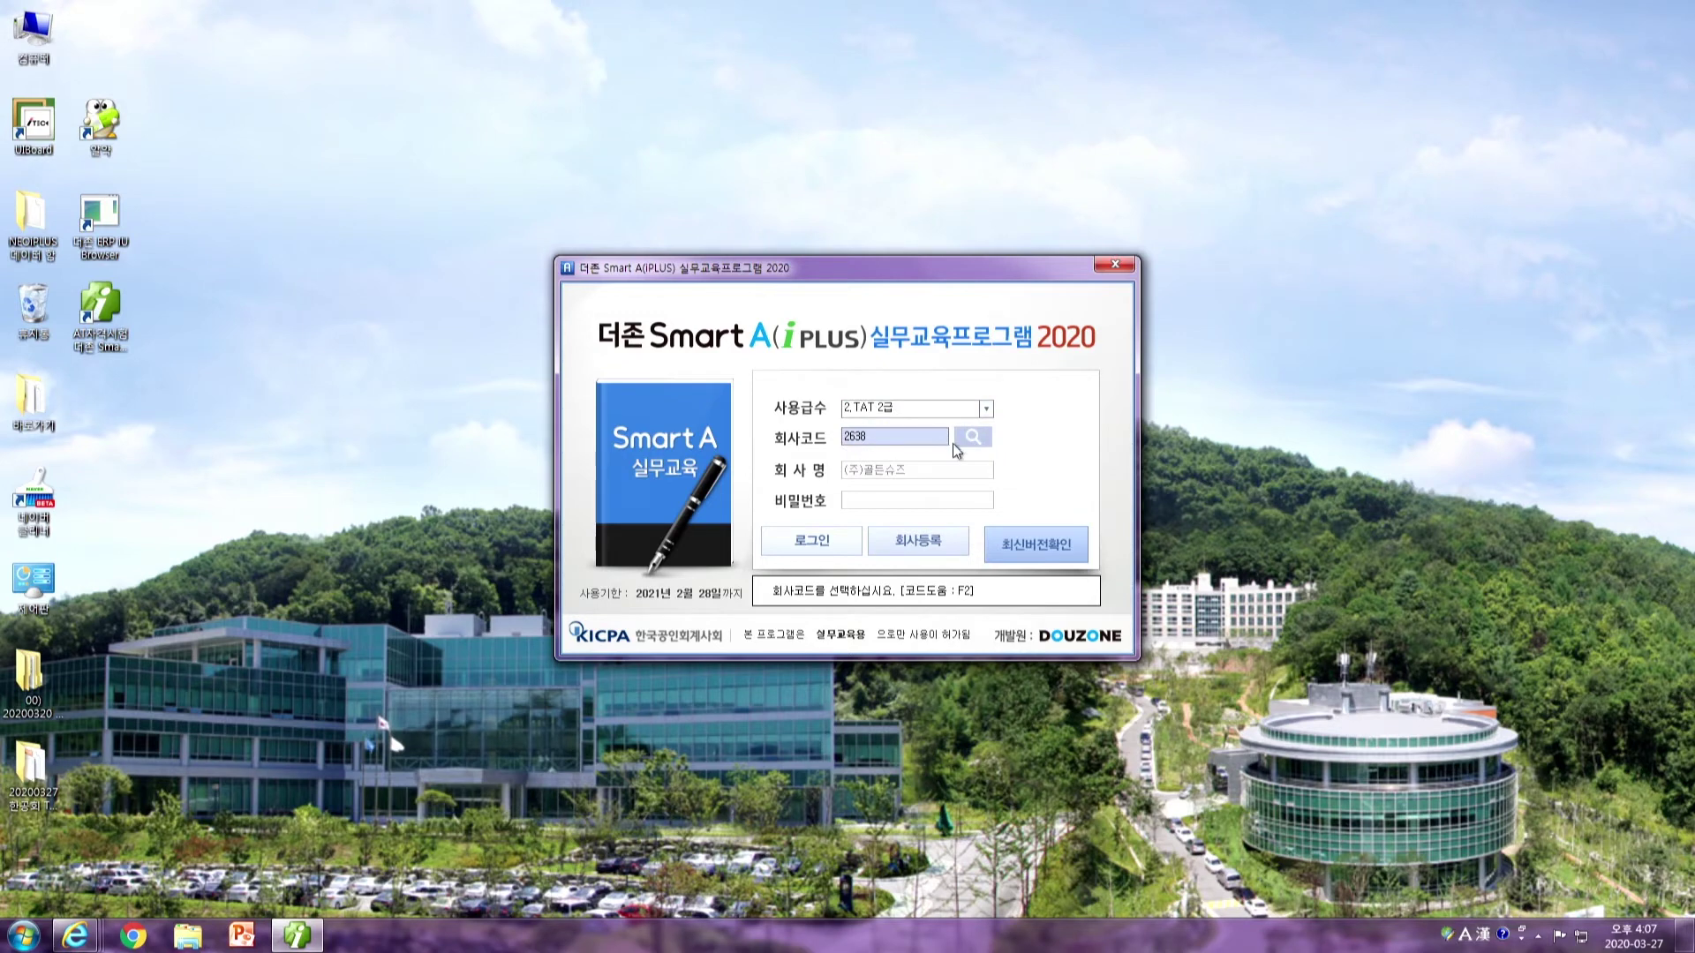
Log in to the (주)골든슈즈 company and open purchase/sales slip entry (매입매출전표입력) for April 25
key("Return")
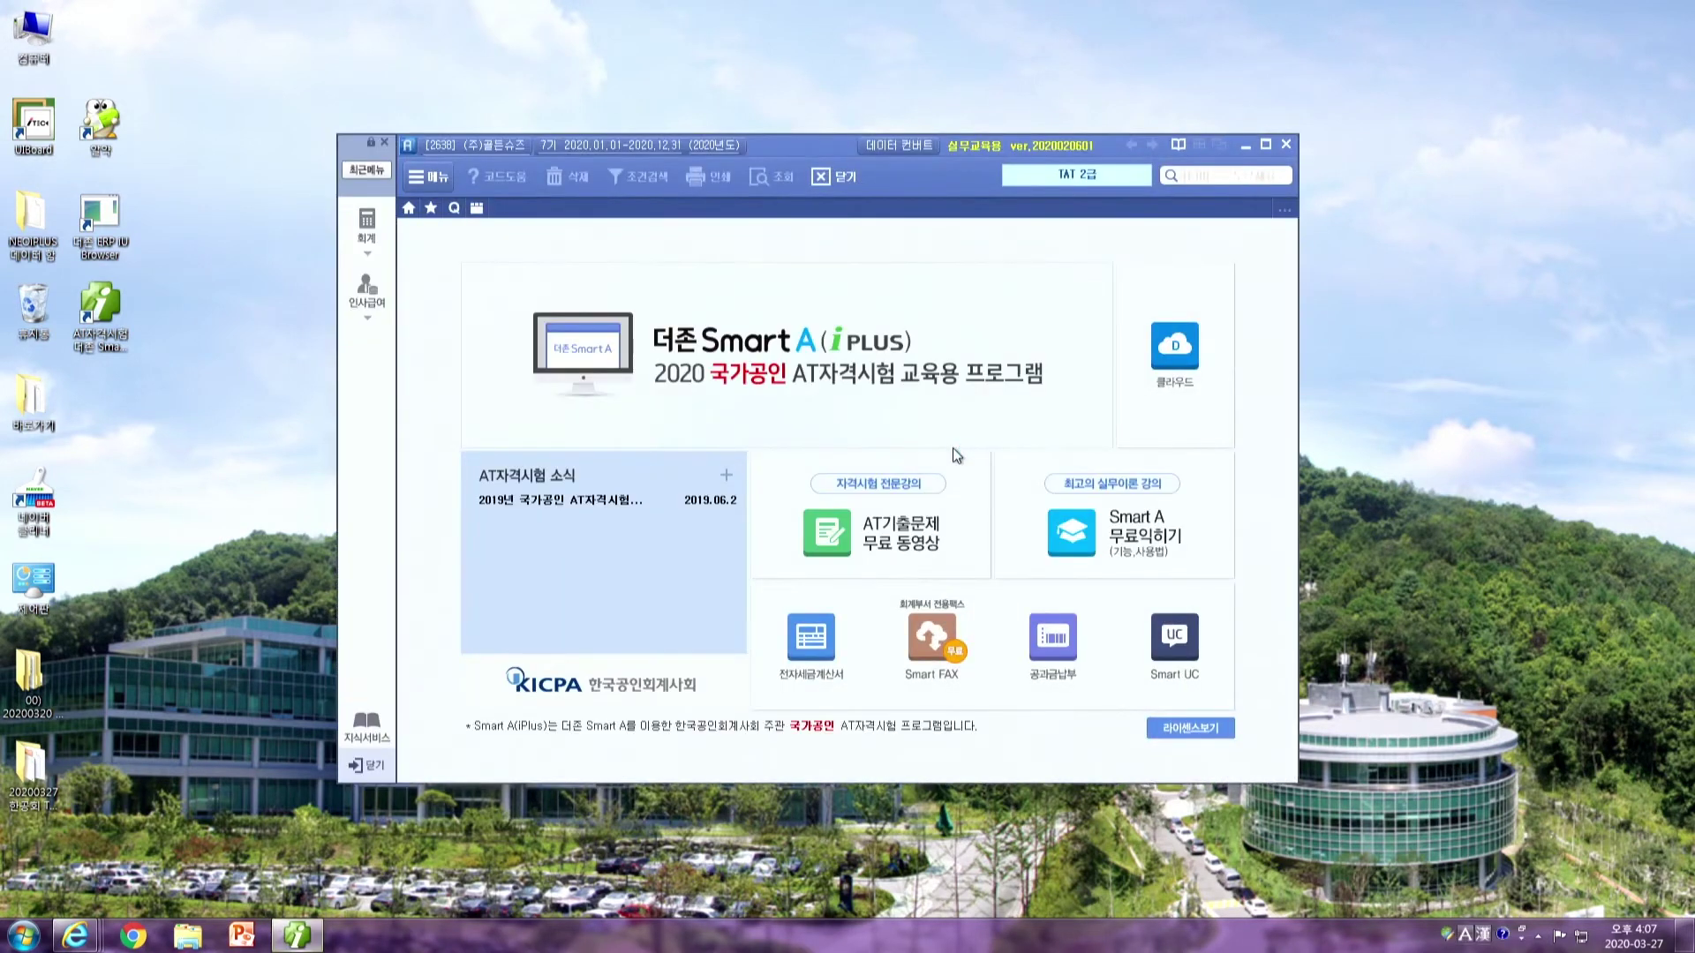
left_click(360, 228)
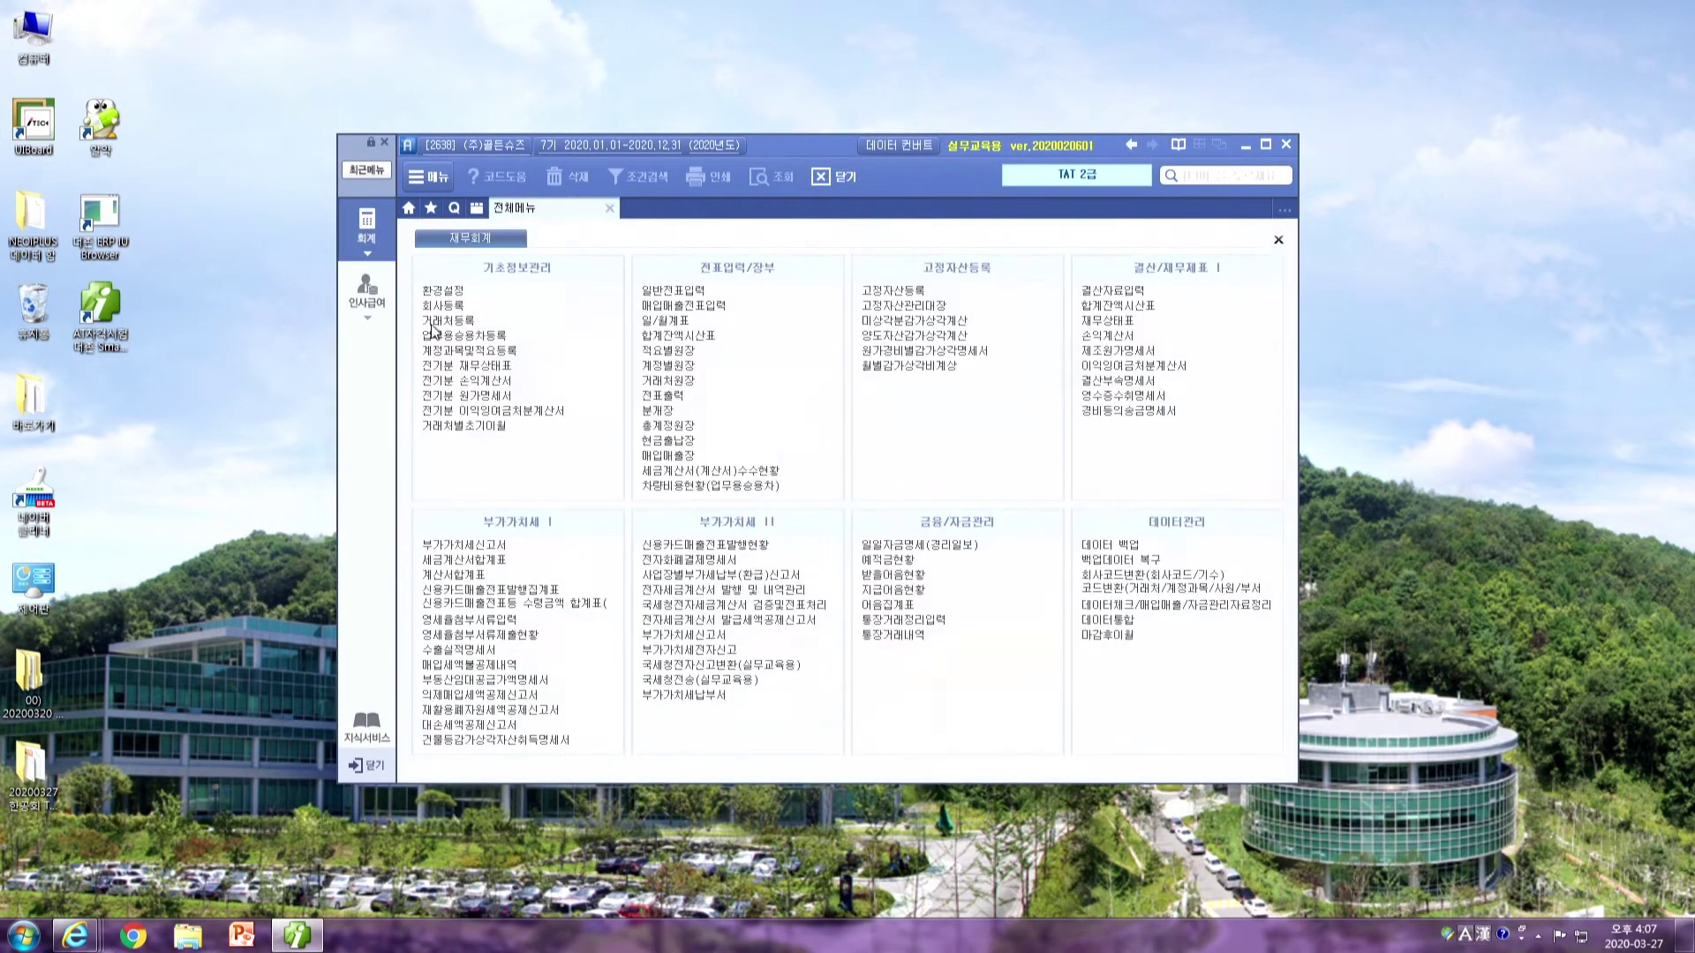
left_click(714, 309)
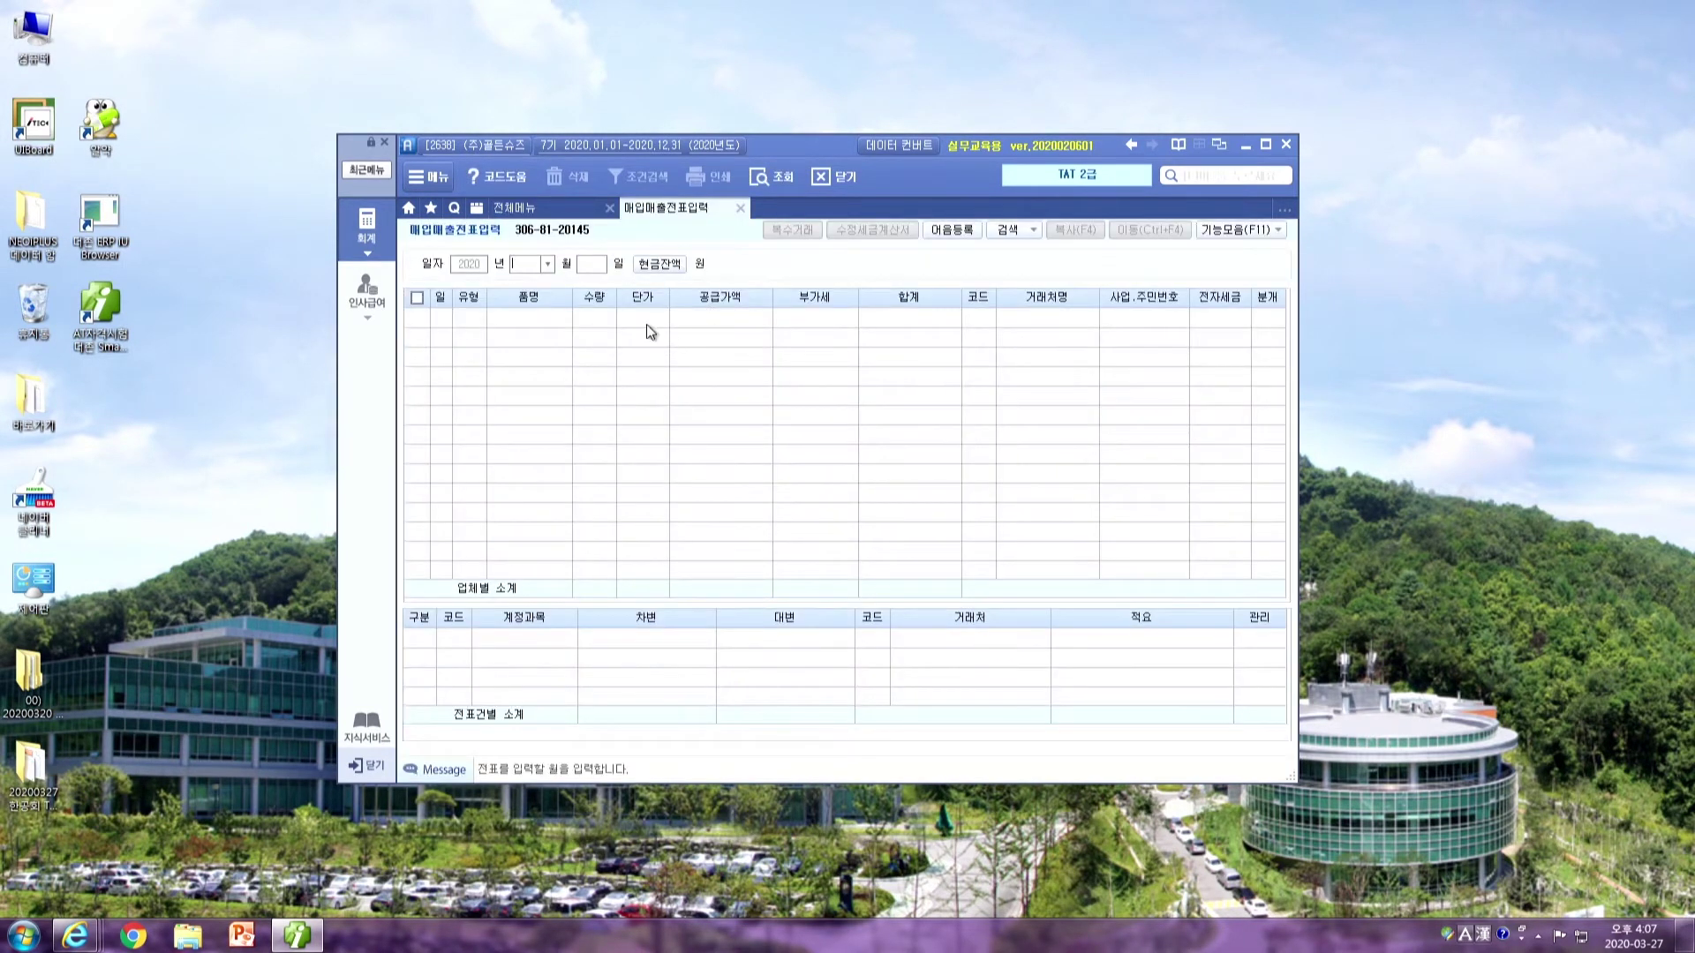
type("04")
key("Return")
type("25")
key("Return")
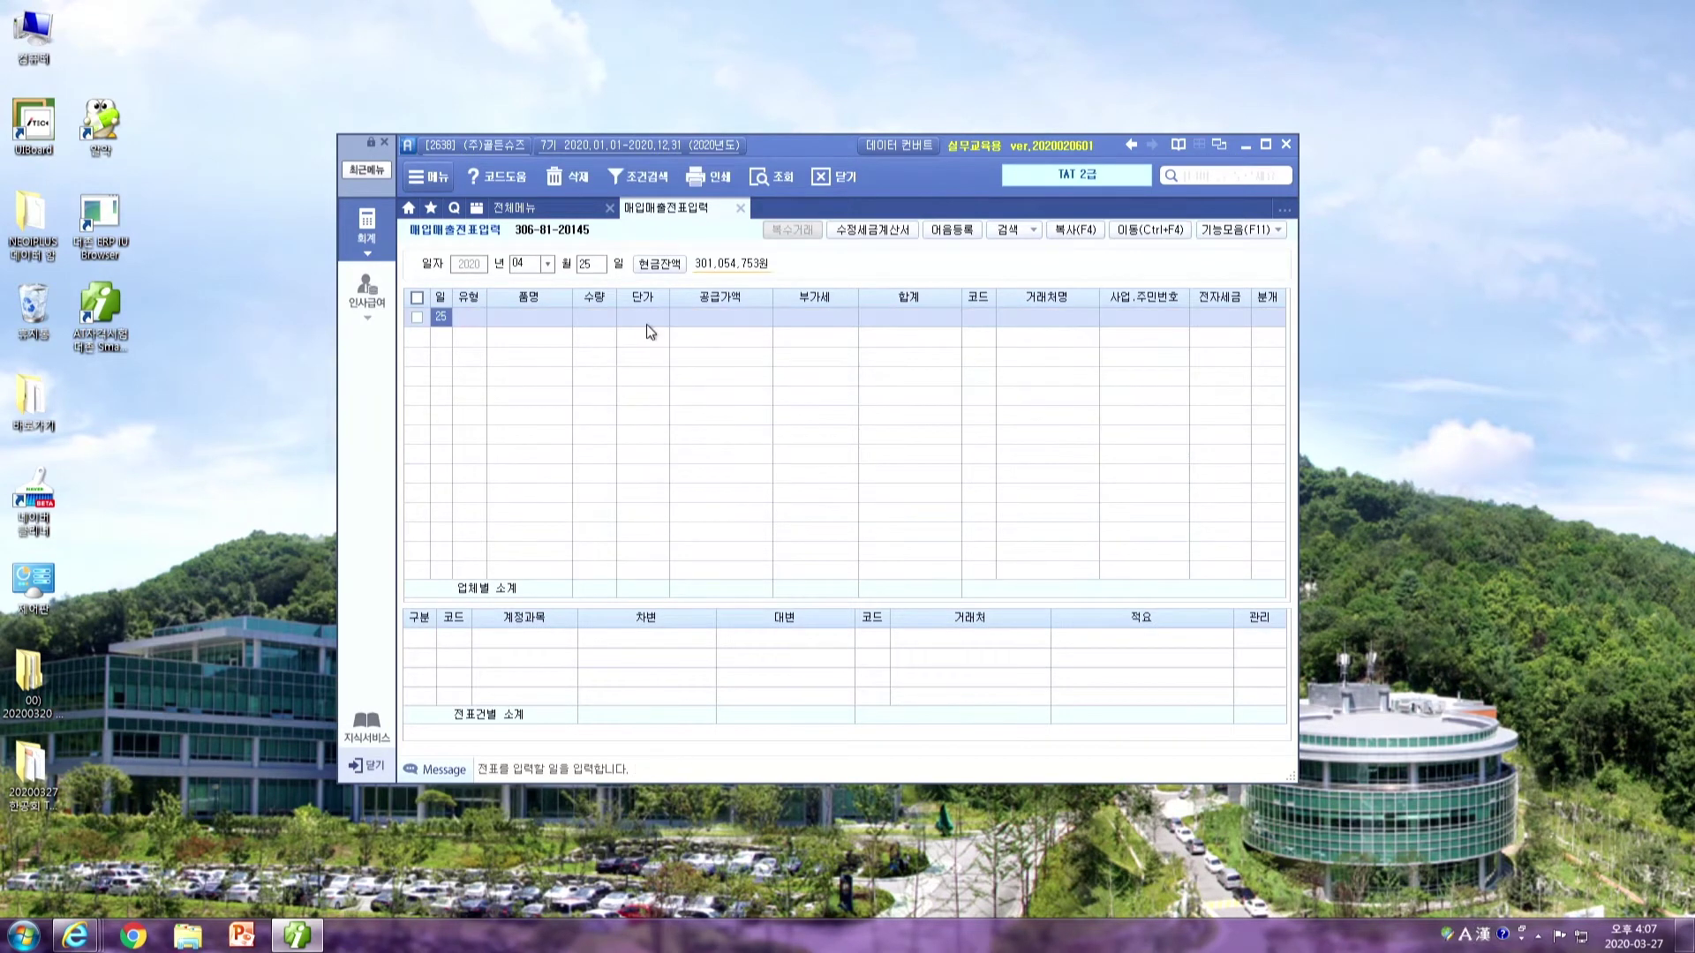
Enter a taxable sale (11.과세) of 파워 워킹화 with quantity 100 and unit price 50,000
key("Return")
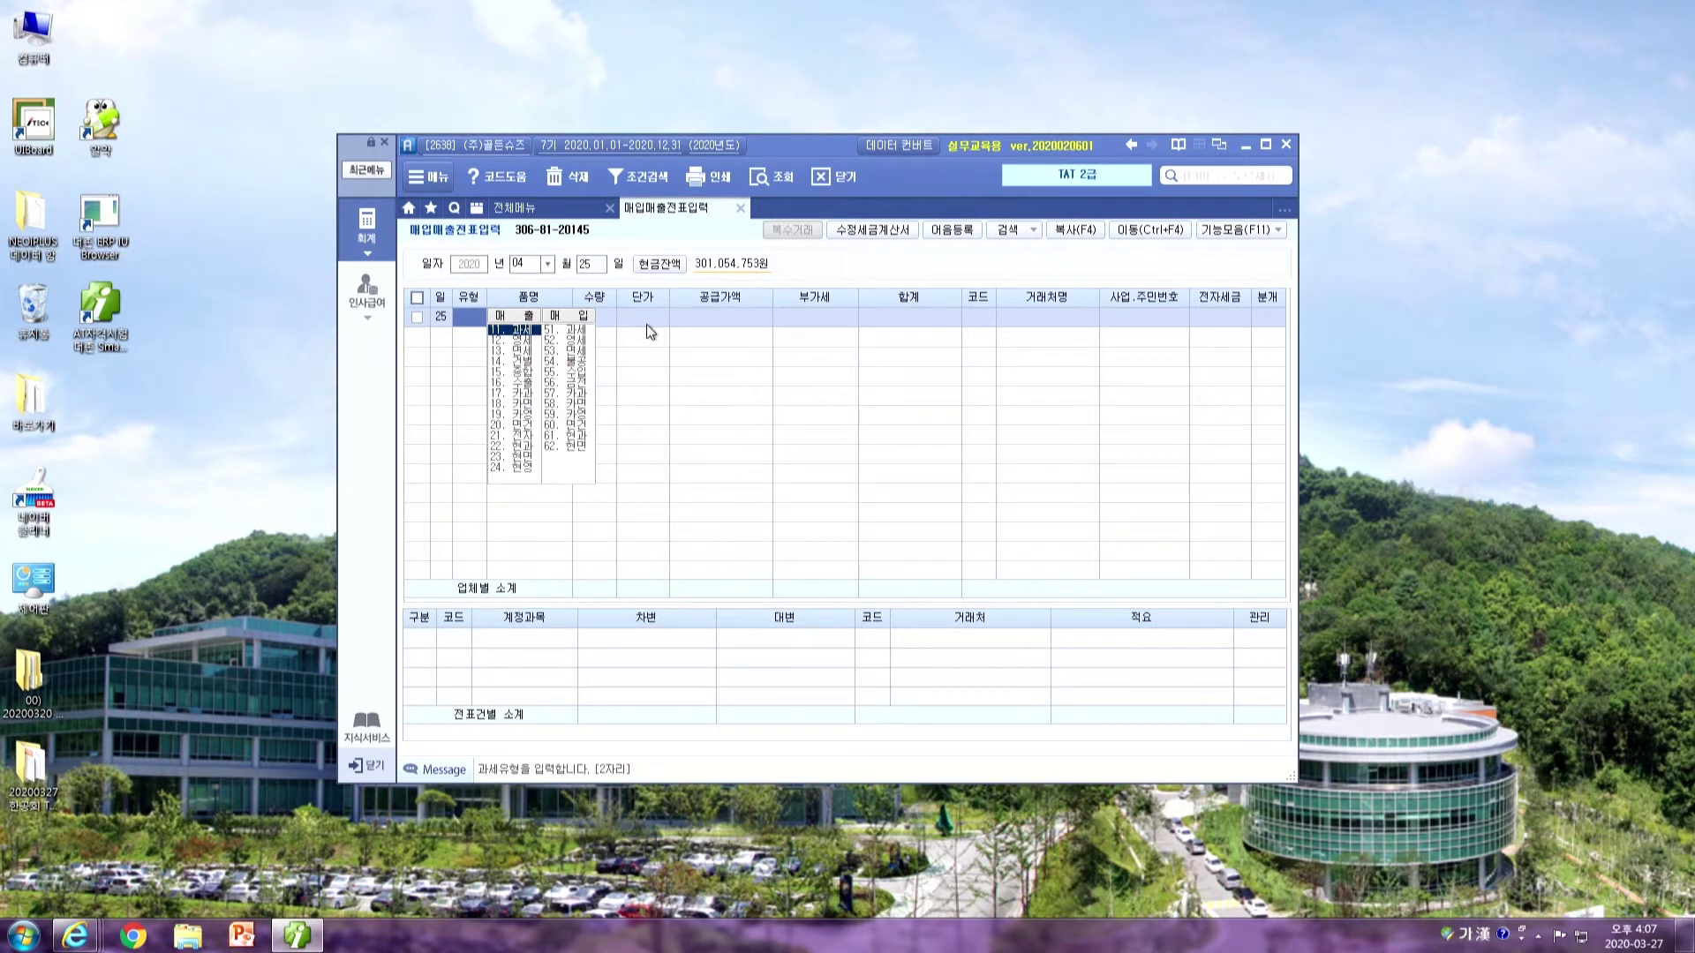
key("Return")
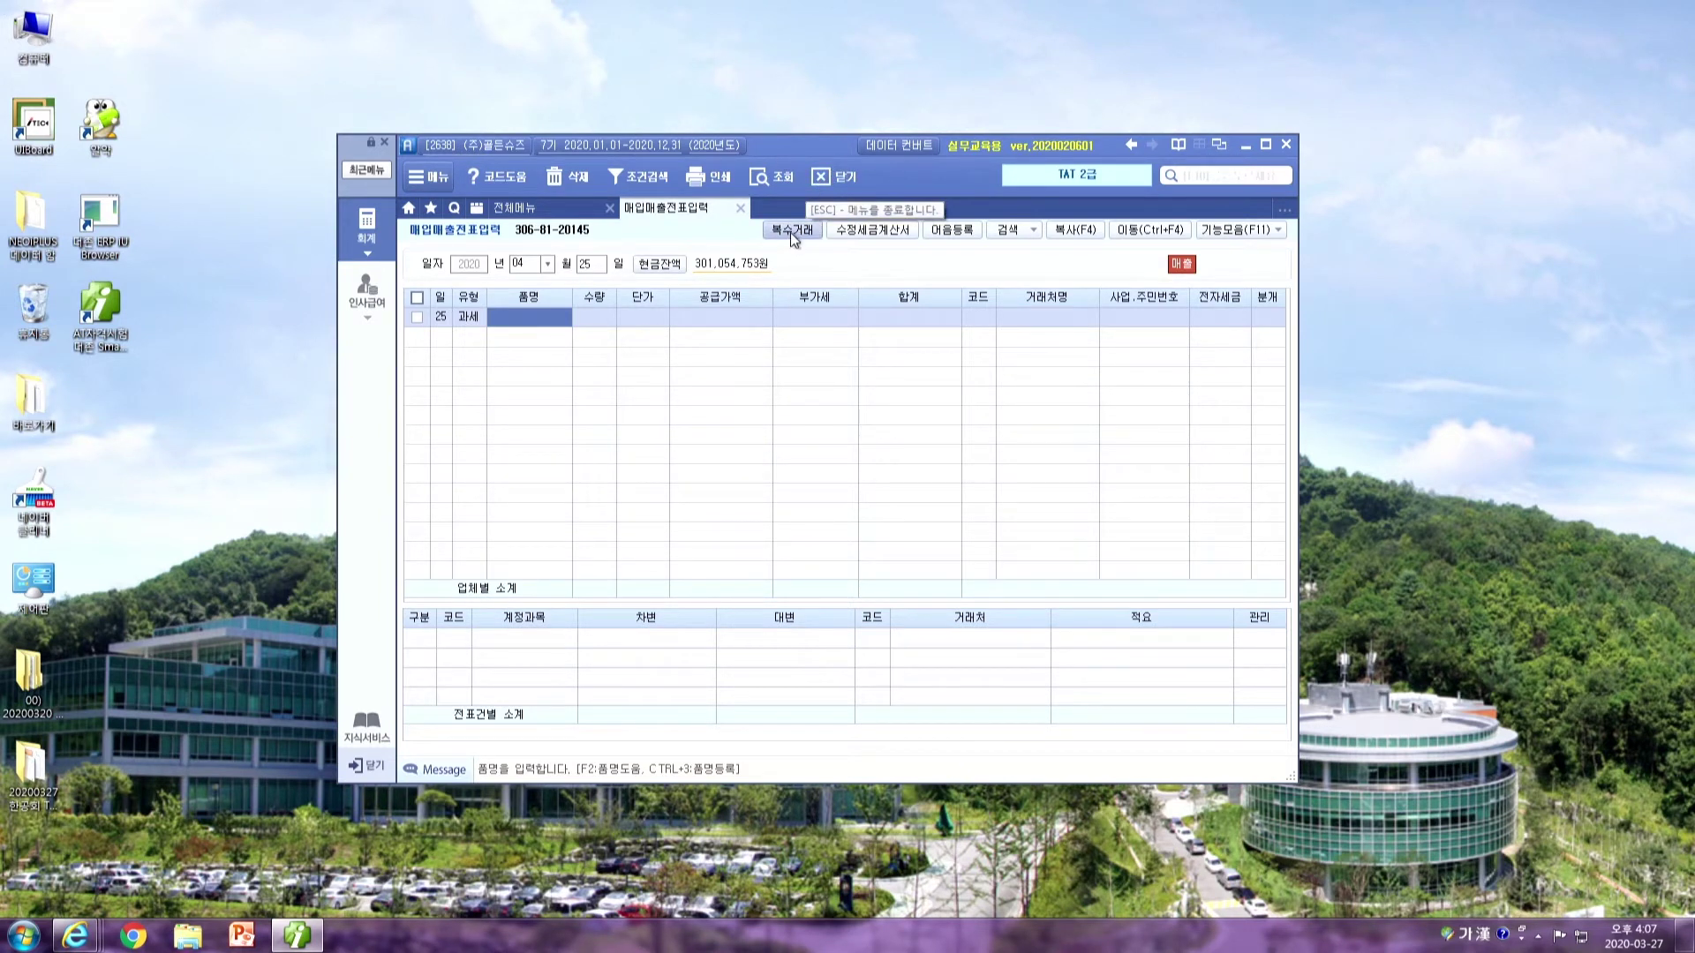
type("파렛")
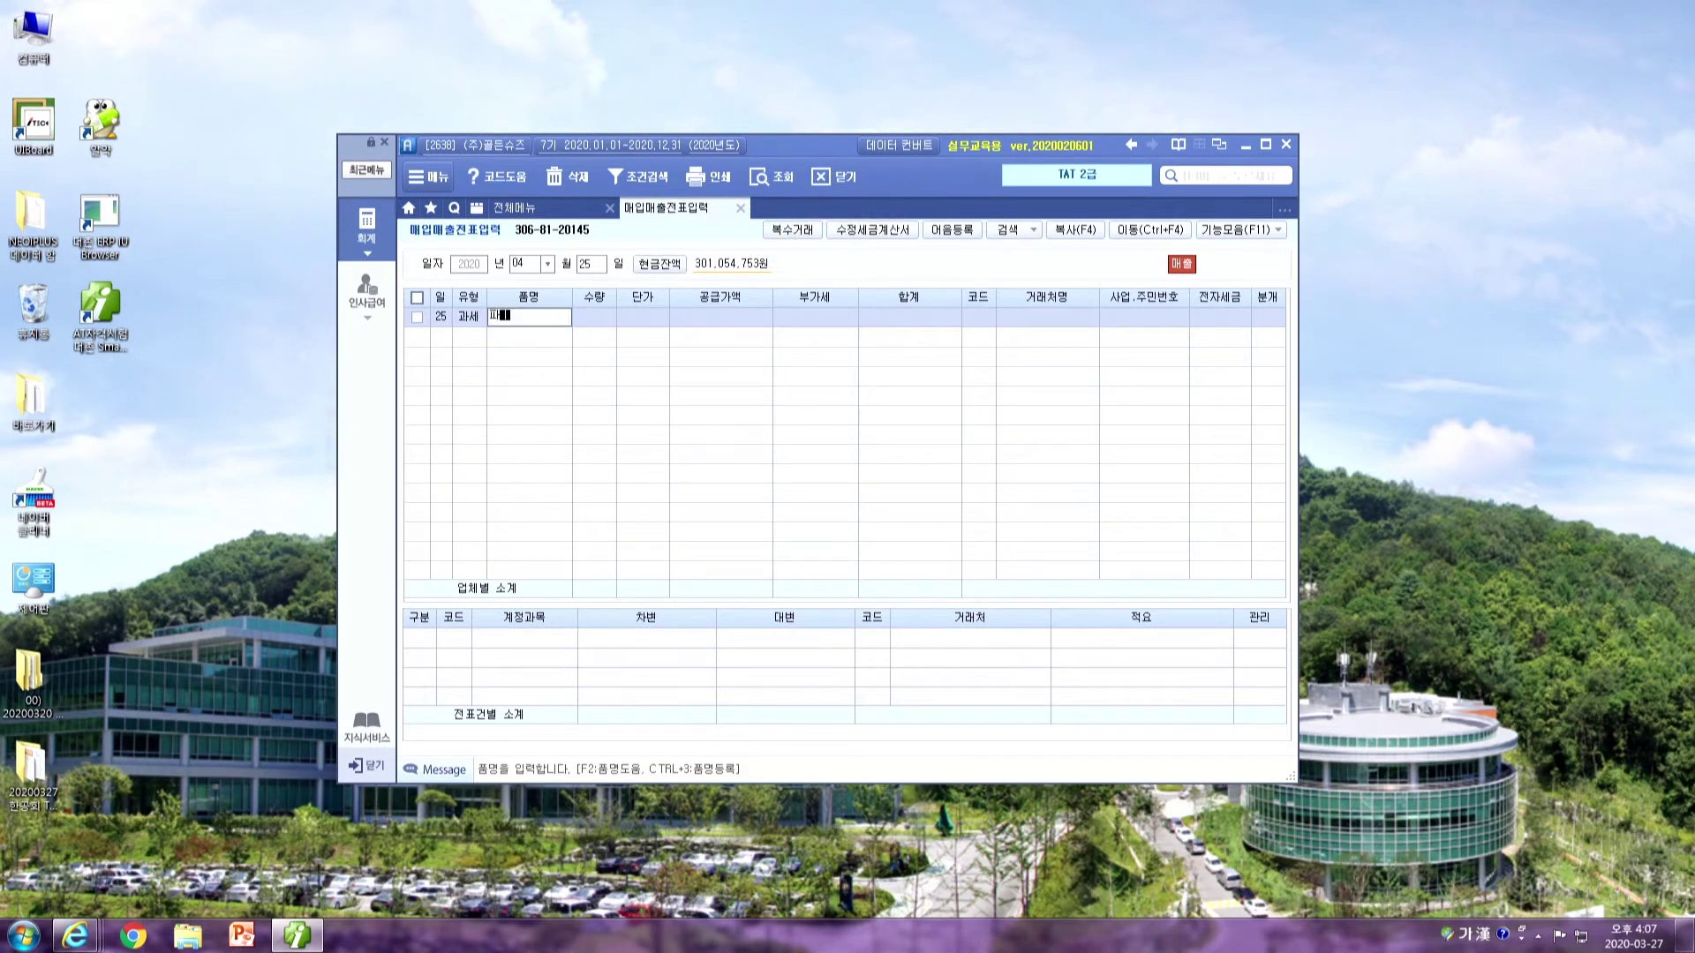
type("ㅓ 워")
type("킹화")
key("Return")
type("100")
key("Return")
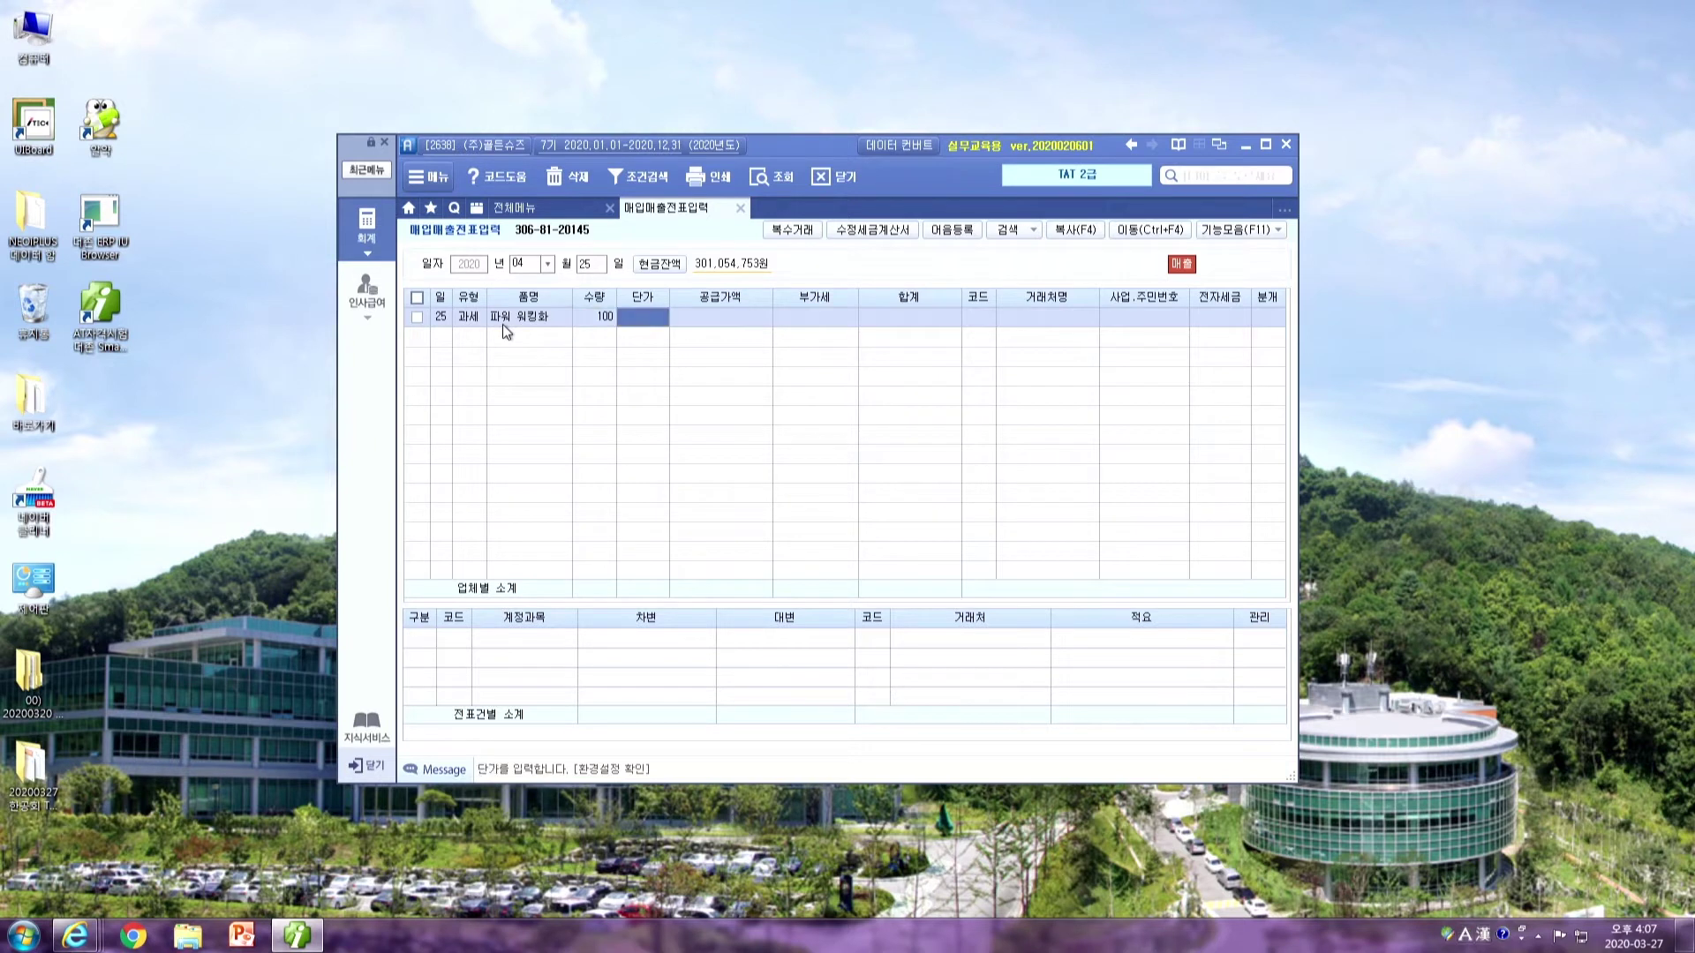
type("50000")
key("Return")
key("Return")
key("Return")
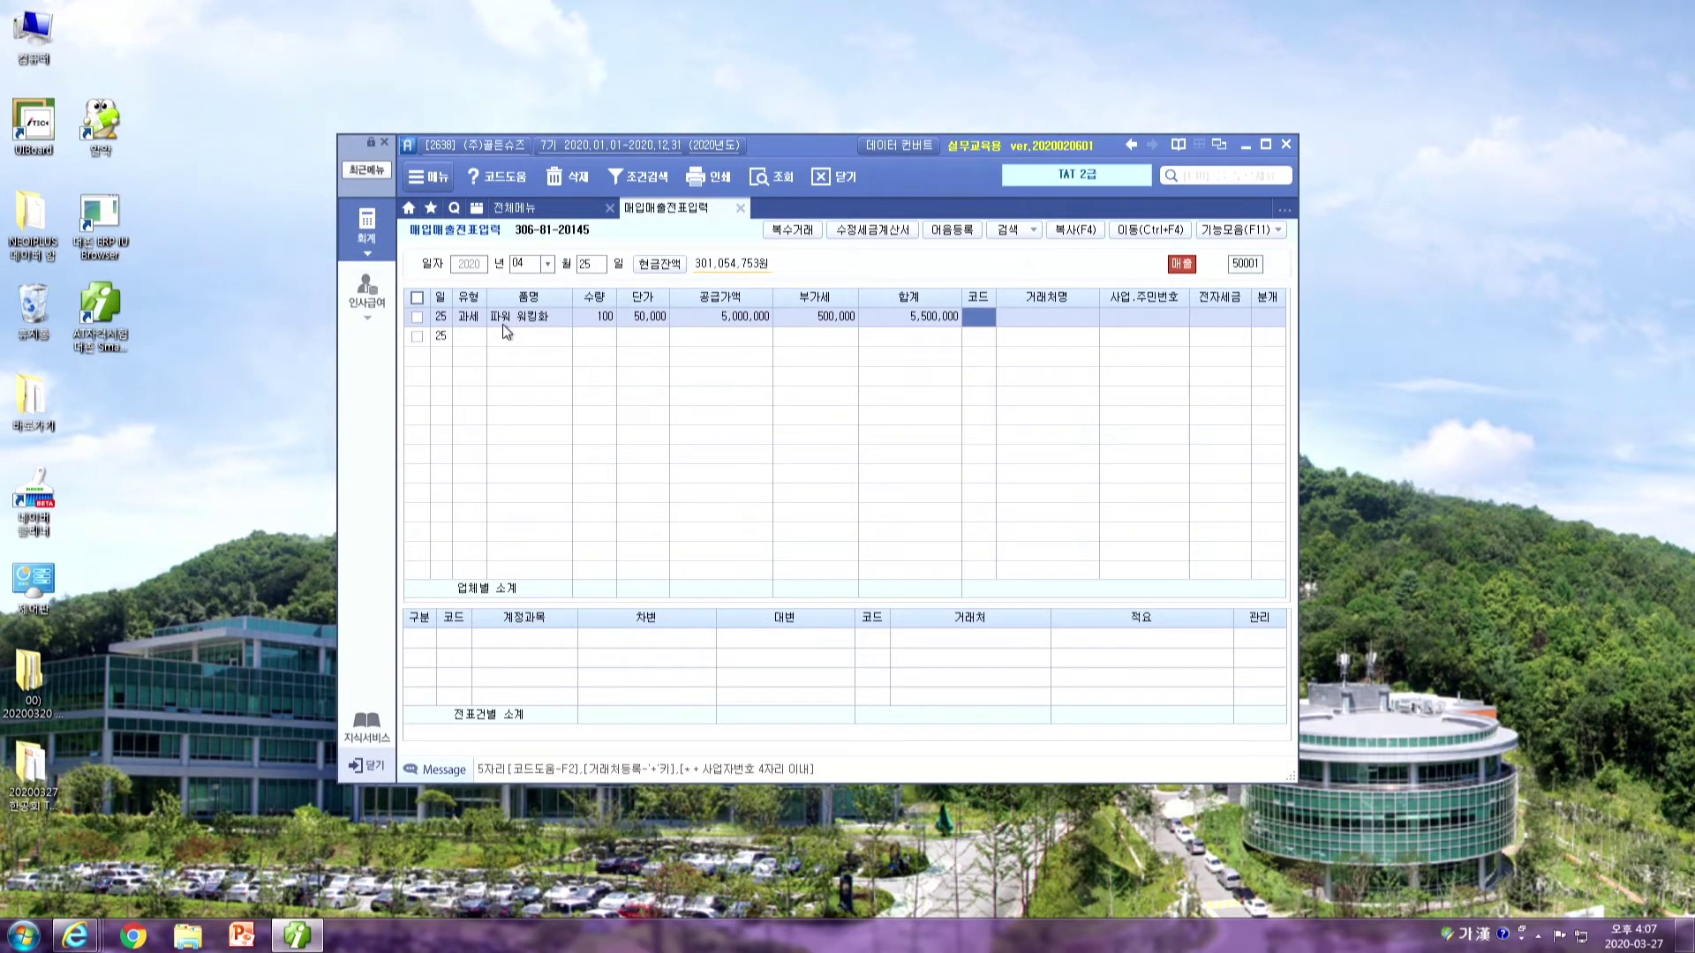
Assign 슈올즈 as the sale's customer and leave the electronic tax invoice field (전자세금) blank
type("슈올즈")
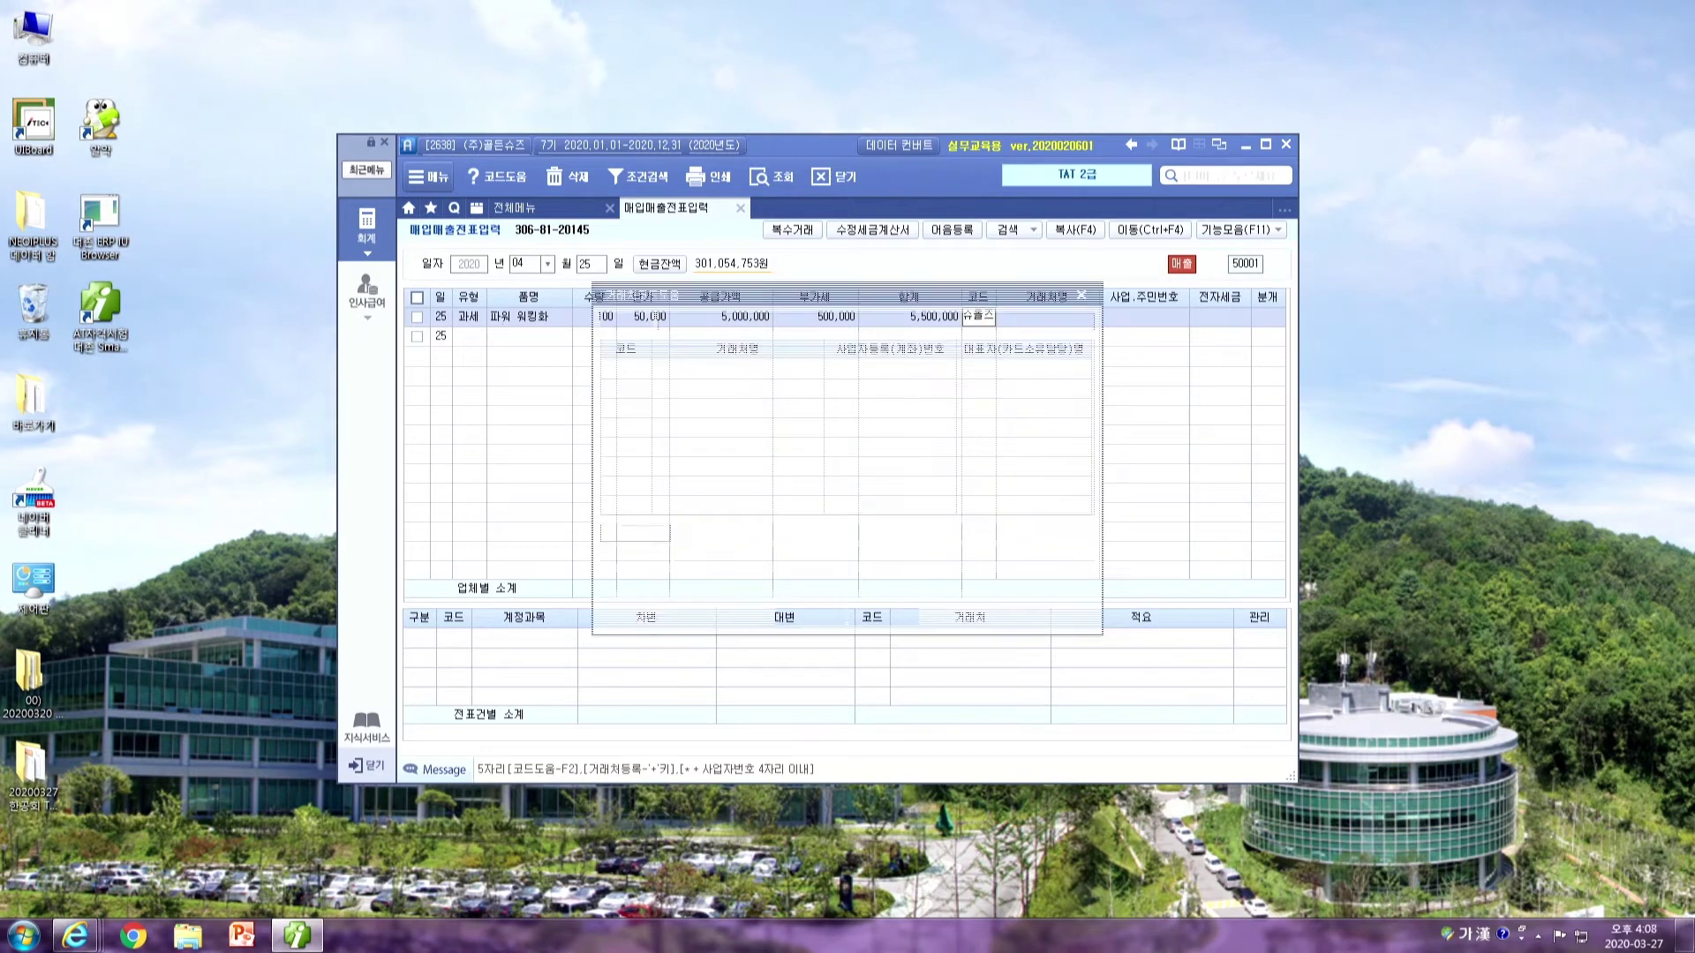
key("Return")
key("Return")
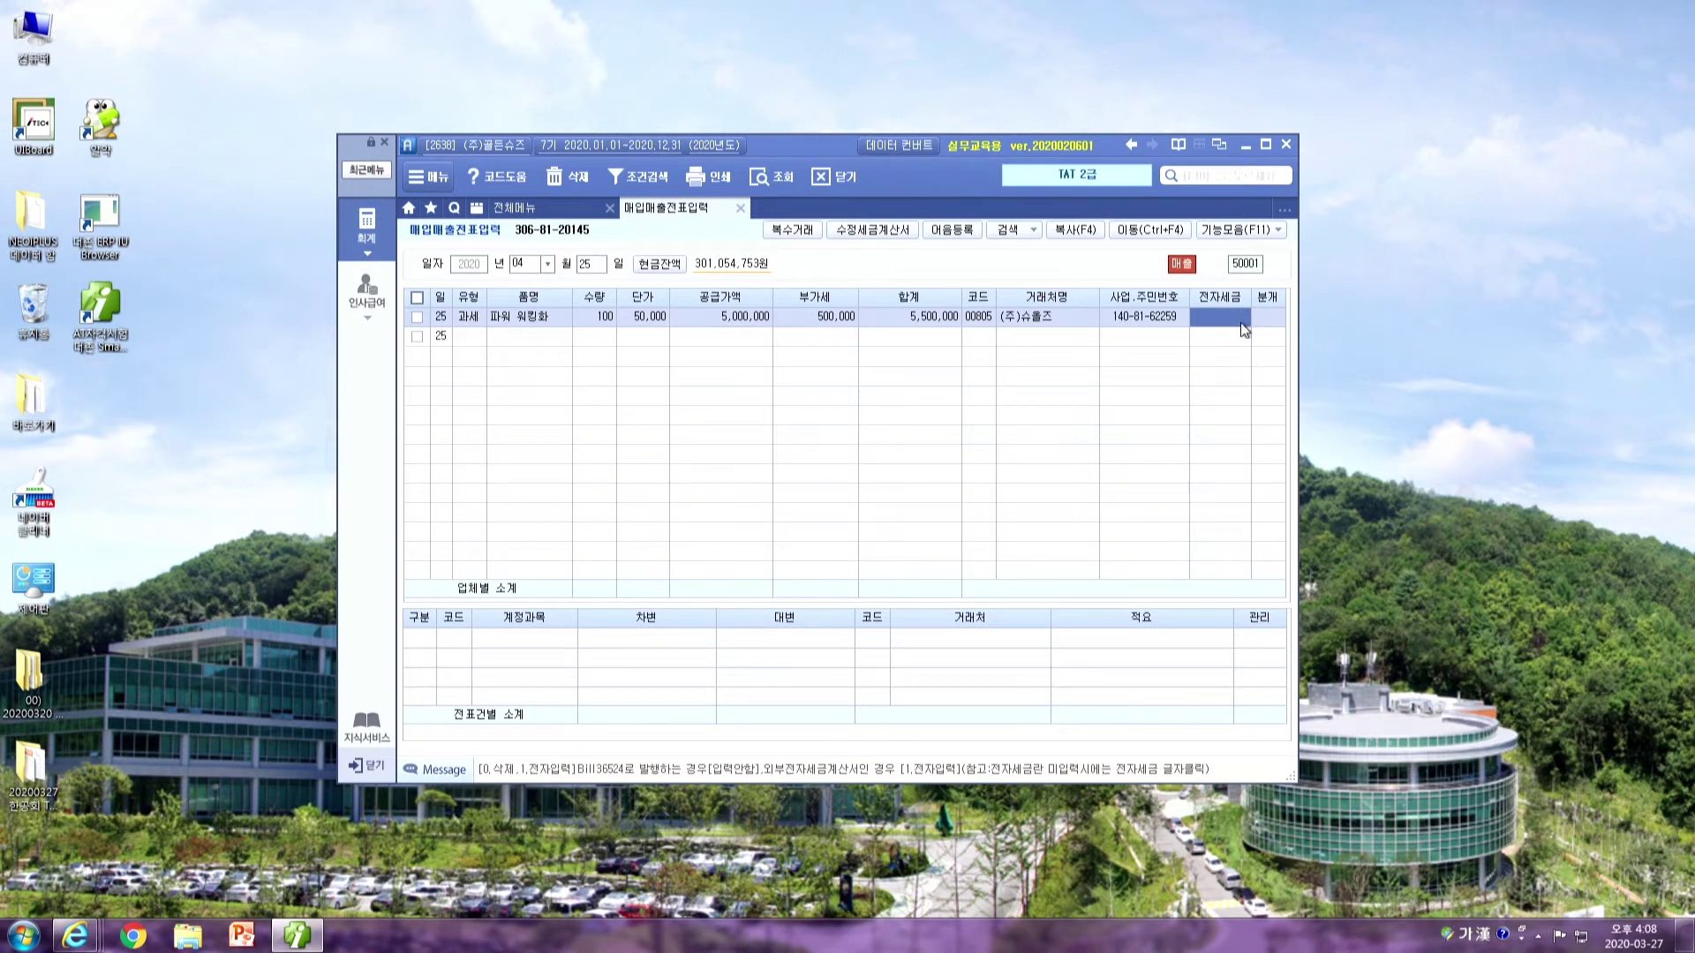
key("Return")
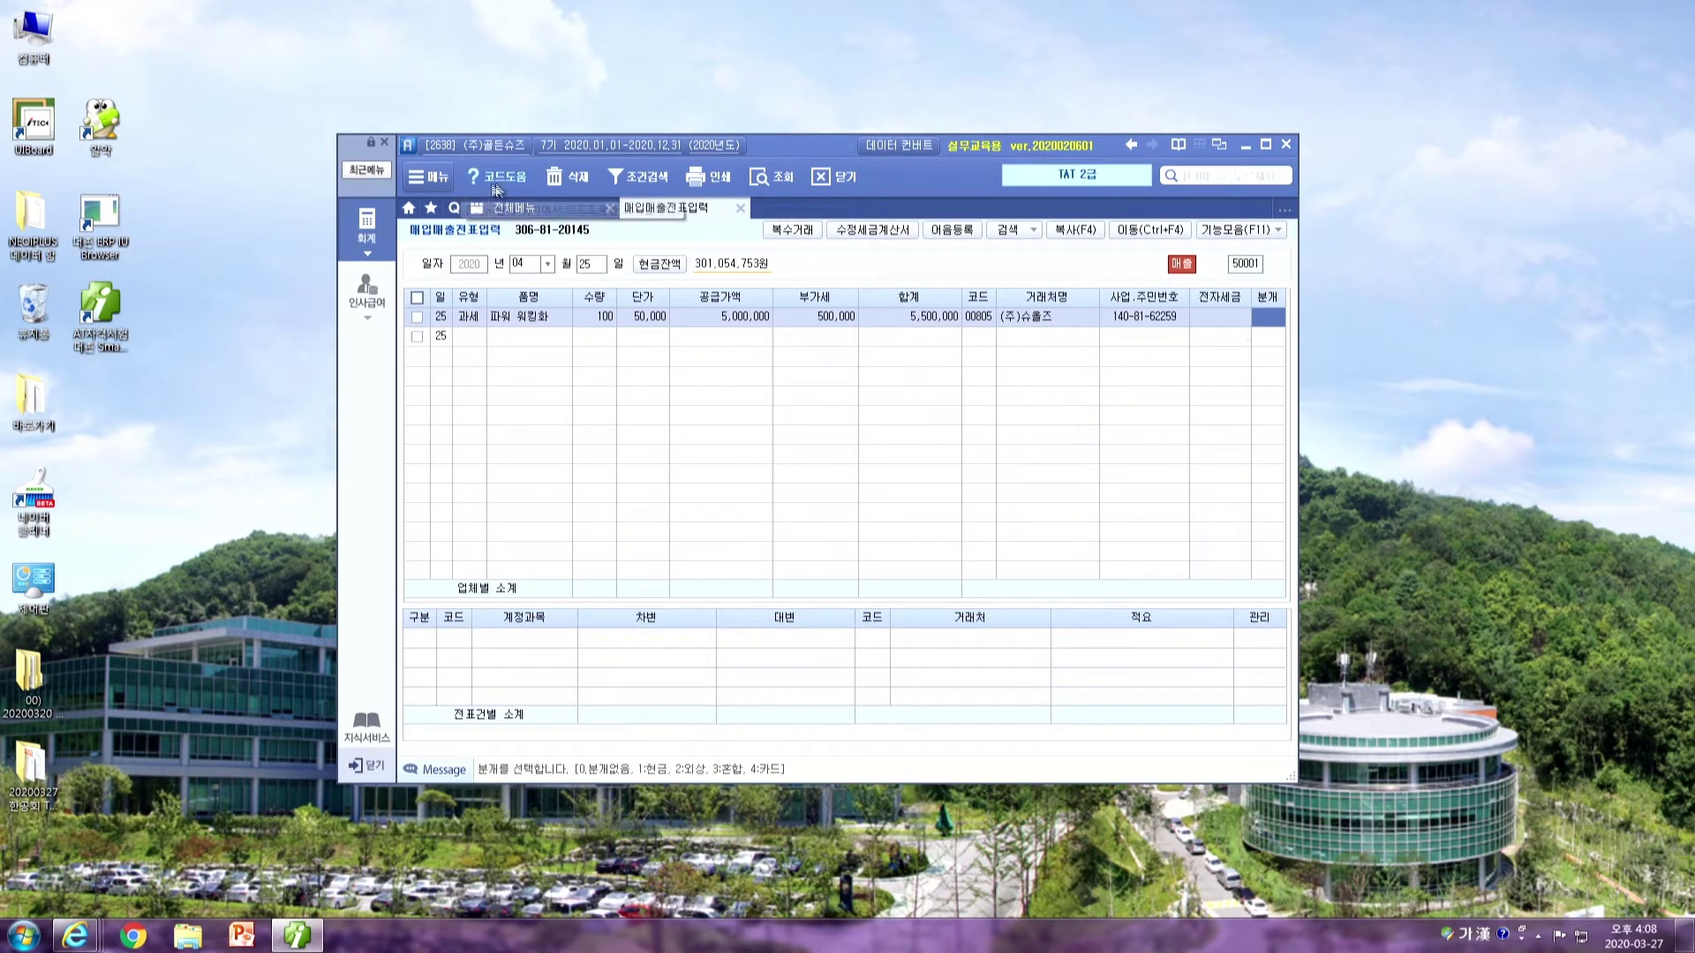
Examine the debit and credit amounts of the April 20 contract deposit entry (계약금 수령) in general slip entry (일반전표입력)
left_click(522, 212)
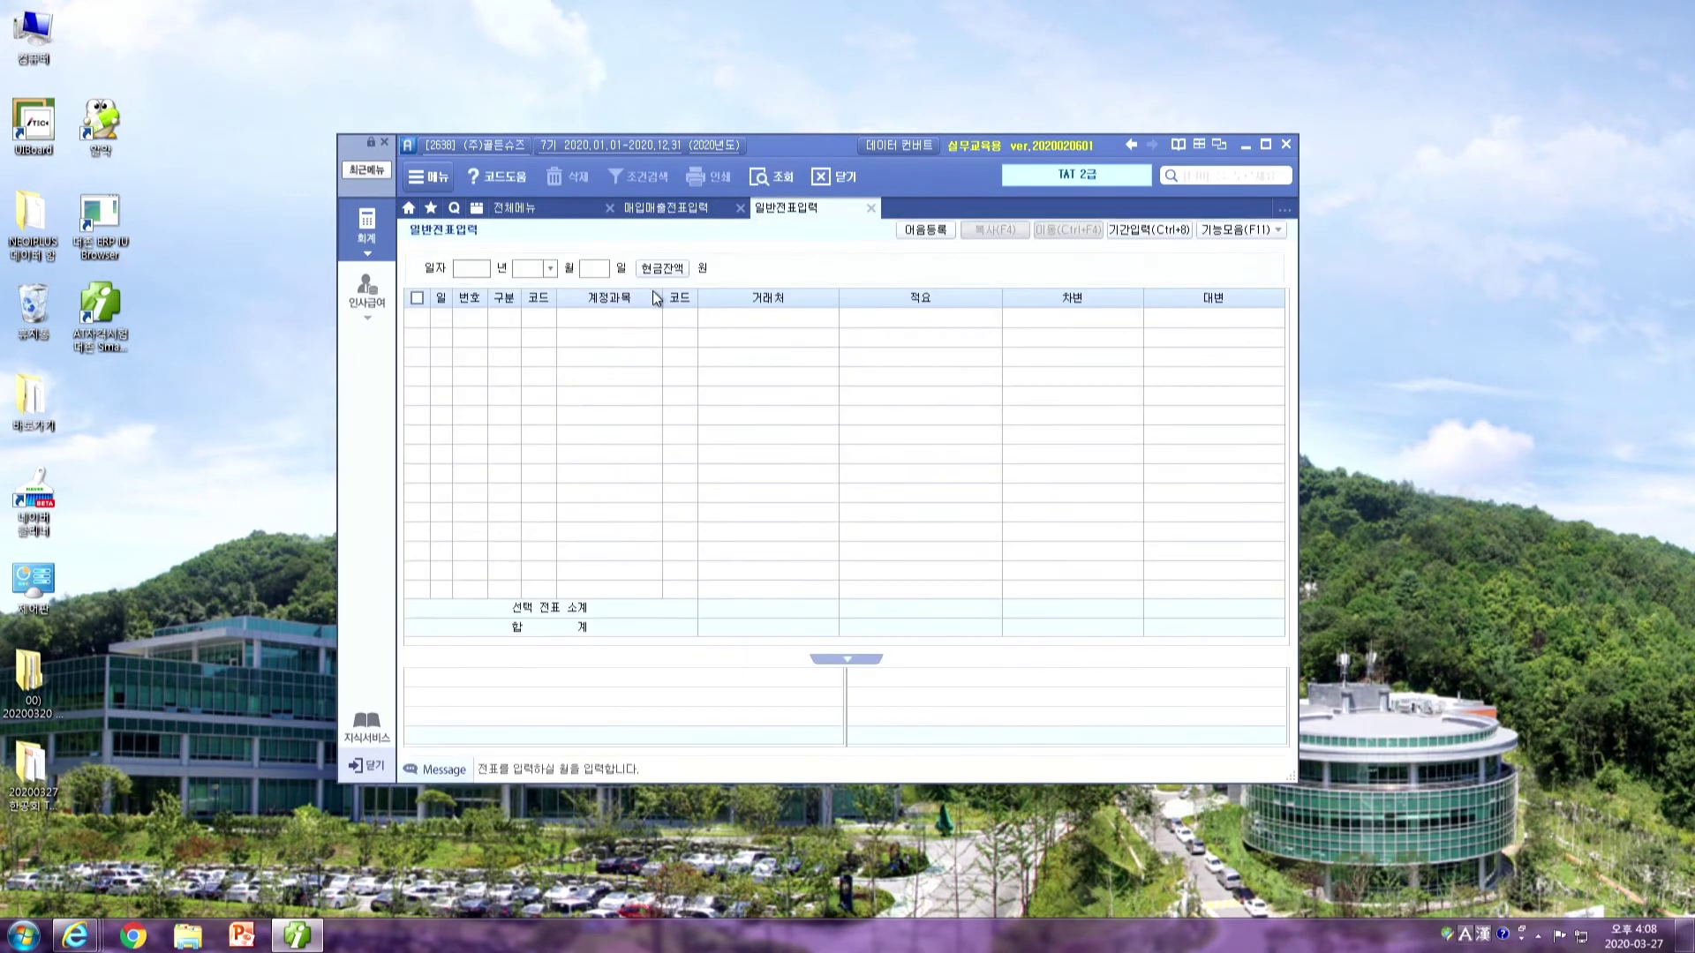
type("04")
key("Return")
type("2020")
key("Return")
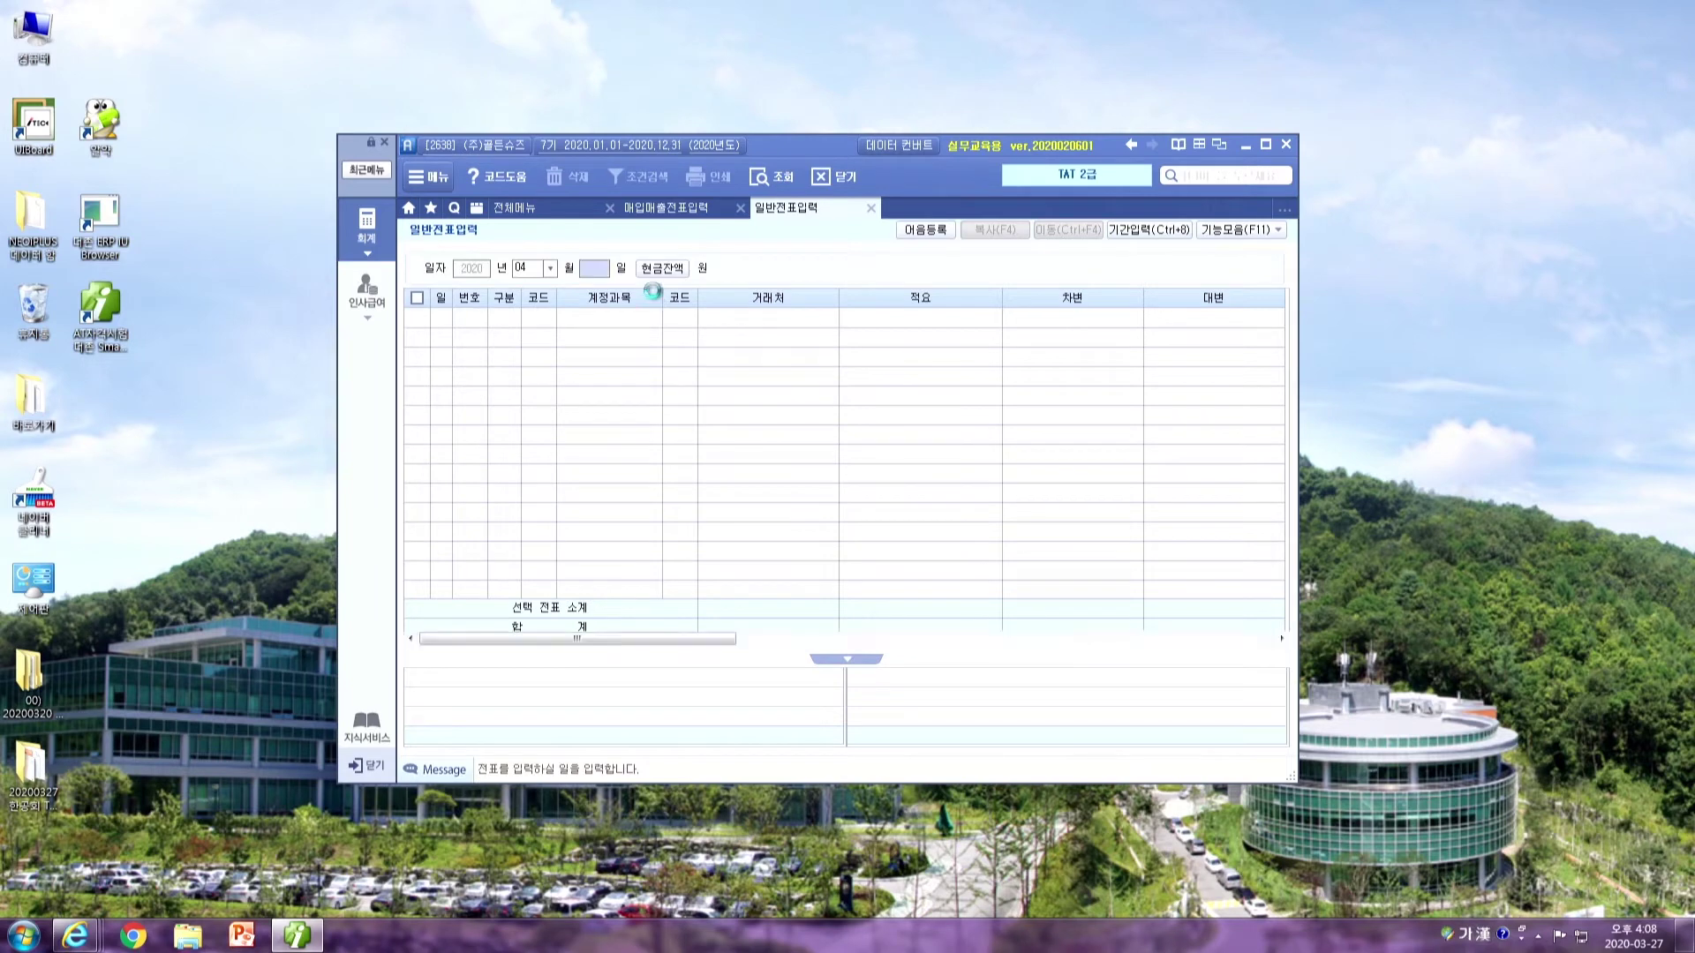
key("Up")
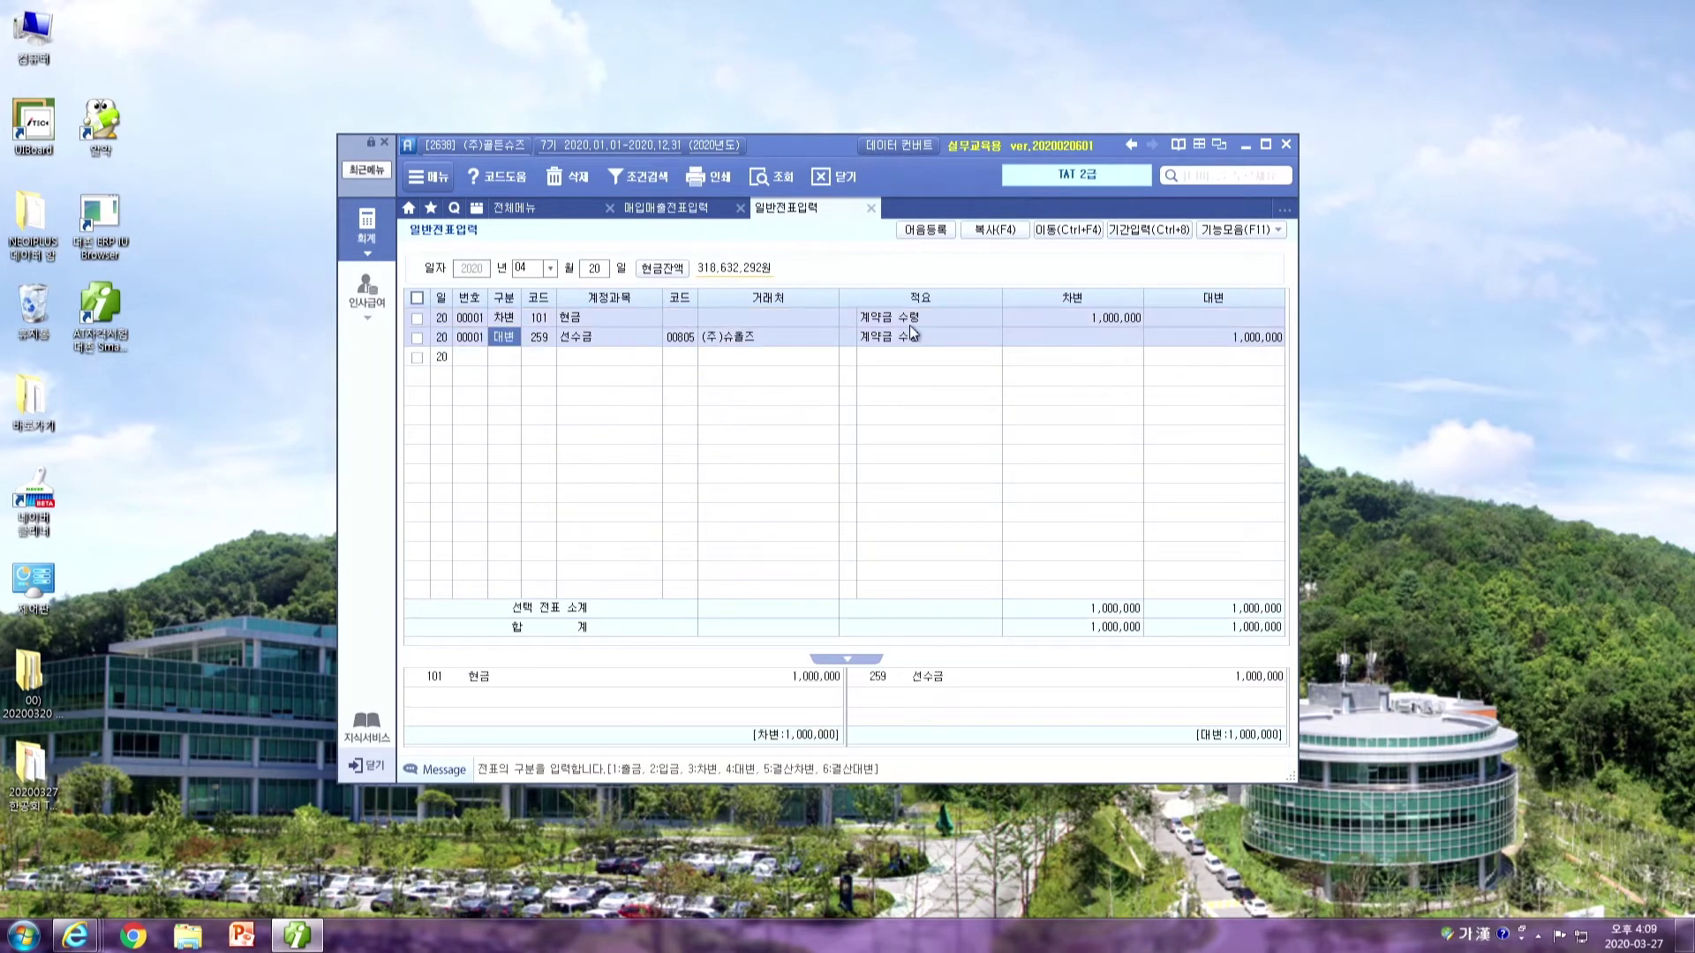
left_click(1212, 347)
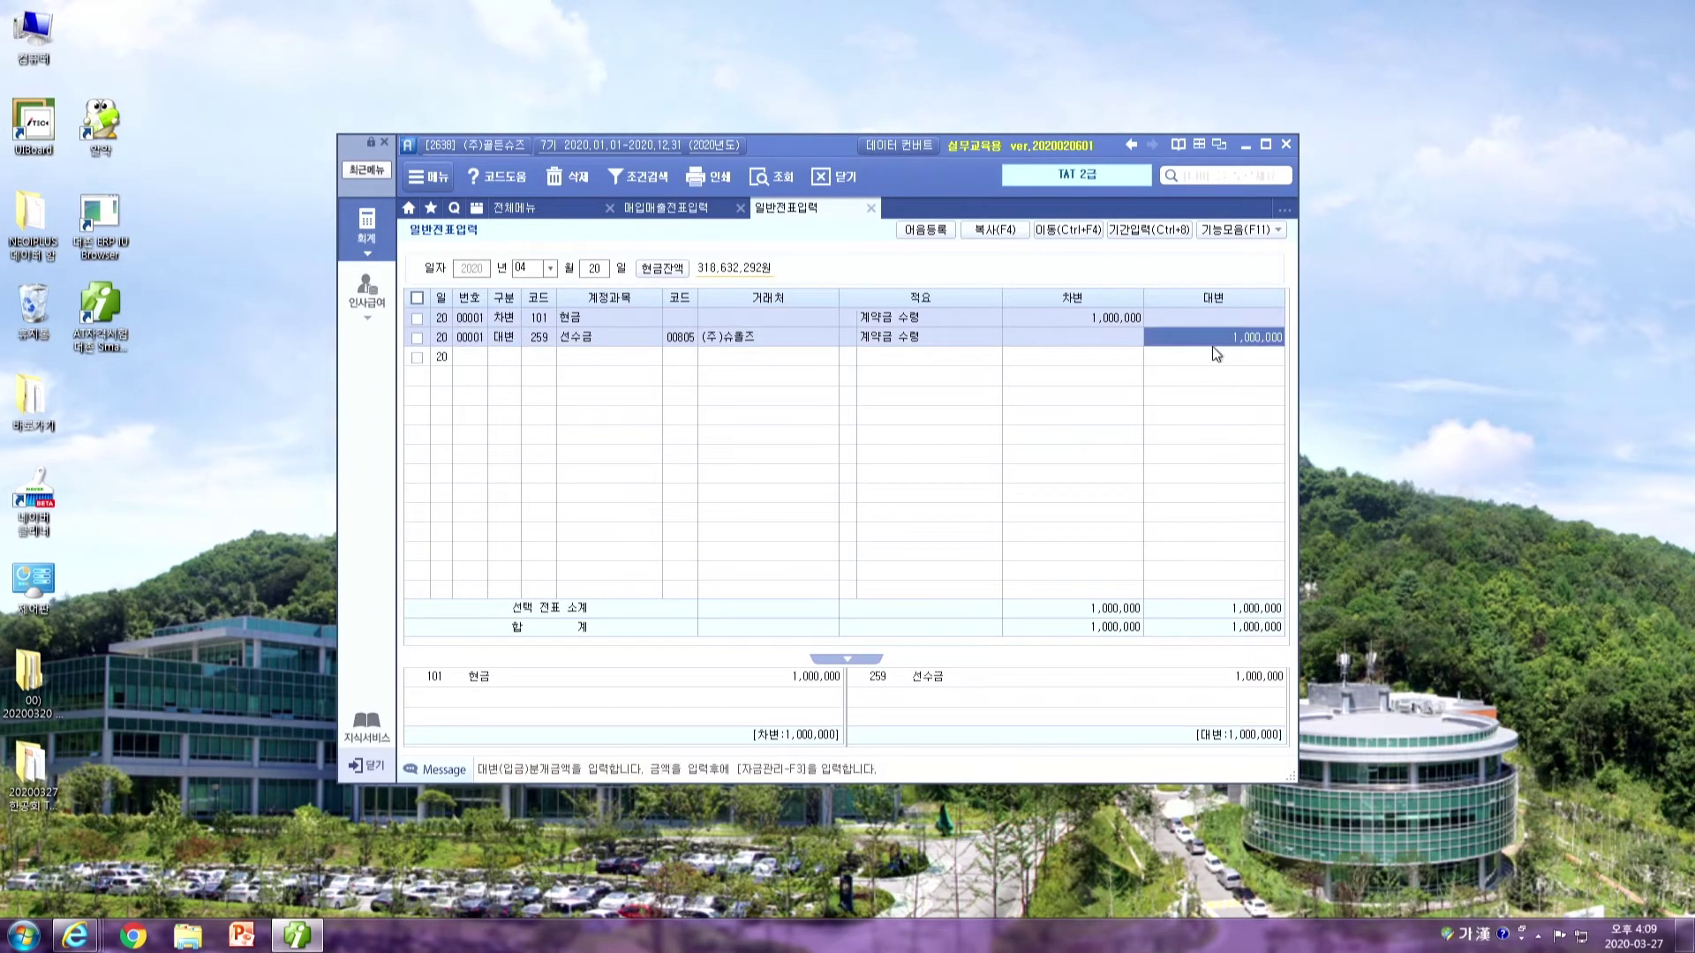
left_click(1116, 319)
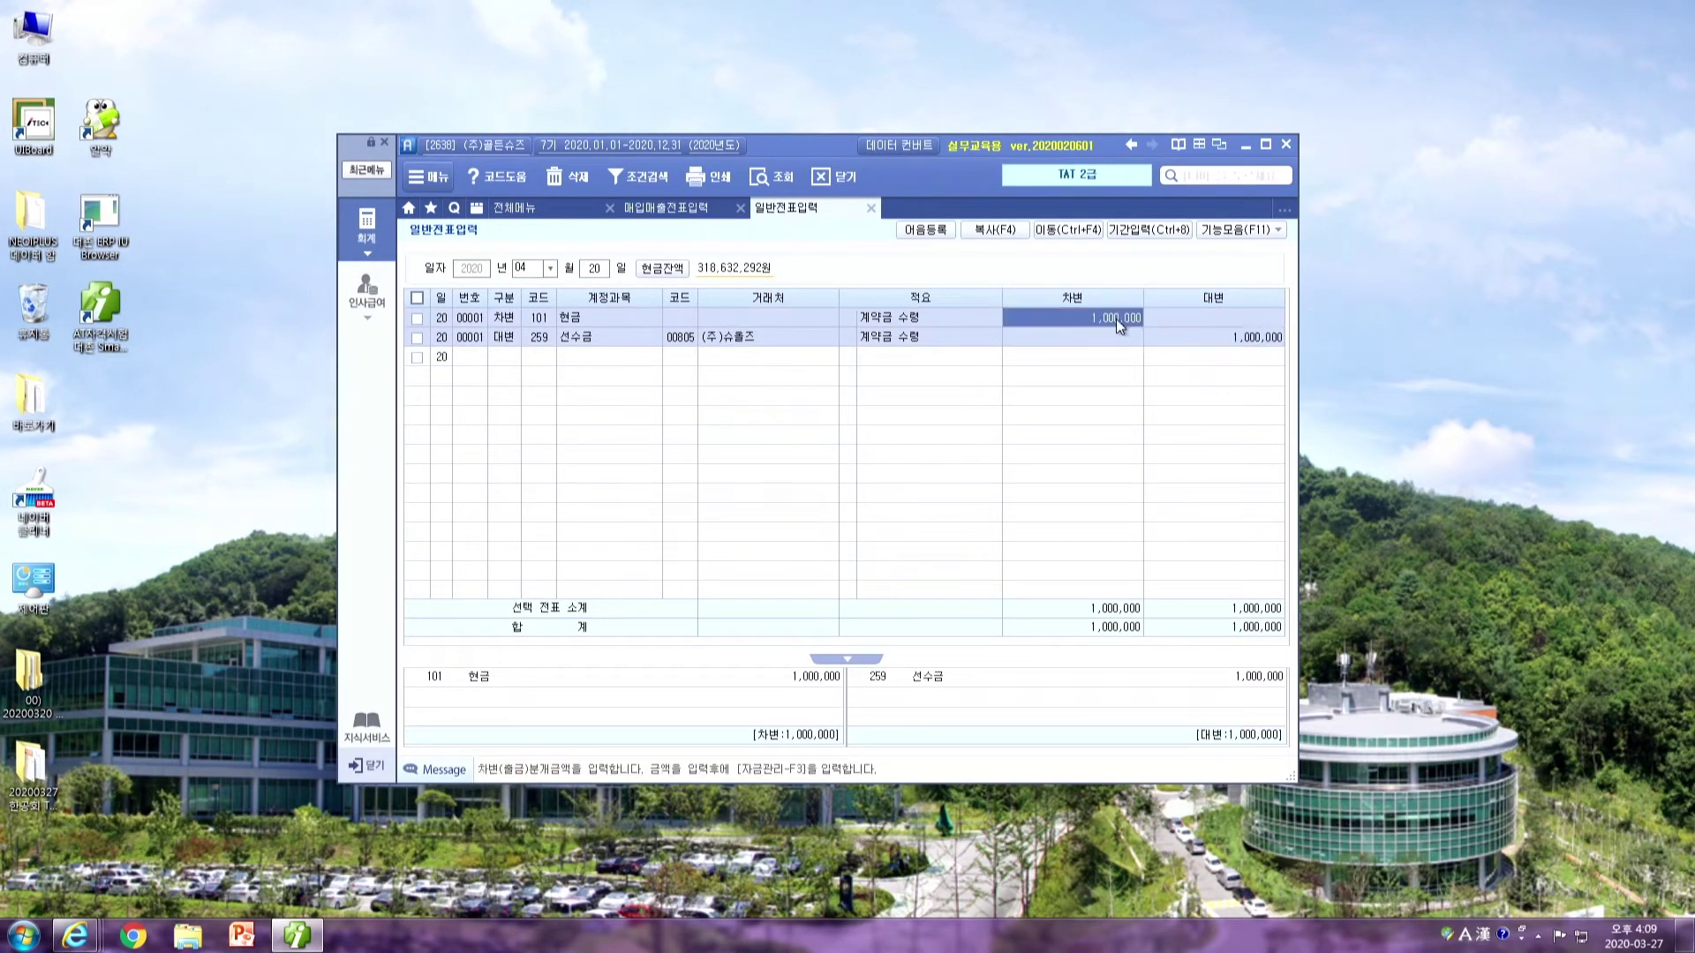
left_click(1245, 341)
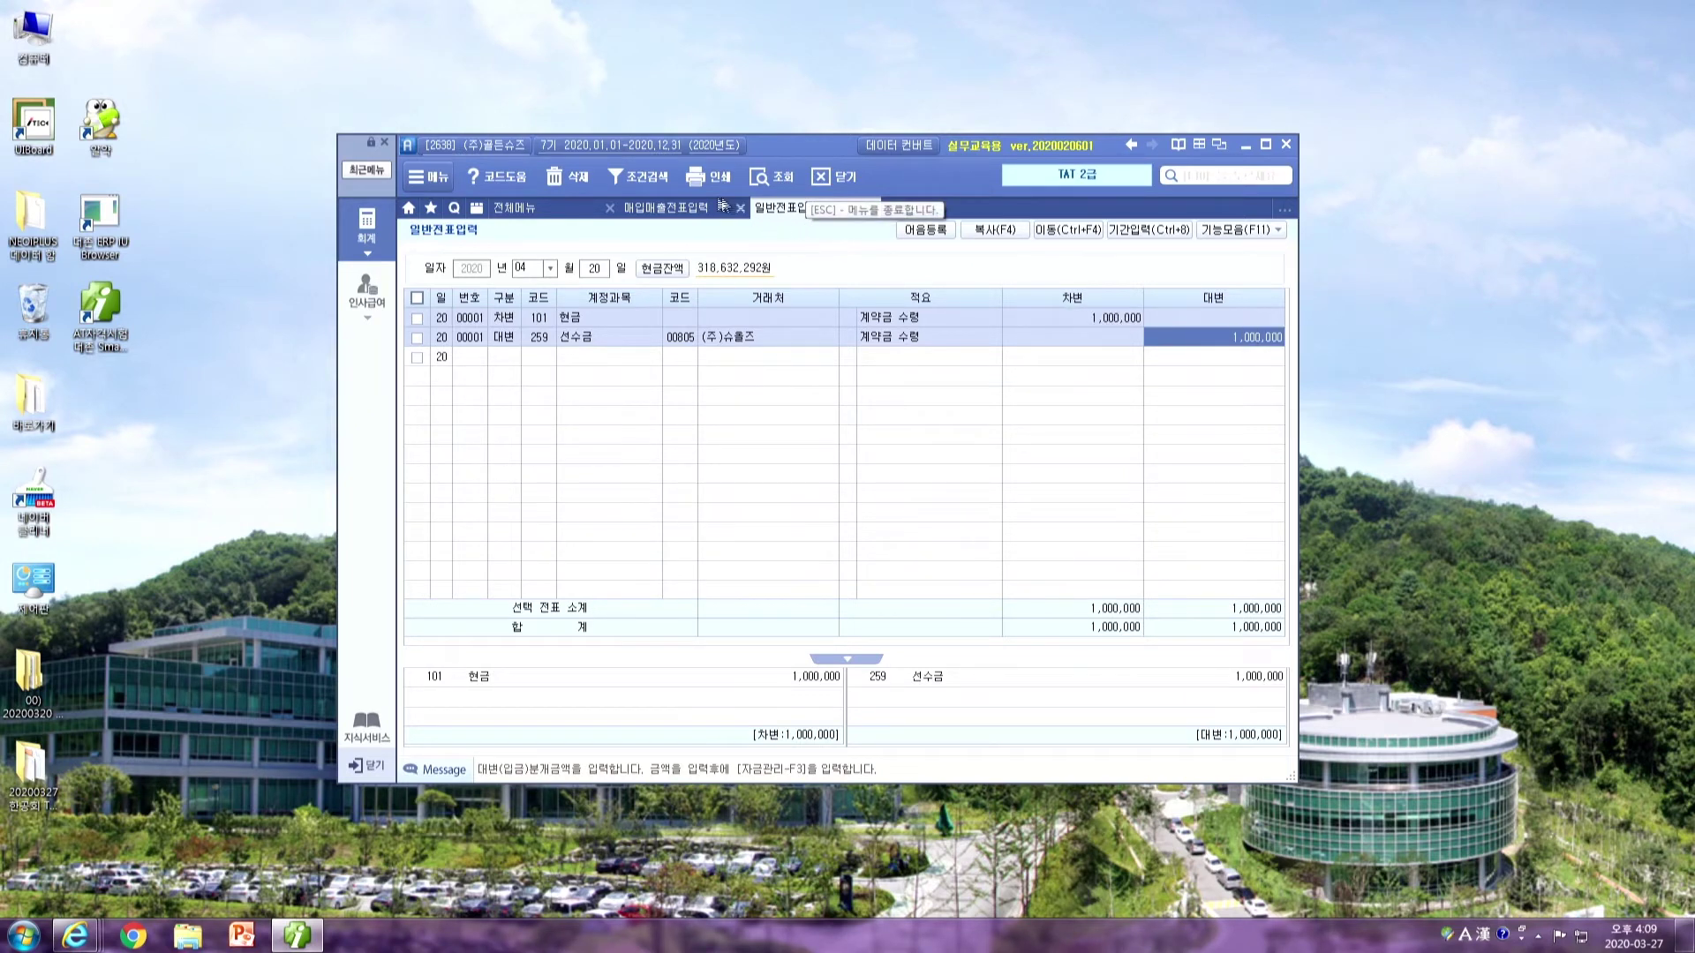
Return to the 파워 워킹화 sales slip and set its journal type (분개) to mixed (3:혼합)
left_click(666, 206)
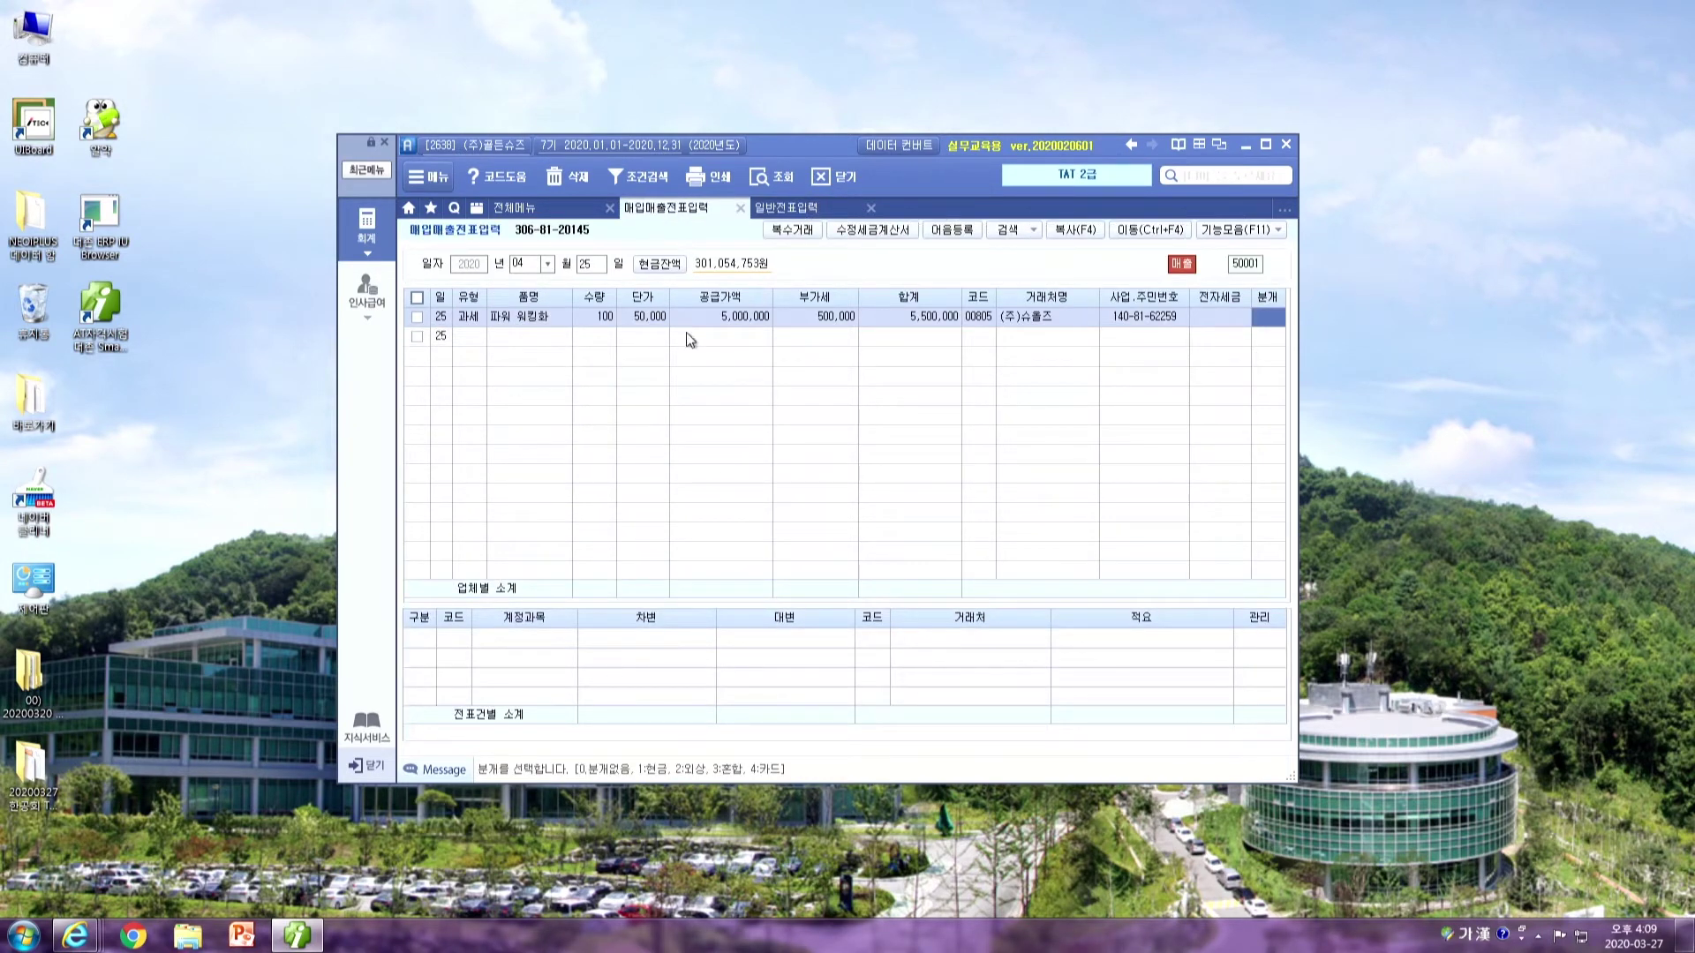
type("3")
key("Return")
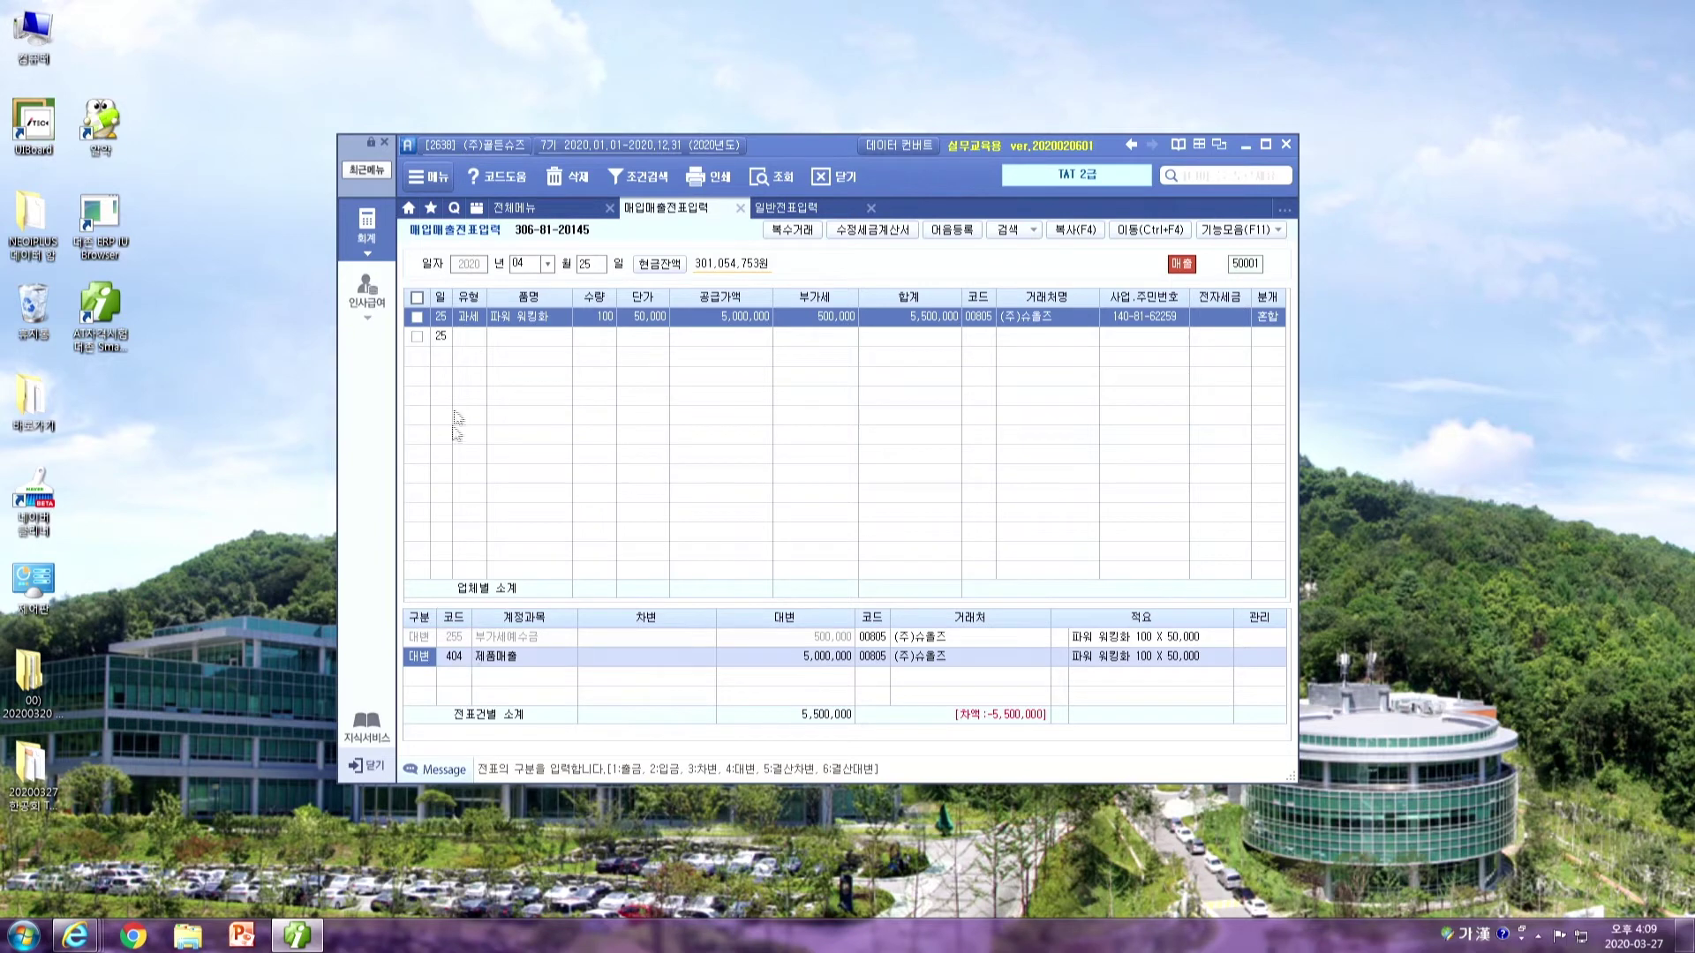
Examine the default sales, purchase and credit card account codes in the accounting section of the environment settings (환경설정)
left_click(510, 208)
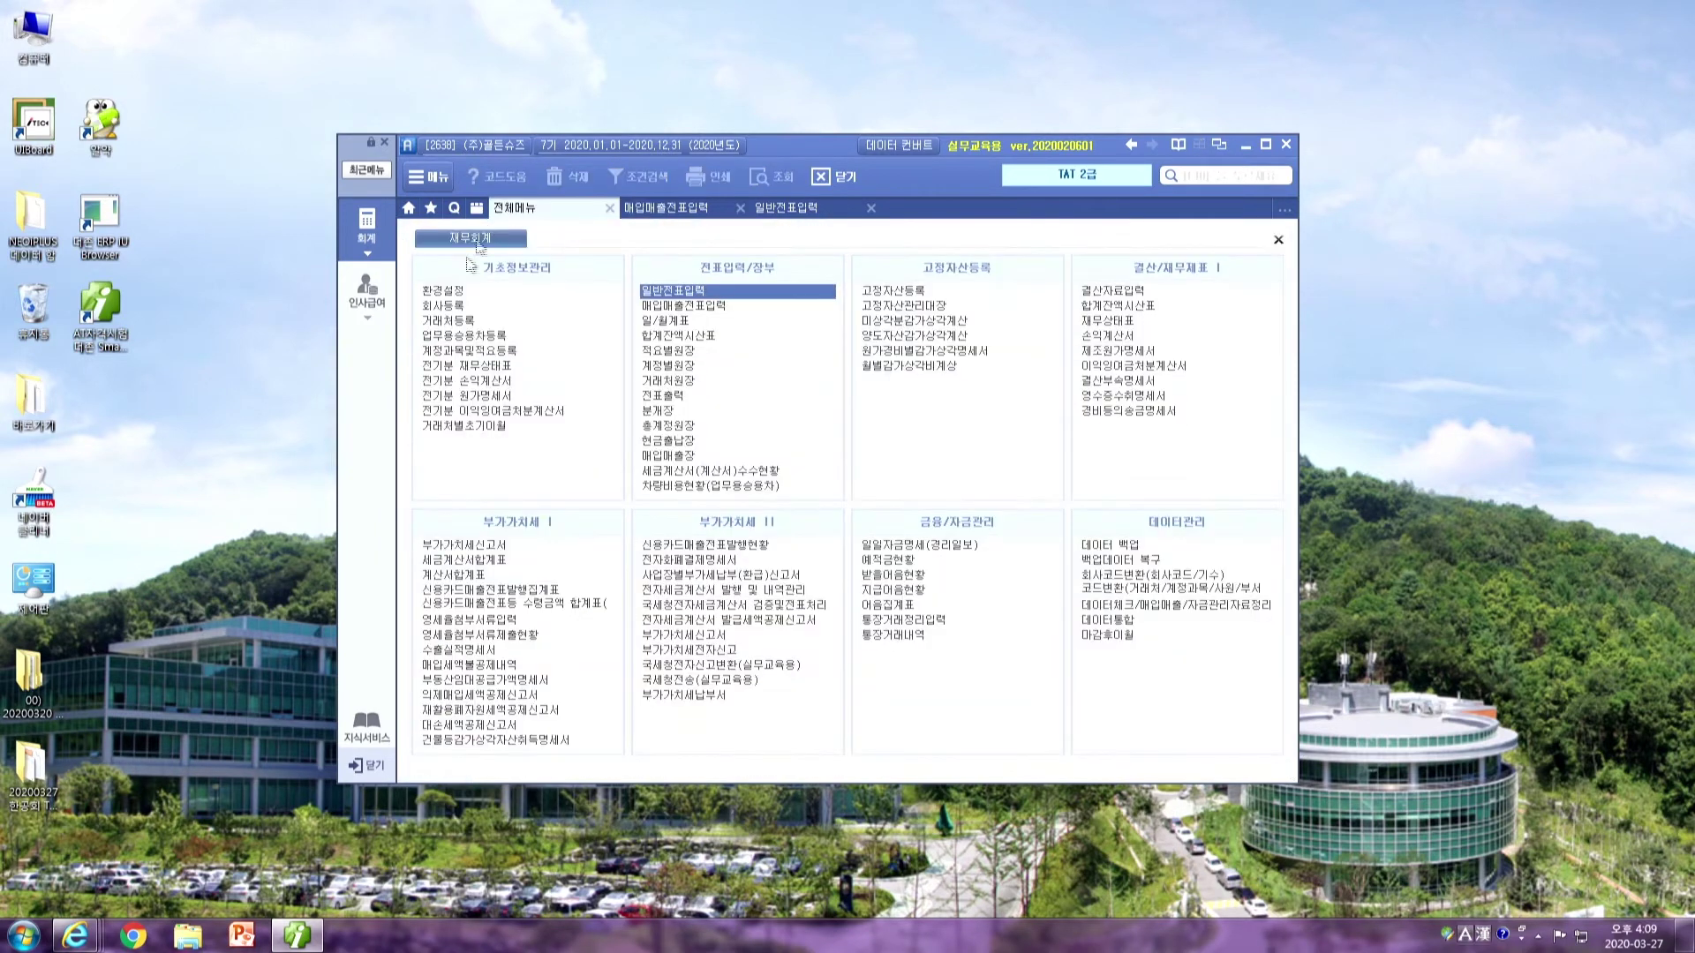
left_click(442, 290)
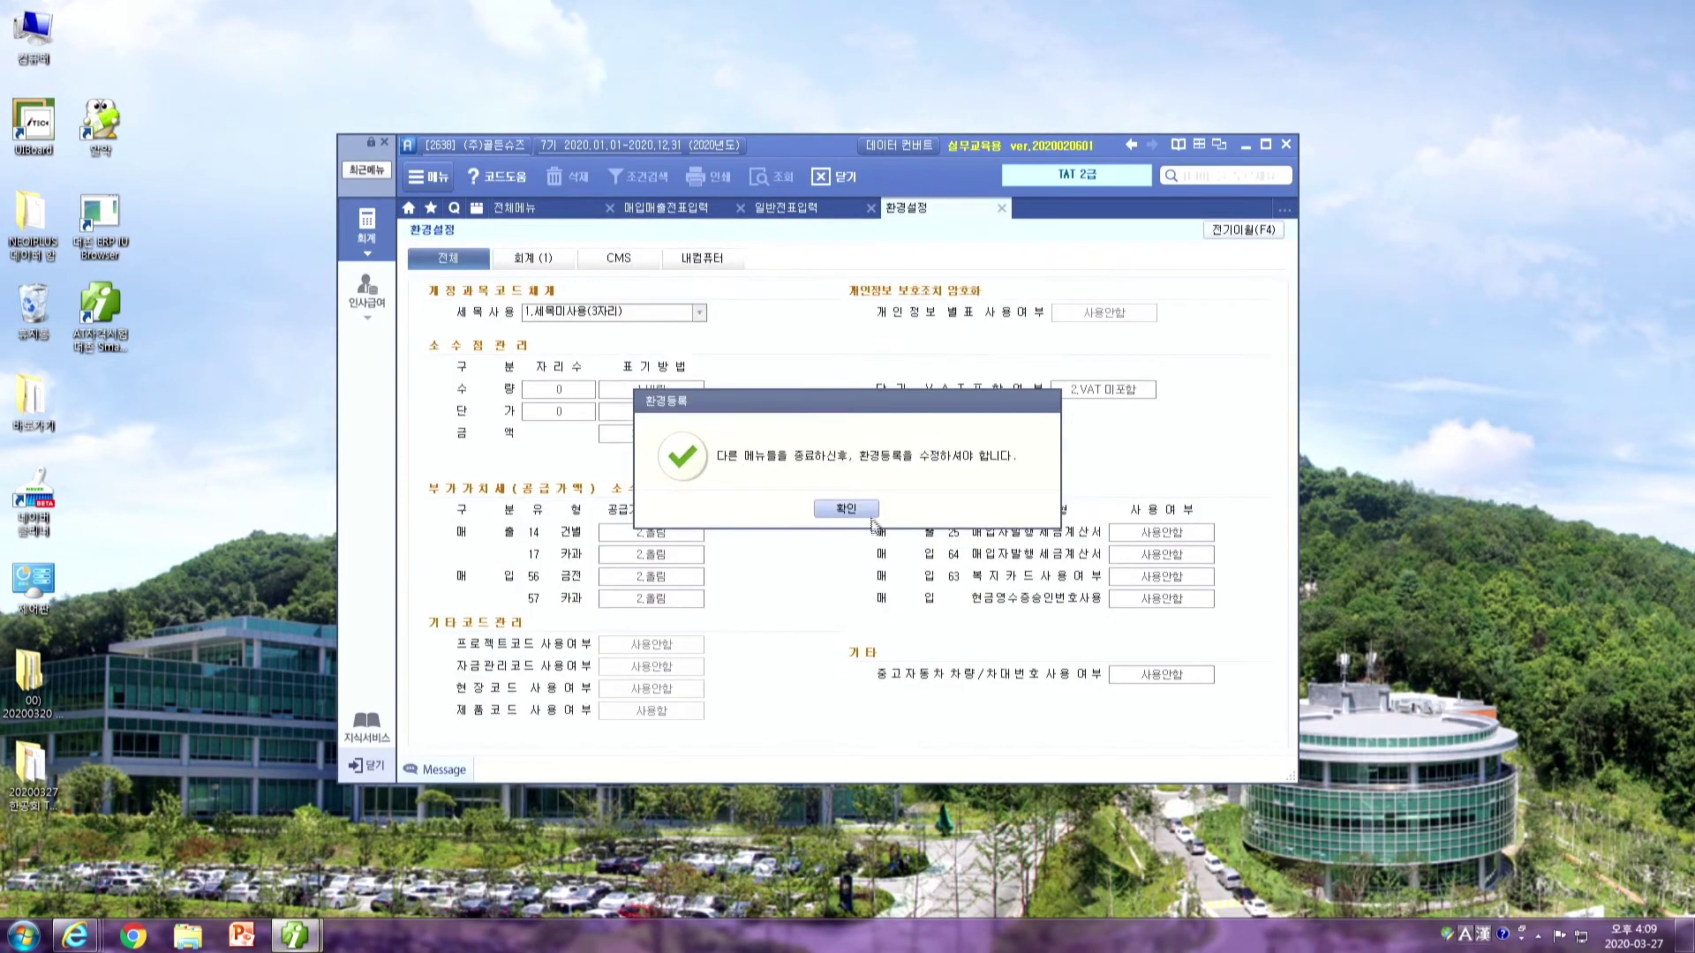
left_click(858, 512)
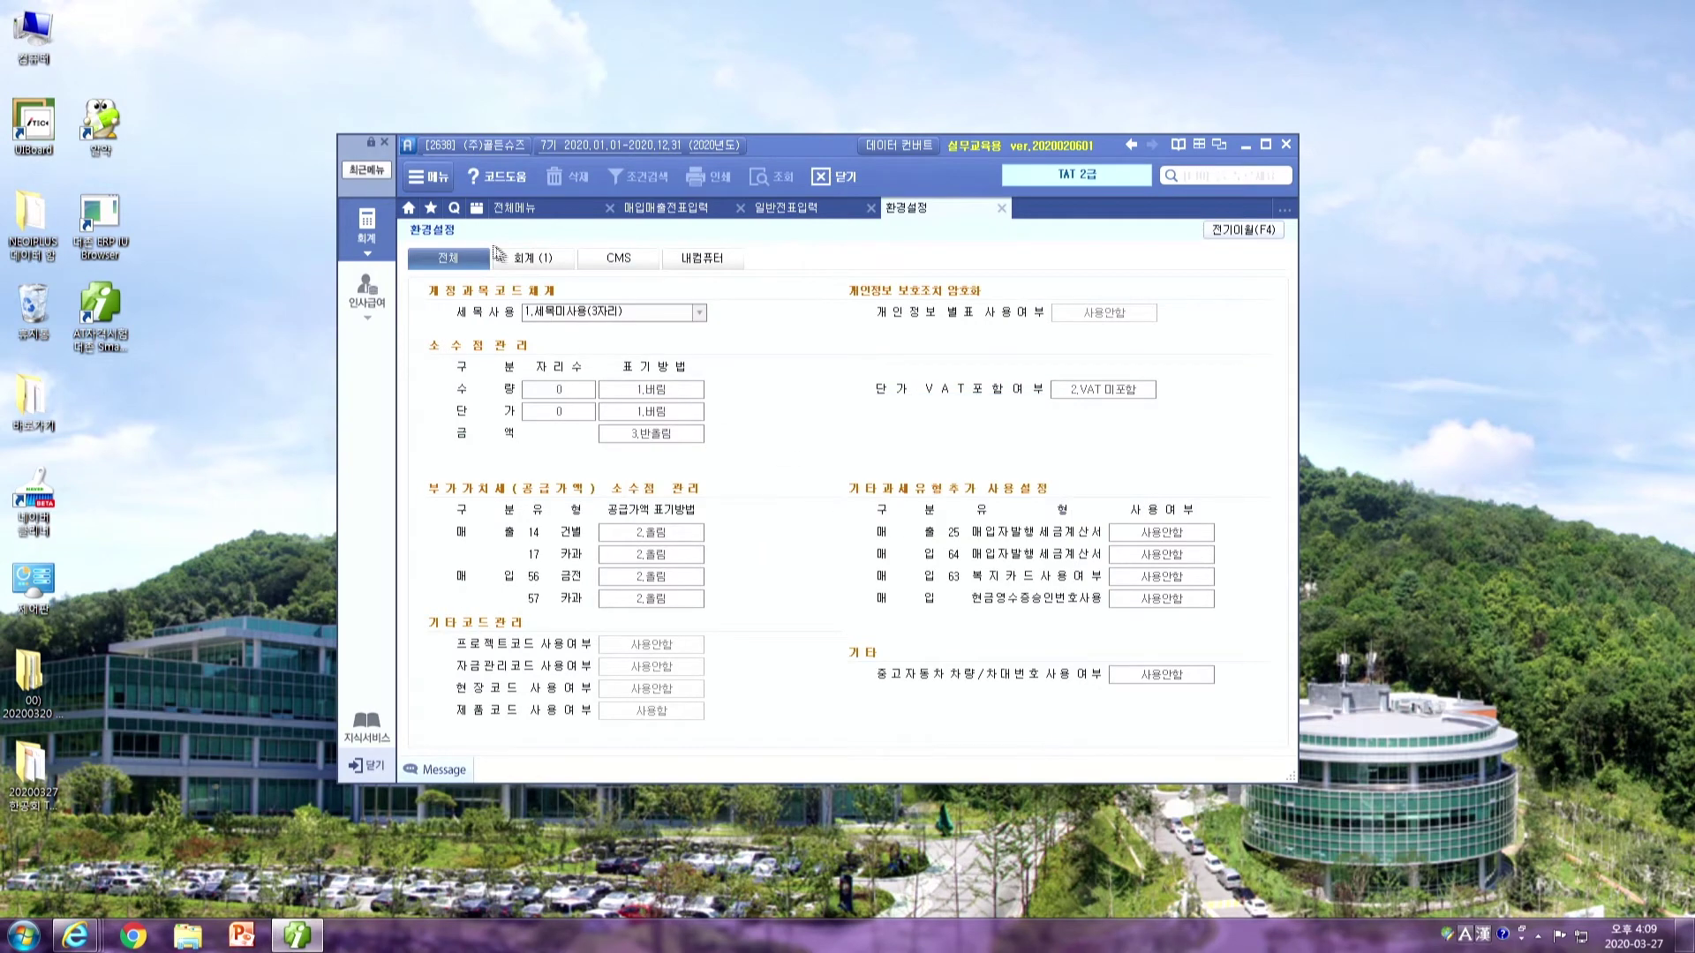
left_click(514, 261)
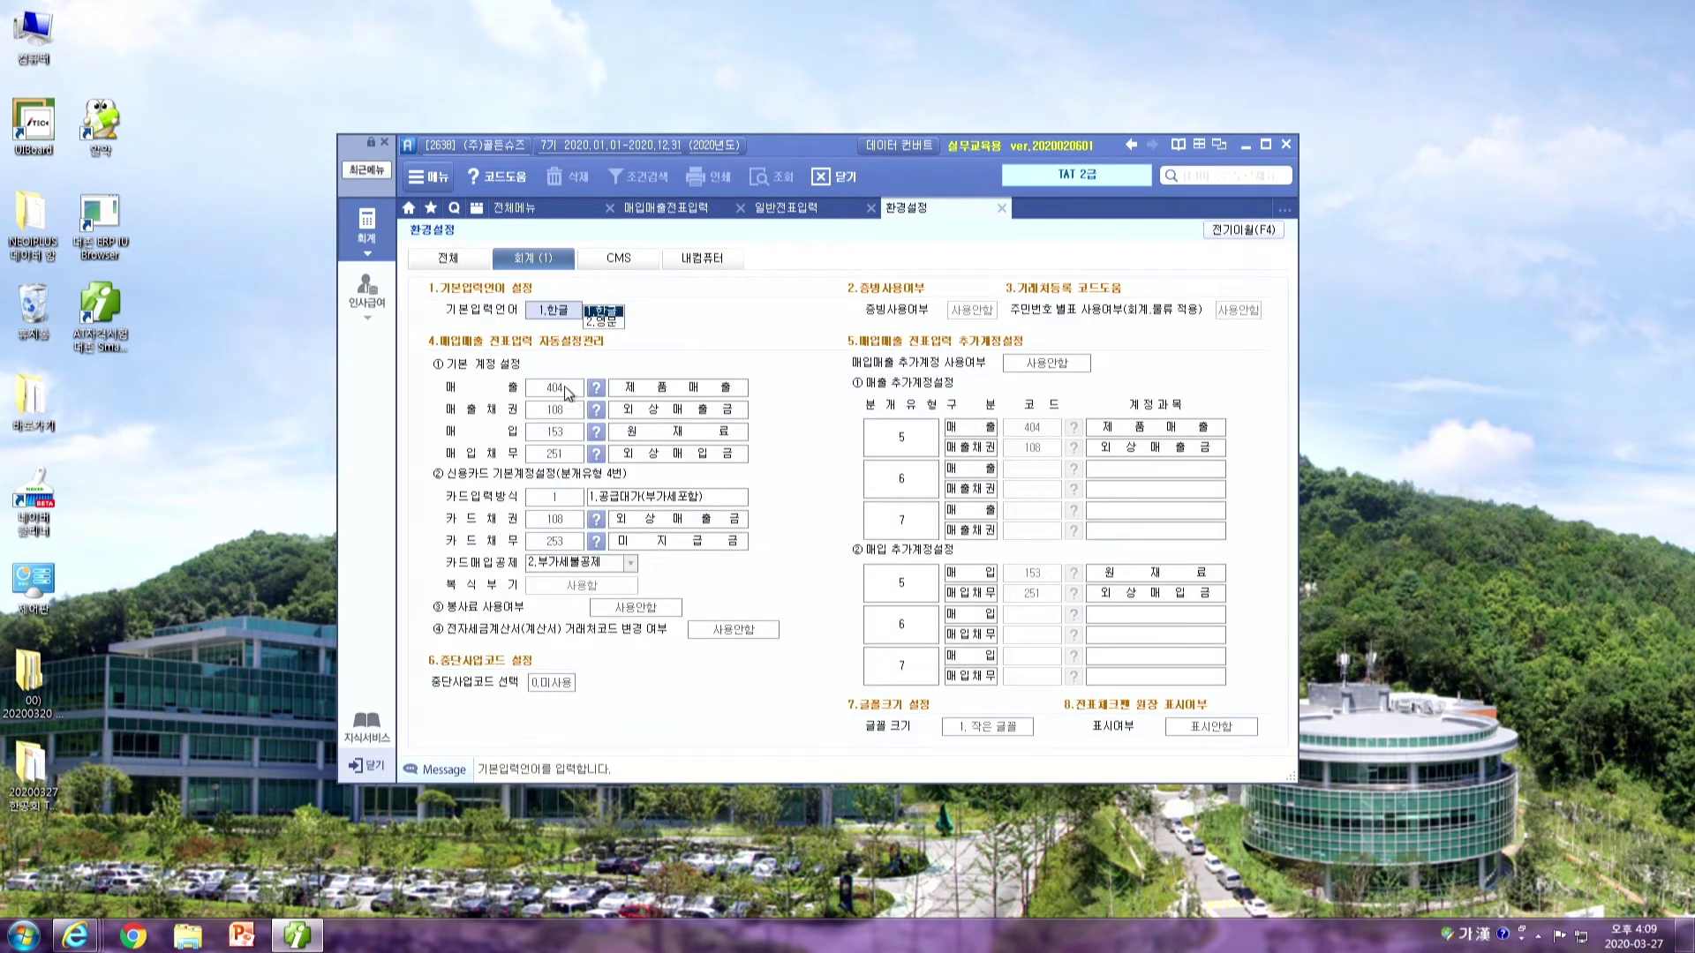
left_click(566, 410)
left_click(565, 432)
left_click(565, 454)
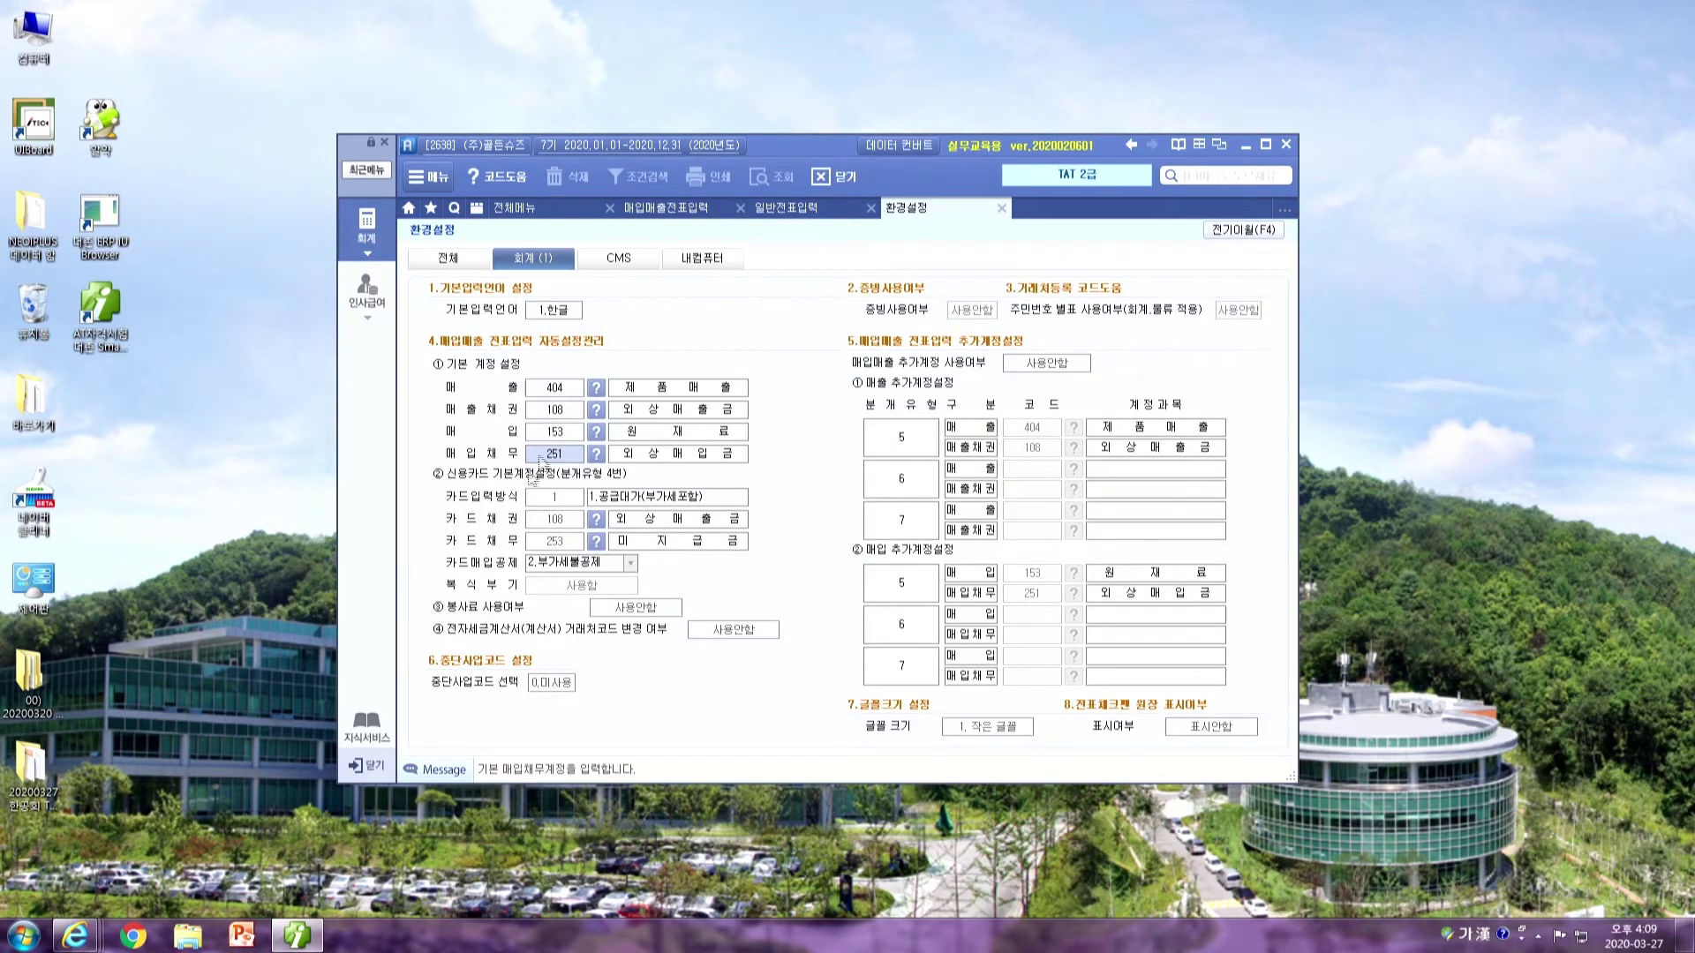
left_click(554, 524)
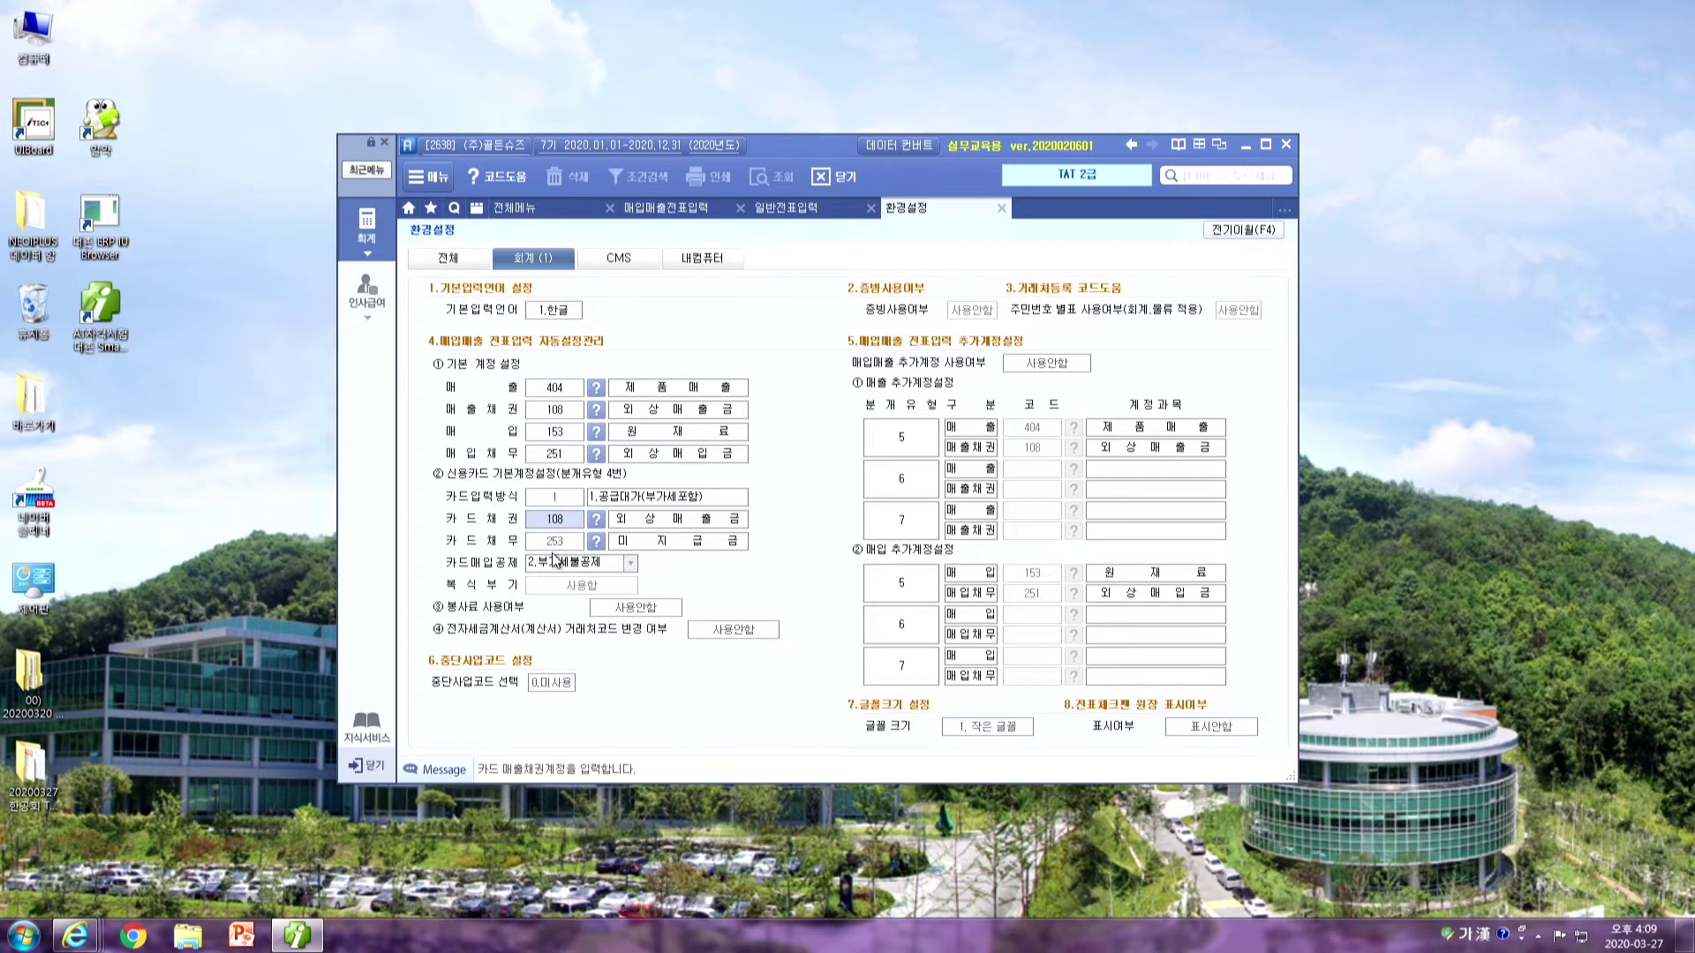
left_click(566, 546)
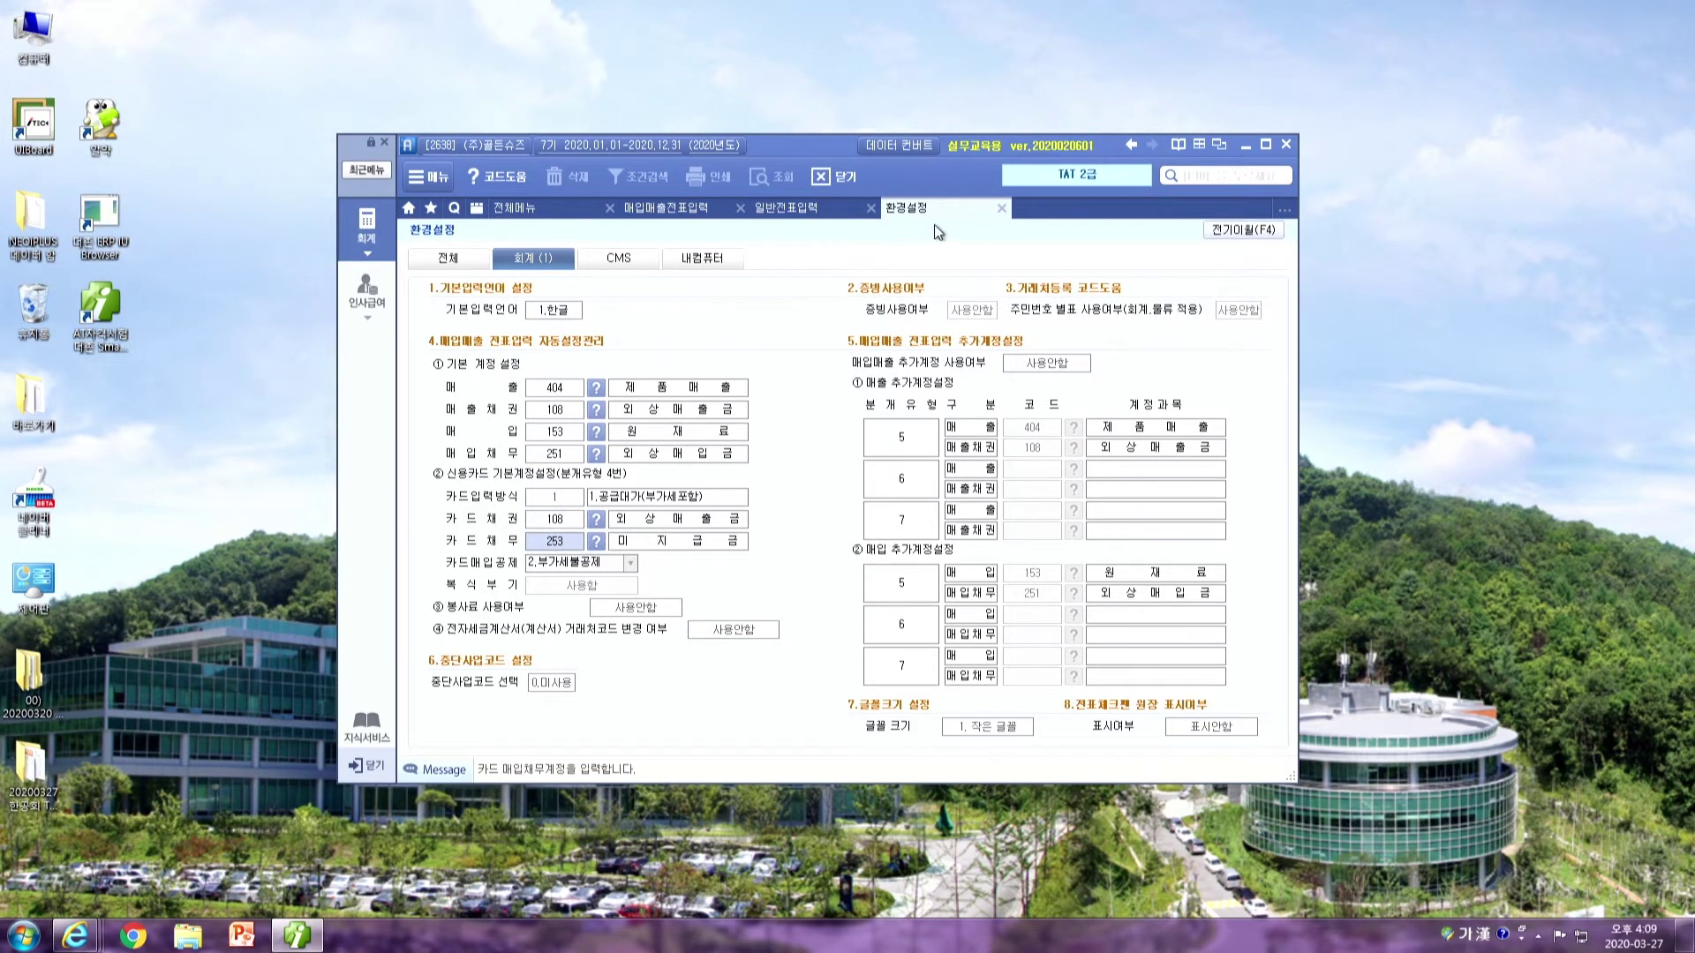
left_click(1001, 208)
left_click(837, 525)
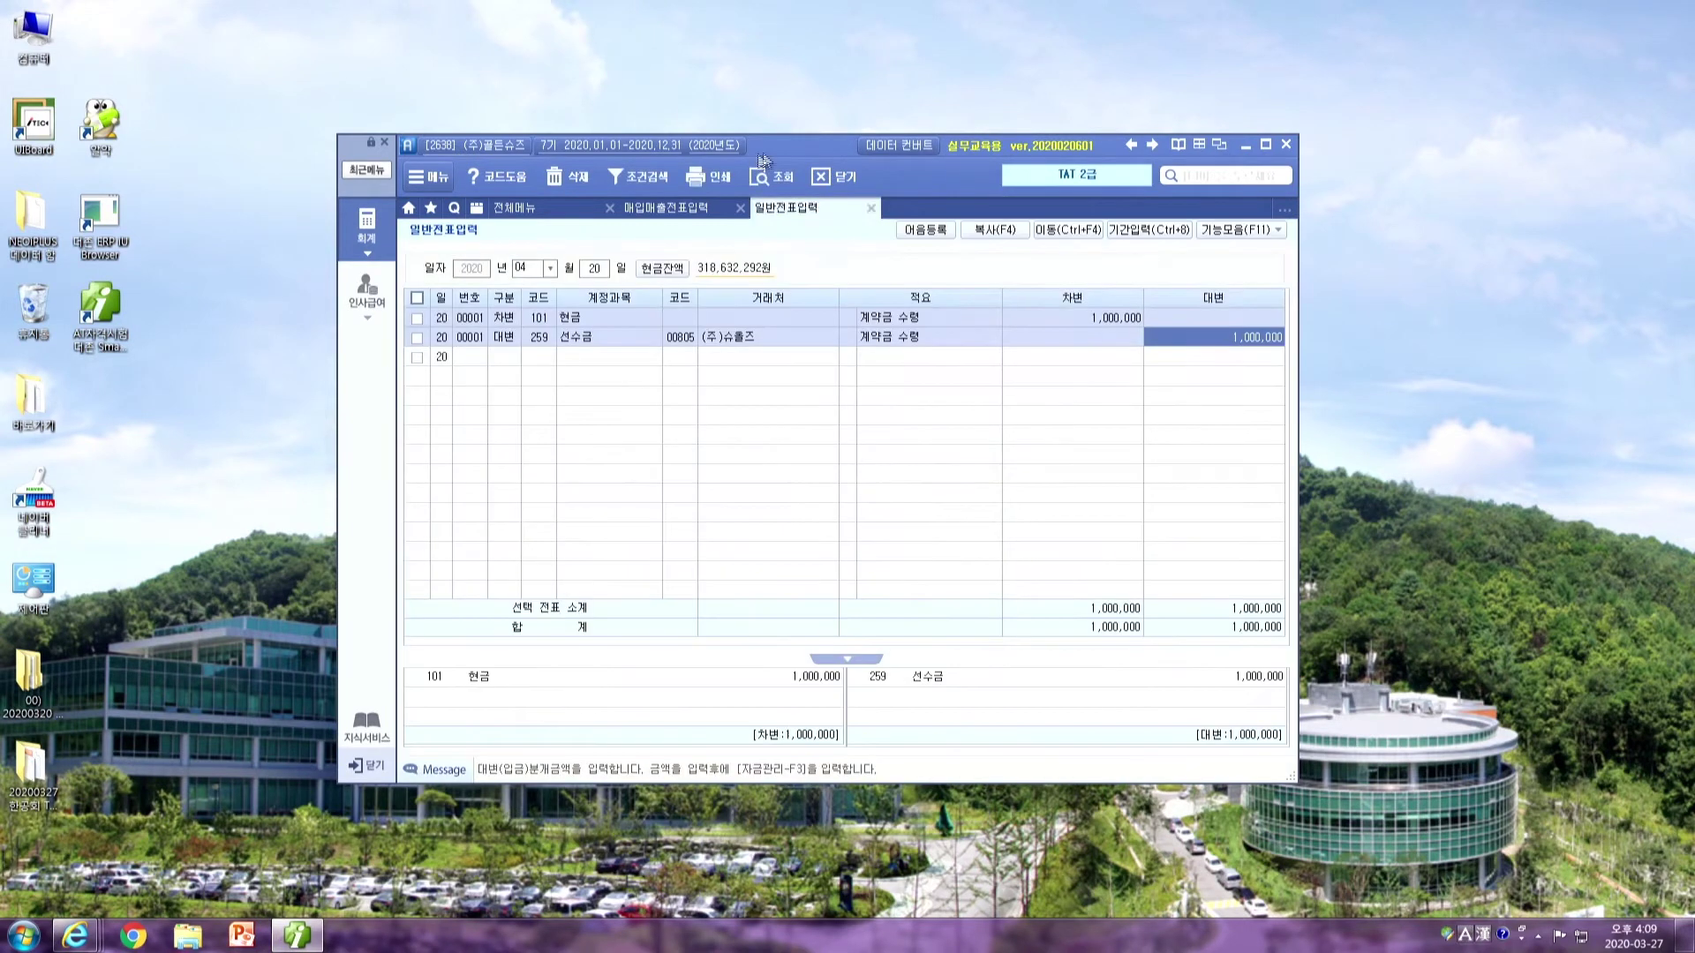
Add a debit line (차변) for 선수금 with 1,000,000 to the April 25 sales slip's journal entry
left_click(645, 215)
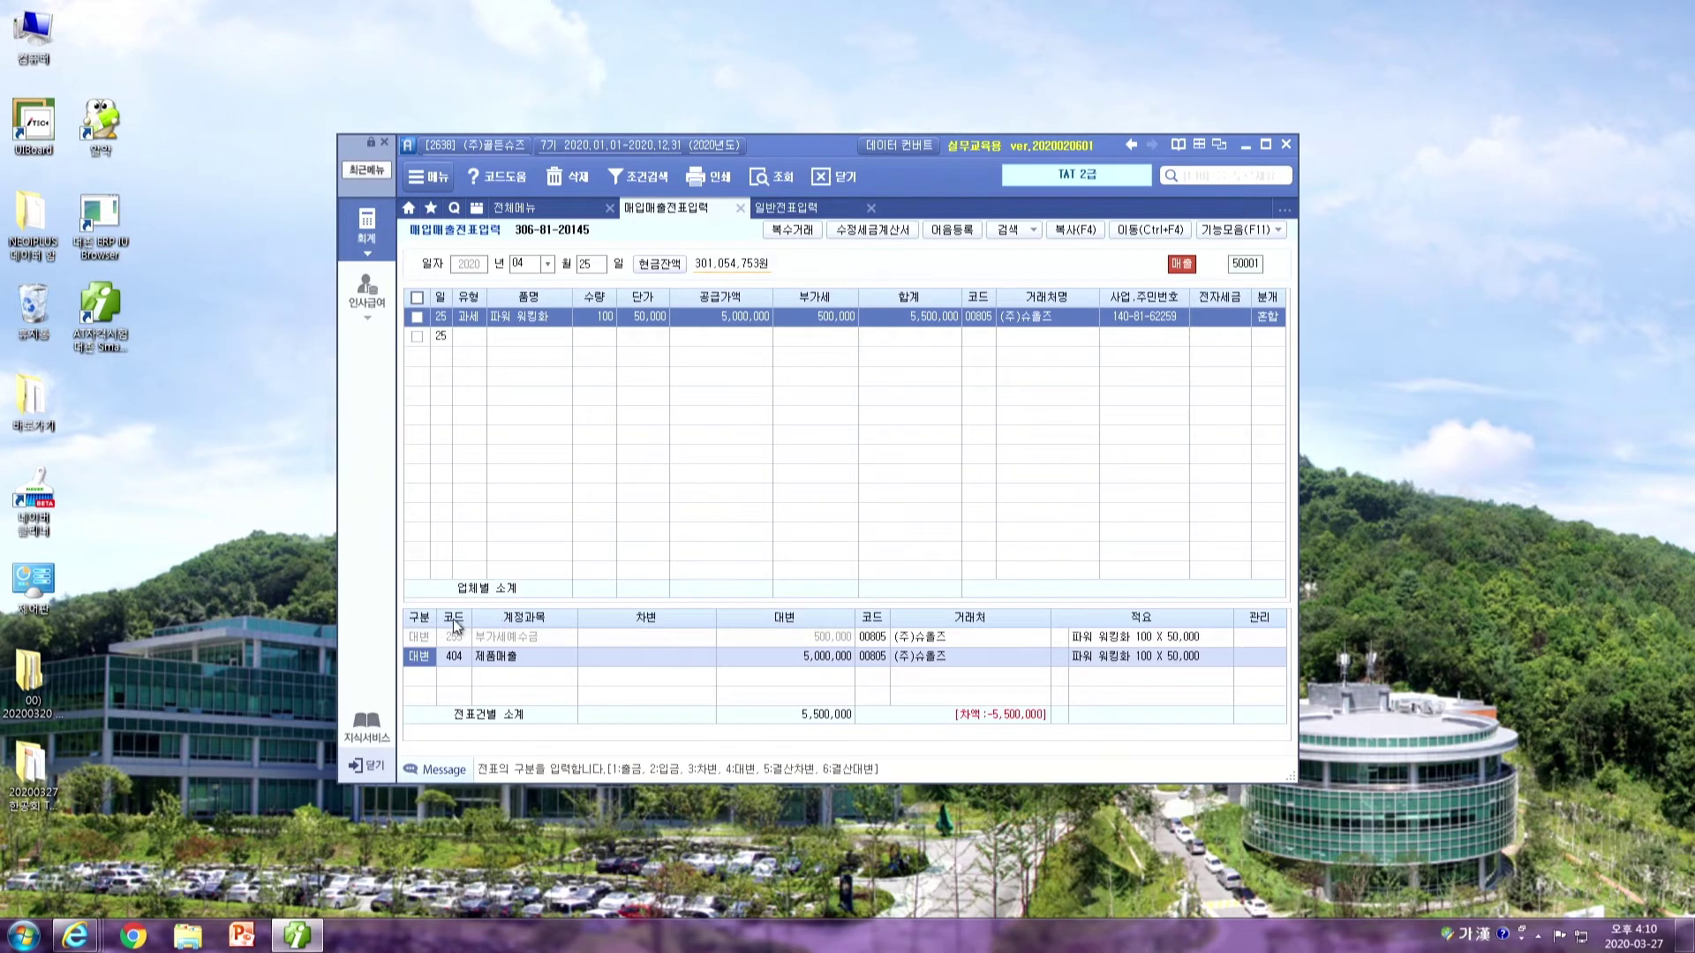
left_click(427, 678)
type("3")
key("Return")
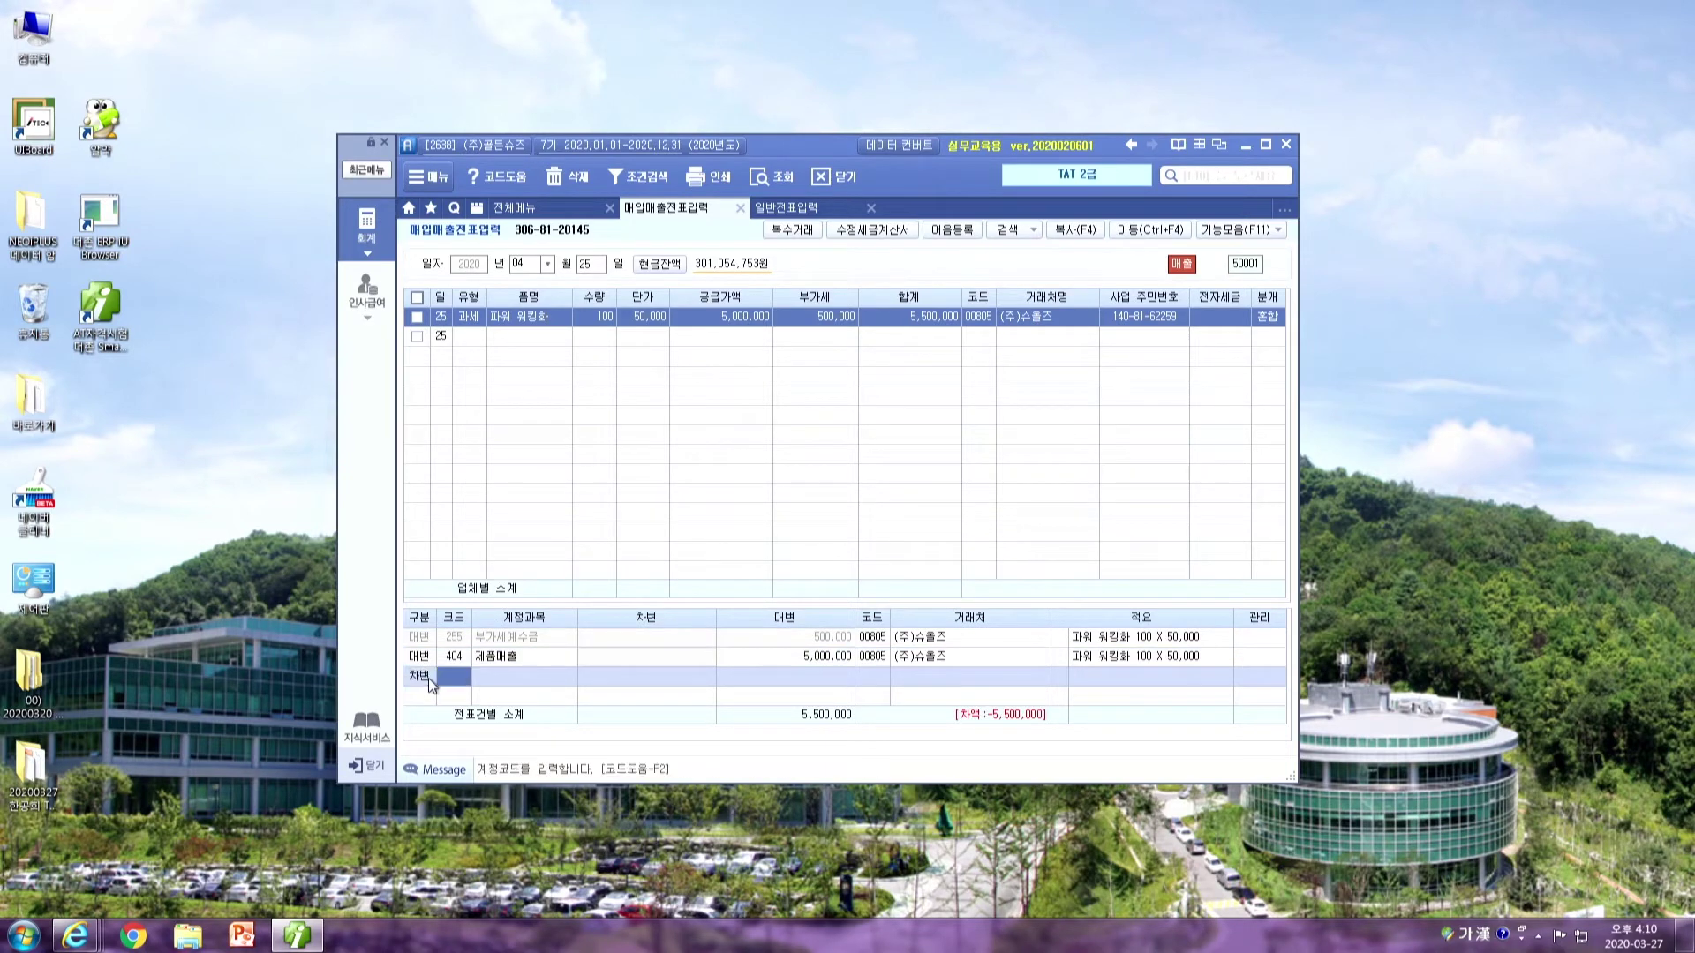
type("선수")
key("Return")
key("Return")
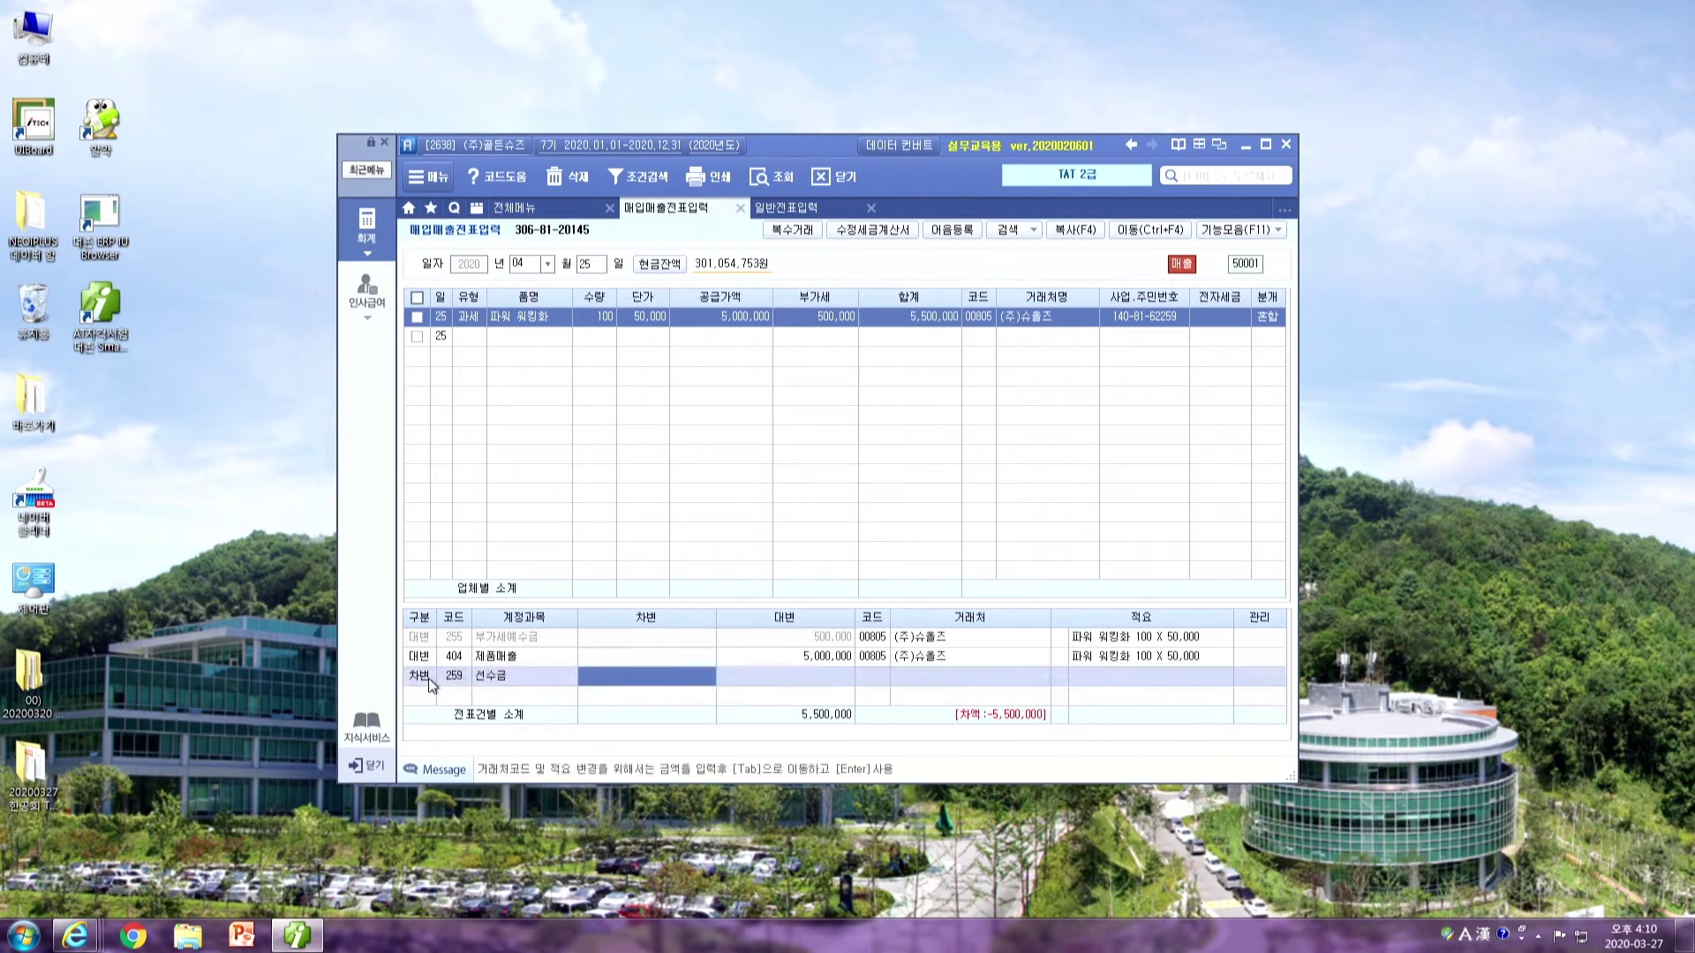
type("1000000")
key("Return")
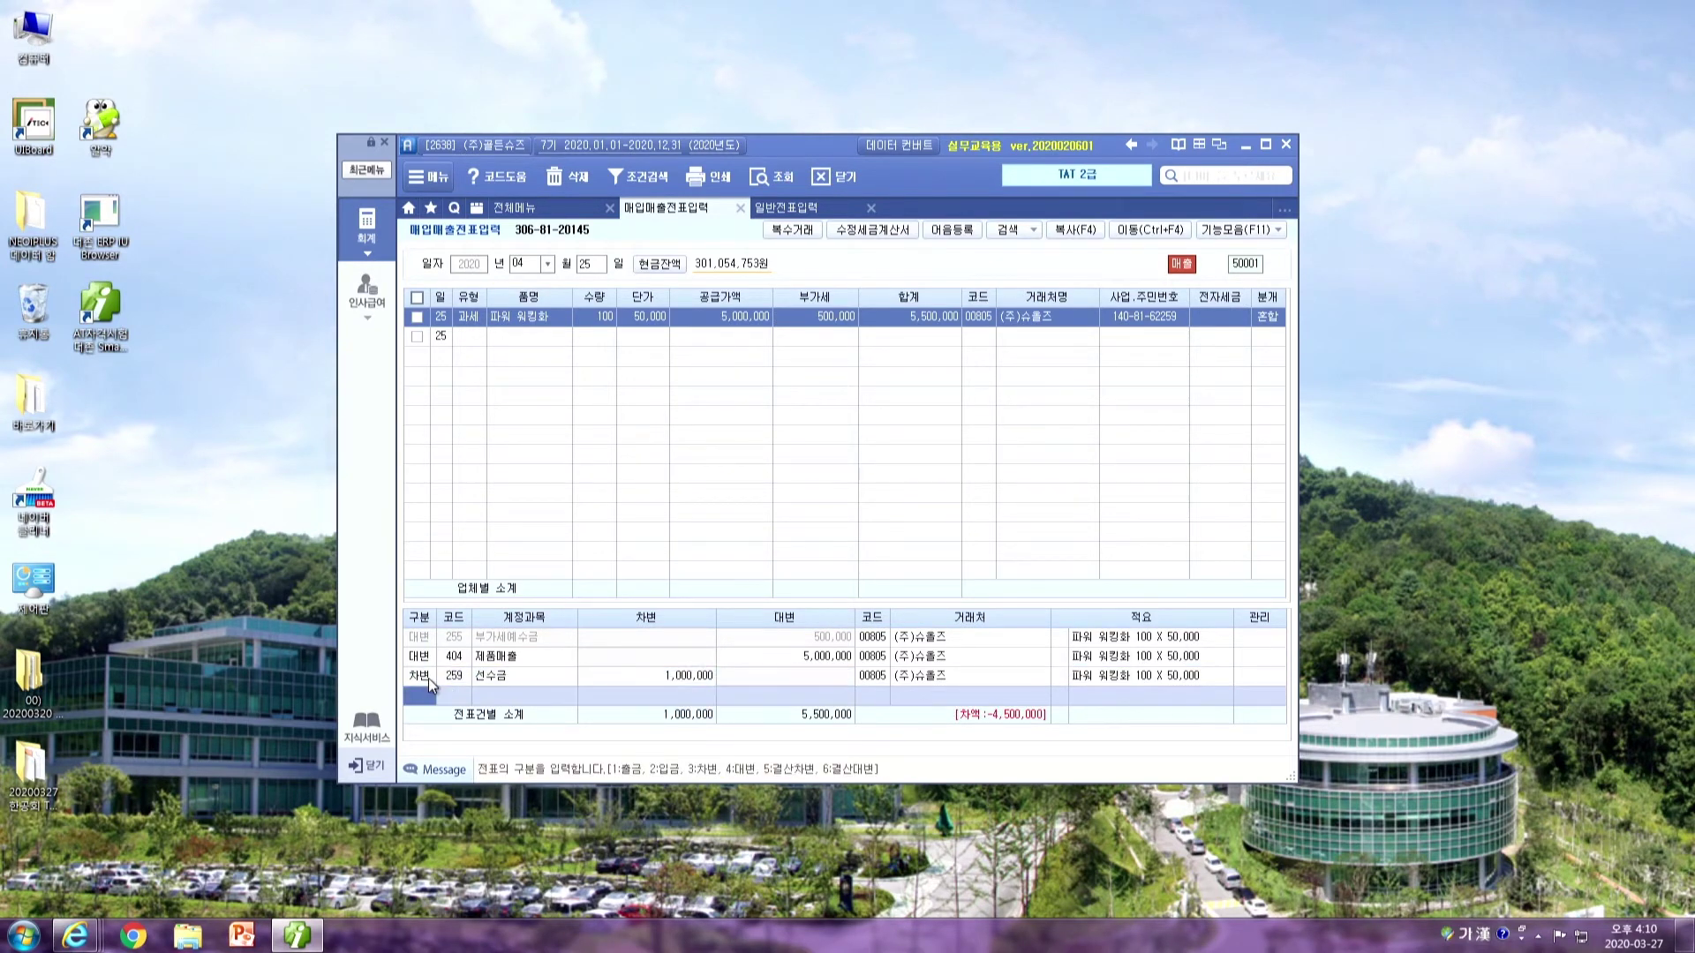
Add a debit line (차변) for 보통예금, account code 103, with an amount of 4,500,000
type("3")
key("Return")
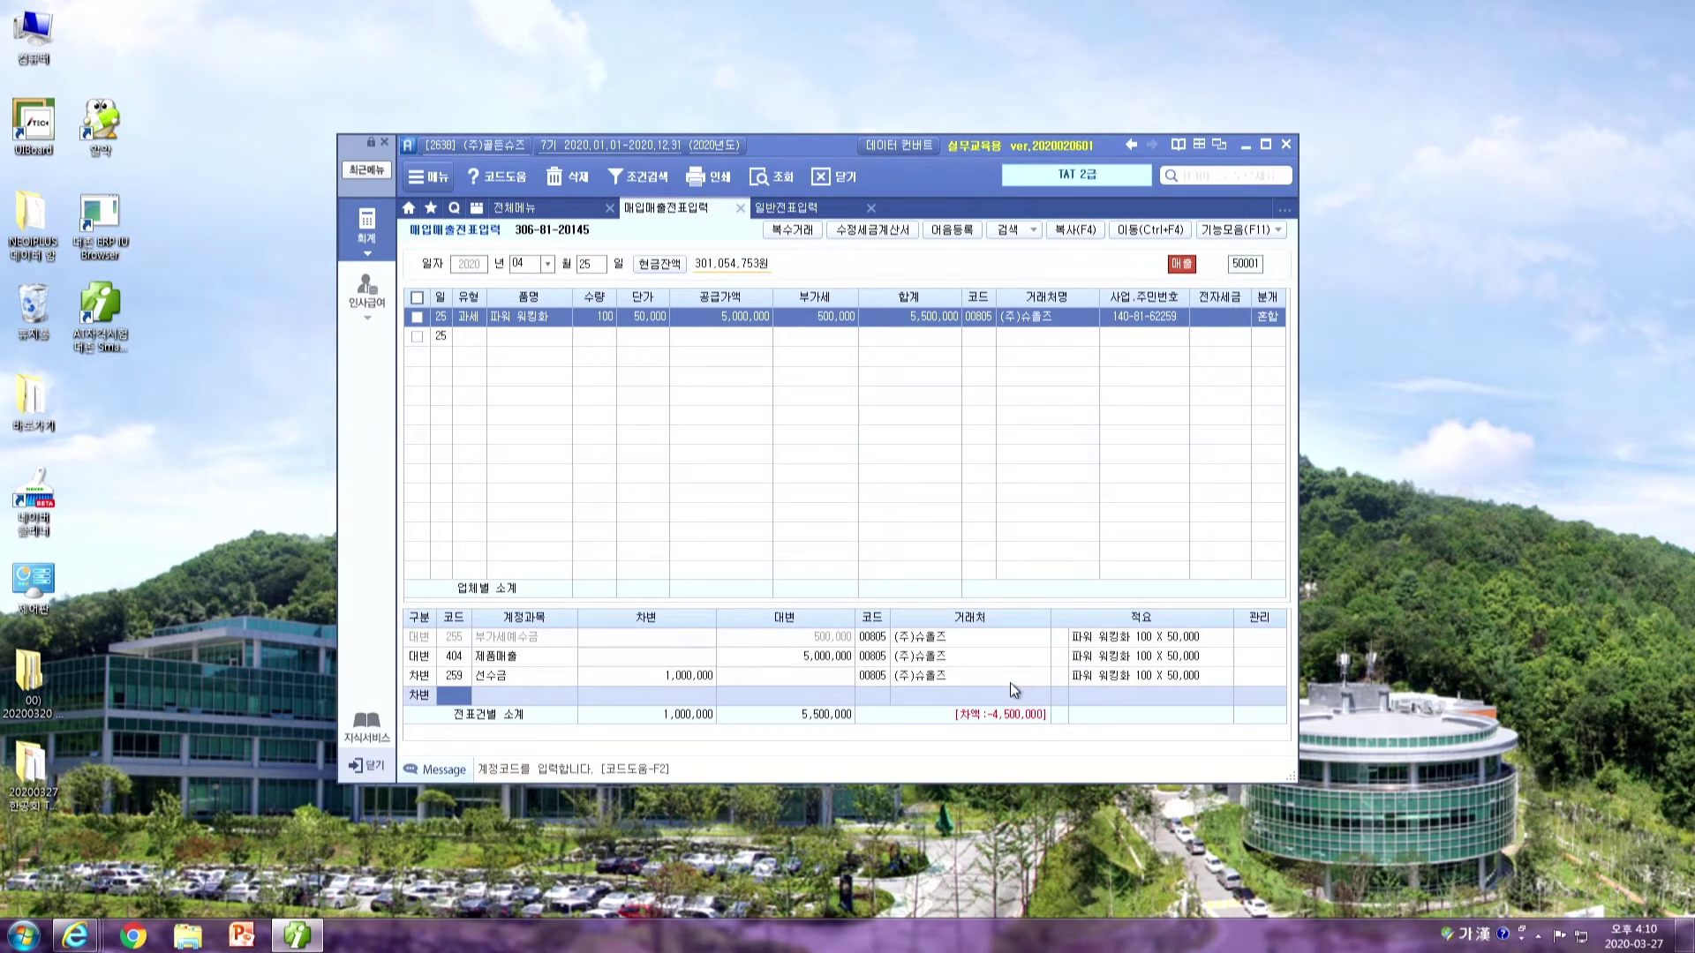
type("103")
key("Return")
type("450,000")
key("Return")
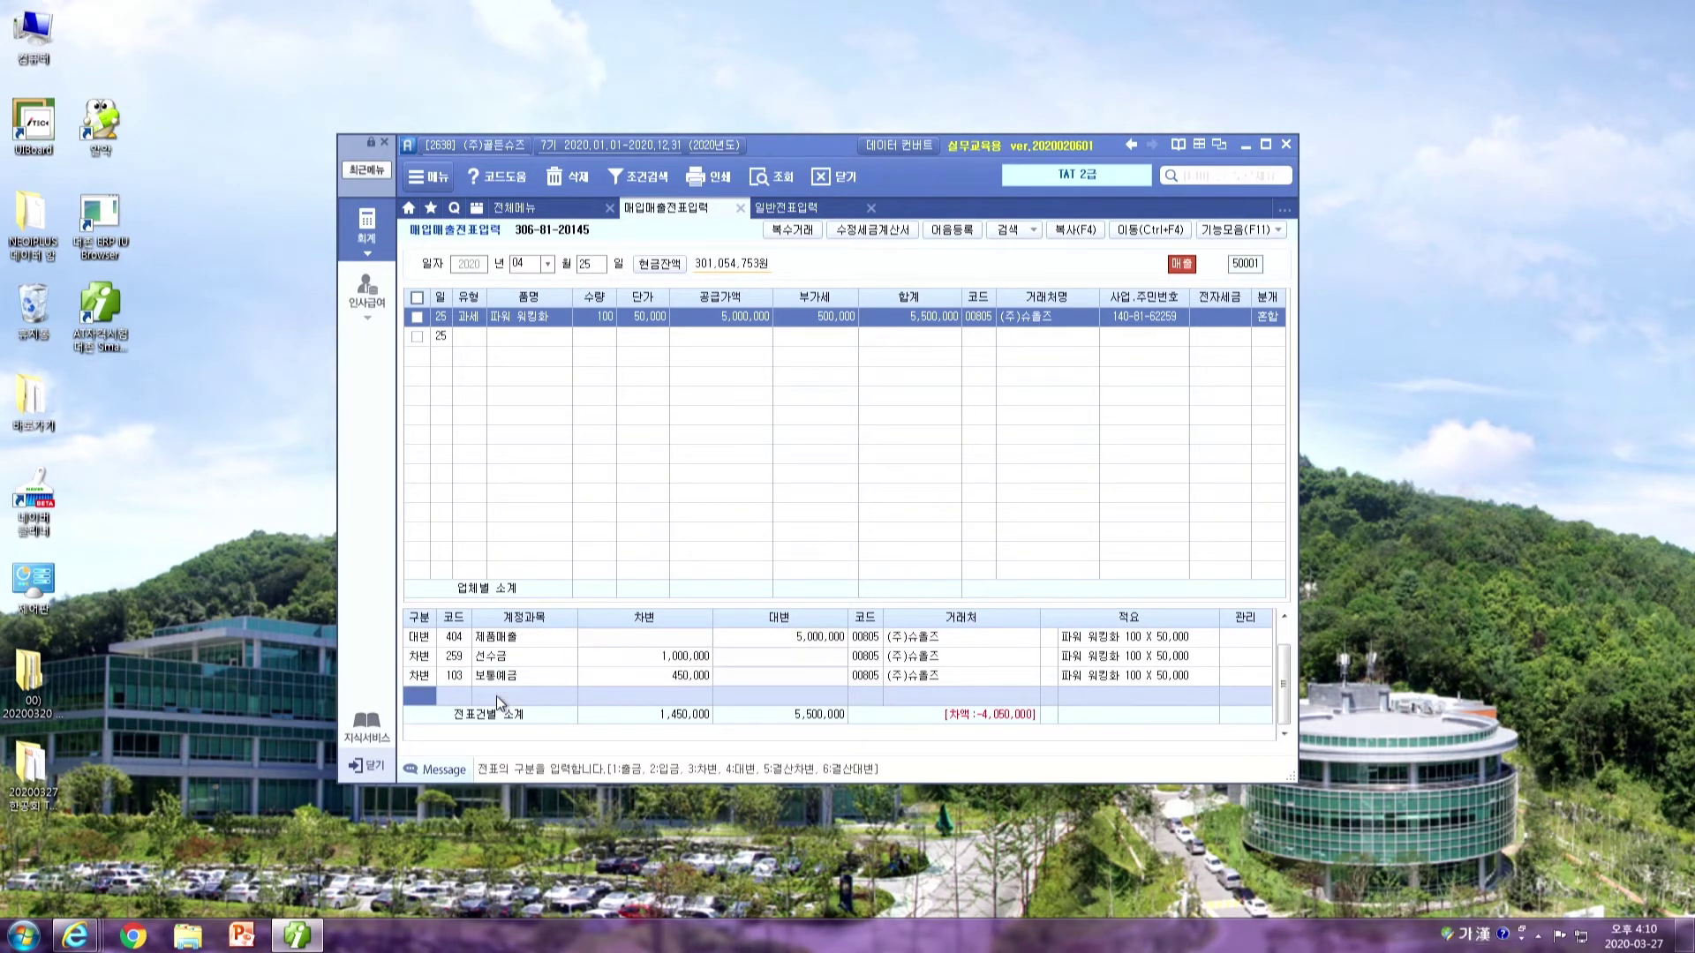
left_click(646, 676)
type("4500000")
key("Return")
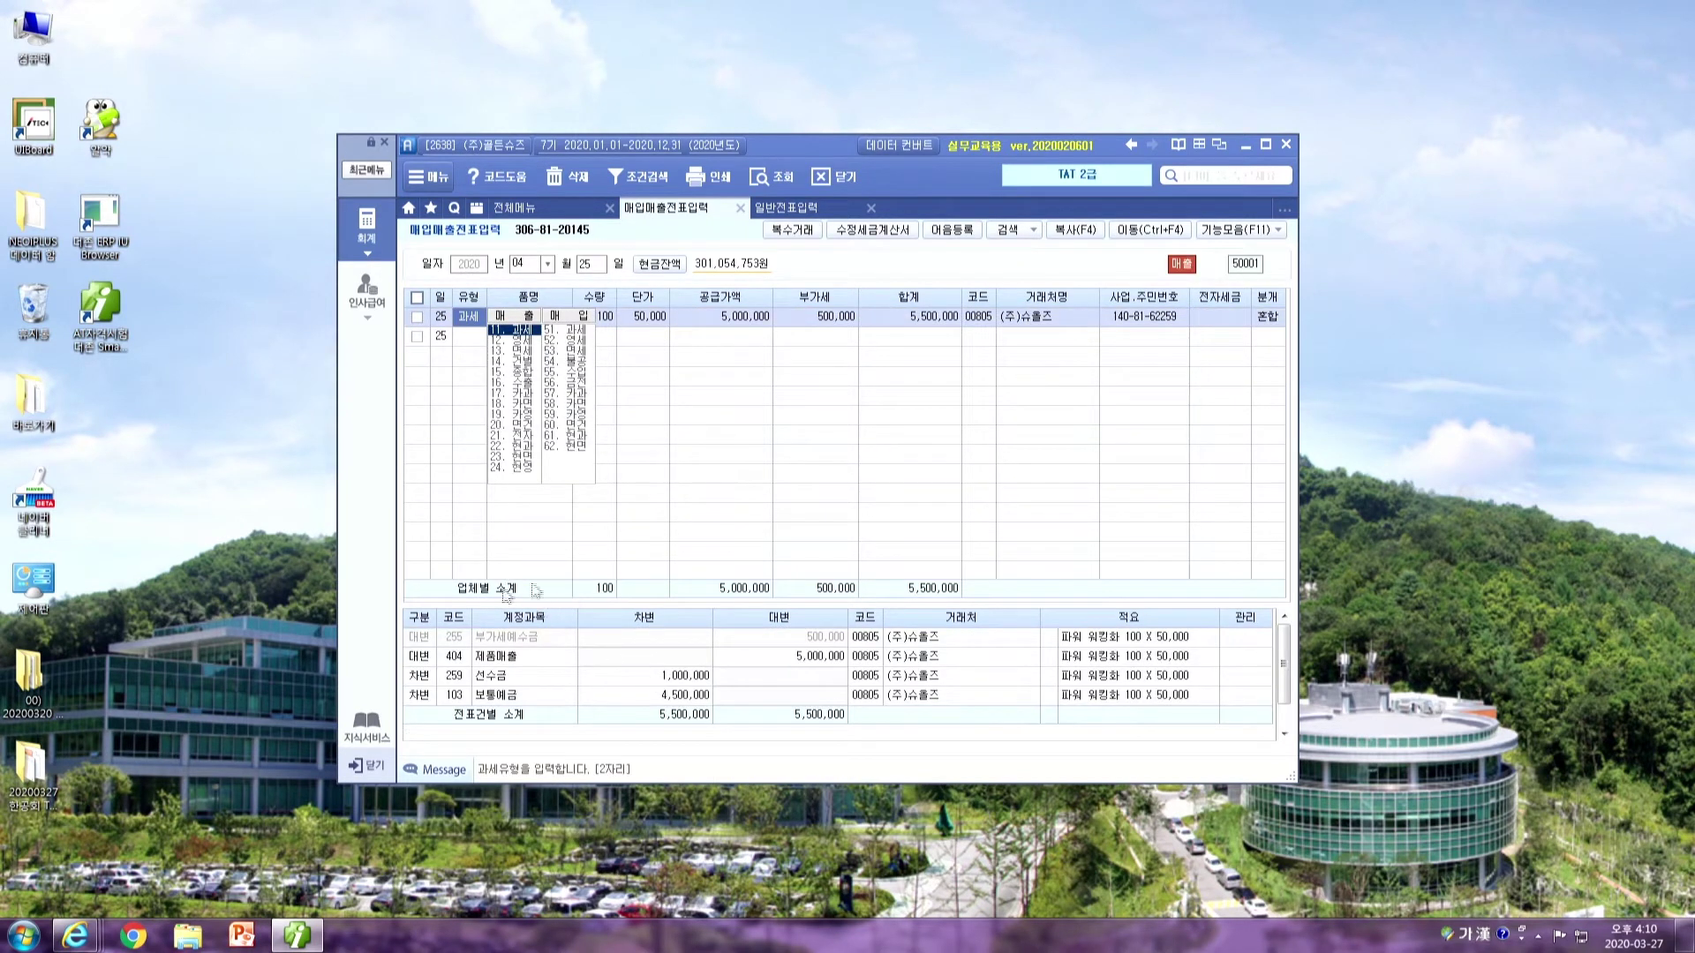
Set the trading partner (거래처) of the 보통예금 debit line to 우리은행, code 98002
left_click(880, 695)
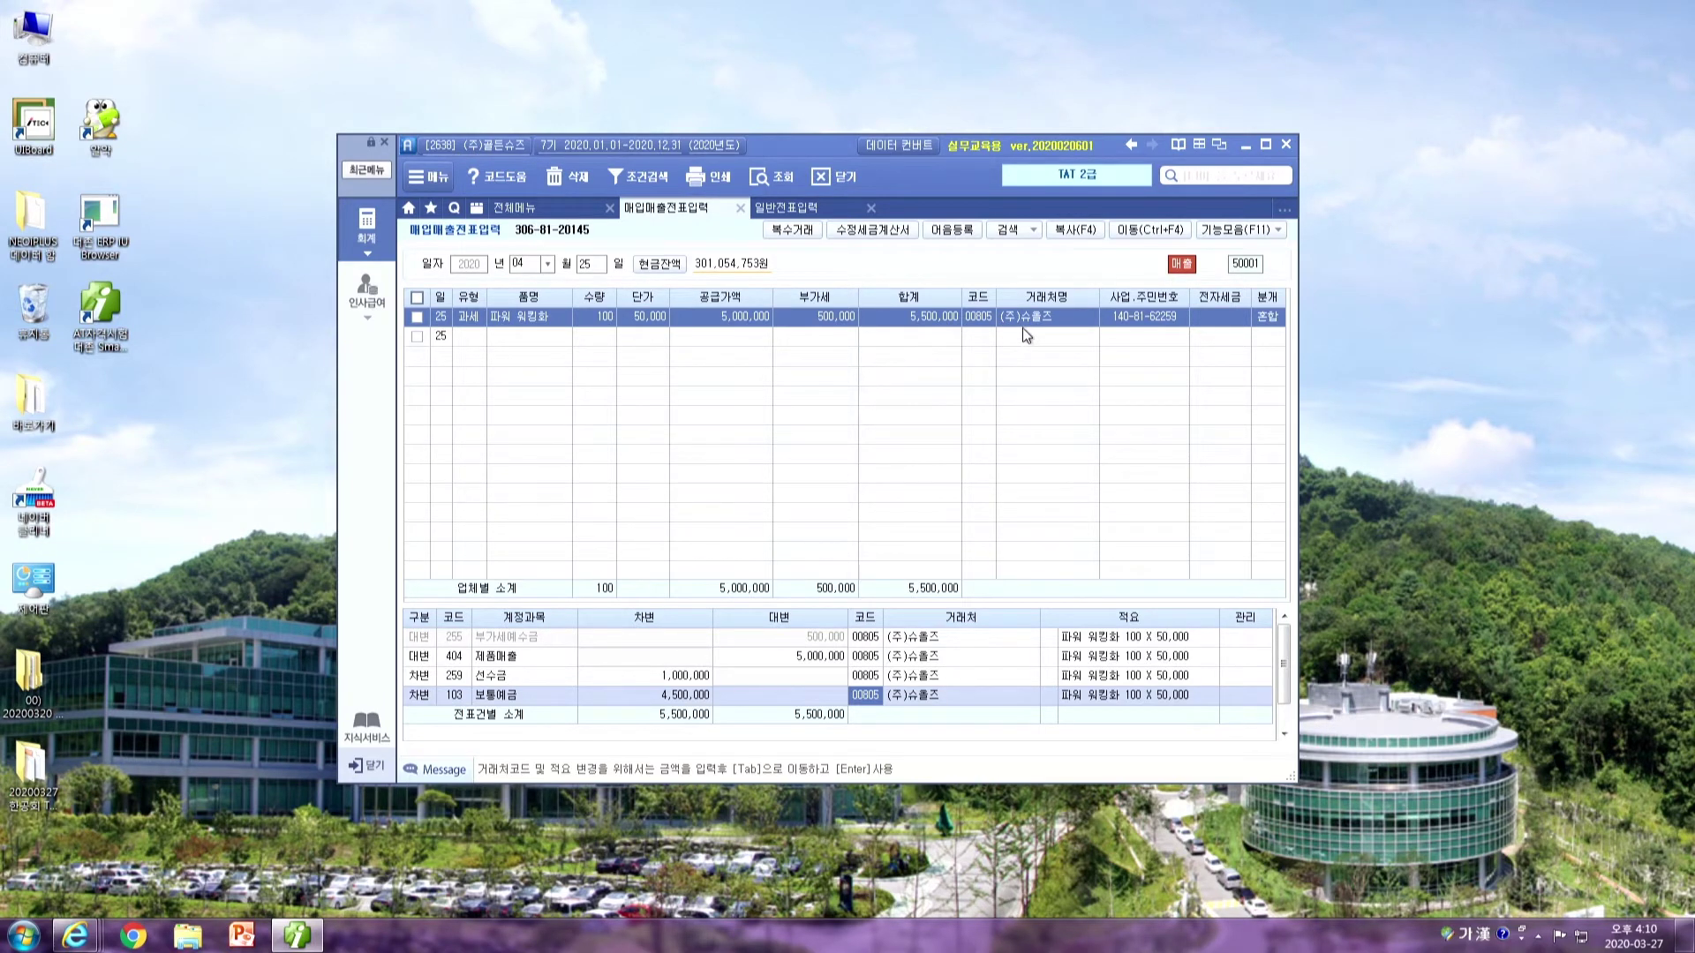
left_click(984, 315)
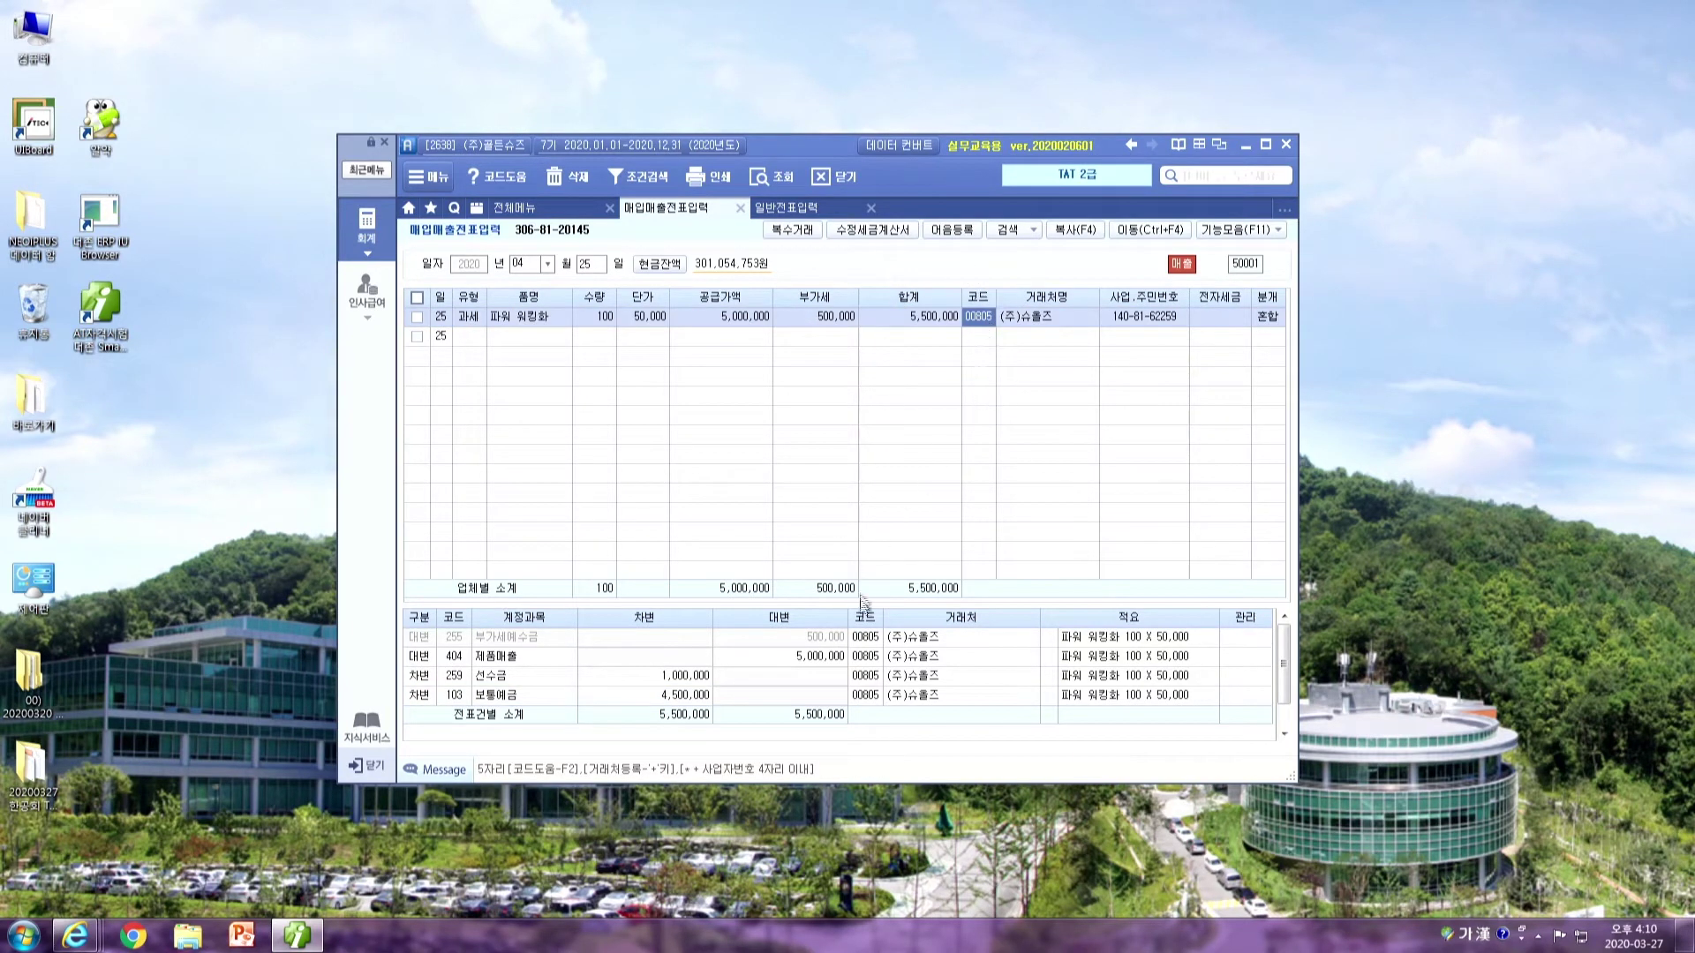
left_click(865, 694)
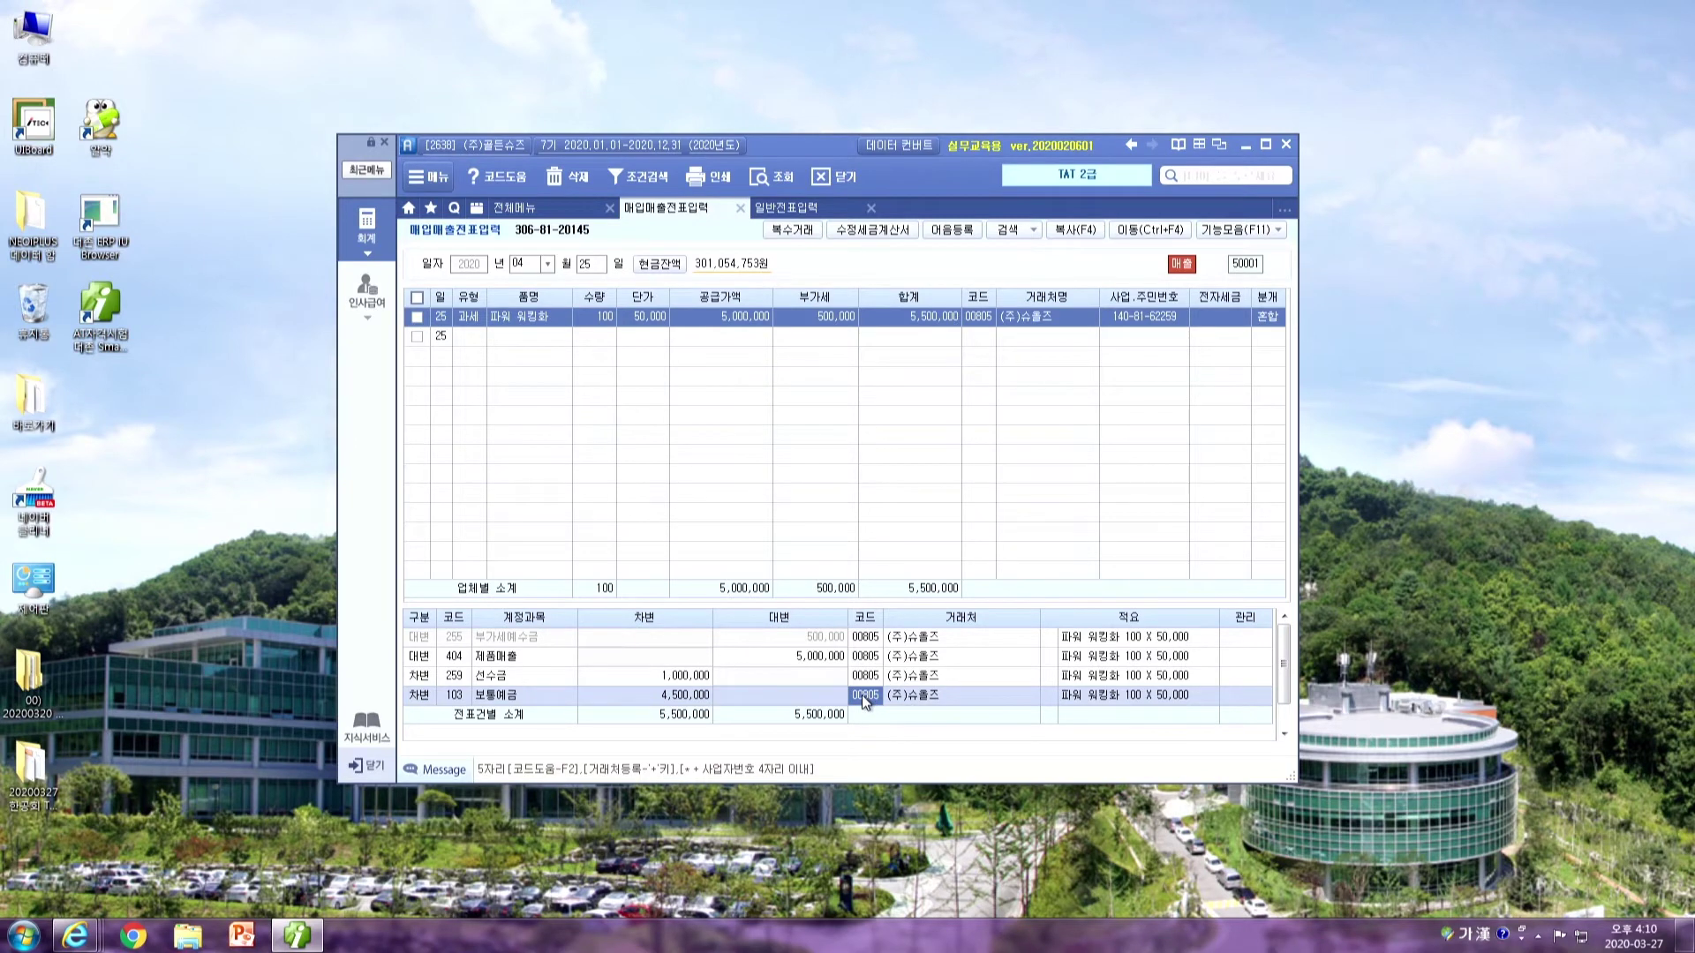
type("98002")
key("Return")
key("Return")
key("Return")
key("Up")
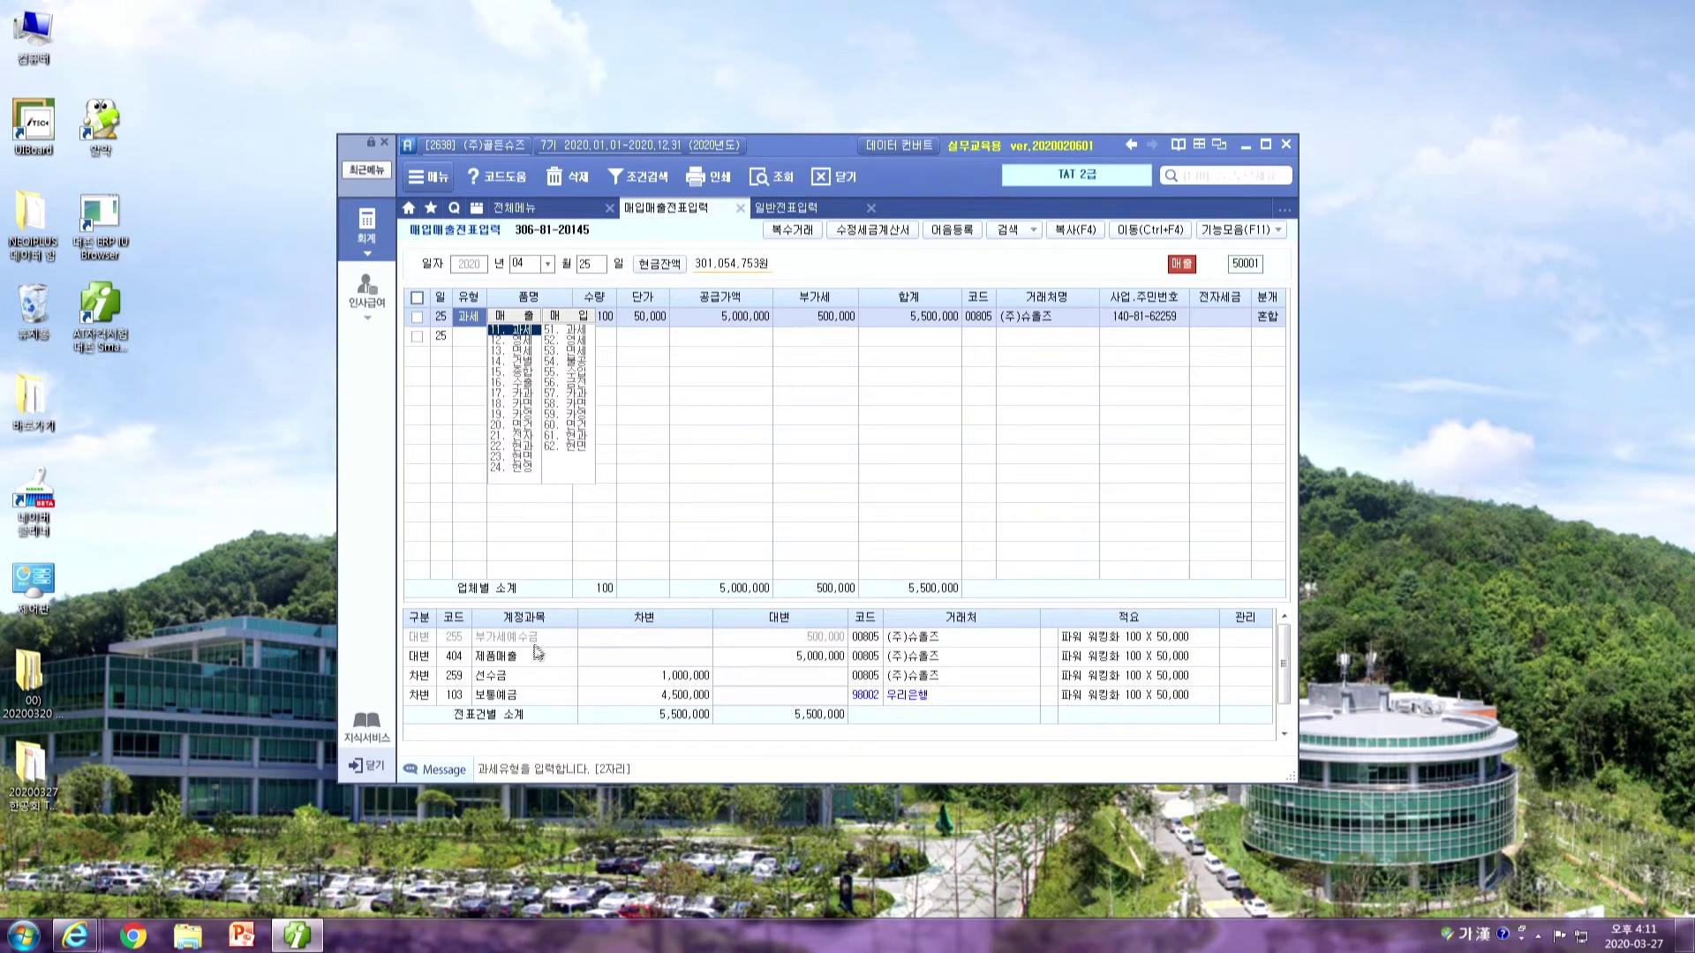
Check the debit and credit lines of the April 25 sale's journal entry
left_click(597, 676)
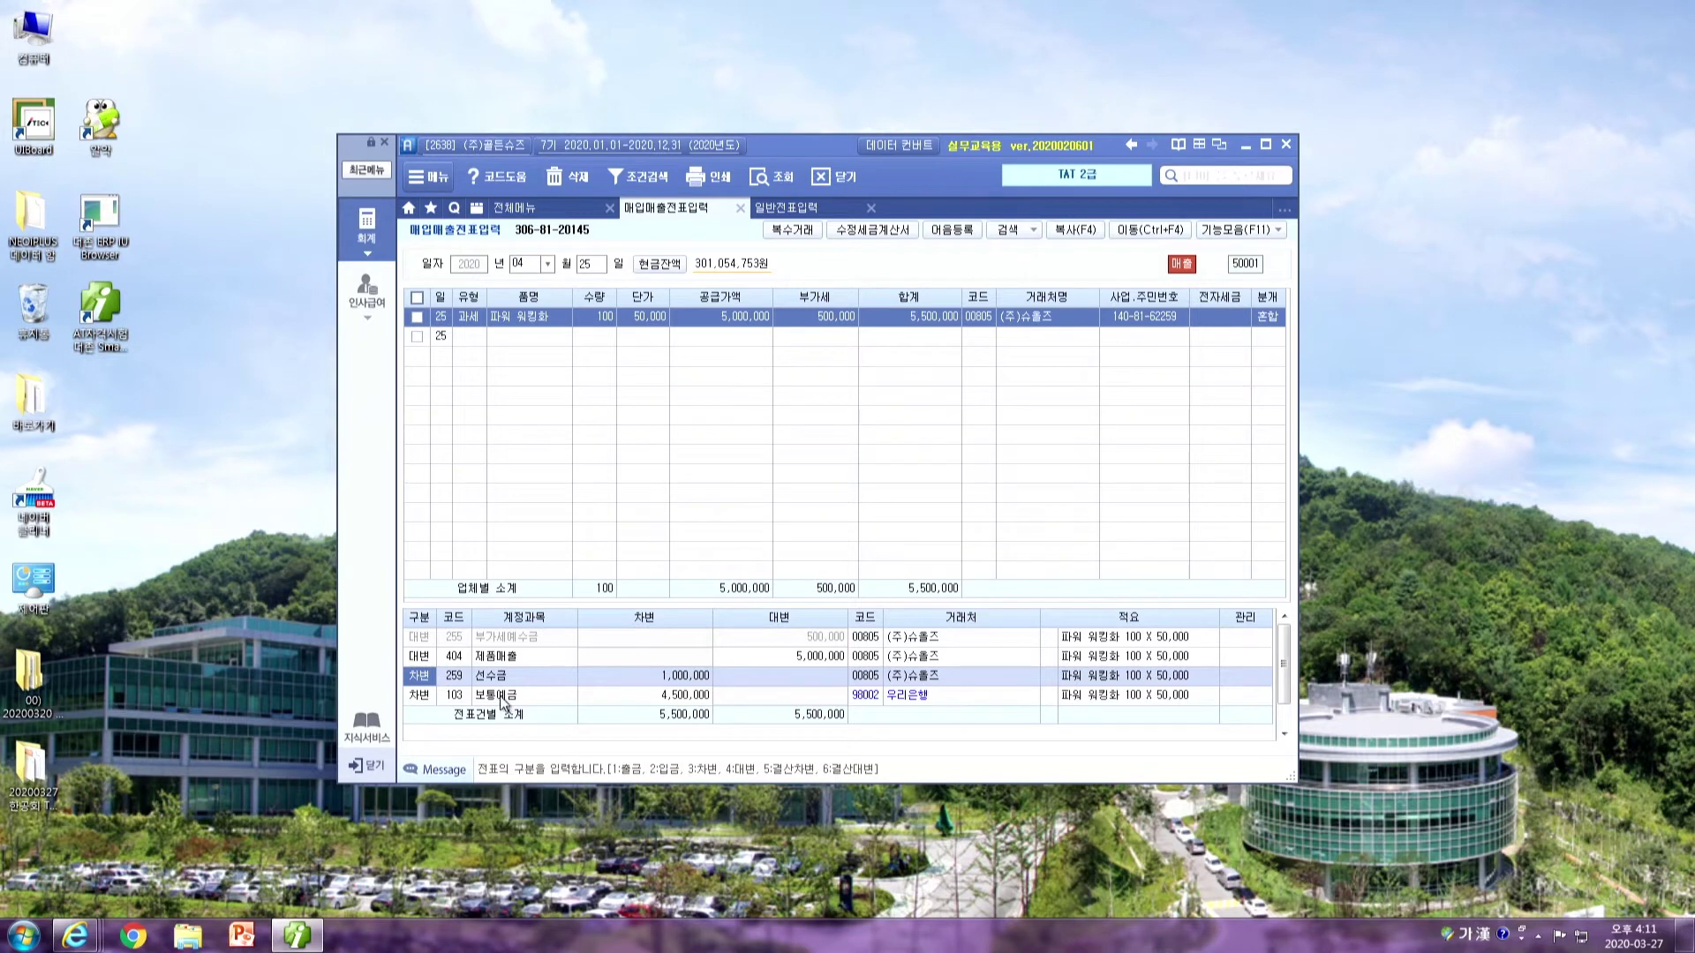
left_click(500, 695)
left_click(644, 698)
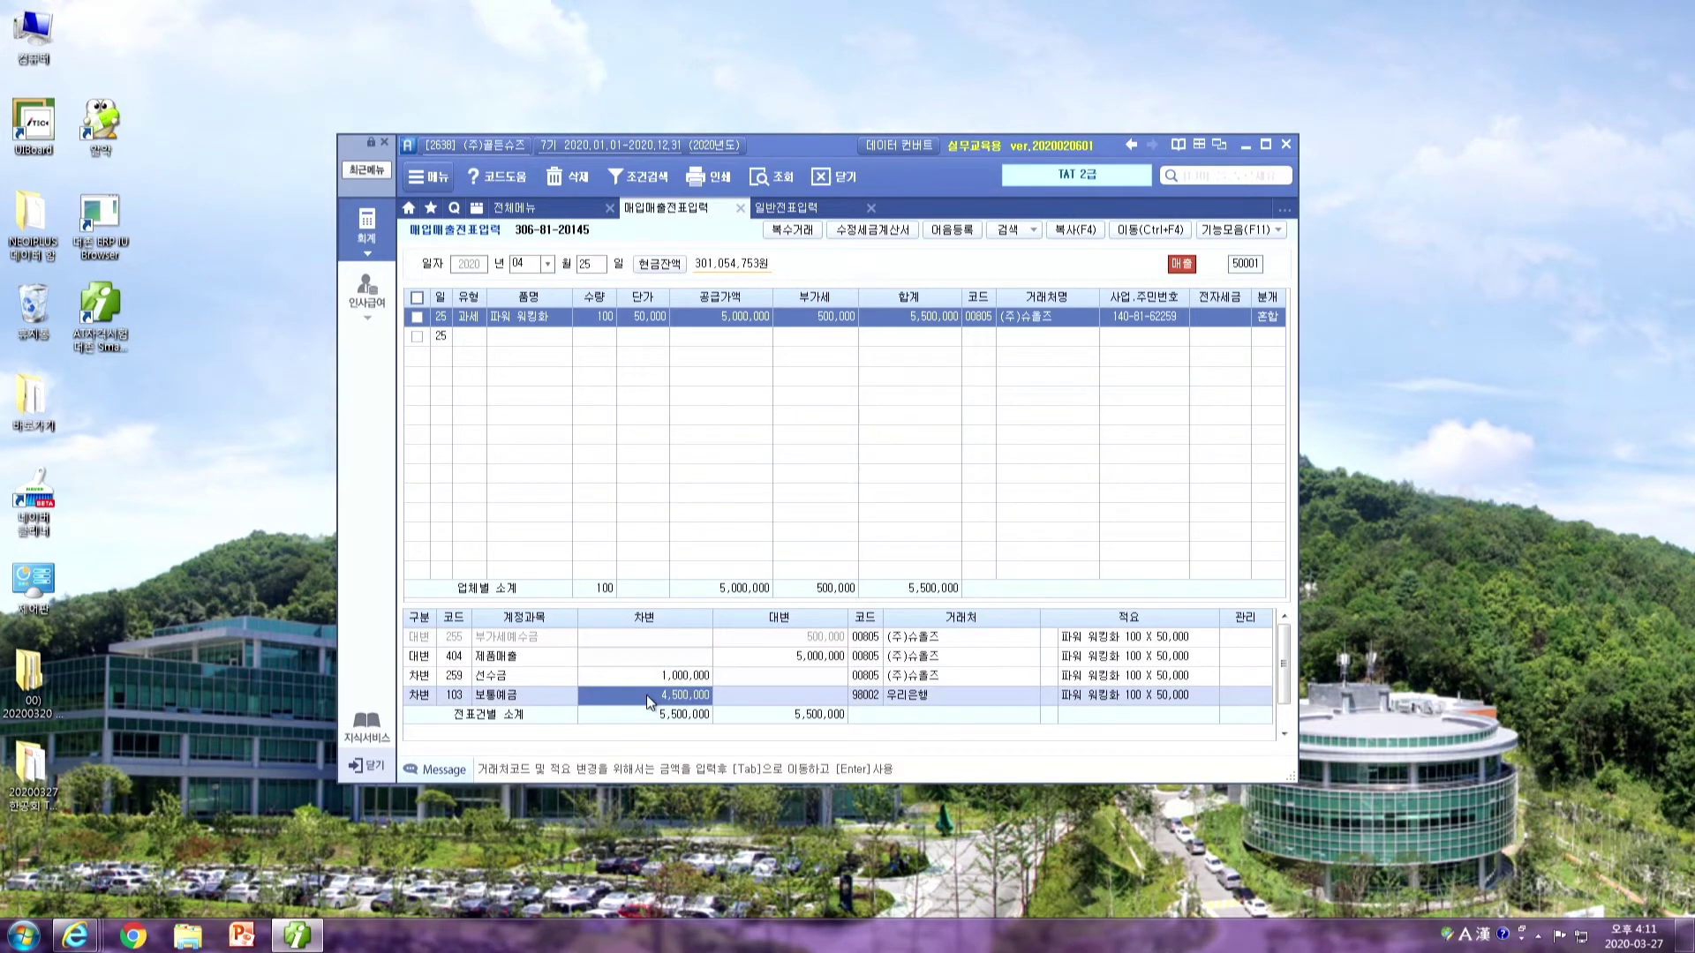
left_click(809, 658)
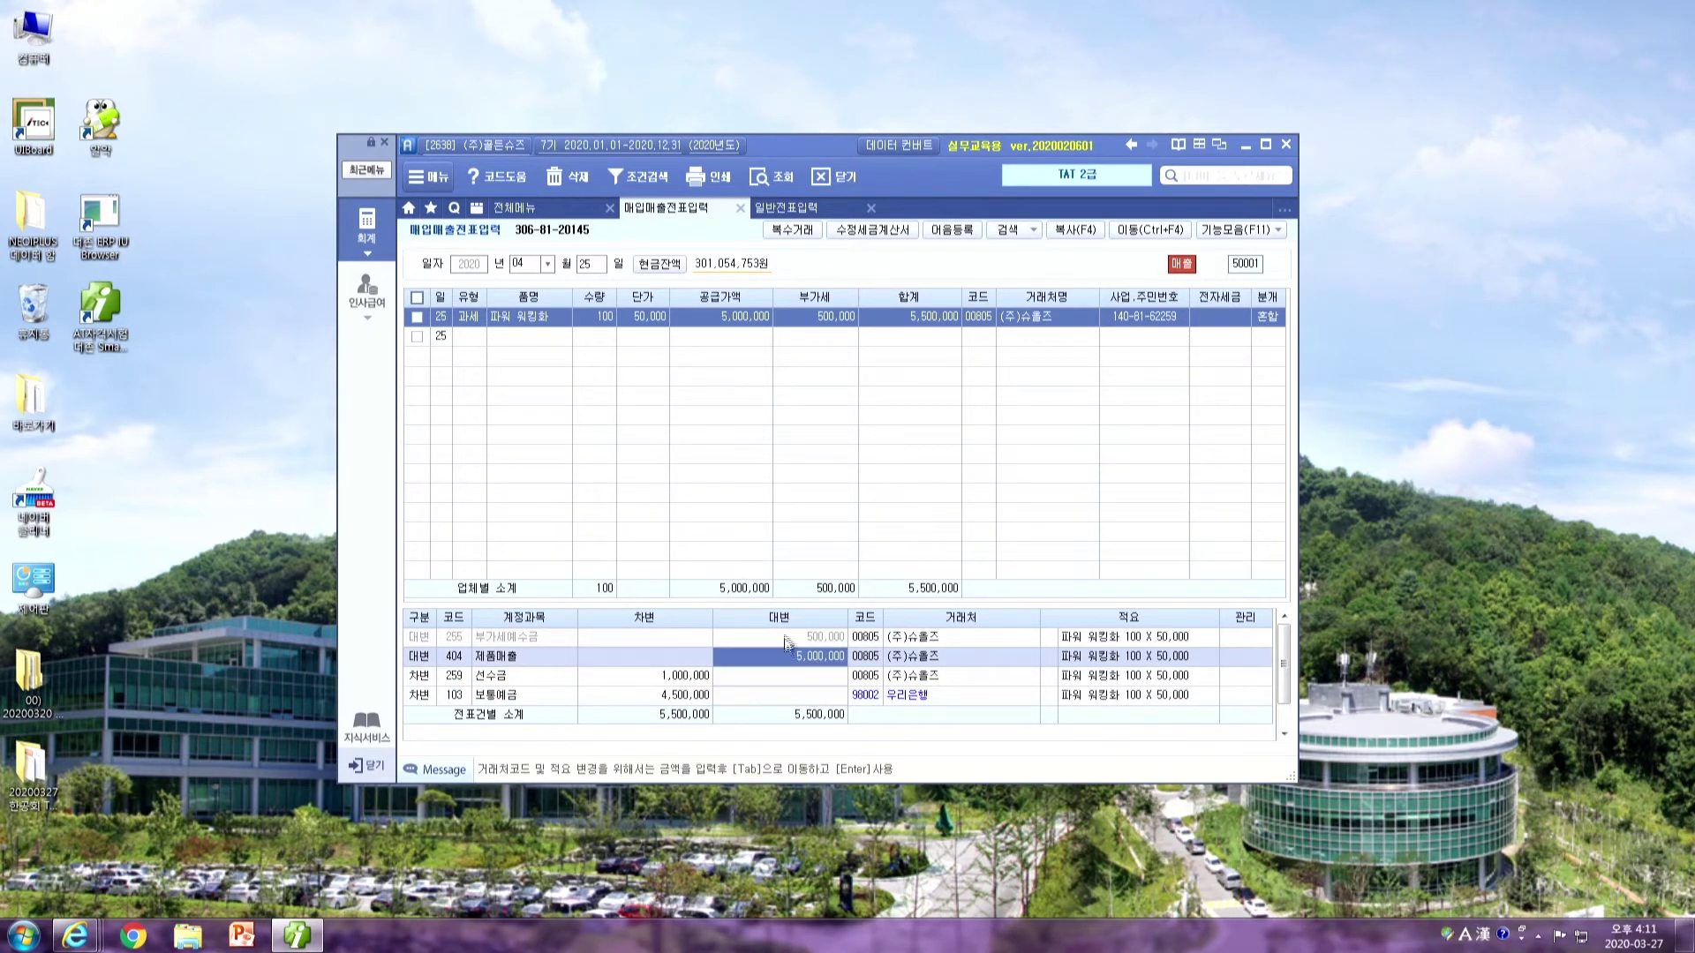
left_click(789, 643)
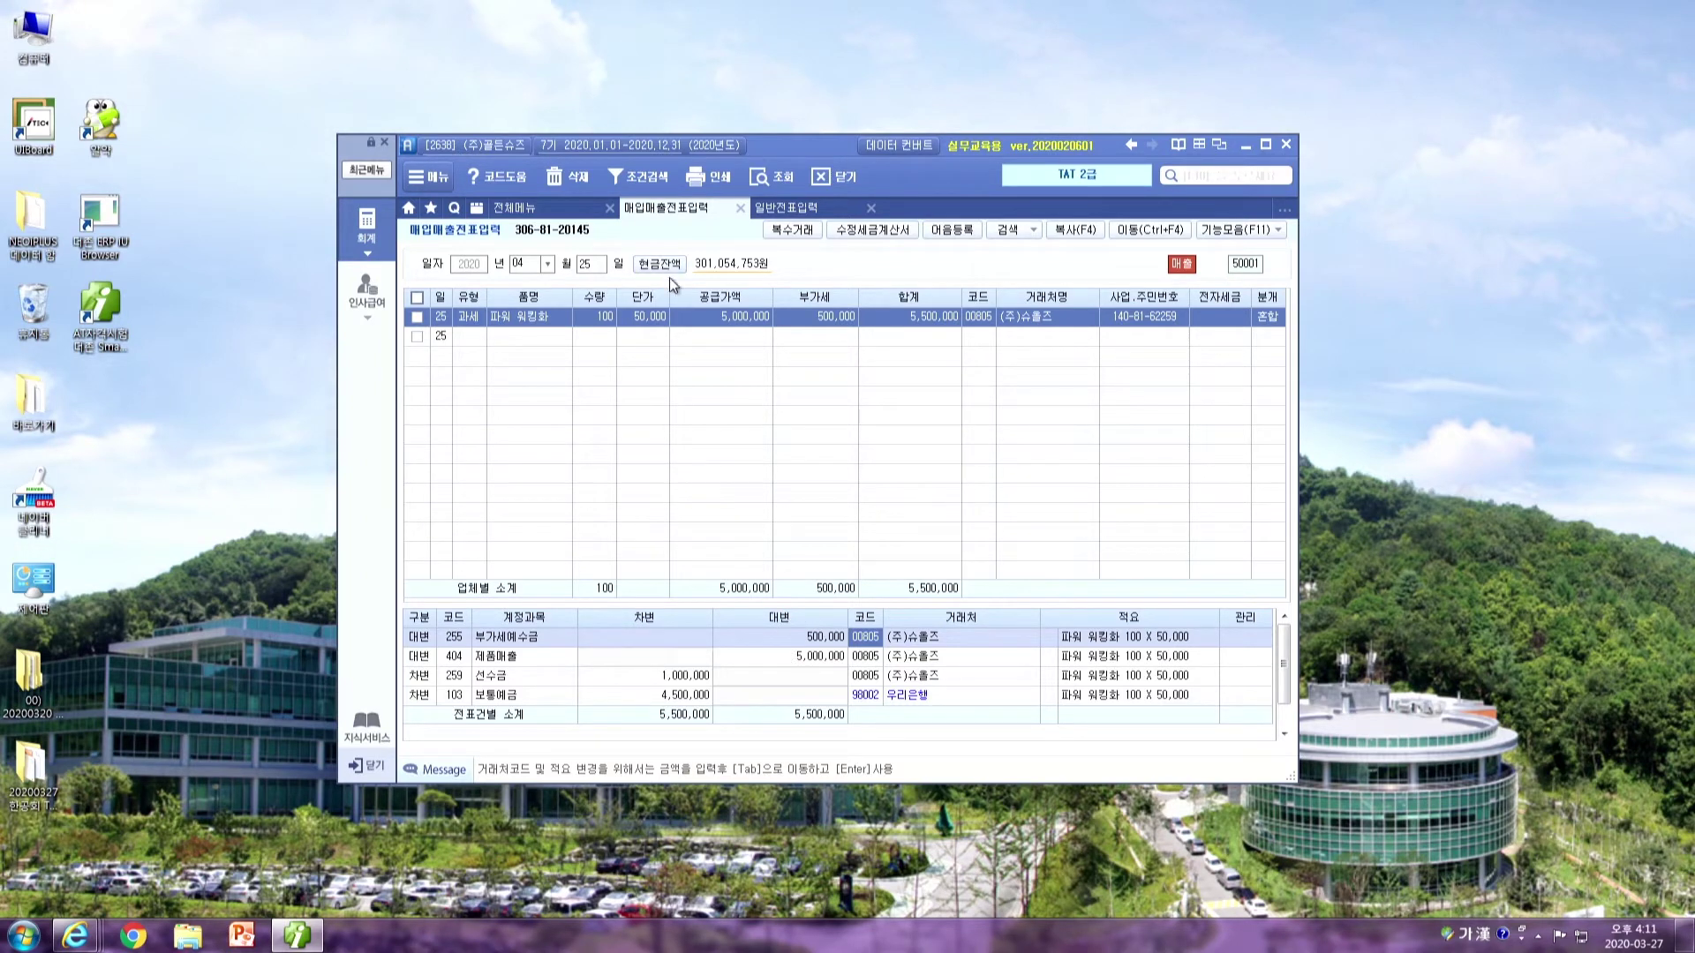
Open electronic tax invoice issuance (전자세금계산서 발행 및 내역관리), list April 25 sales and tick the 슈올즈 invoice
left_click(565, 206)
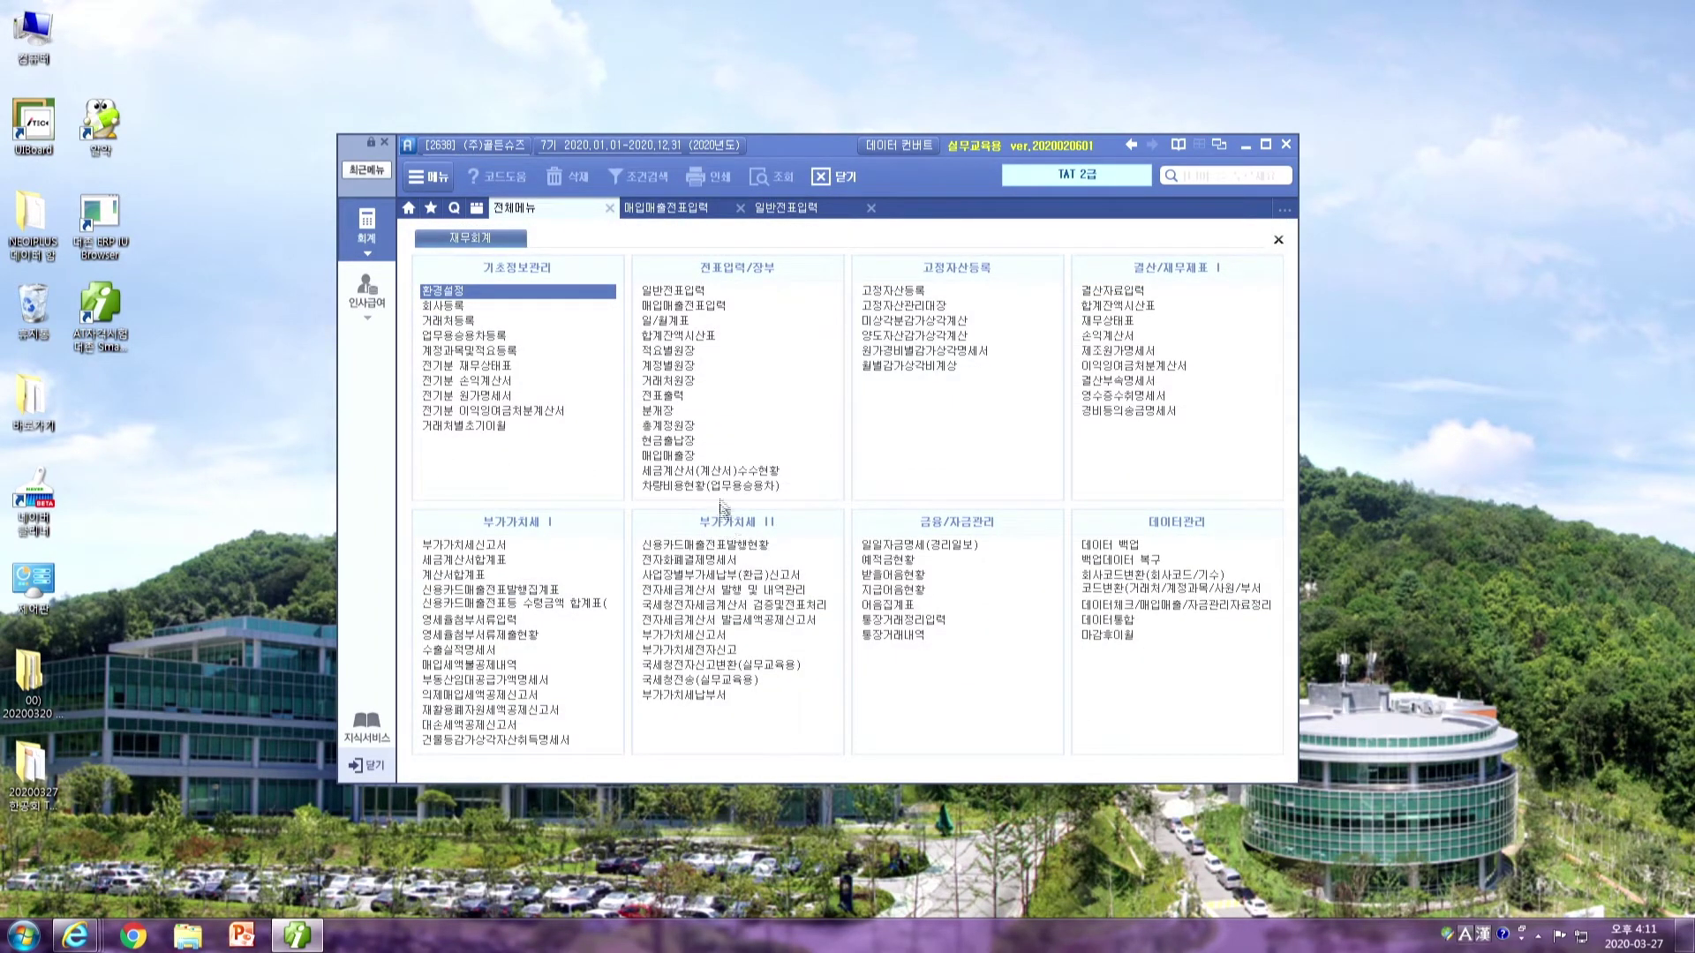
left_click(666, 591)
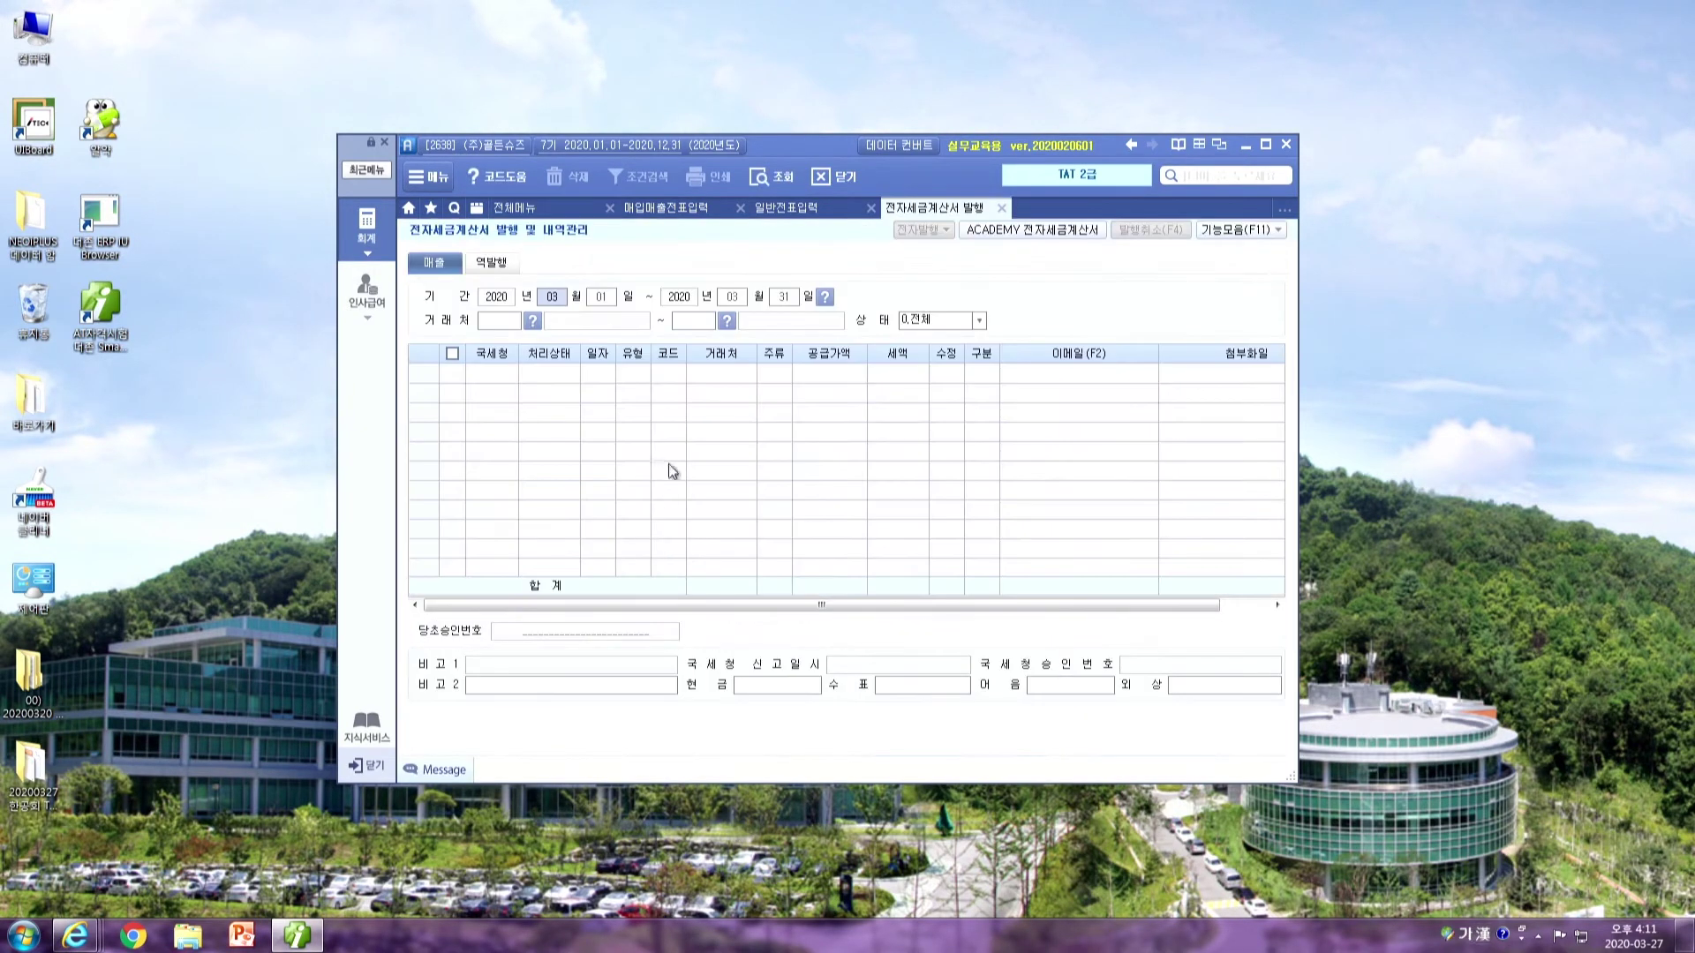
type("04250425")
key("Return")
key("Return")
key("Return")
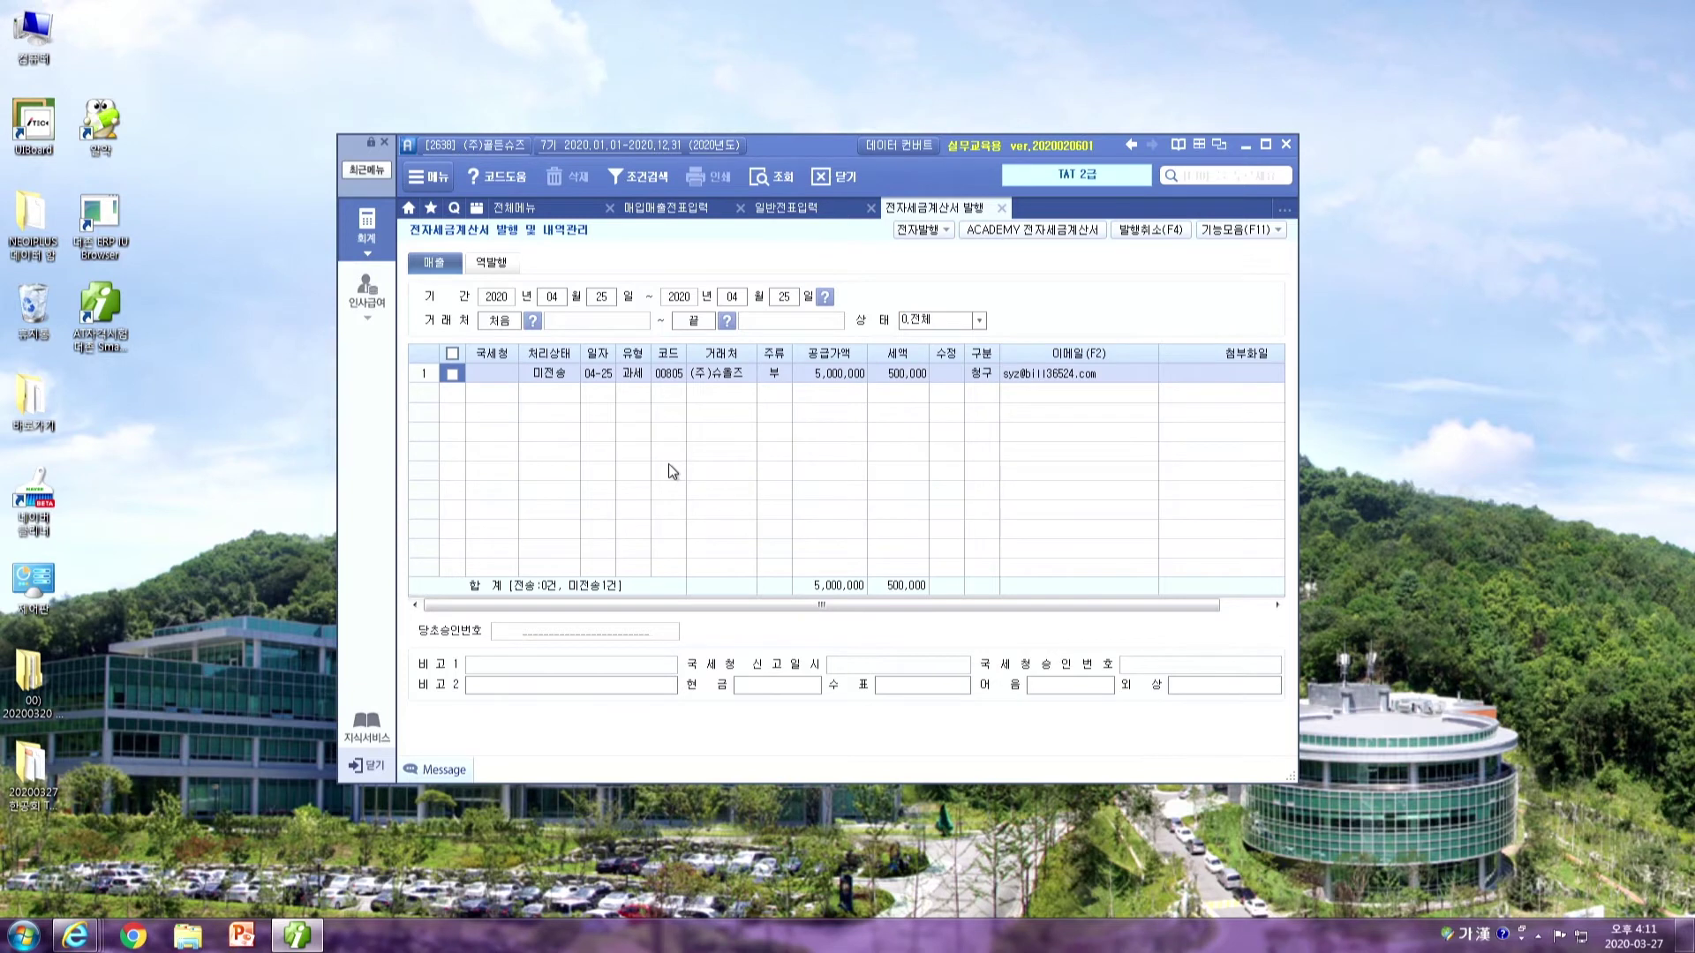
left_click(452, 374)
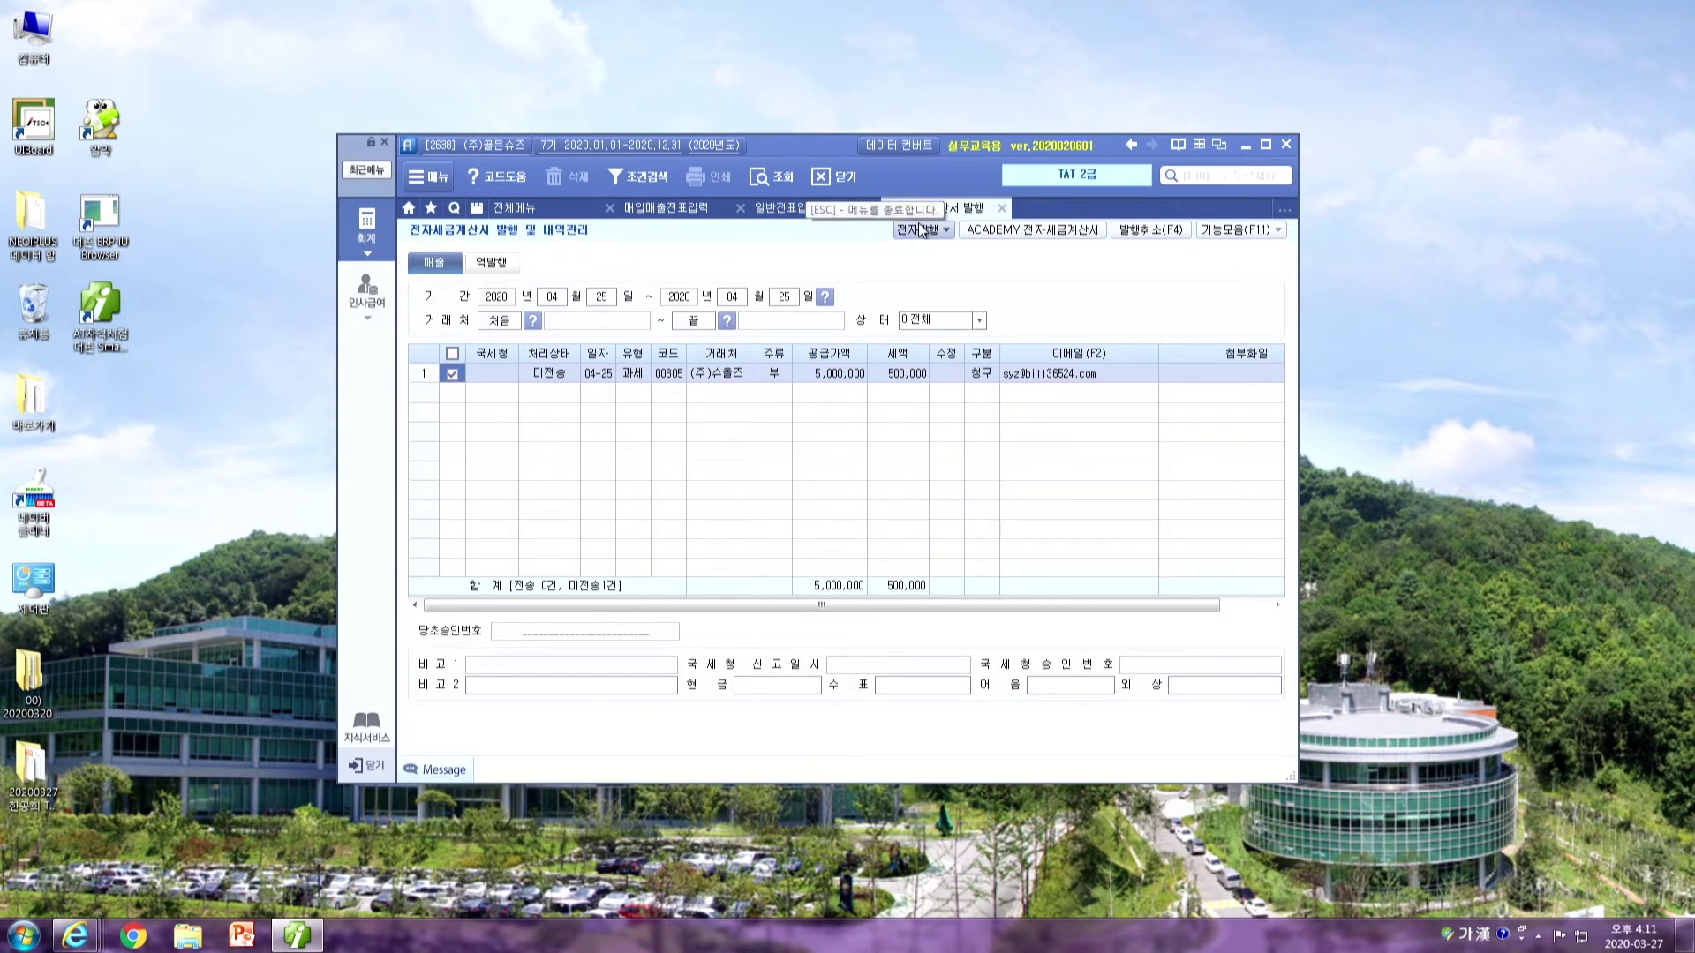
Examine the cash (현금), check (수표), note (어음) and credit (외상) fields of the 슈올즈 invoice
left_click(916, 685)
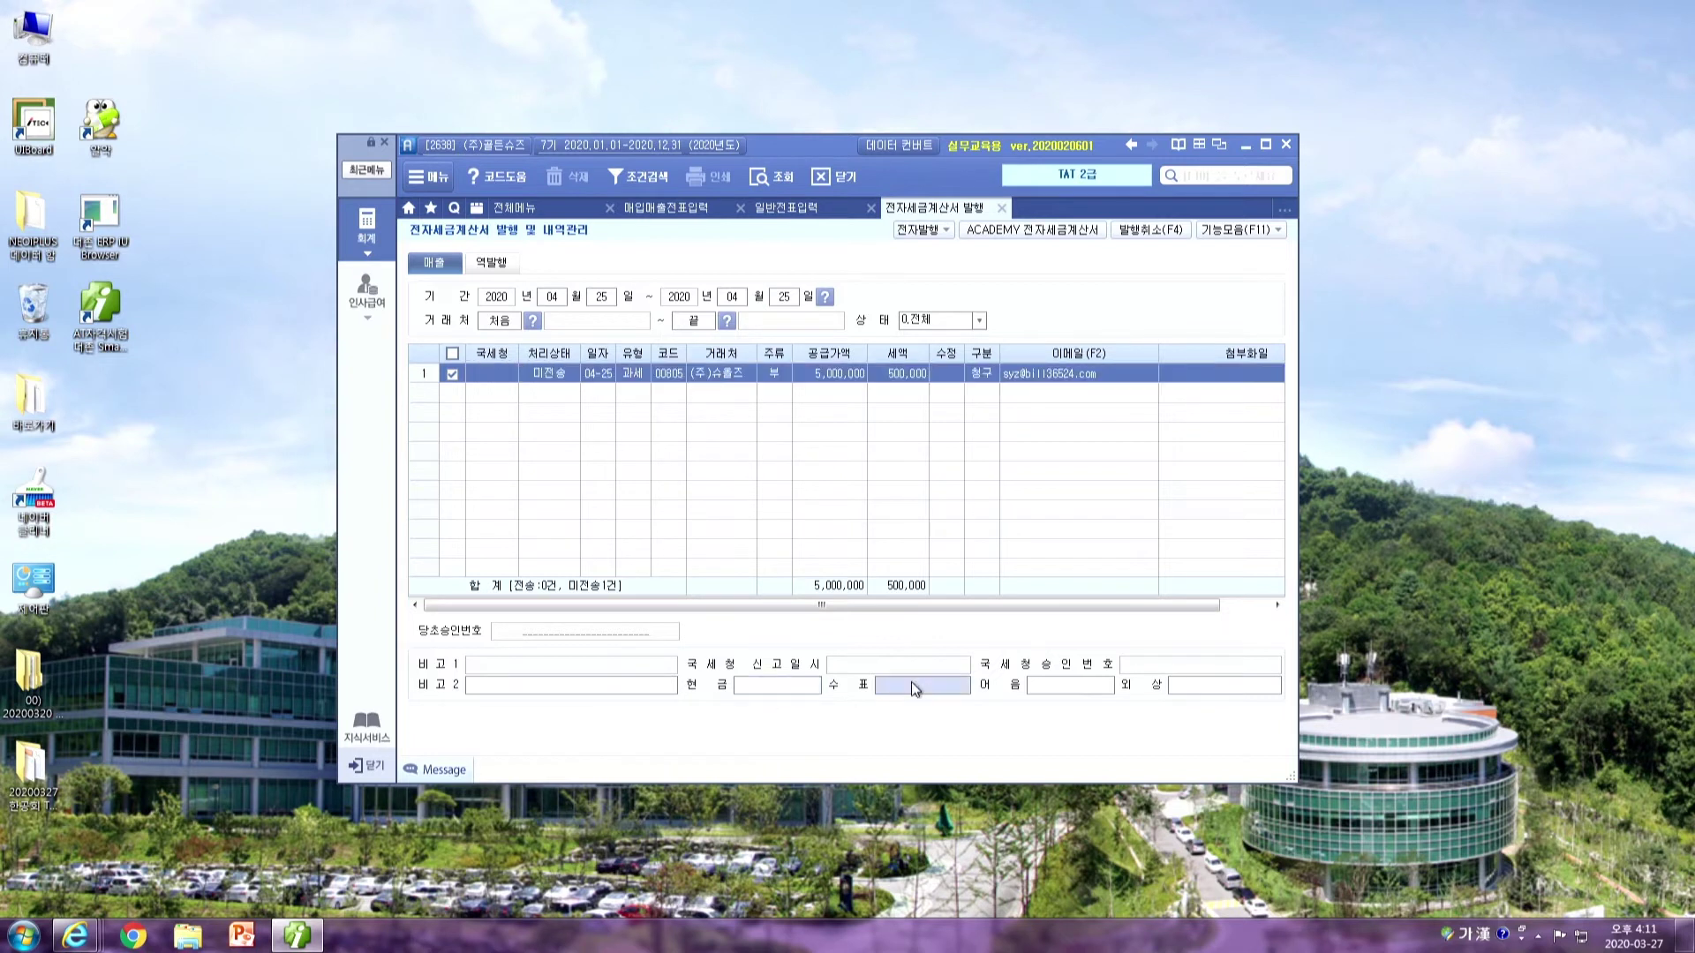
left_click(1070, 684)
left_click(1209, 685)
left_click(1099, 688)
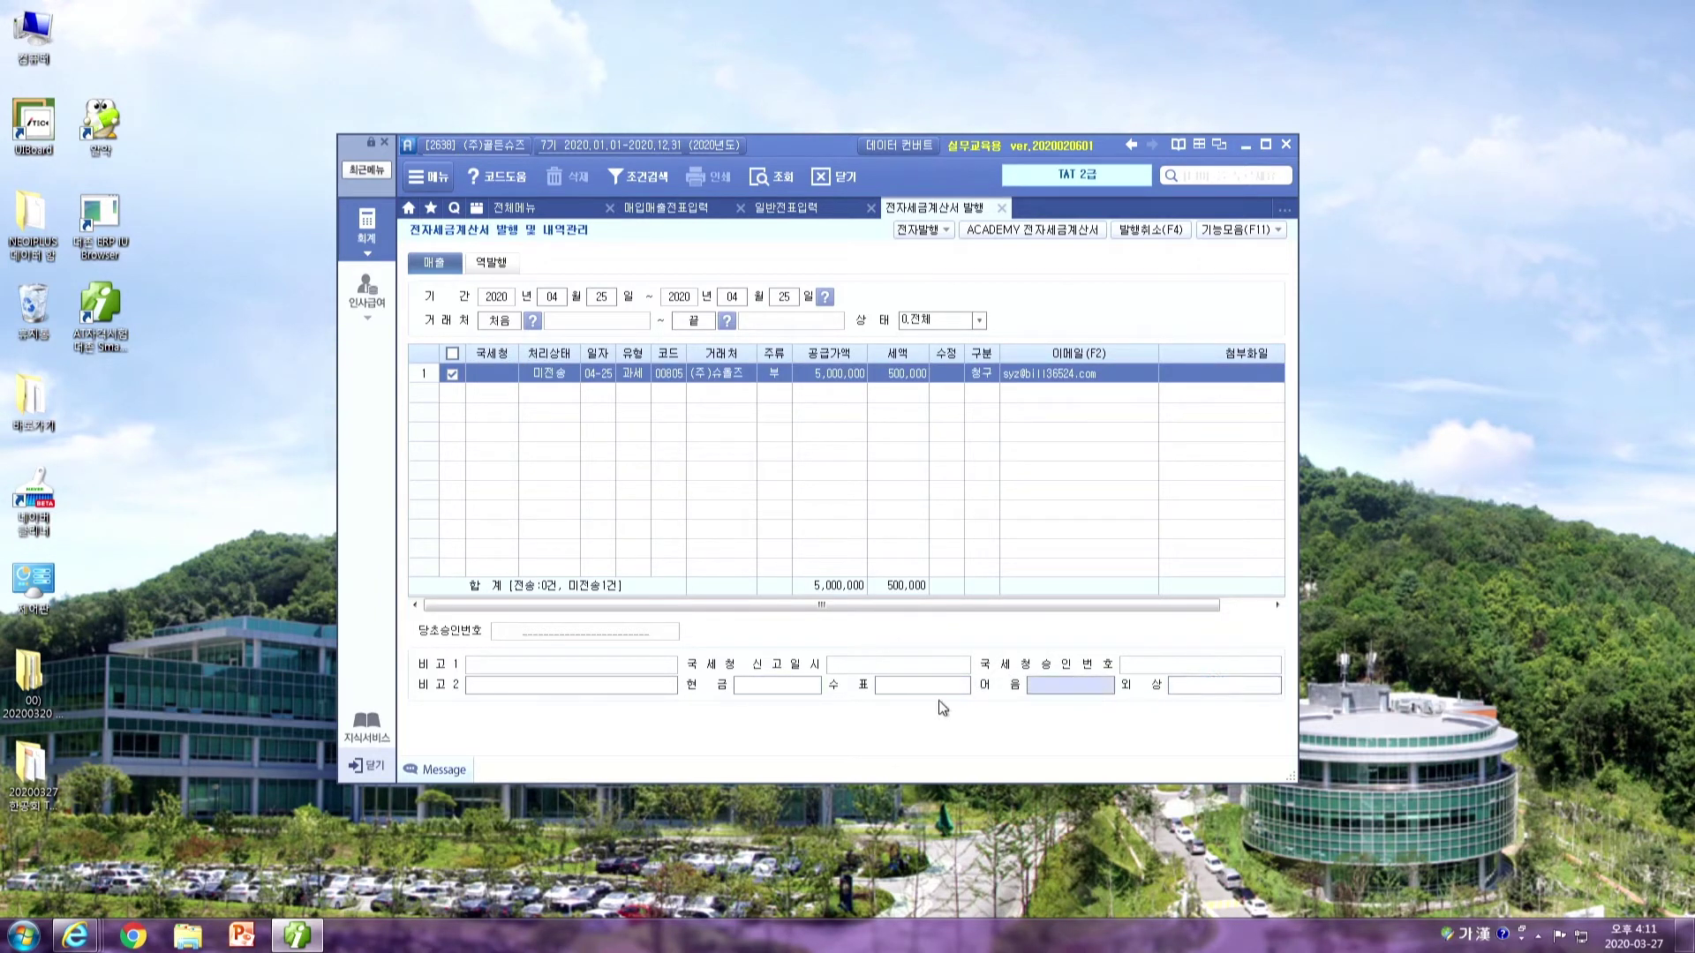
left_click(883, 692)
left_click(810, 692)
left_click(918, 690)
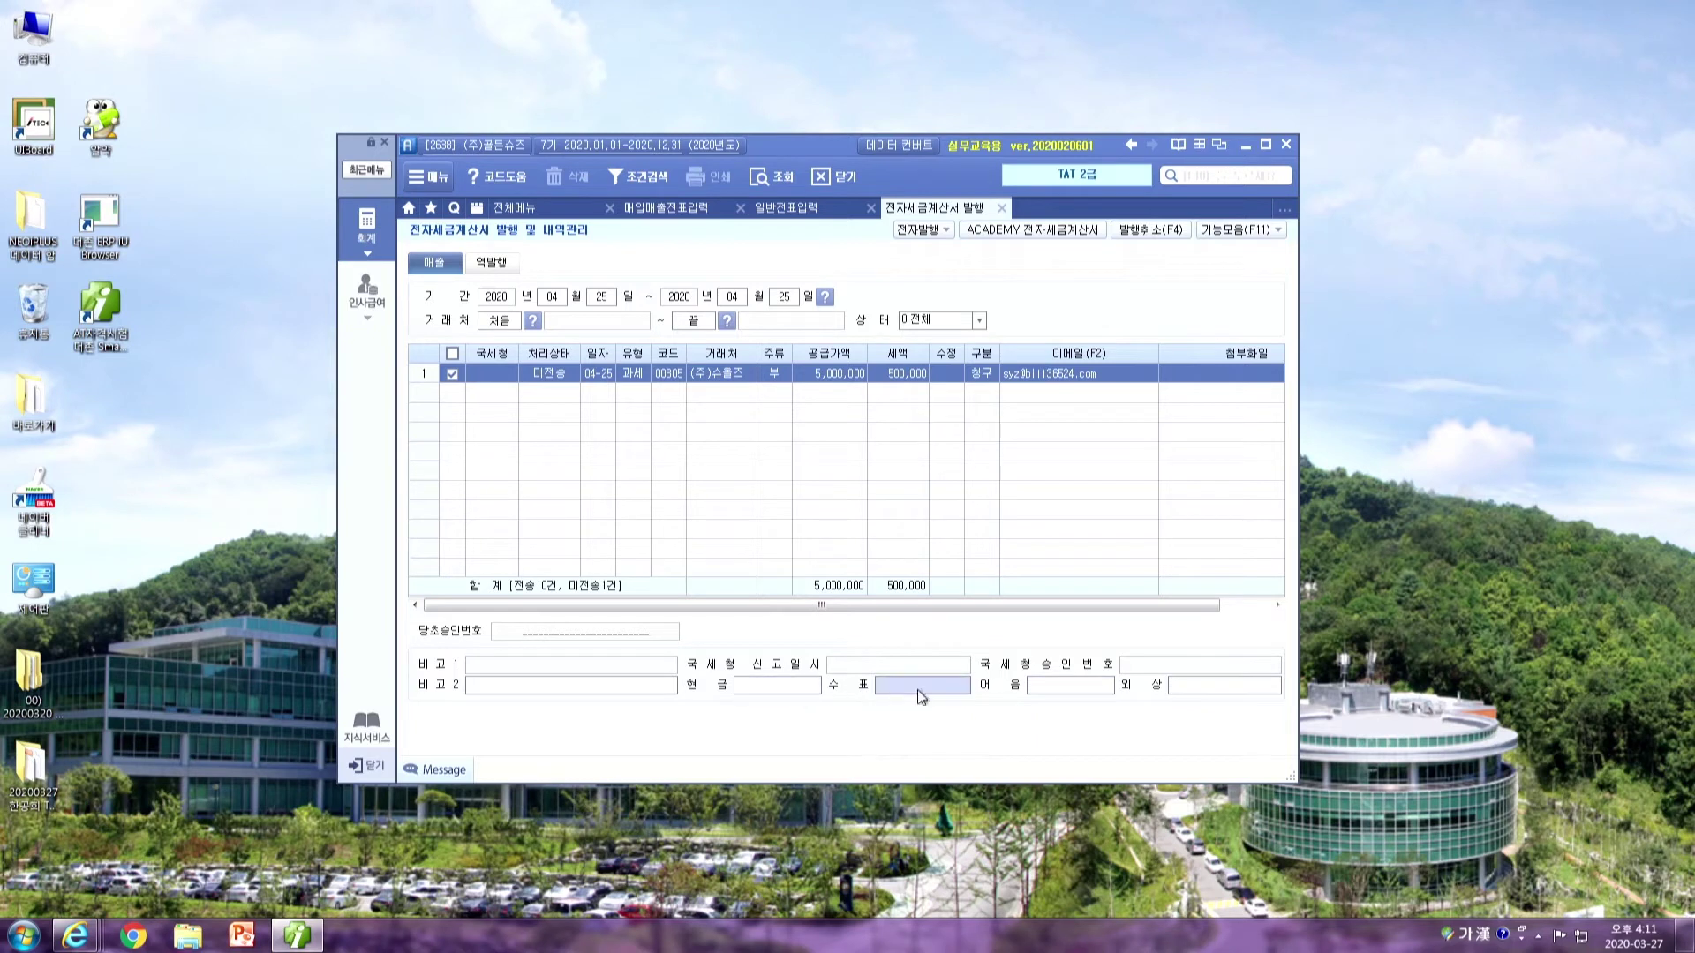
left_click(1031, 685)
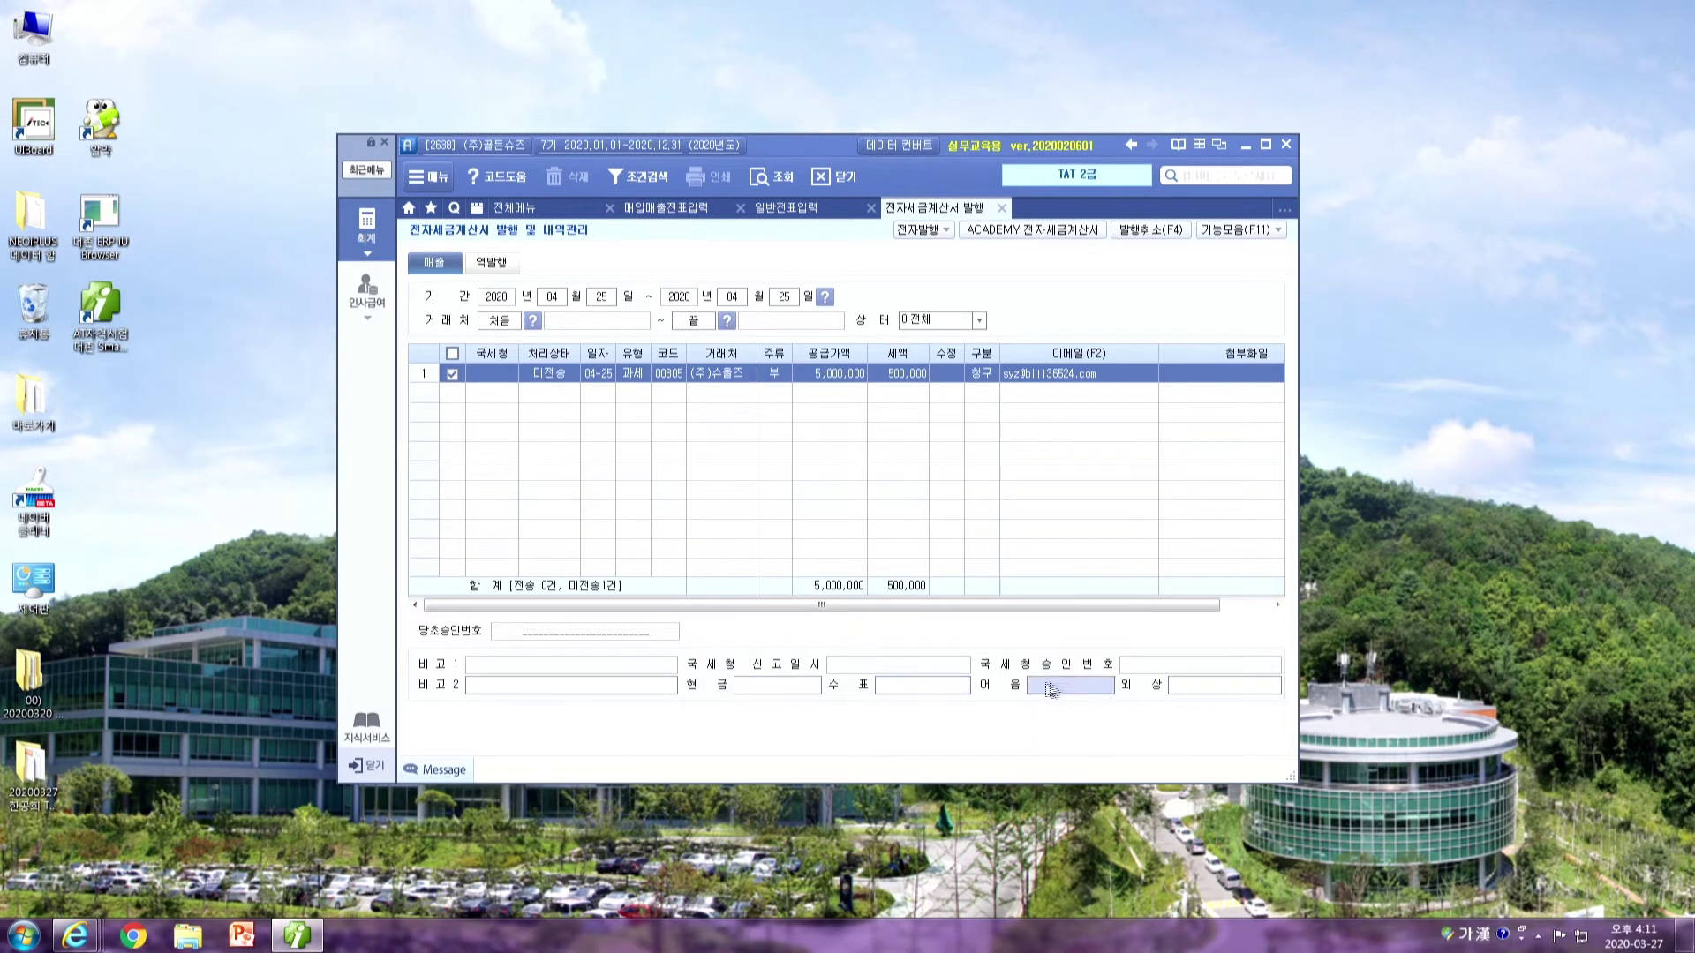
left_click(773, 688)
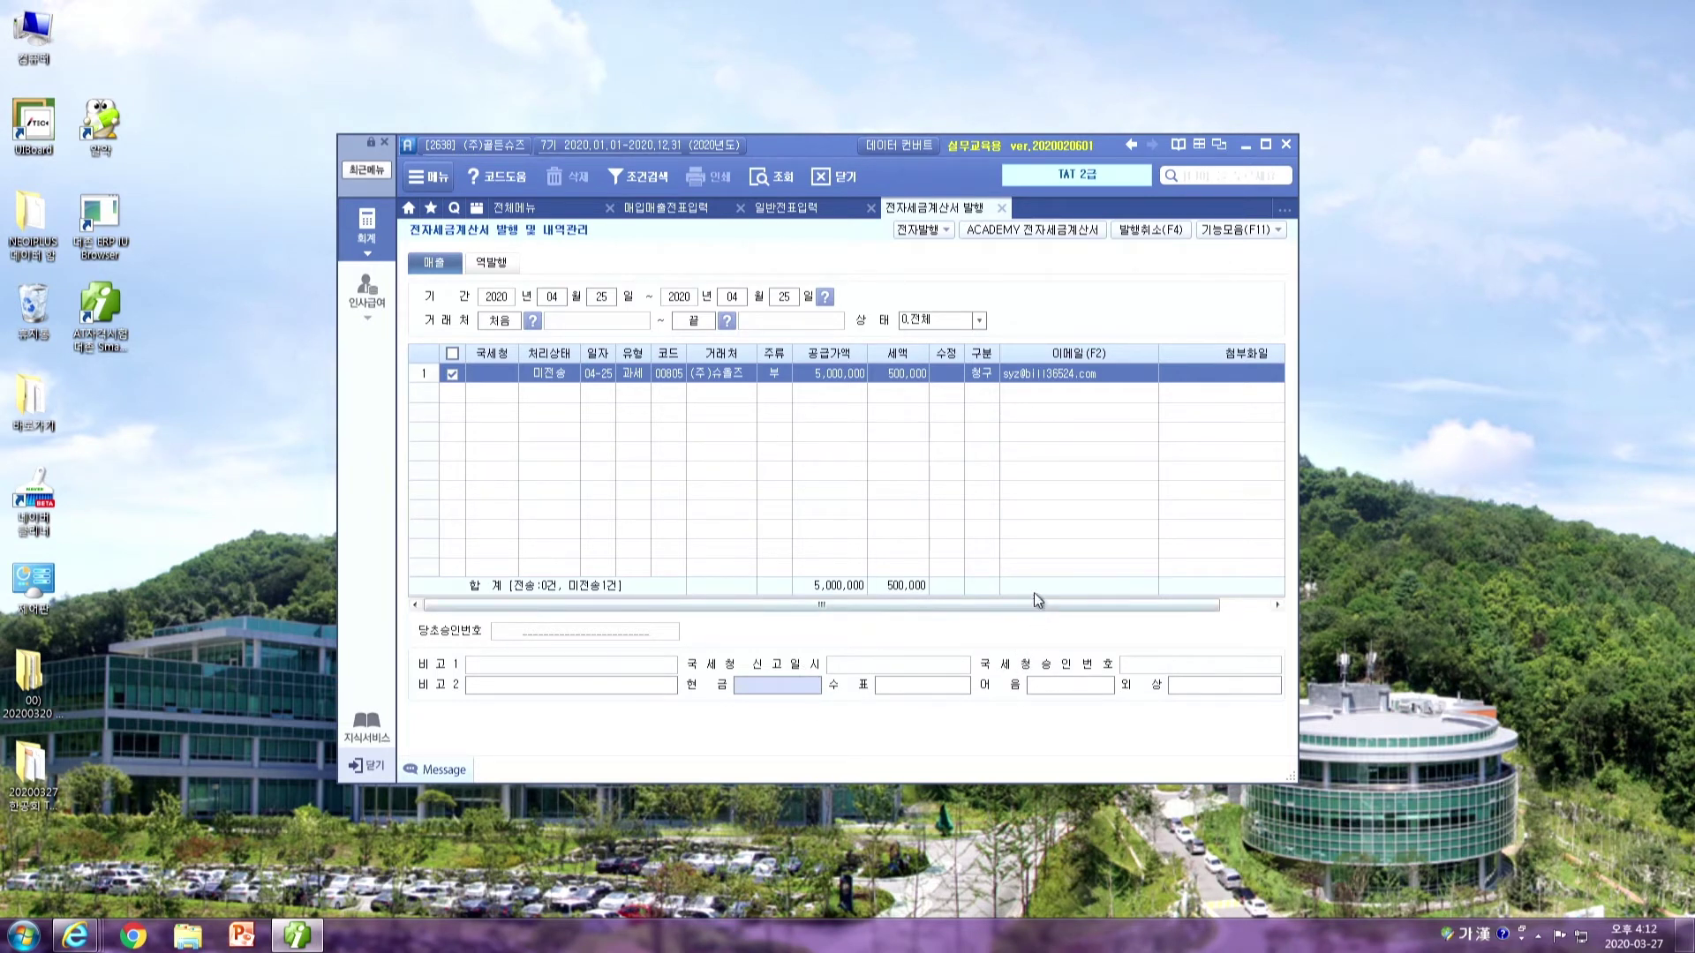
left_click(925, 692)
left_click(1085, 691)
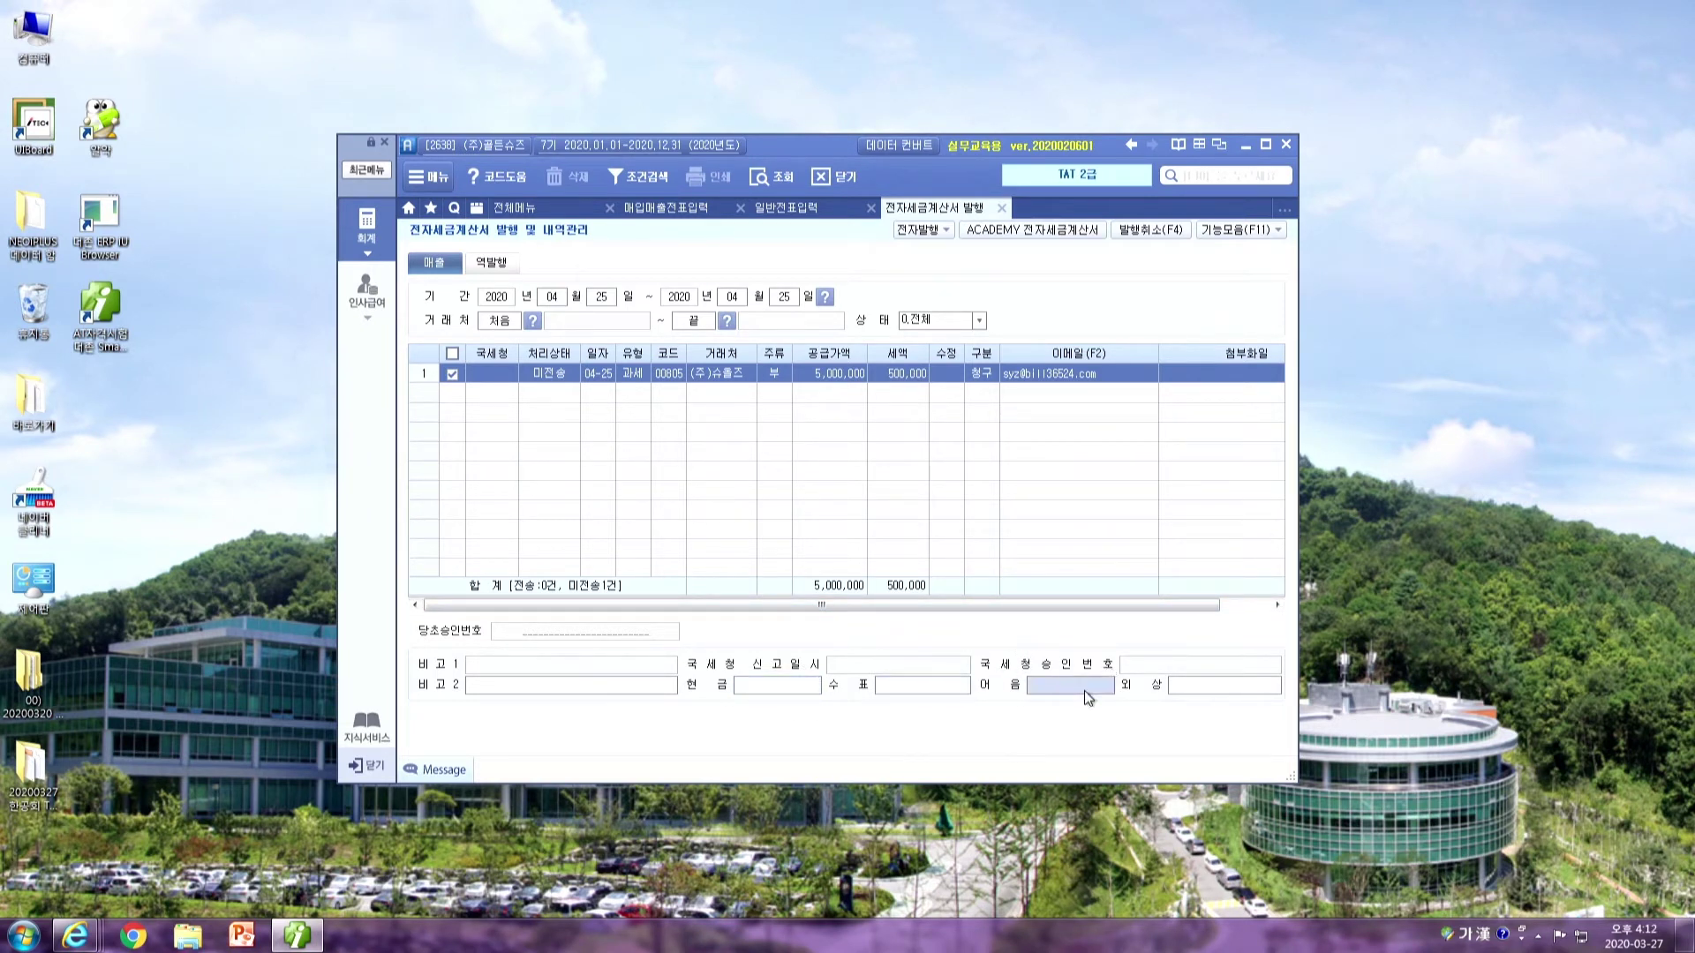
left_click(1196, 686)
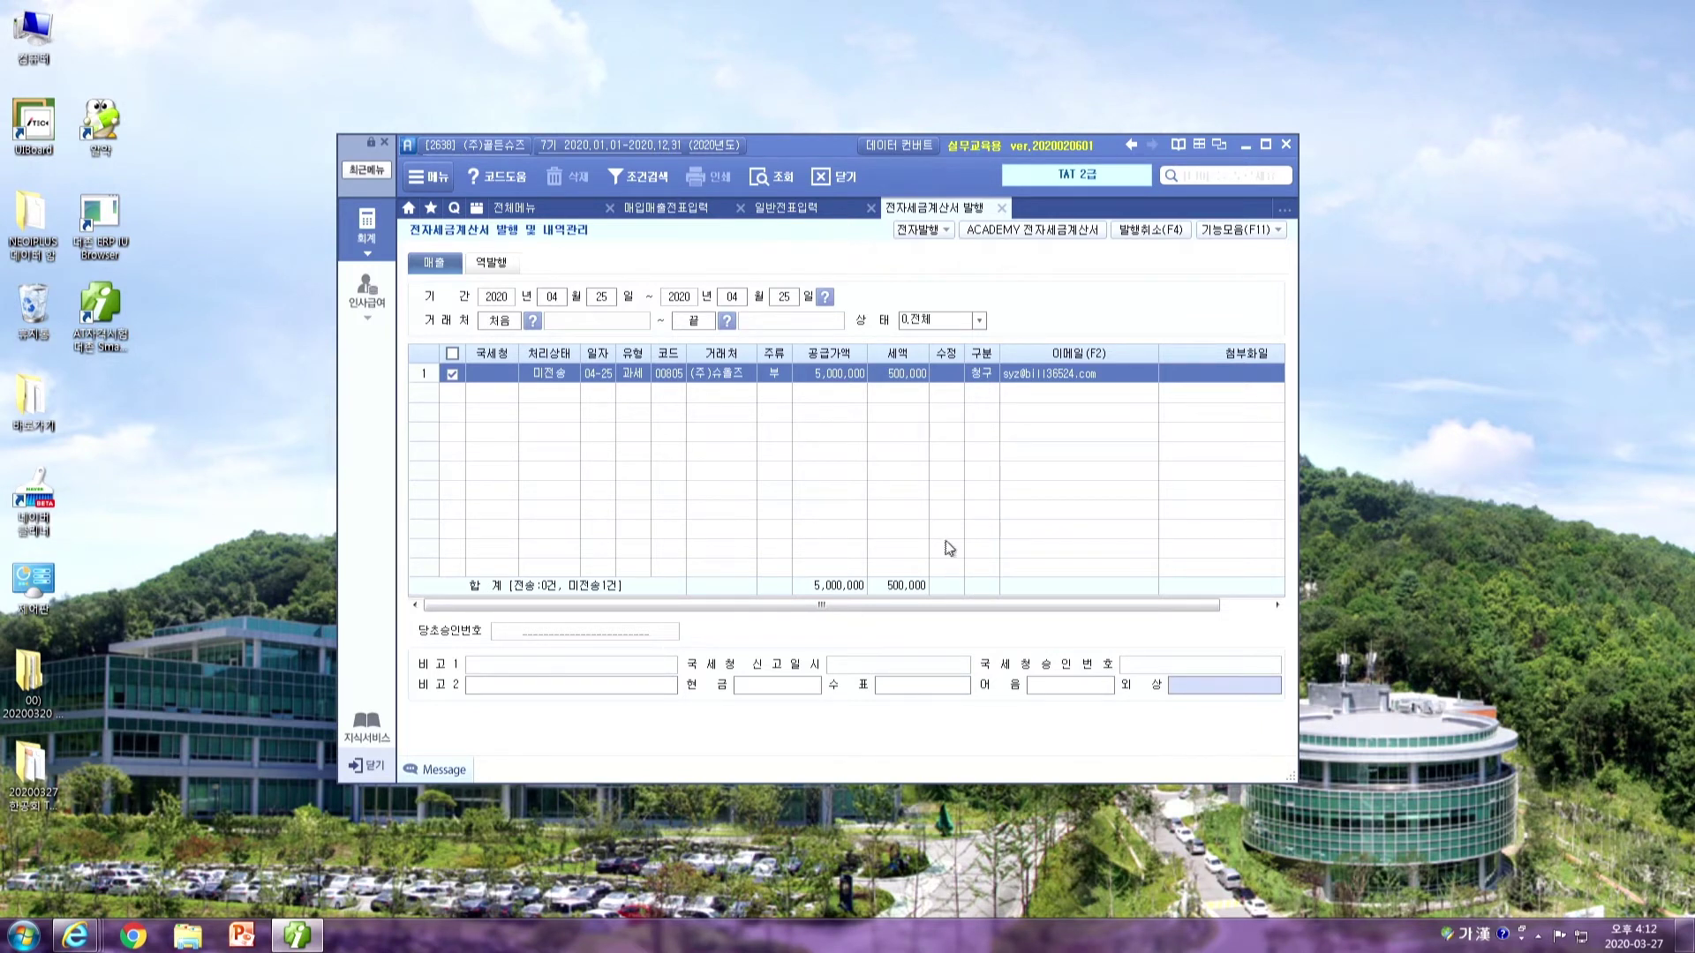
Issue the electronic tax invoice (전자발행) for the ticked 슈올즈 sale
left_click(934, 235)
left_click(829, 552)
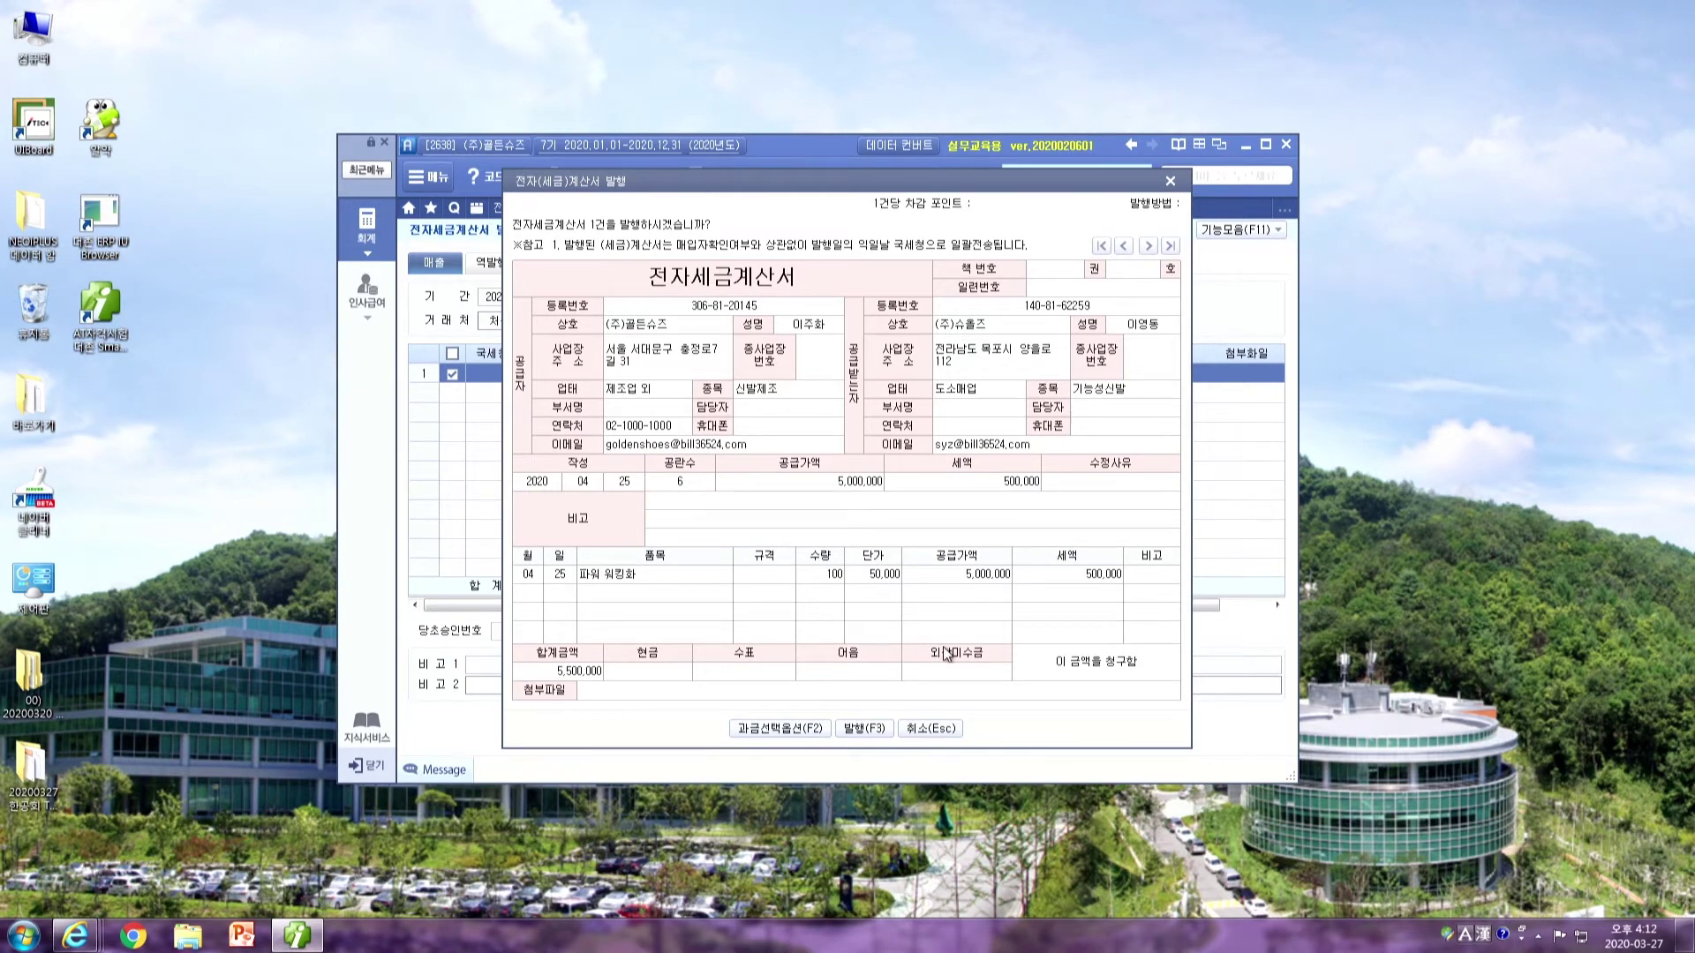
left_click(863, 729)
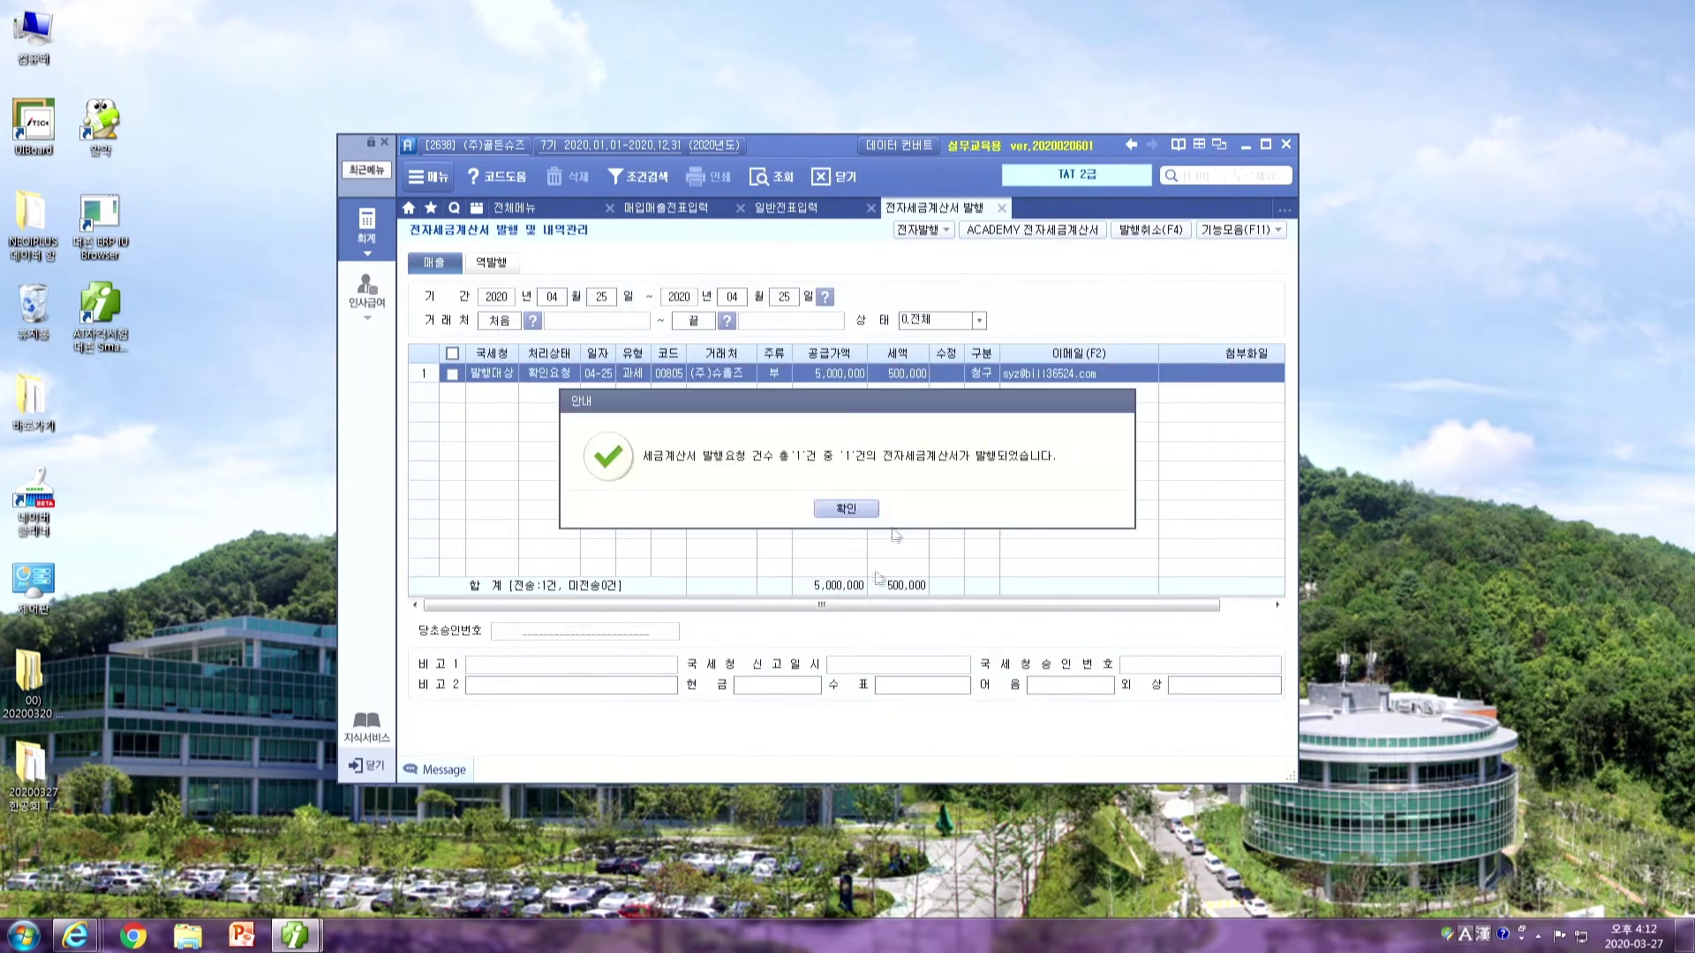
left_click(845, 511)
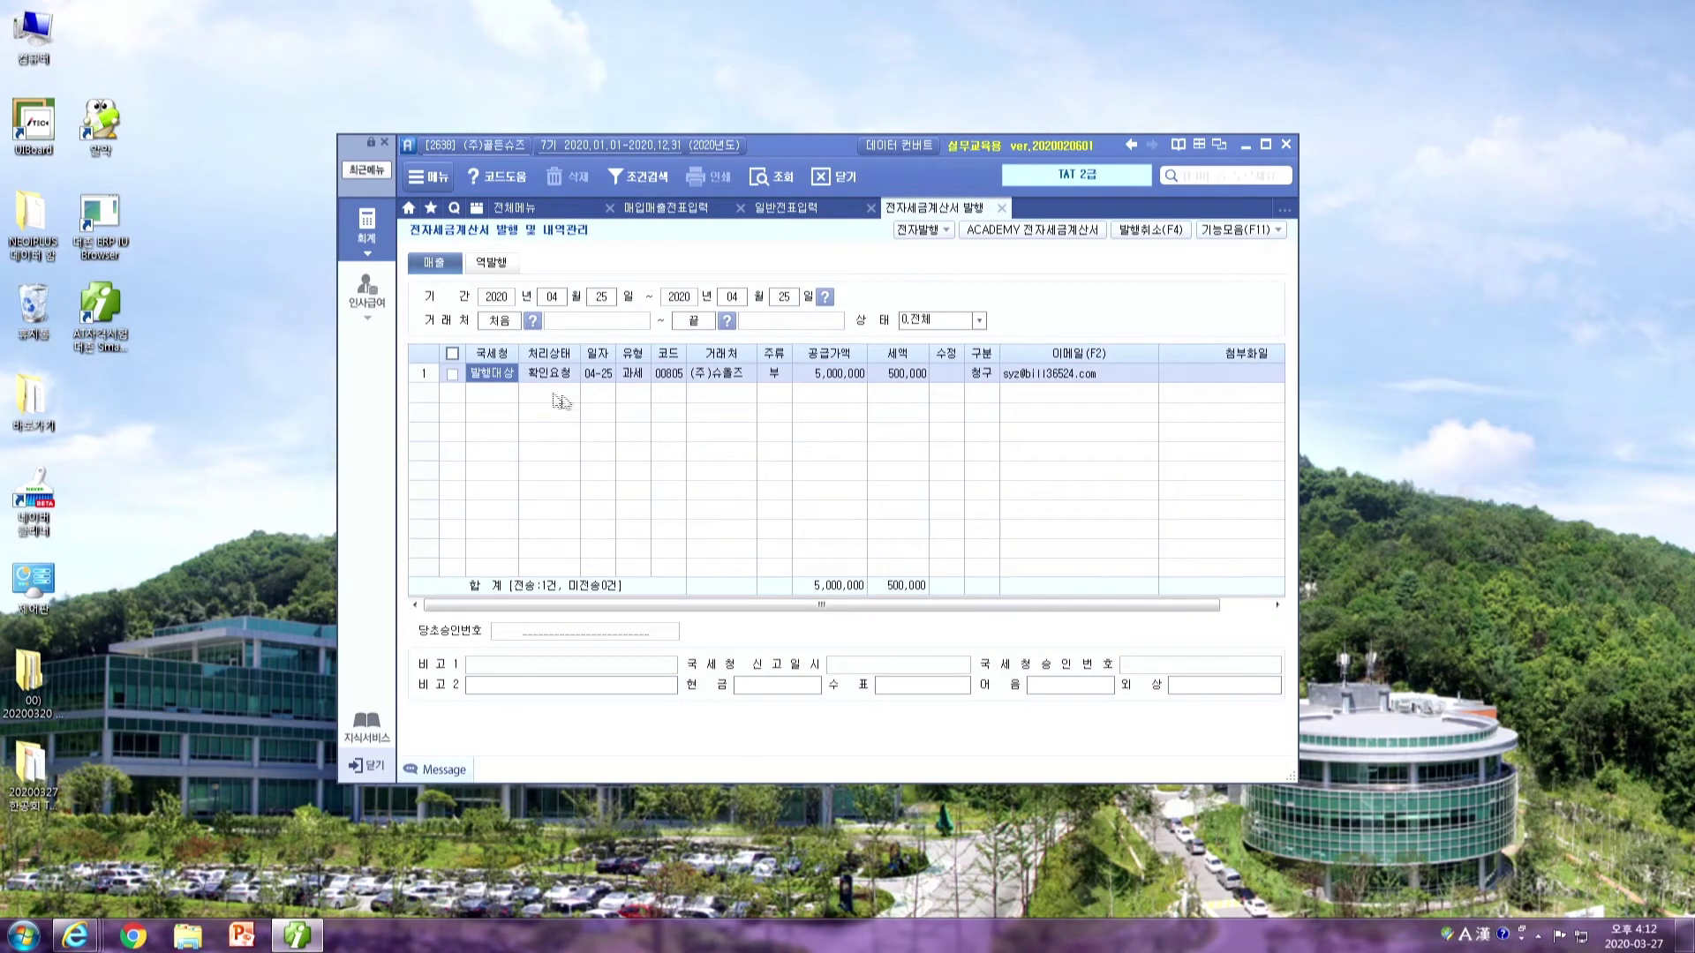
Log in to the ACADEMY electronic tax invoice service (Bill36524) and list the sales tax invoices dated 2020-04-25
left_click(1061, 231)
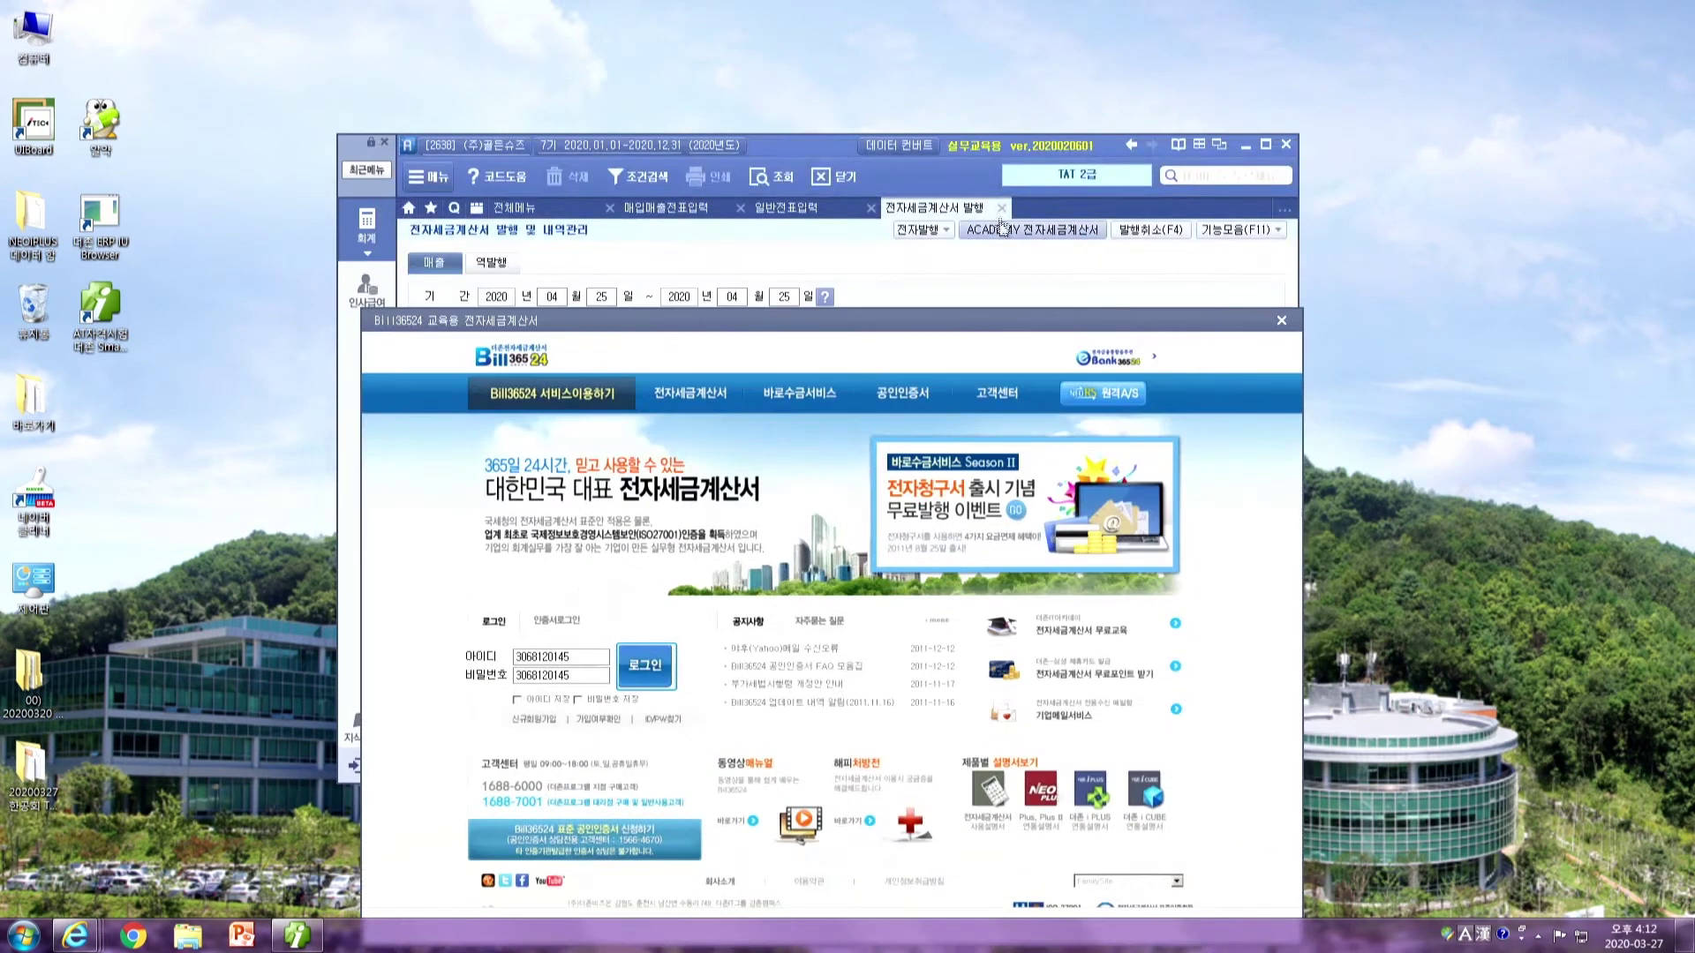
left_click_drag(1031, 316, 1066, 162)
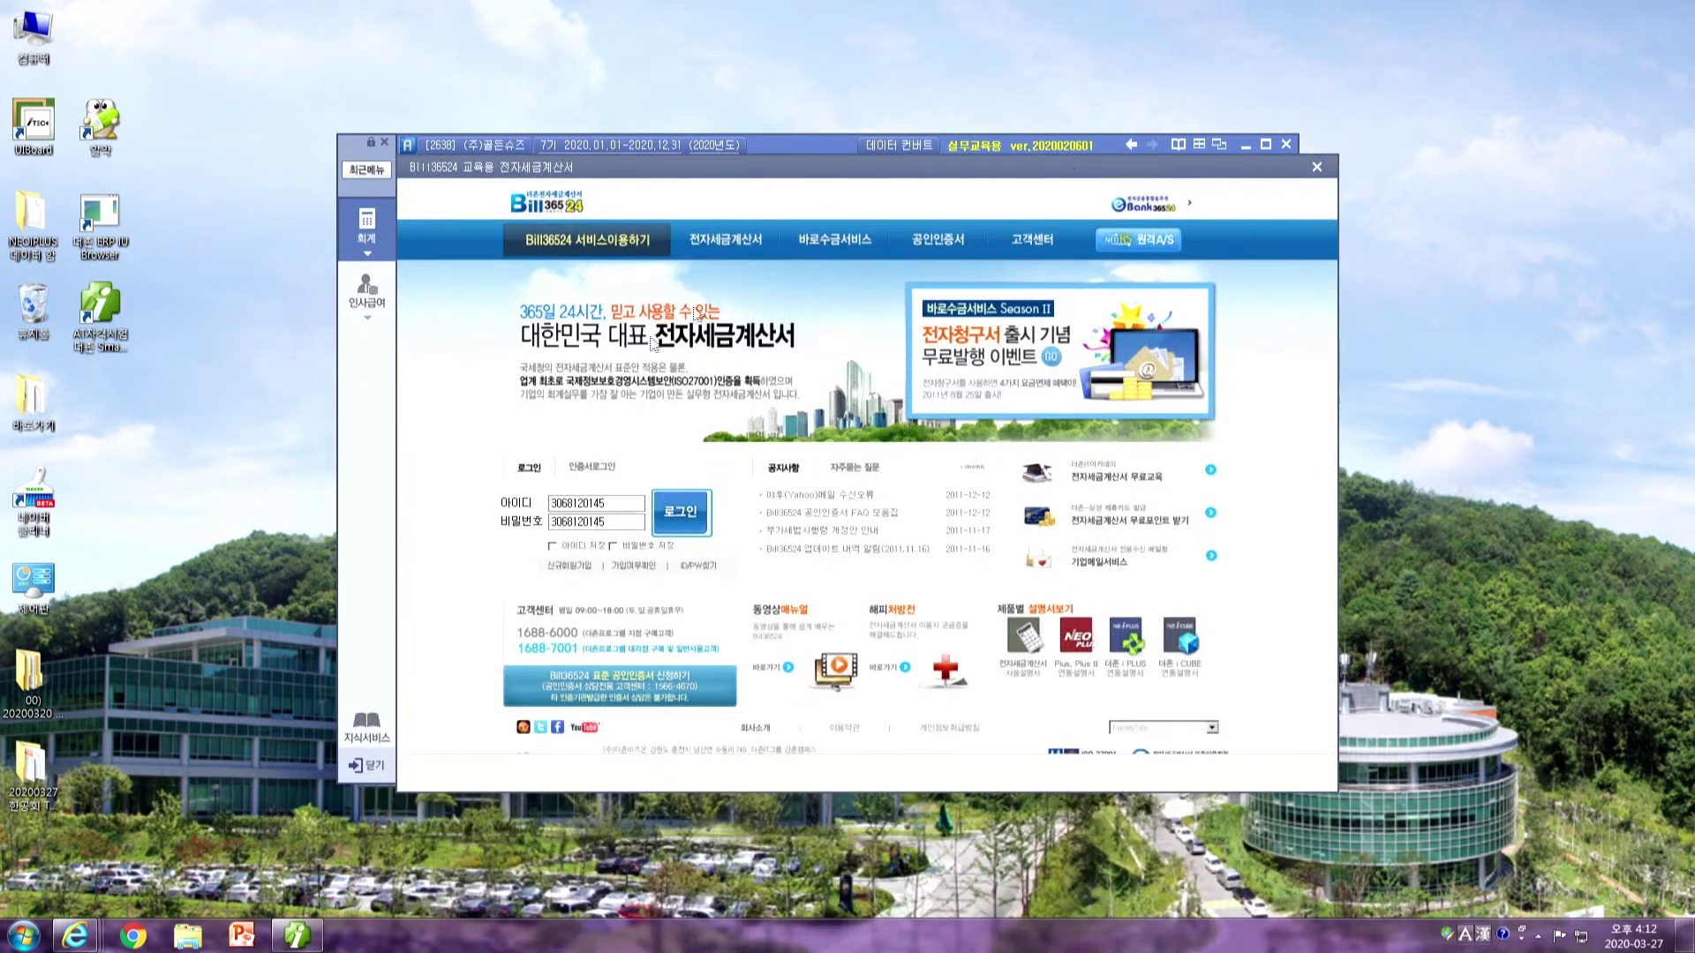
left_click(669, 528)
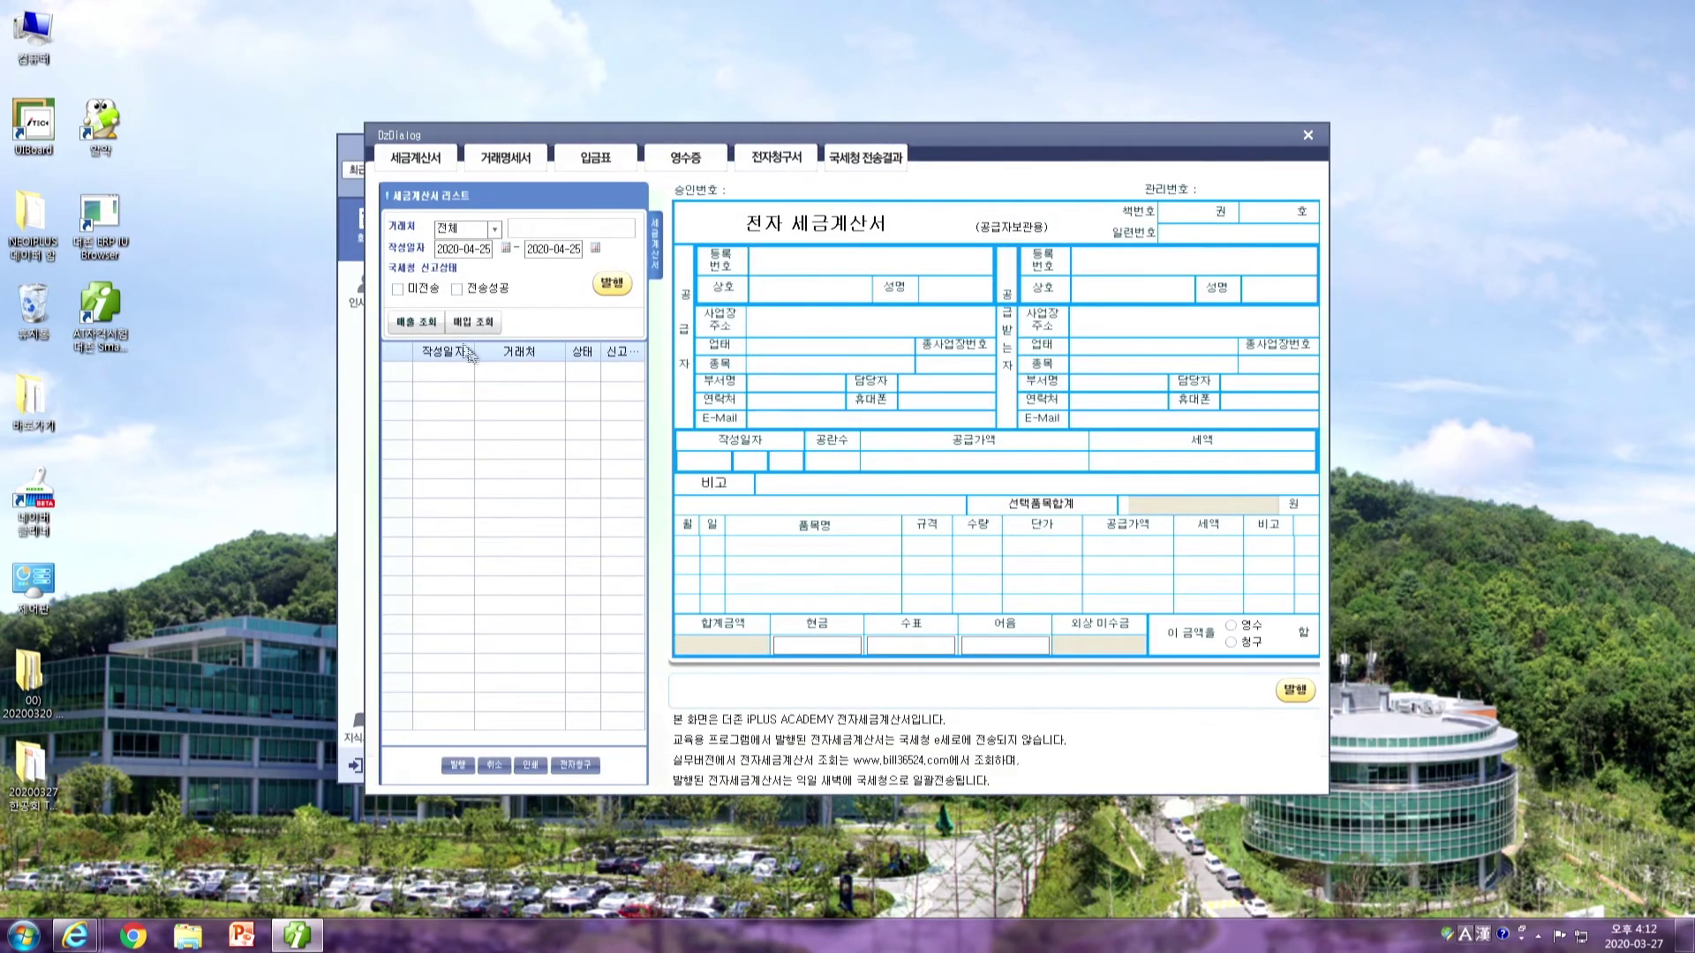
left_click(420, 330)
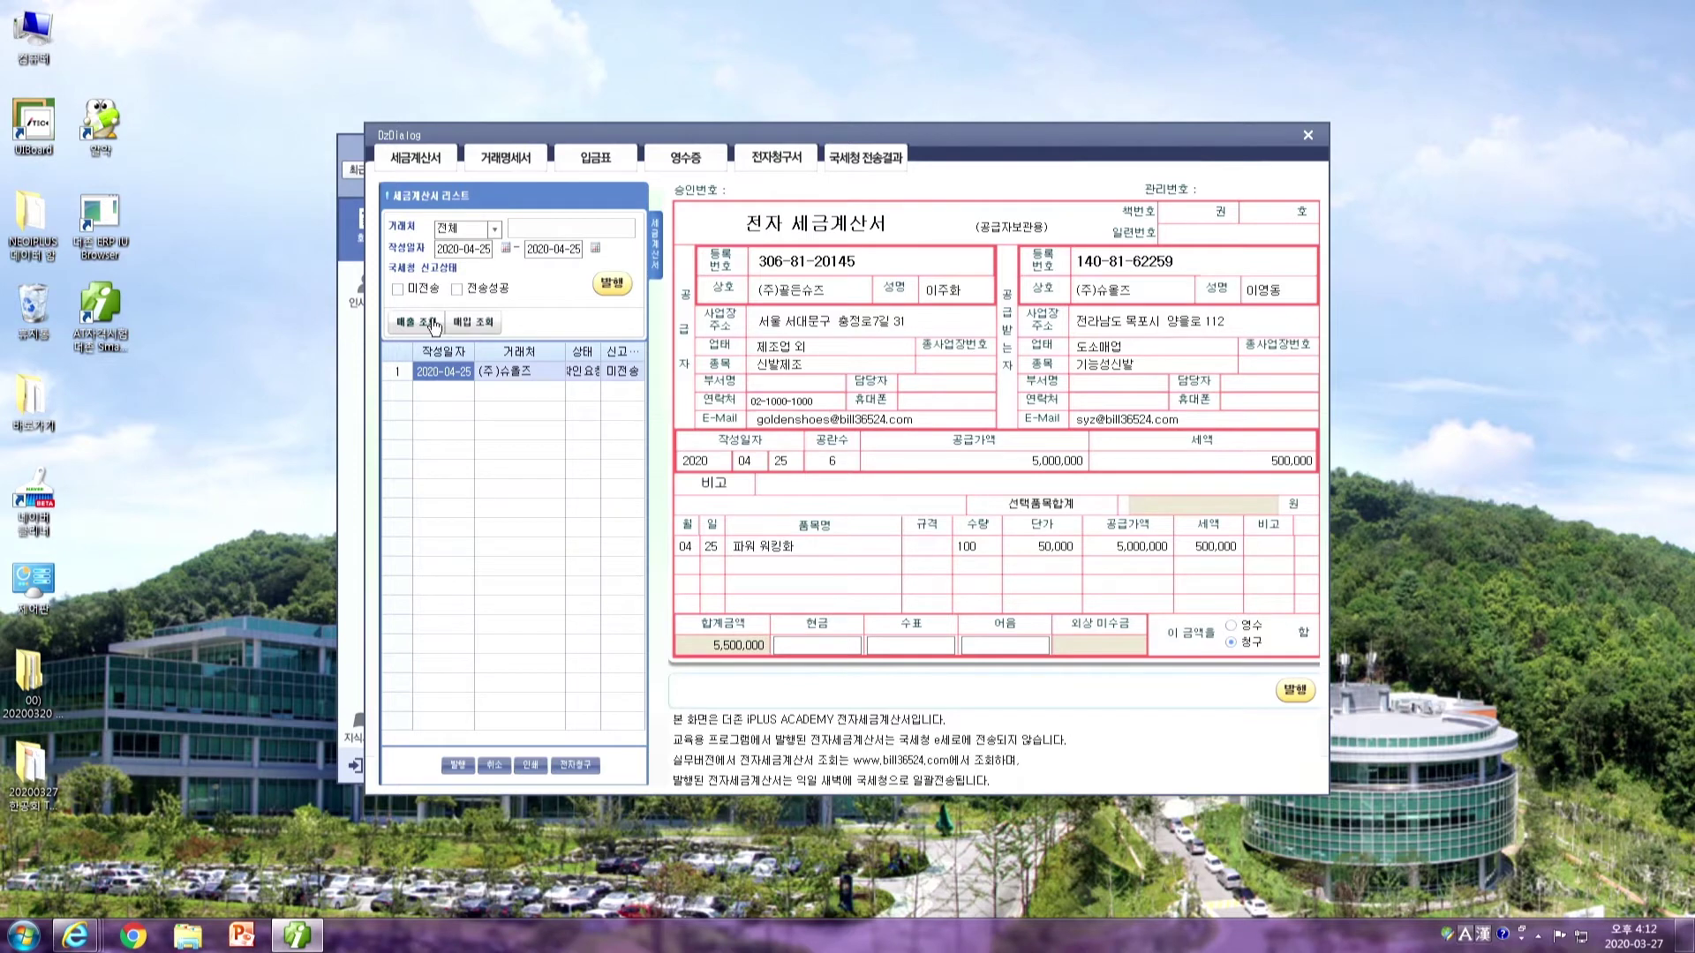
Issue (발행) the untransmitted 슈올즈 tax invoice in Bill36524 and check its report status
left_click(628, 372)
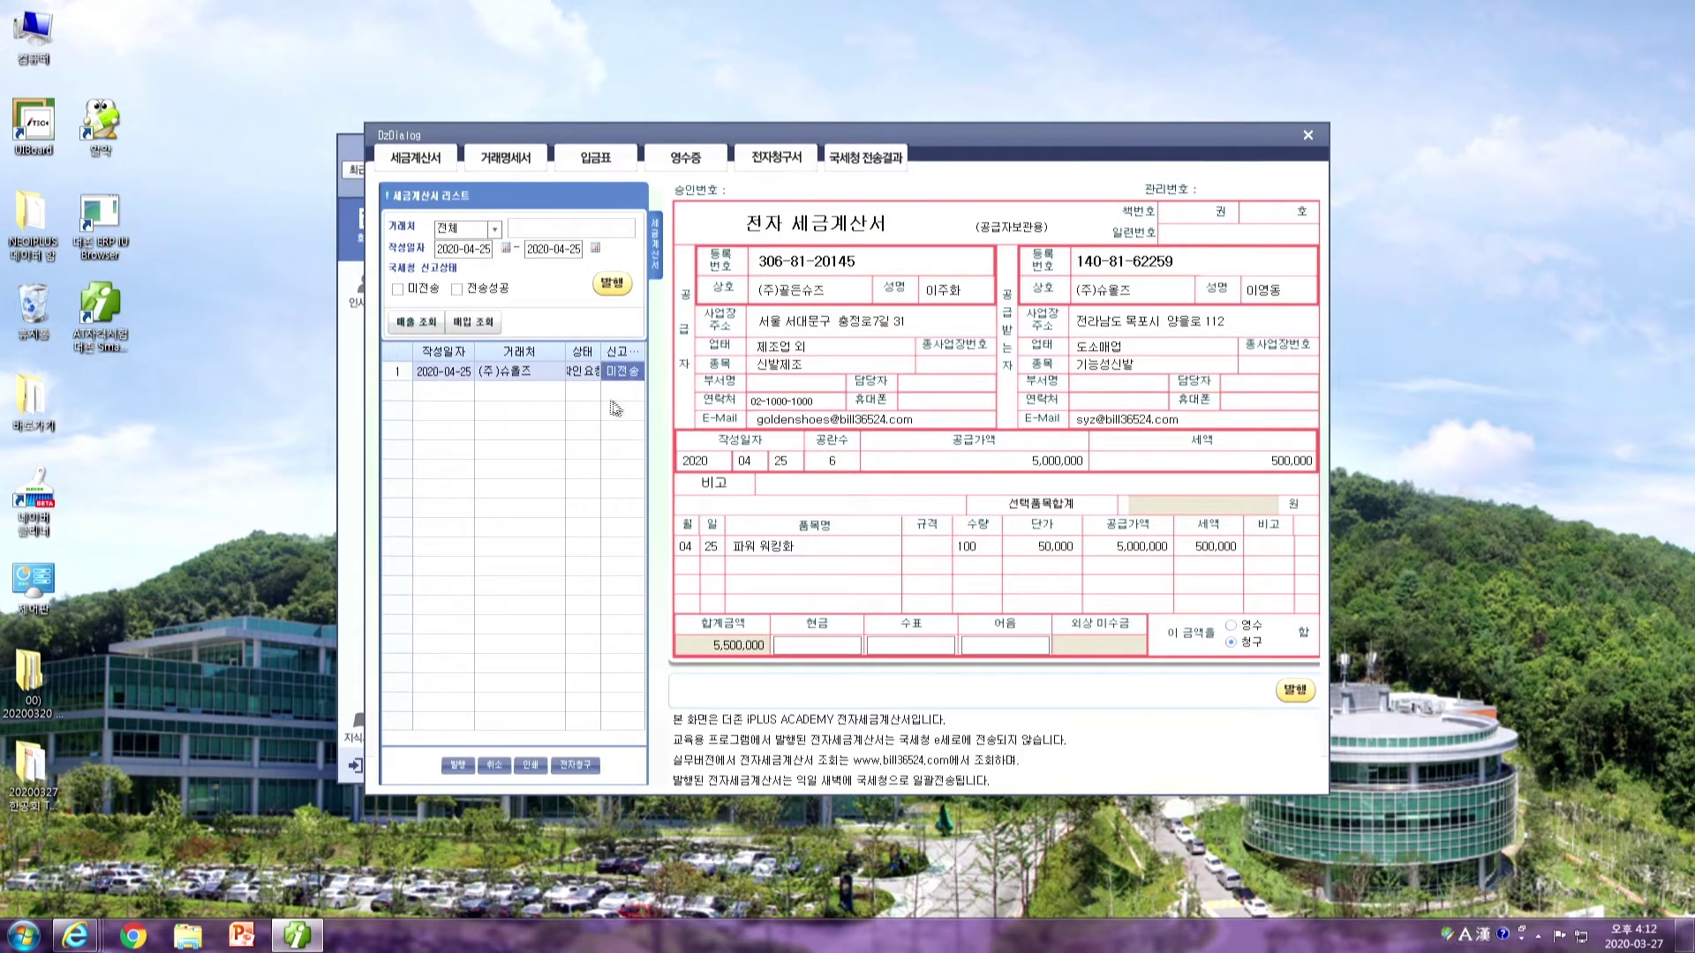
left_click(468, 372)
left_click(629, 371)
left_click(621, 283)
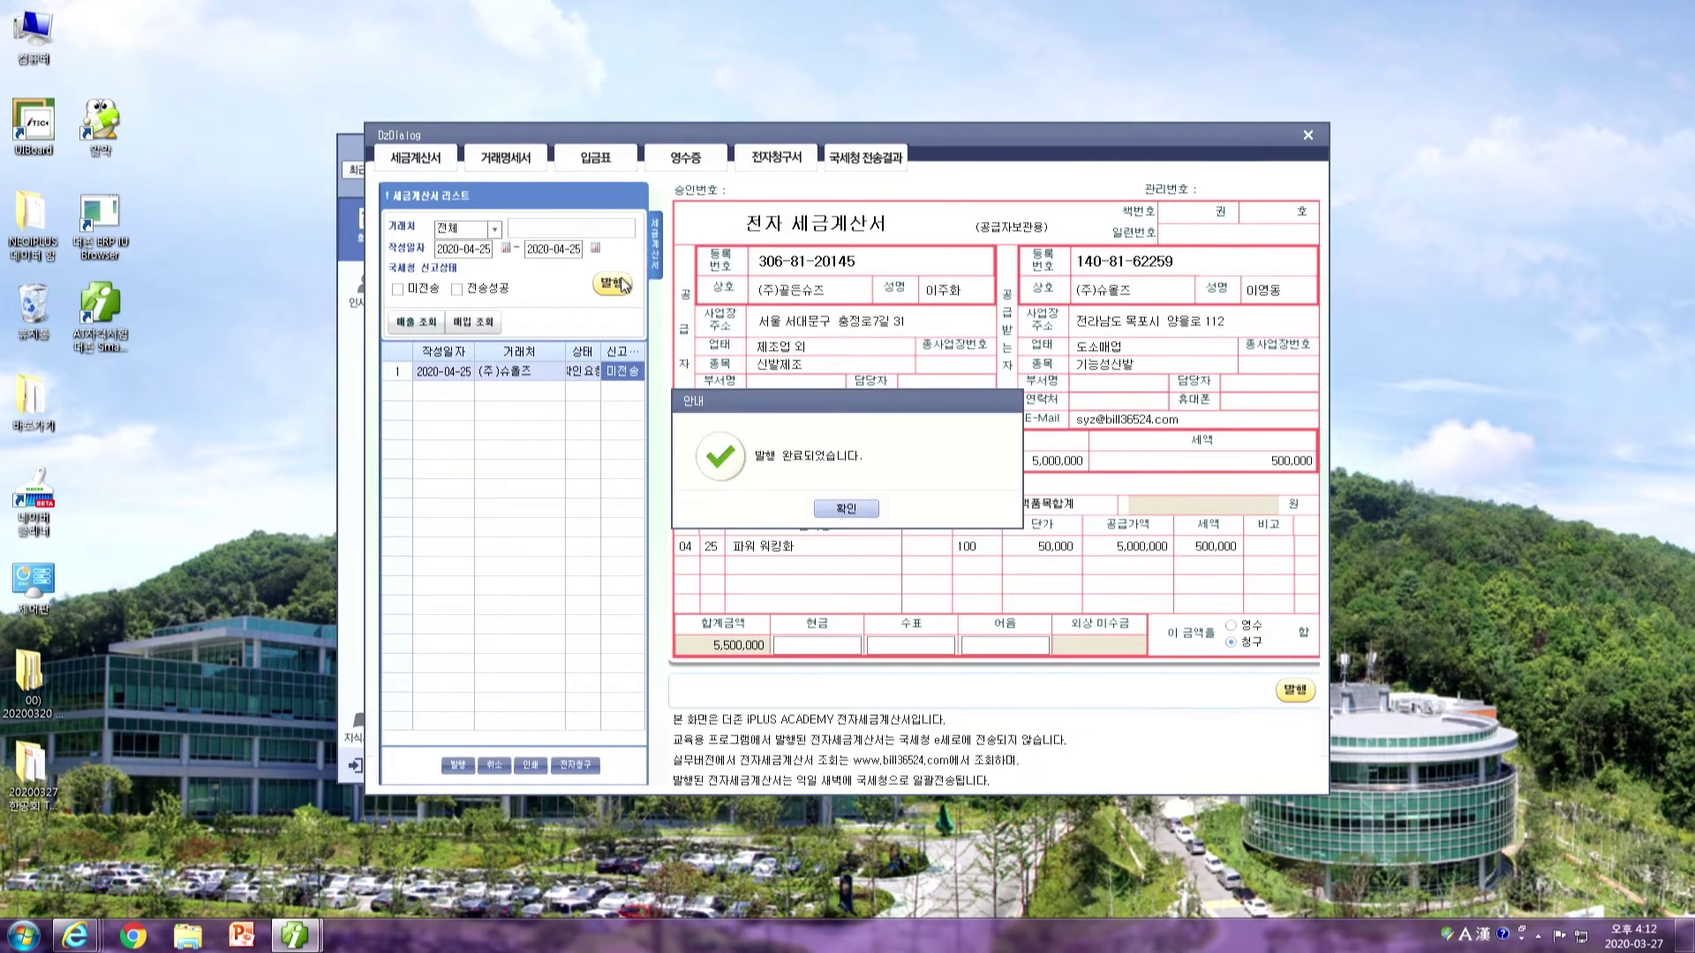
left_click(830, 508)
left_click(615, 374)
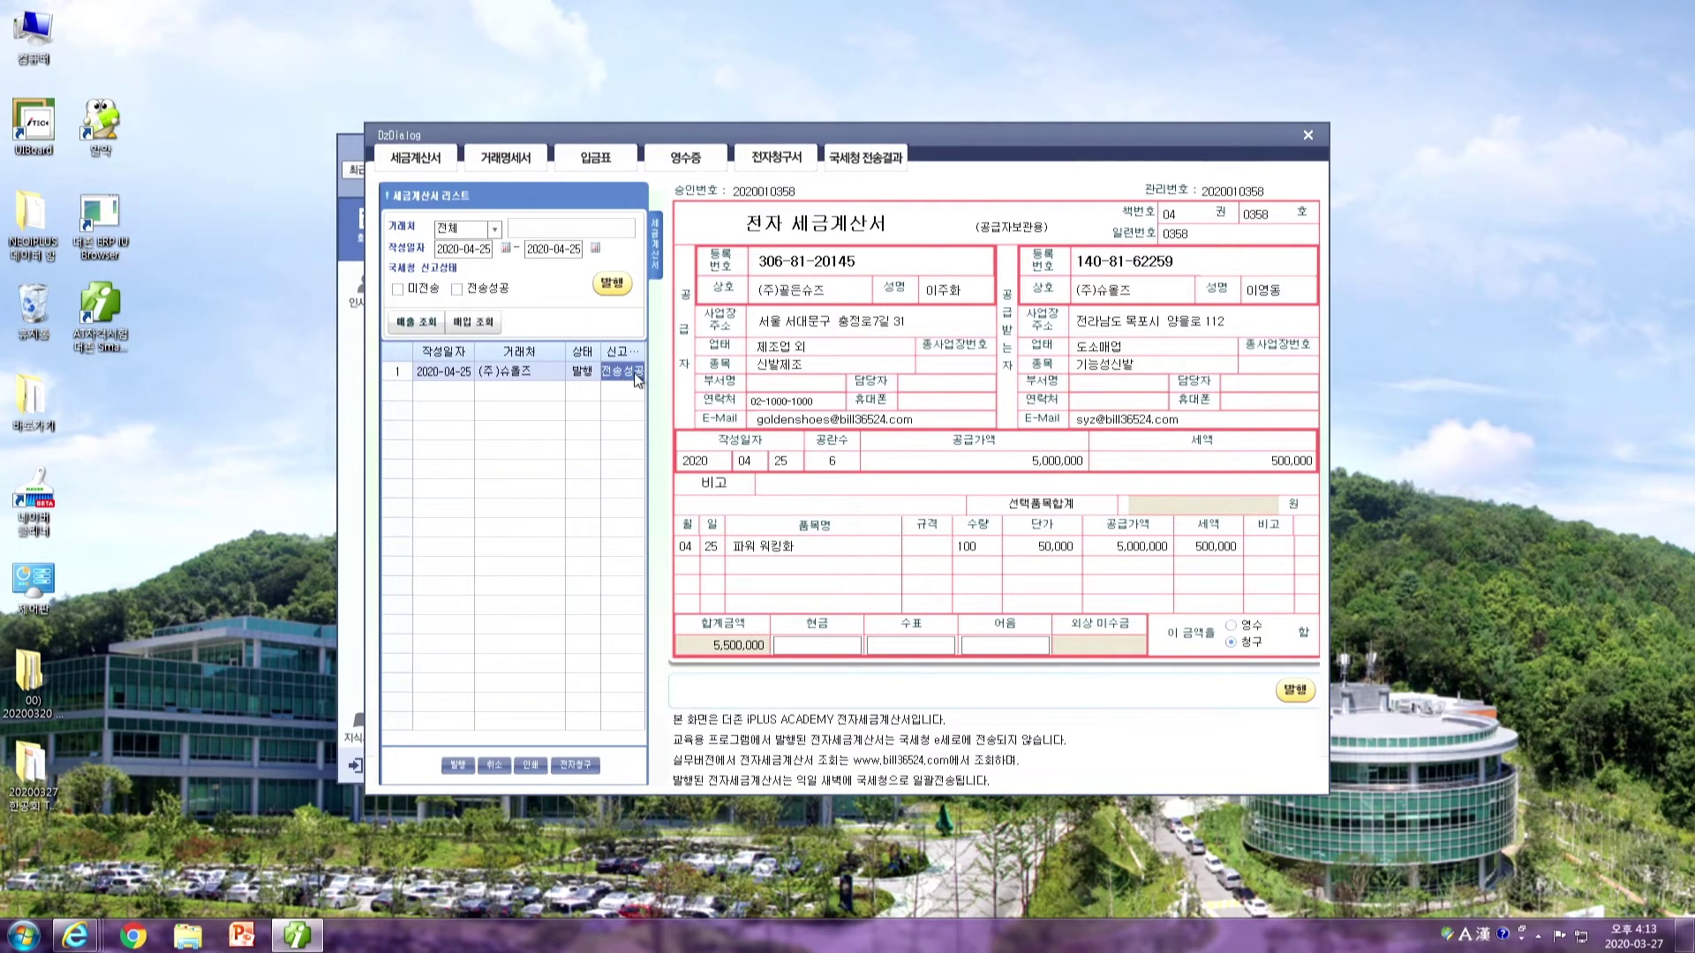
Query the sales transmission results to the tax office (국세청 전송결과) for 2020-04-25 and compare the transmission and issue dates
left_click(870, 161)
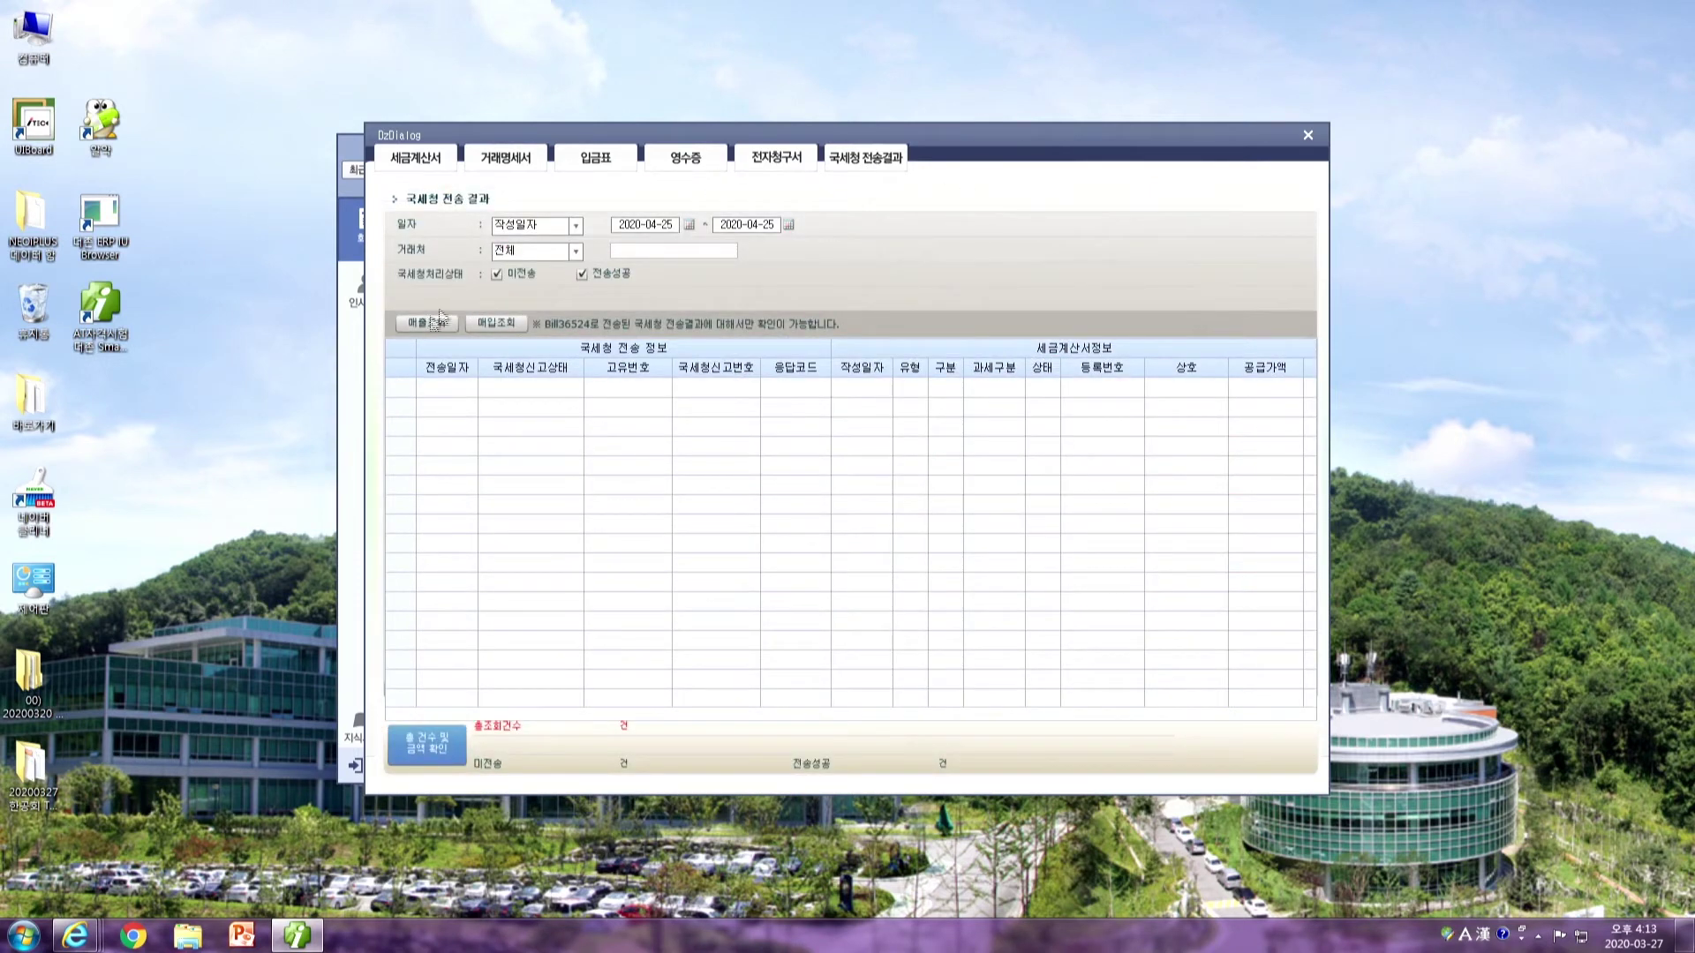
left_click(432, 327)
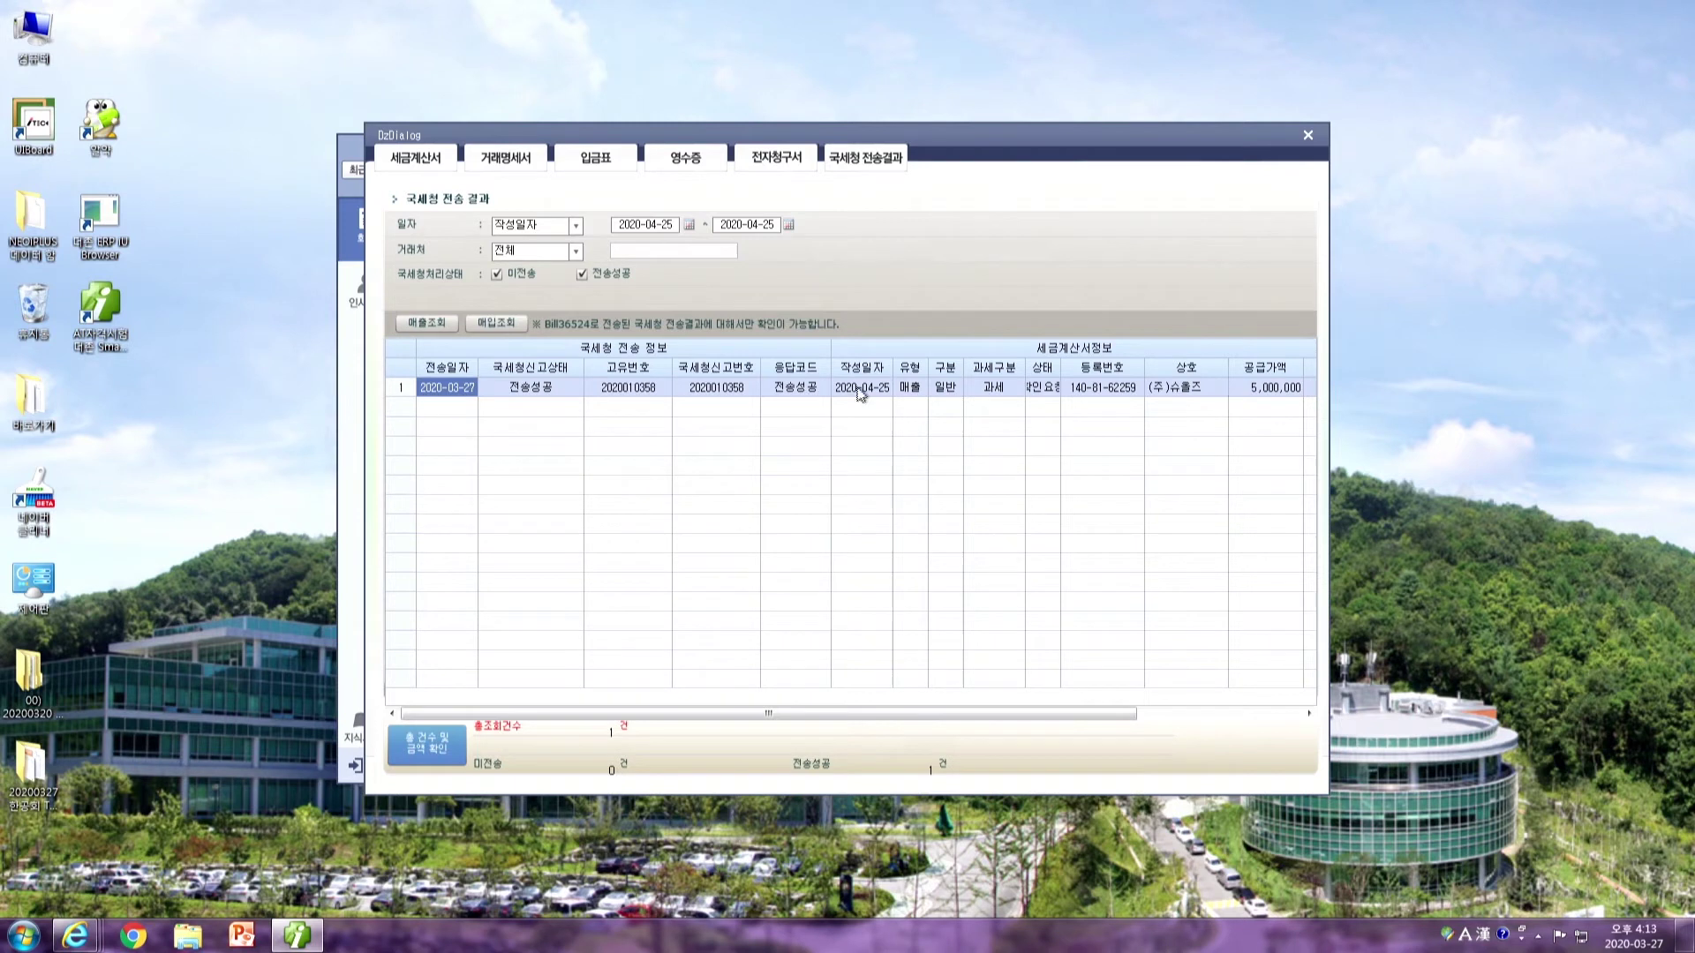
left_click(872, 392)
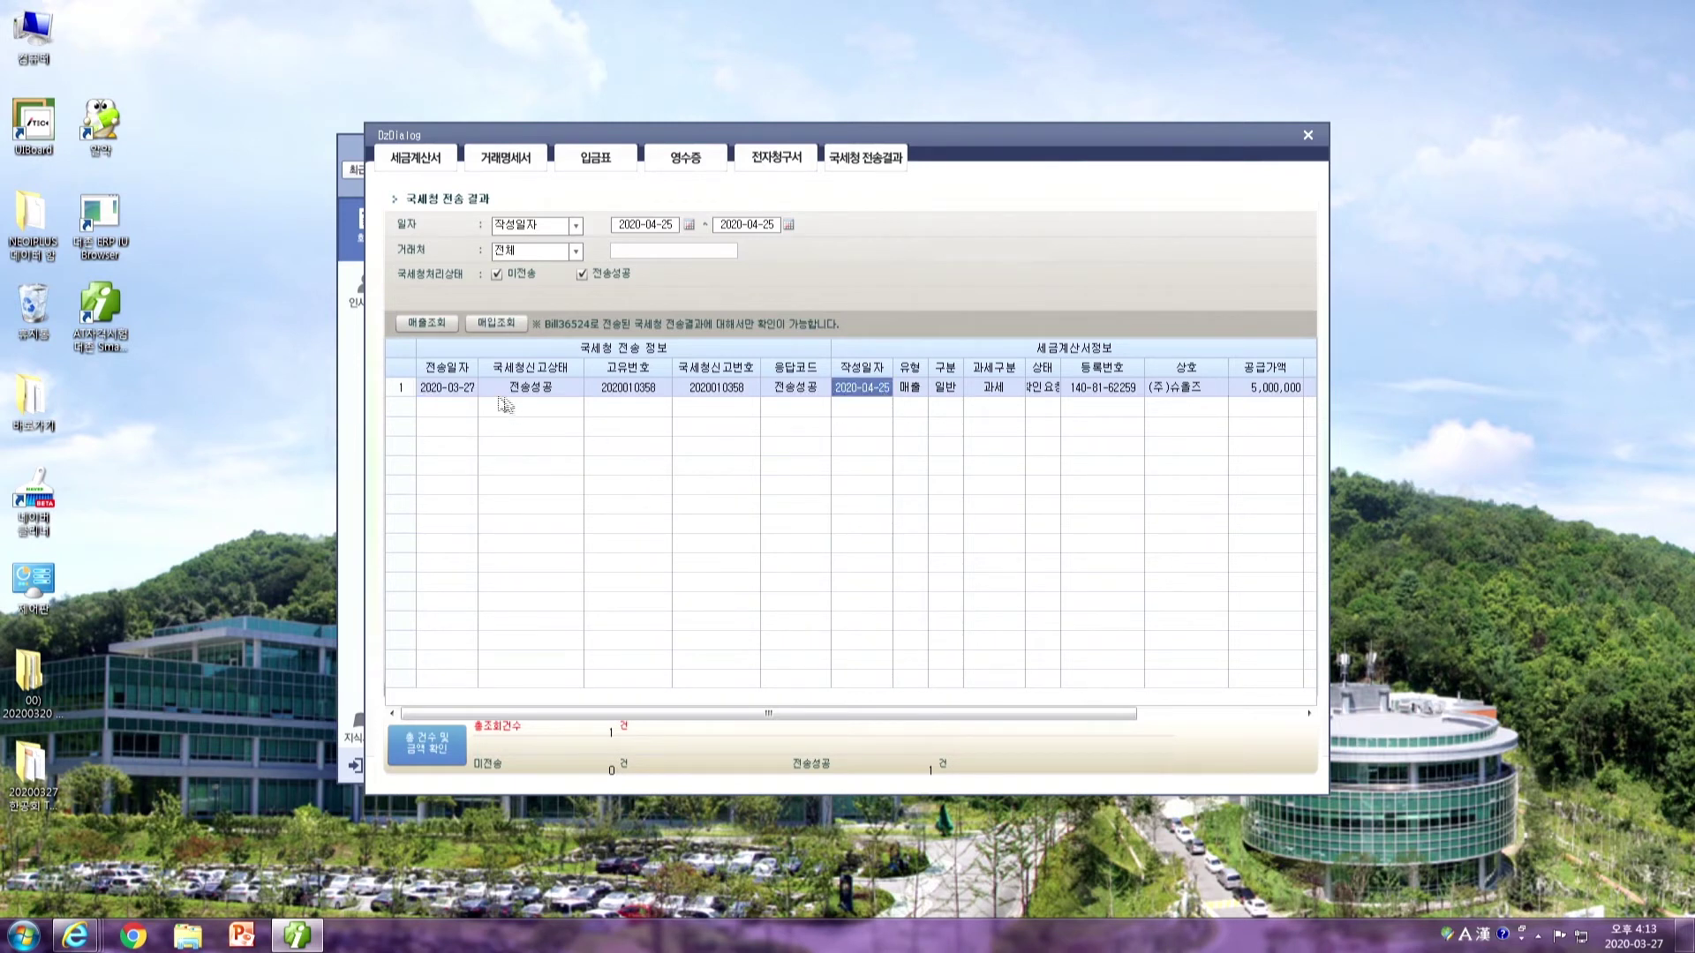
left_click(452, 396)
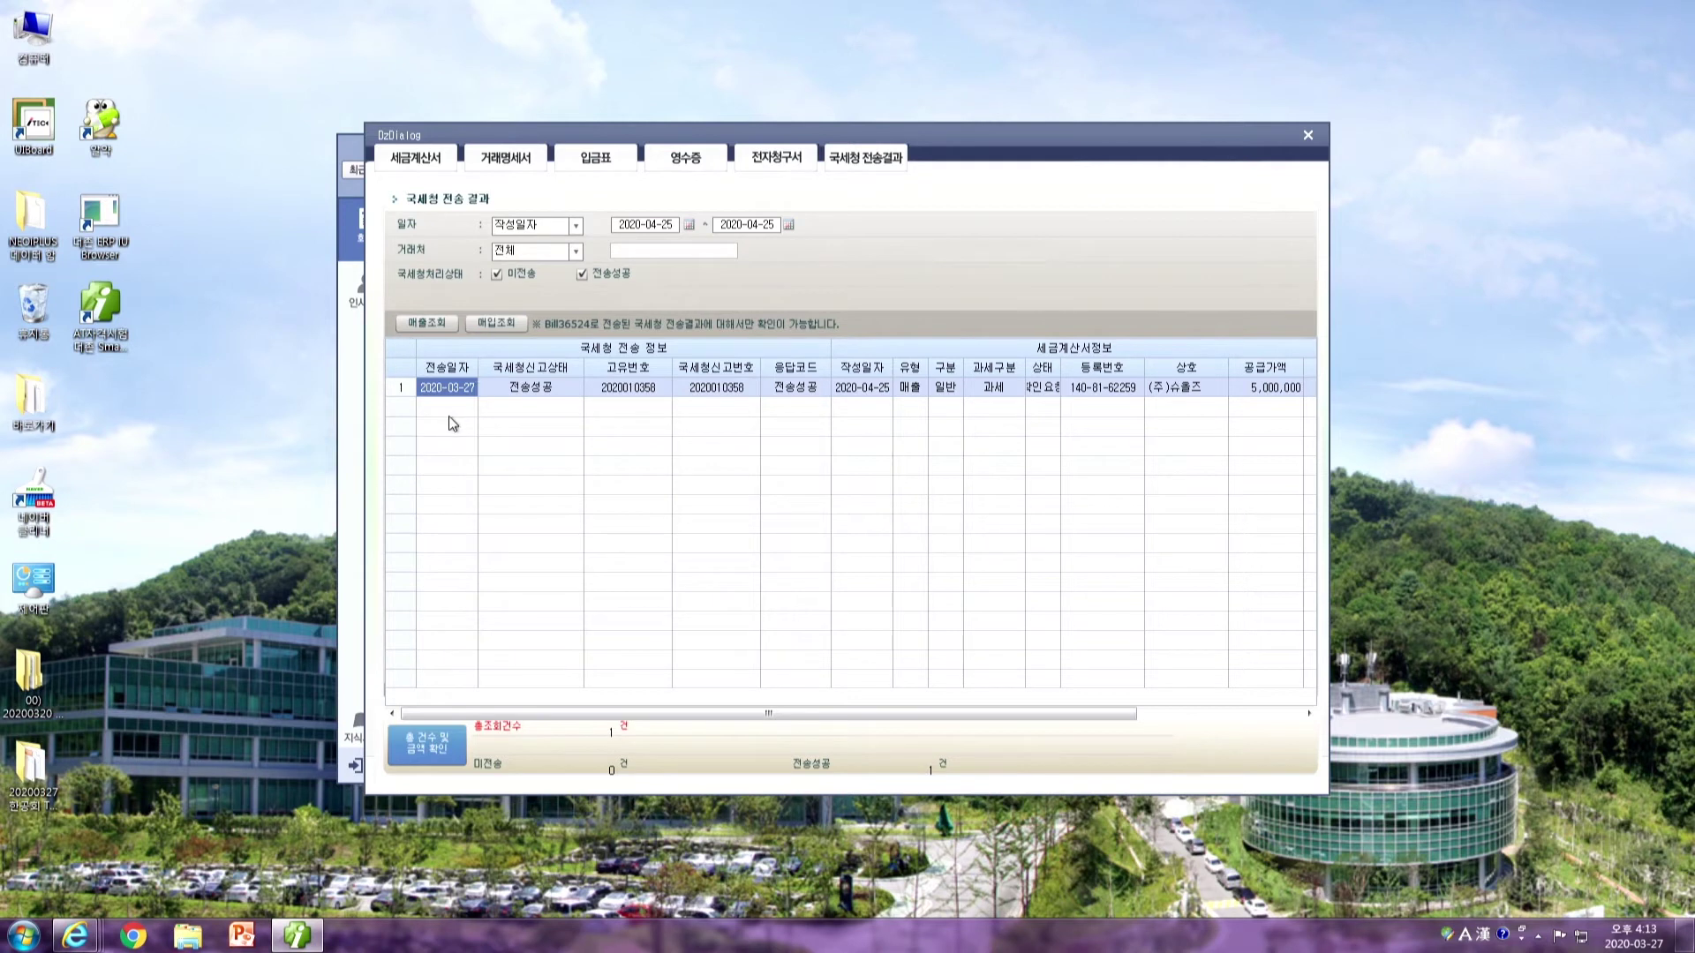
left_click(877, 395)
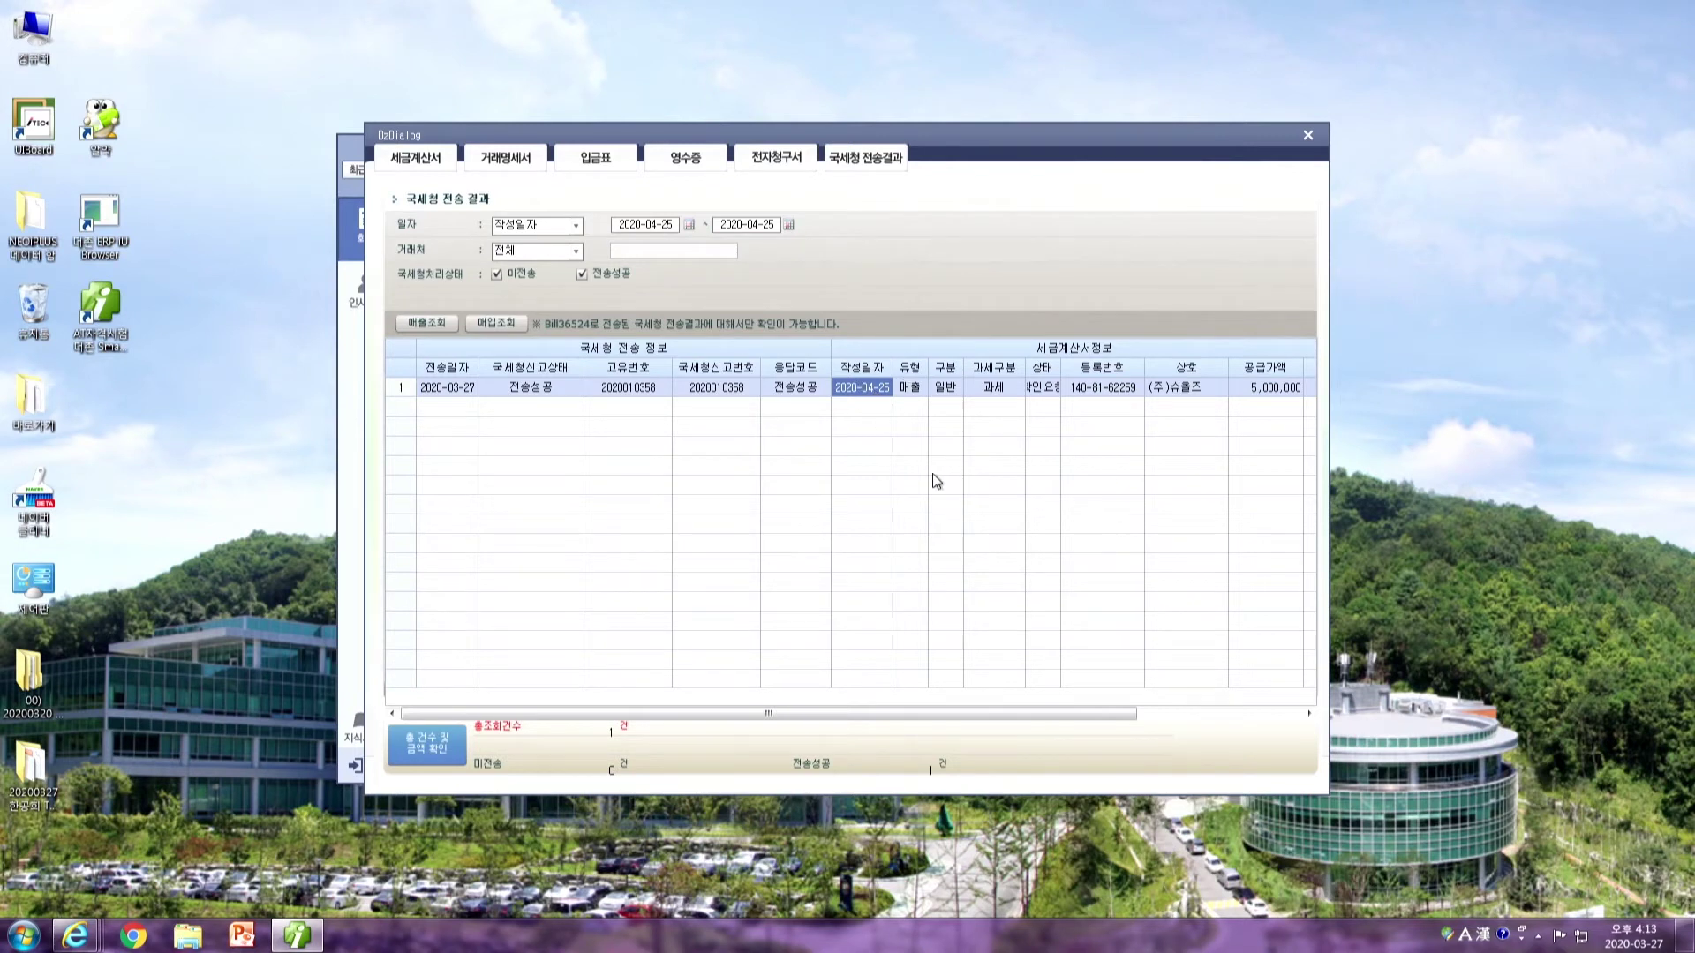
left_click(450, 387)
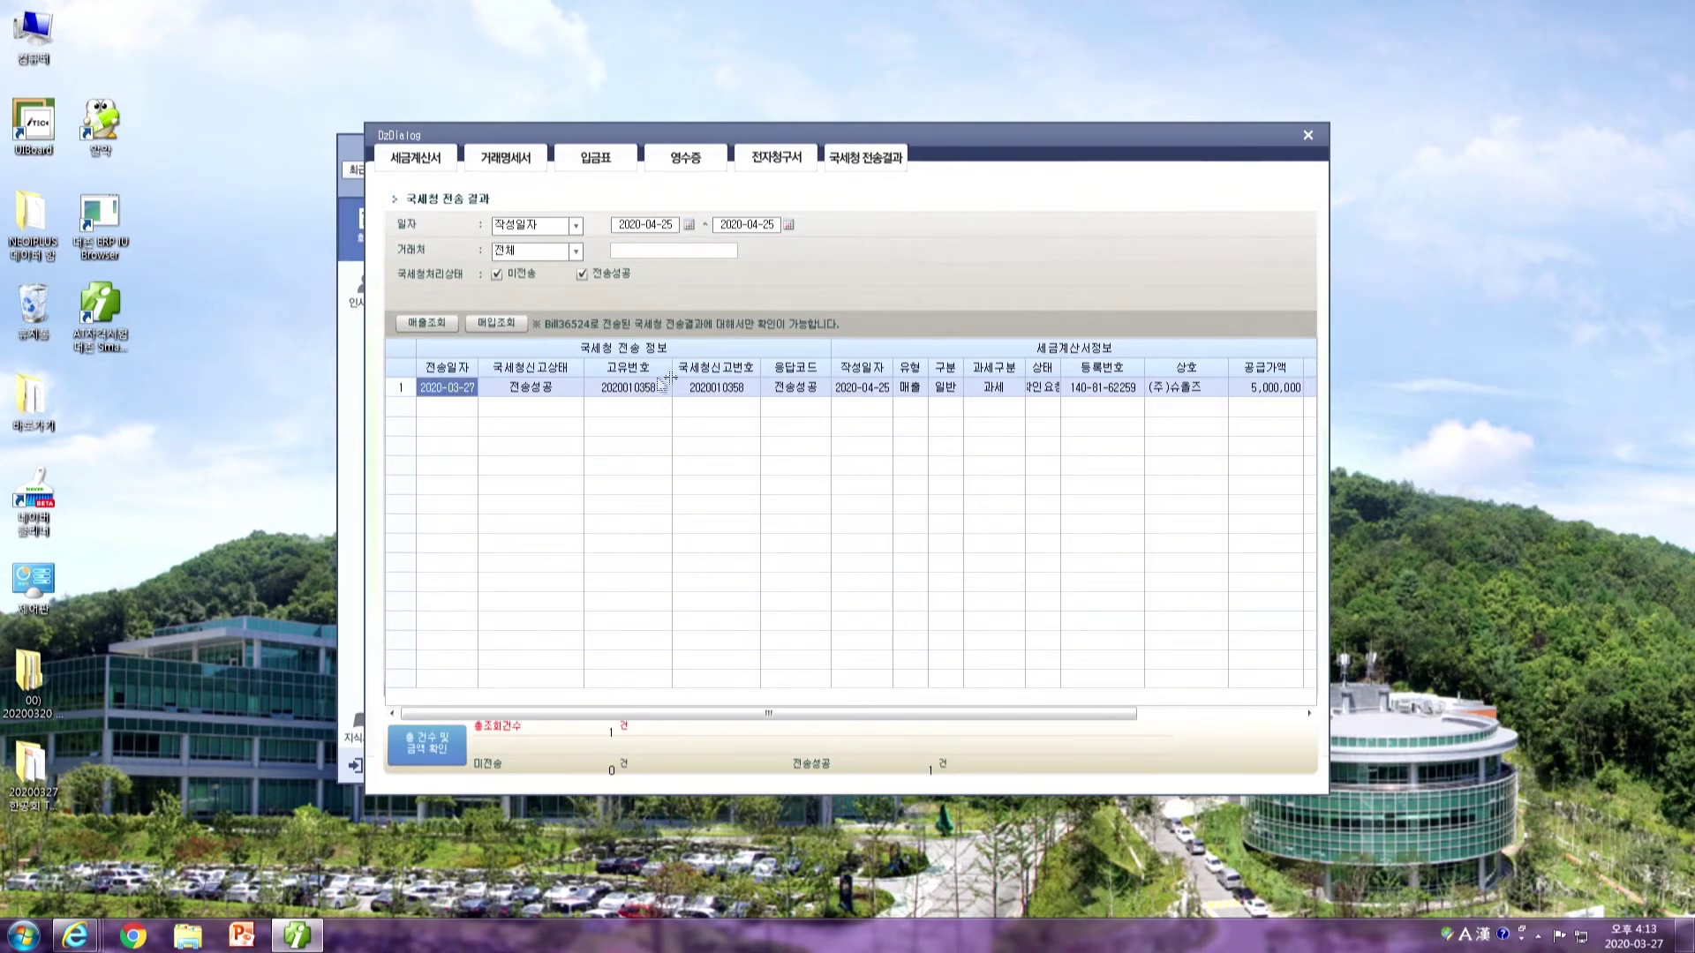
Close the tax office transmission results and refresh the electronic tax invoice list to check the 슈올즈 invoice's status
left_click(880, 386)
left_click(454, 391)
left_click(1306, 136)
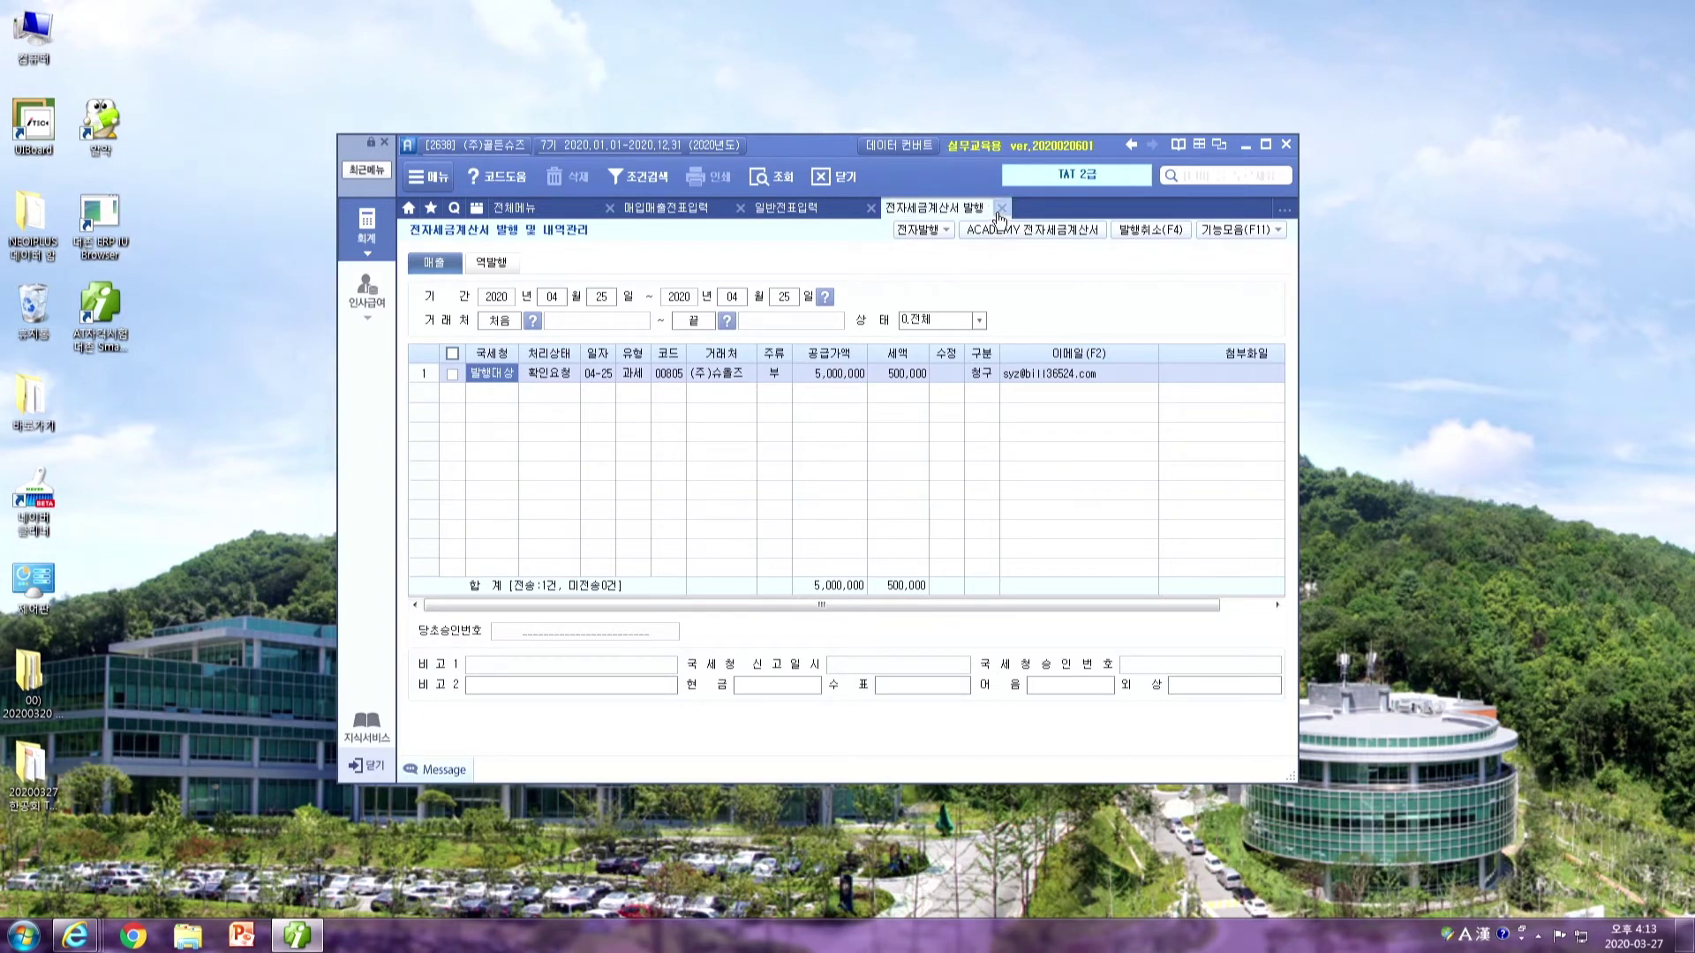
left_click(772, 177)
left_click(491, 376)
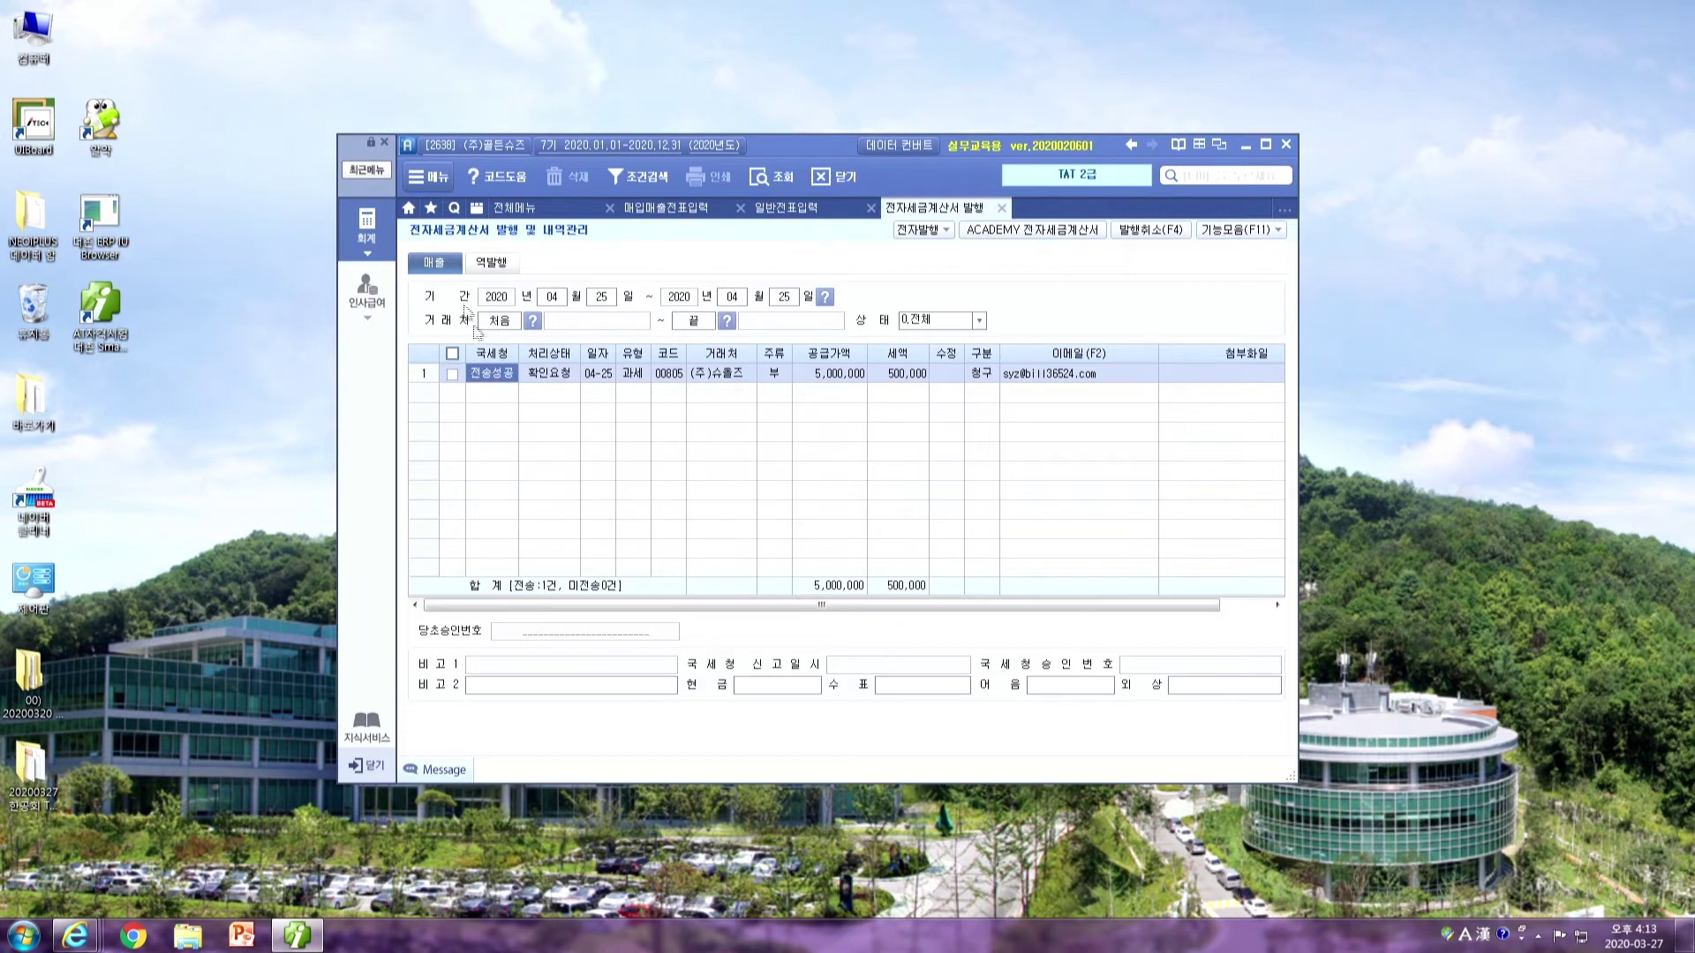
Refresh the April 25 슈올즈 sale in 매입매출전표입력 to check its 전자세금 mark, and close the open voucher and invoice screens
left_click(675, 208)
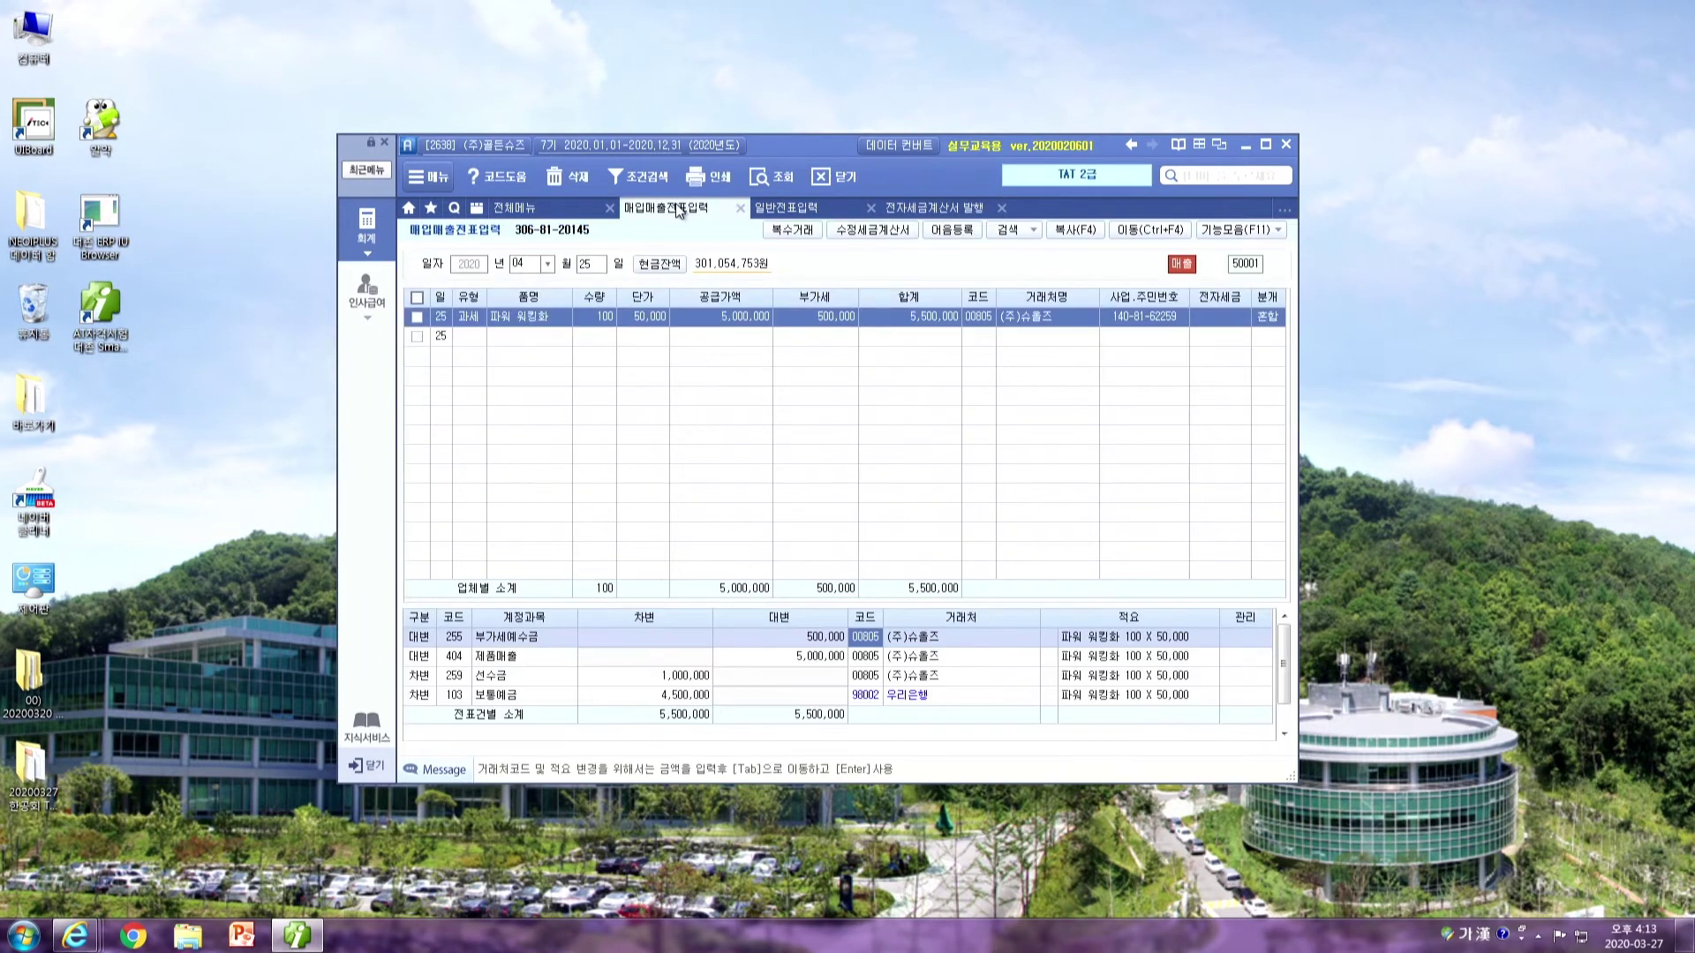
left_click(783, 168)
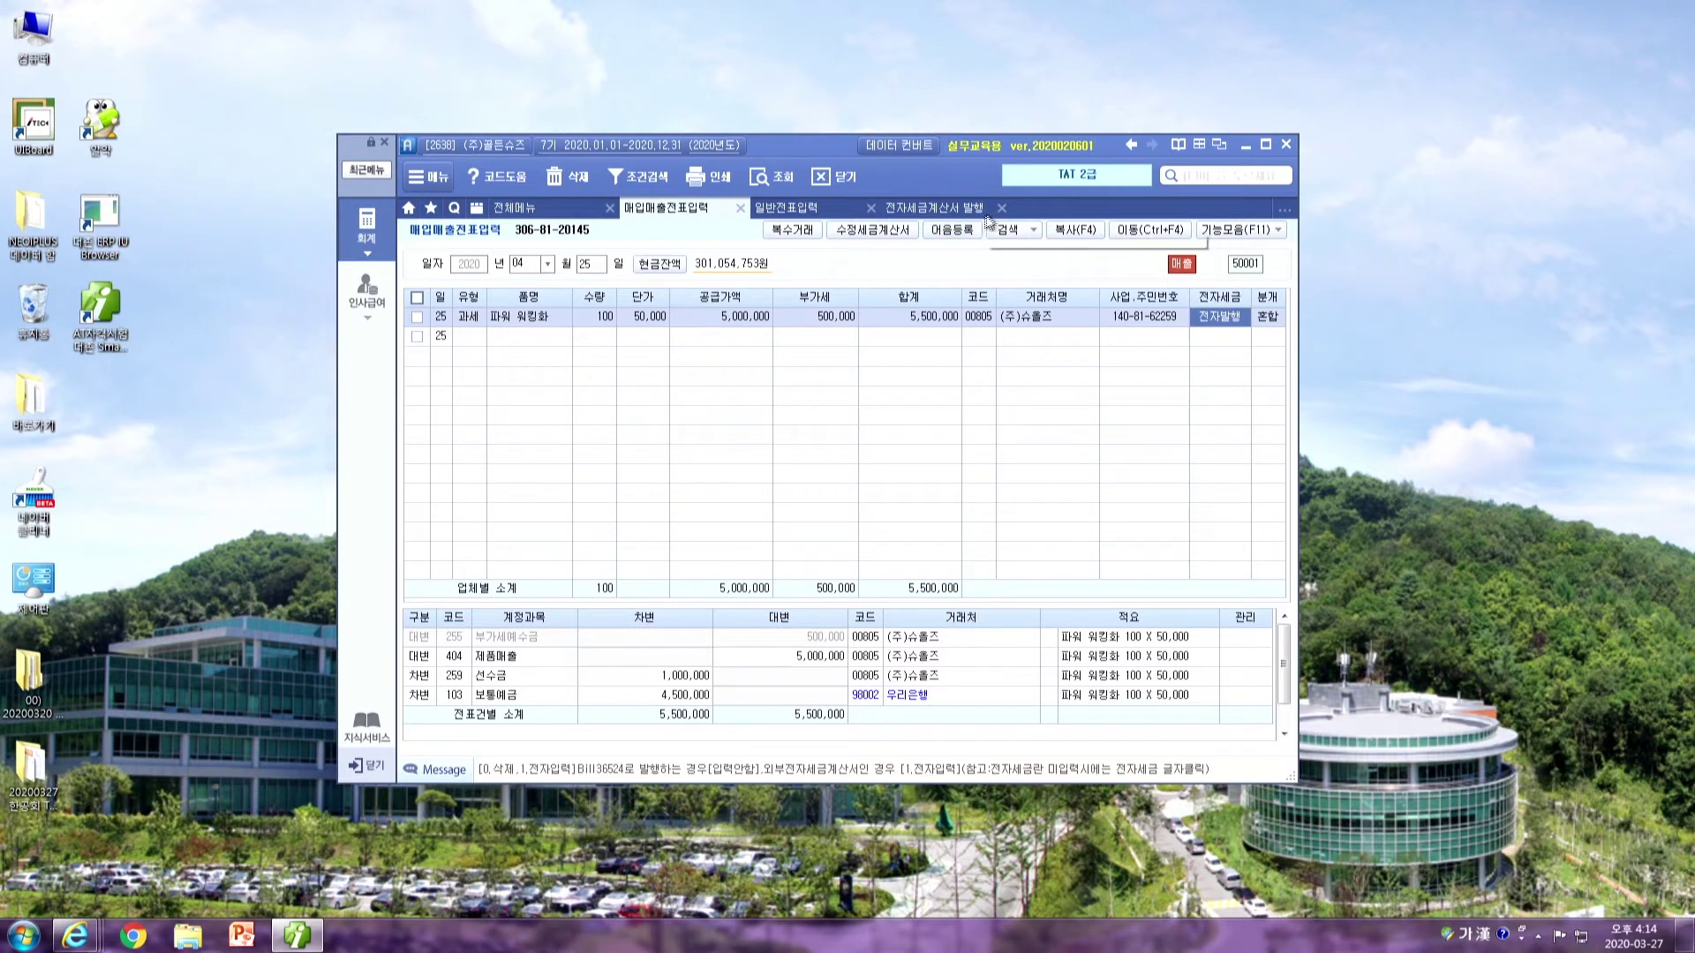
left_click(856, 210)
left_click(870, 209)
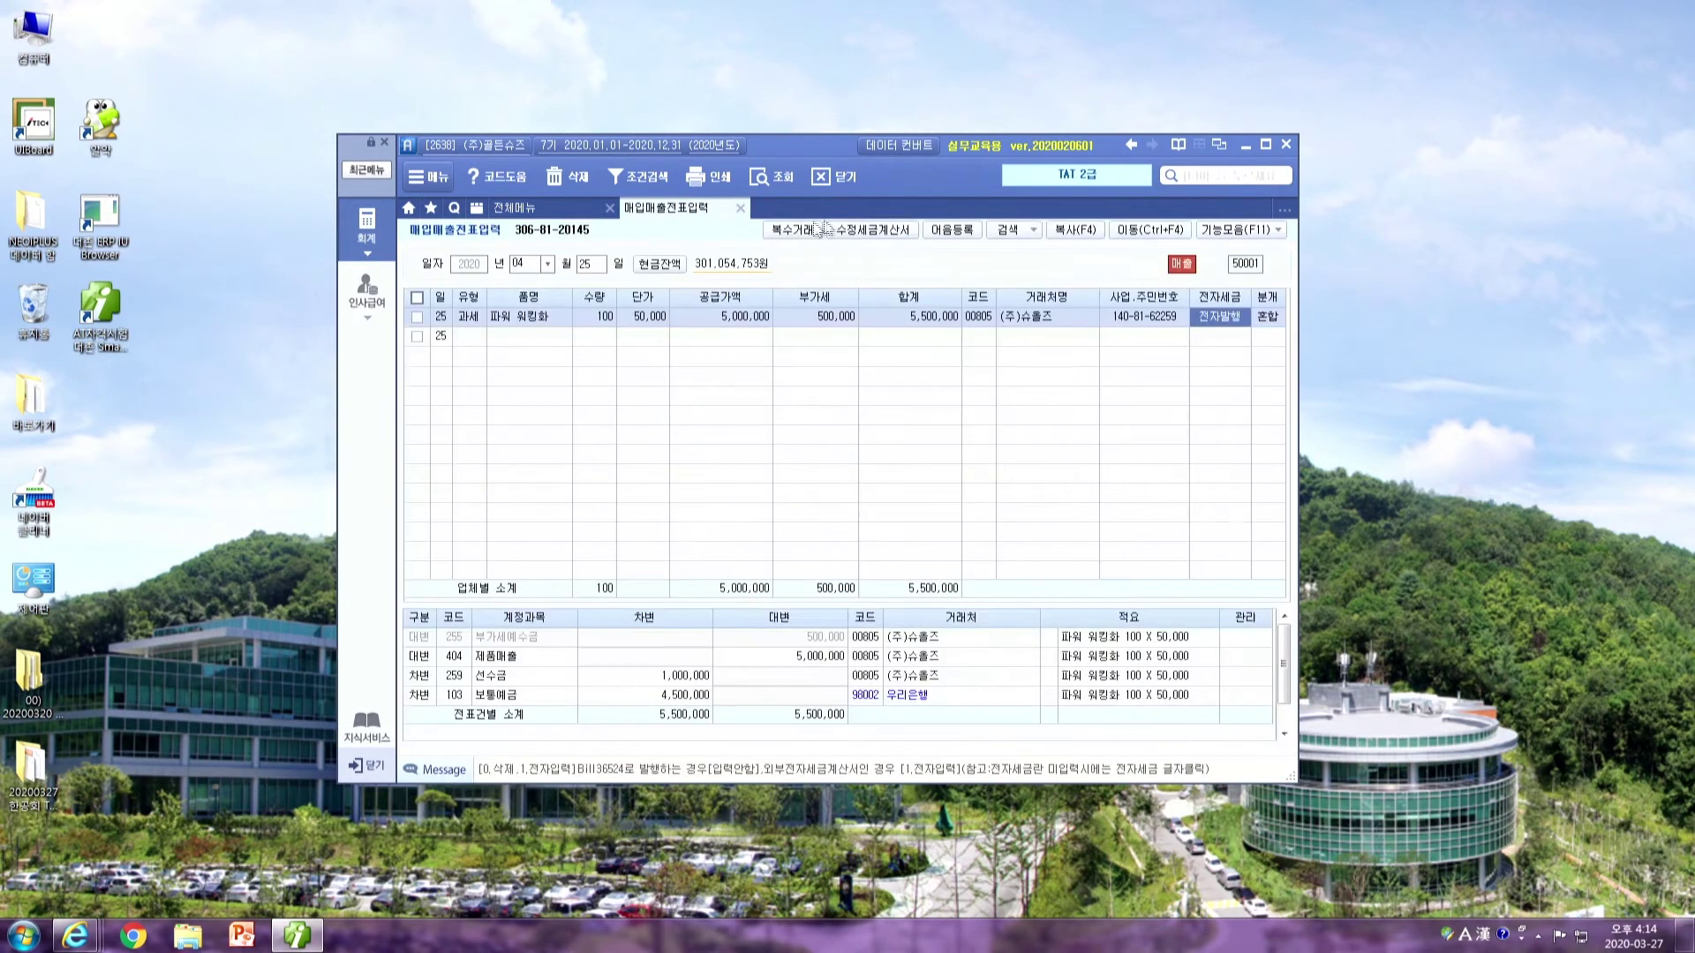
left_click(740, 208)
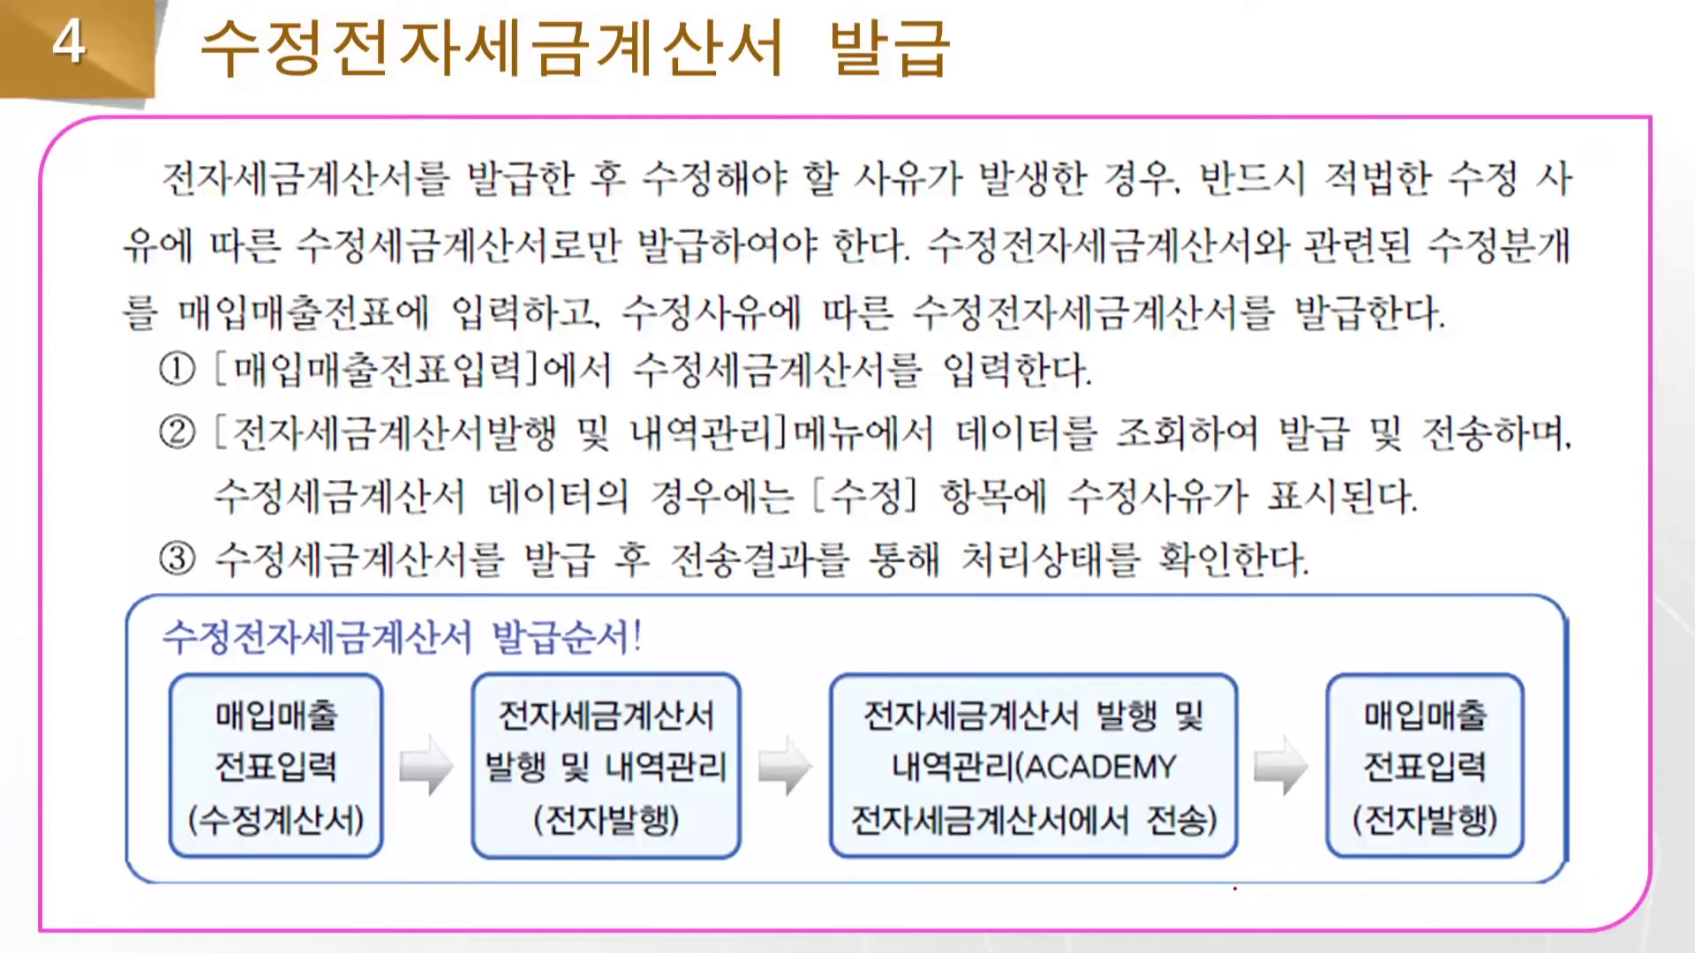
mouse_move(300, 85)
left_mouse_down()
mouse_move(231, 7)
mouse_move(298, 78)
left_mouse_up()
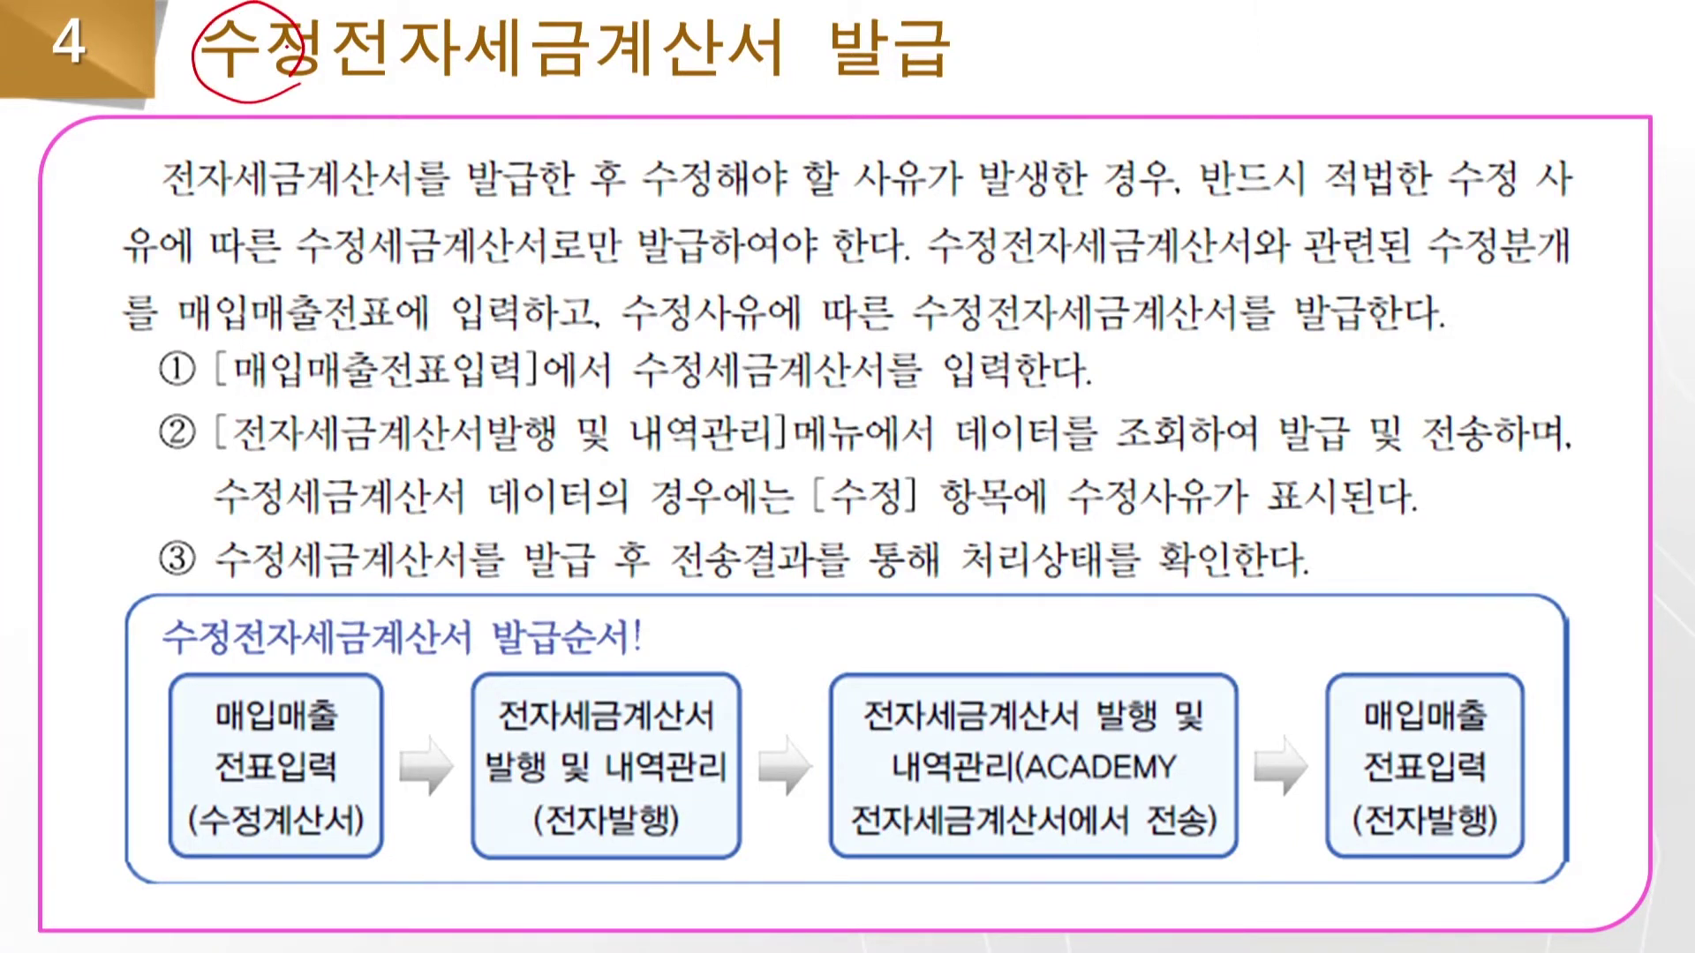
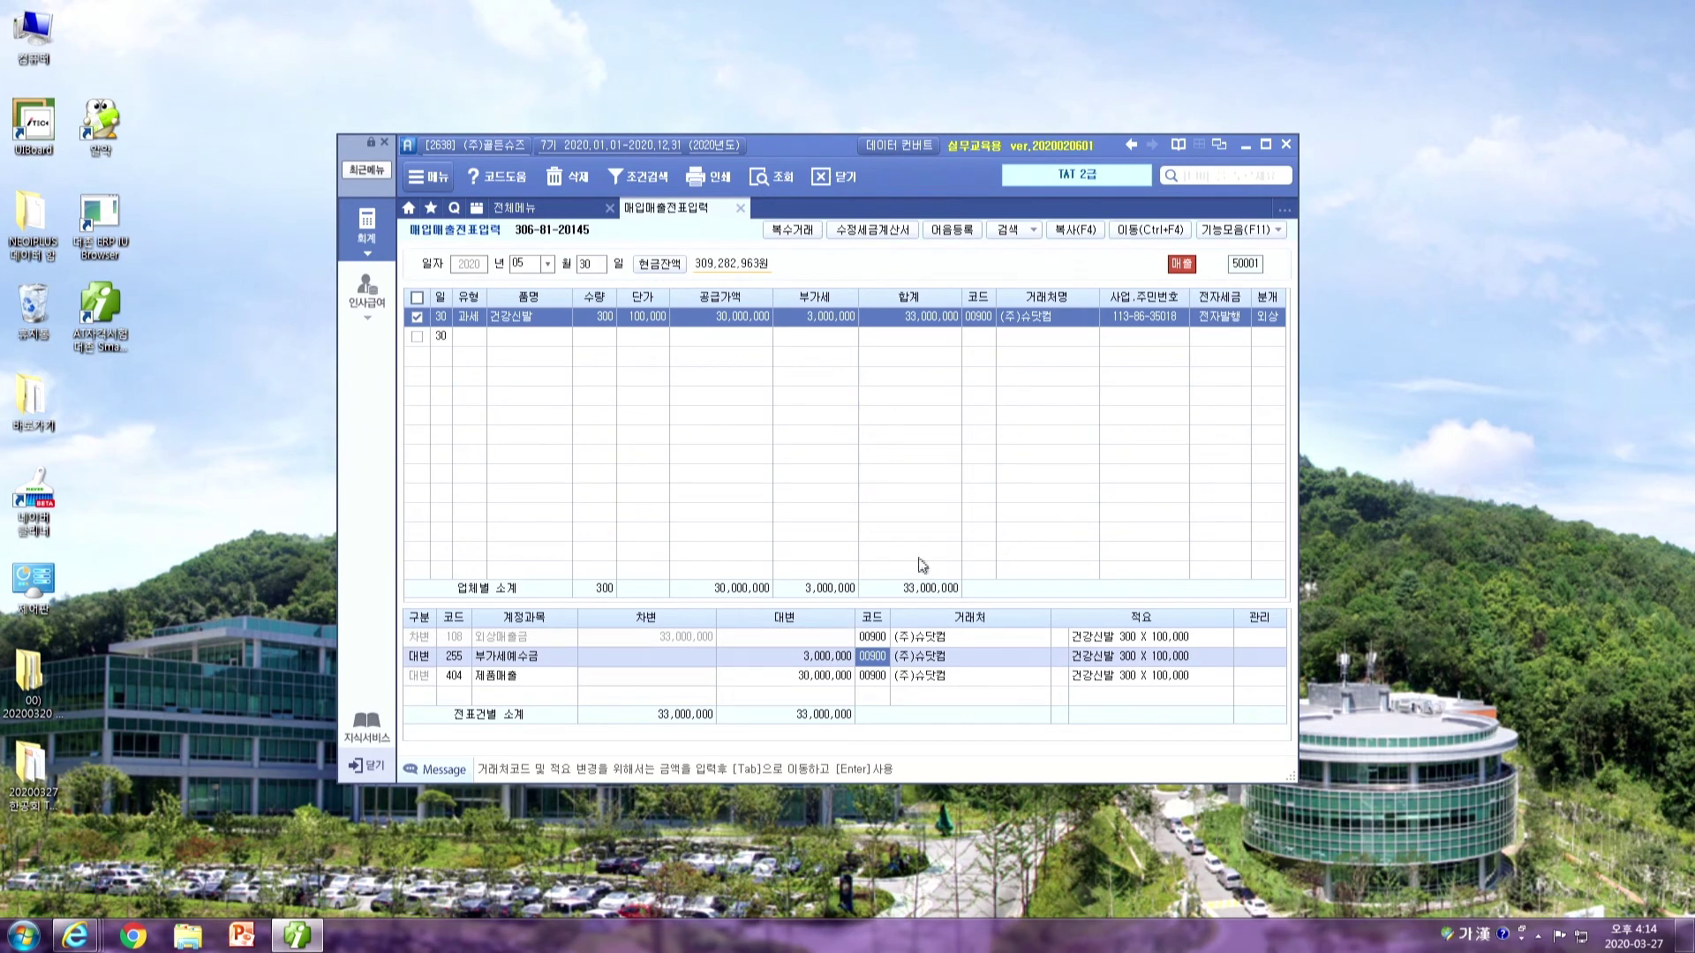
Start a 수정세금계산서 for the May 30 건강신발 sale to 슈닷컴 with the reason 5. 내국신용장 사후 개설
left_click(953, 656)
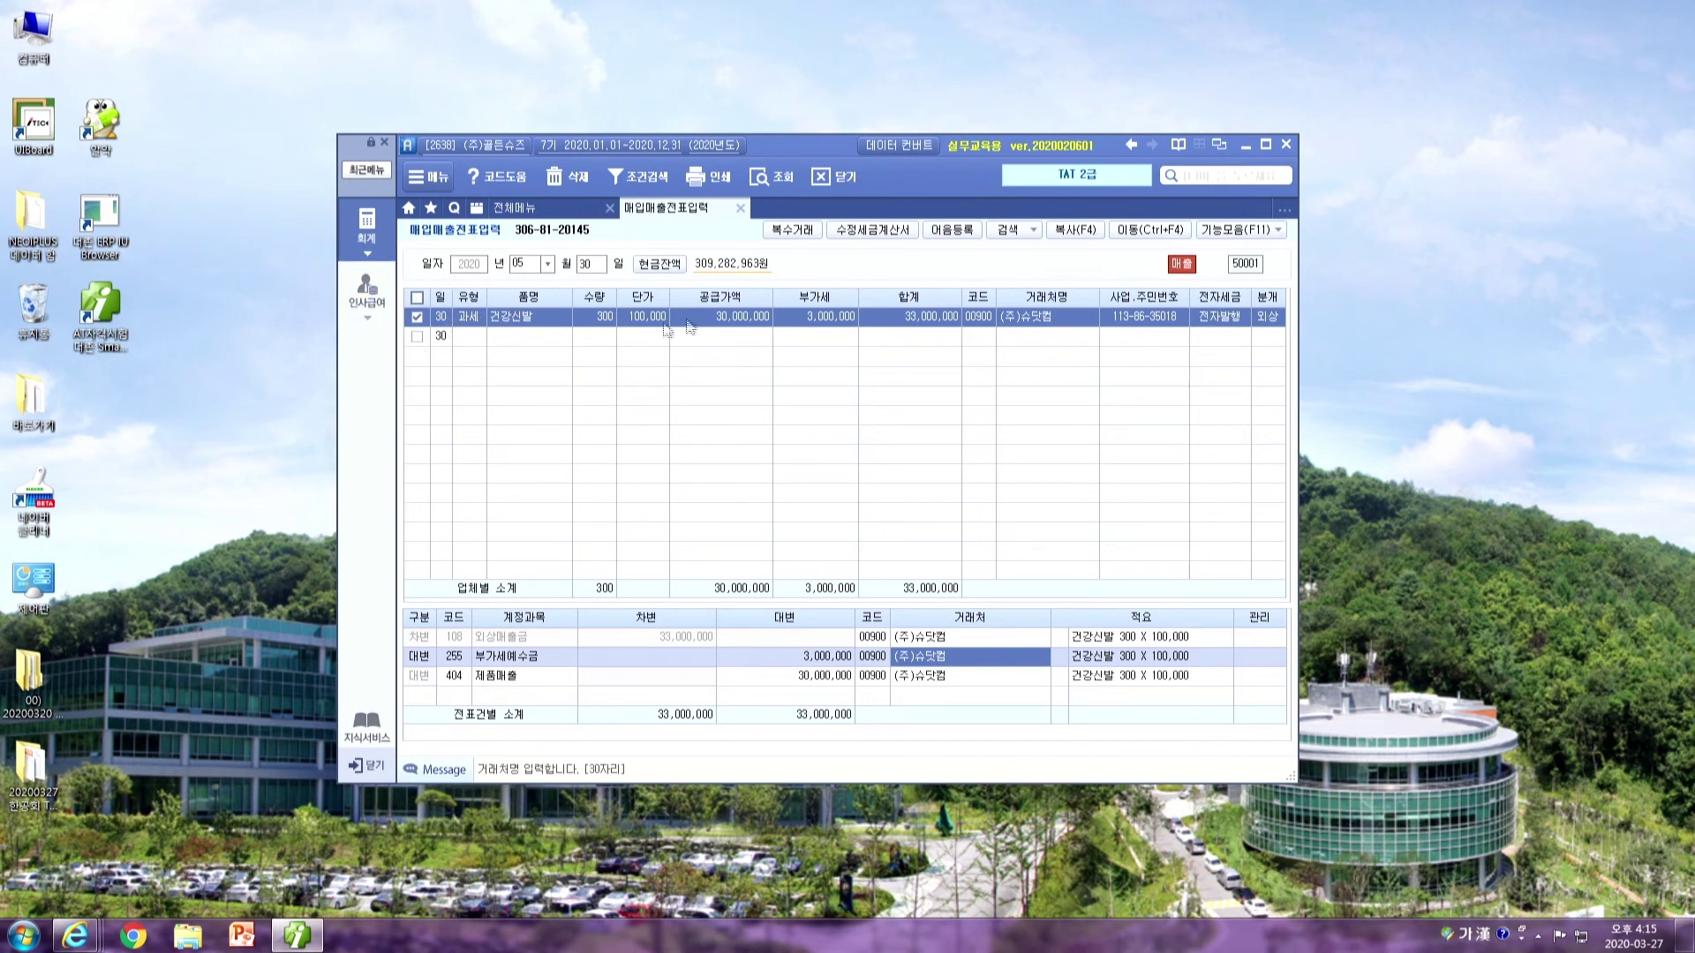
left_click(847, 316)
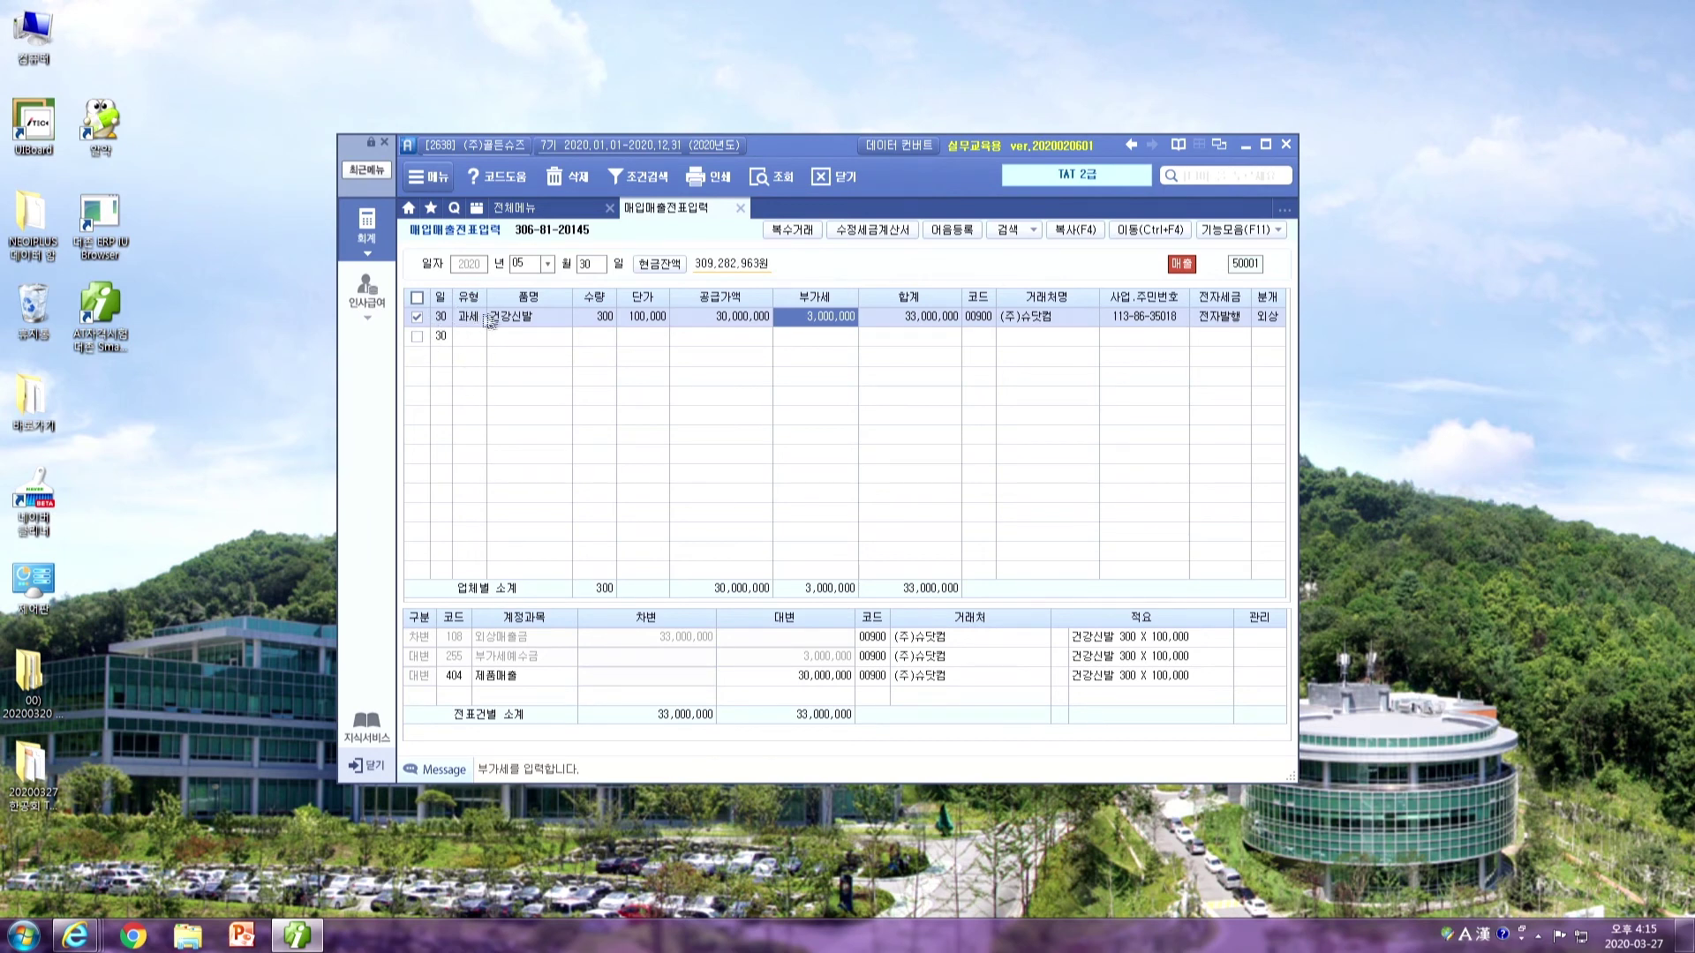
left_click_drag(759, 316, 798, 323)
left_click(848, 229)
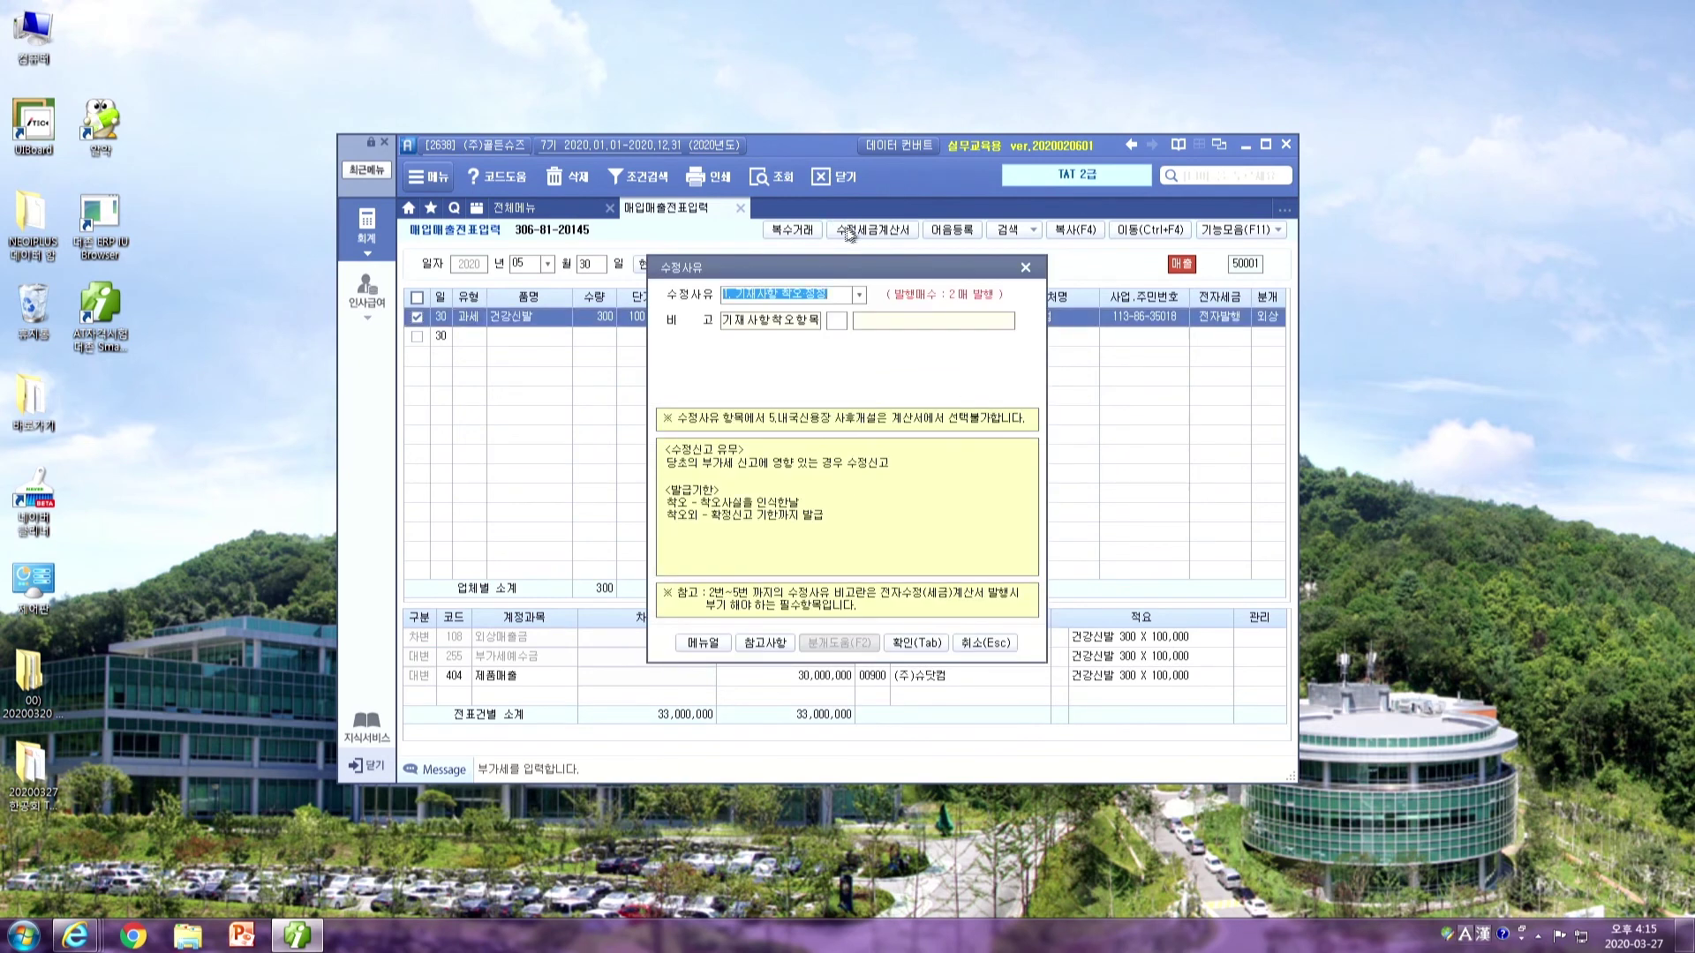
left_click(859, 294)
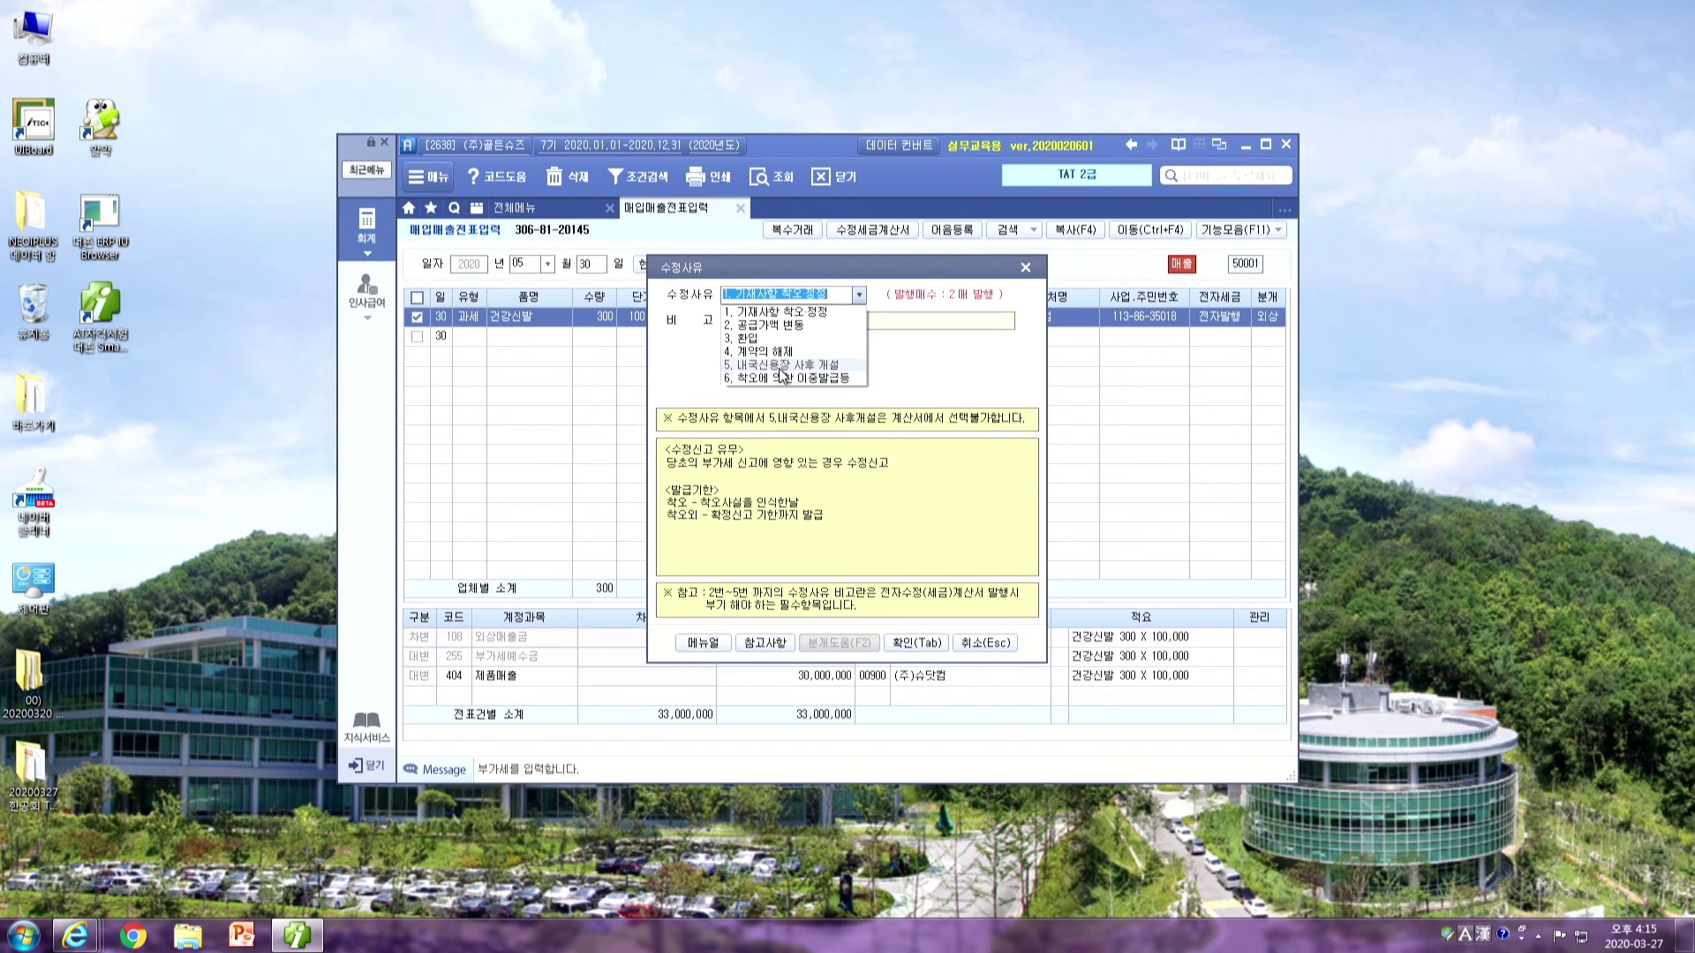
left_click(781, 365)
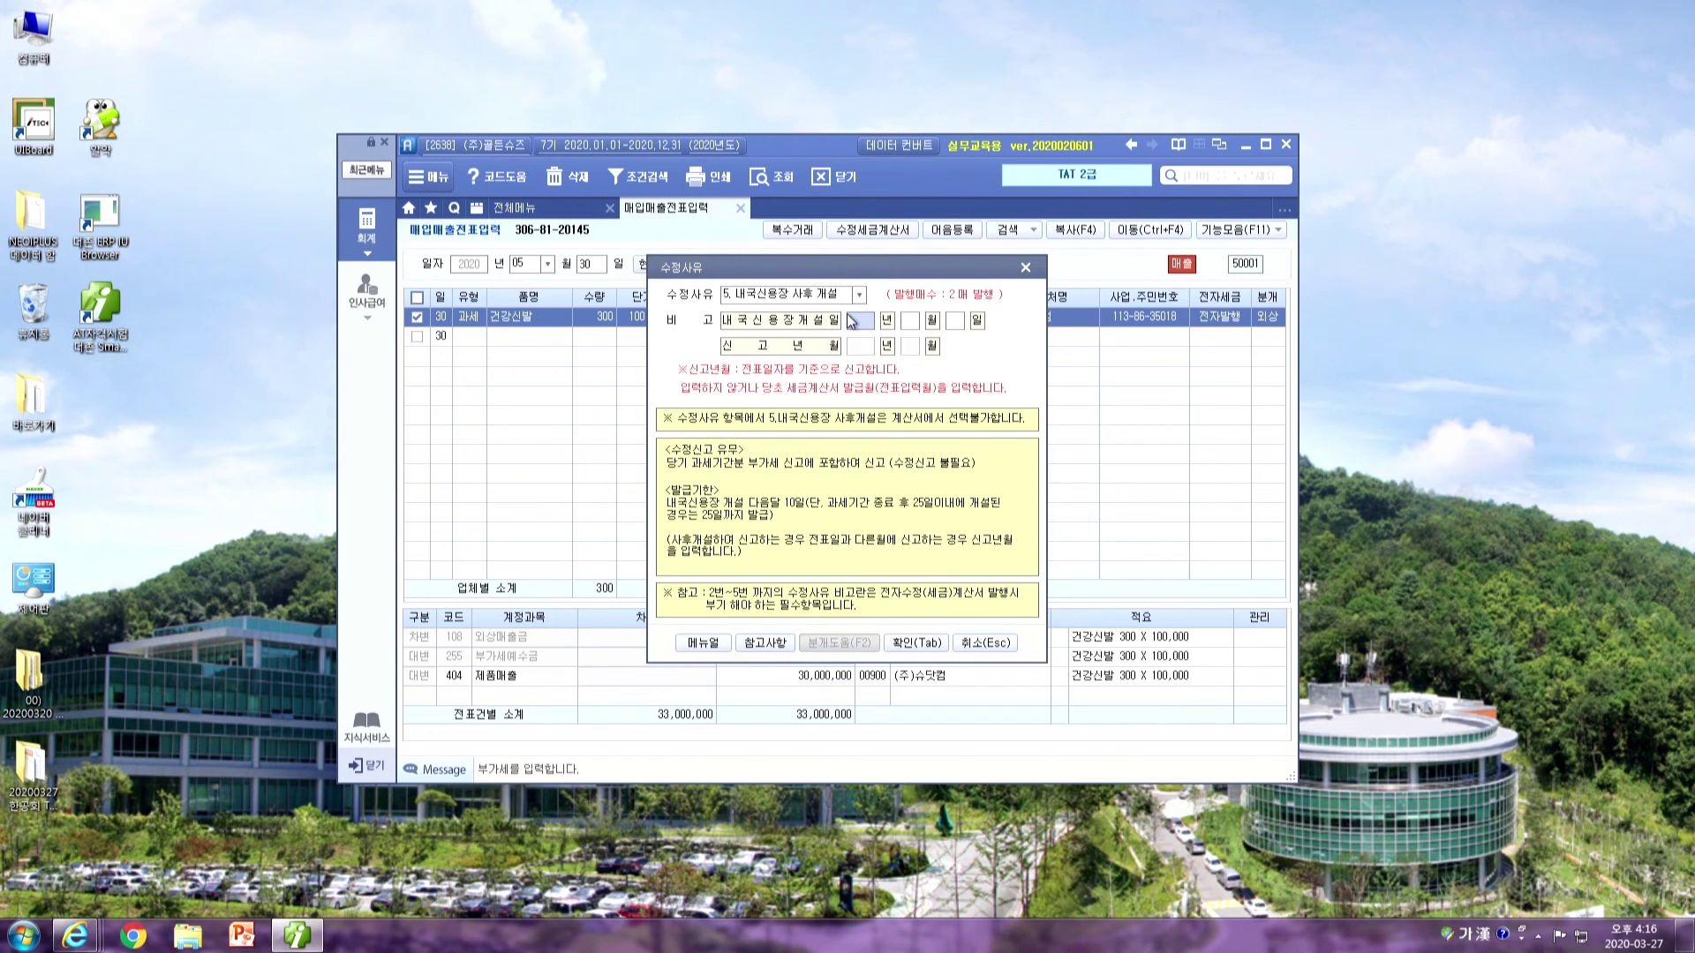
Set the local letter of credit opening date (내국신용장개설일) to 2020-06-15 and the 신고년월 to 2020-05, and confirm the correction reason
type("202006115")
type("2020")
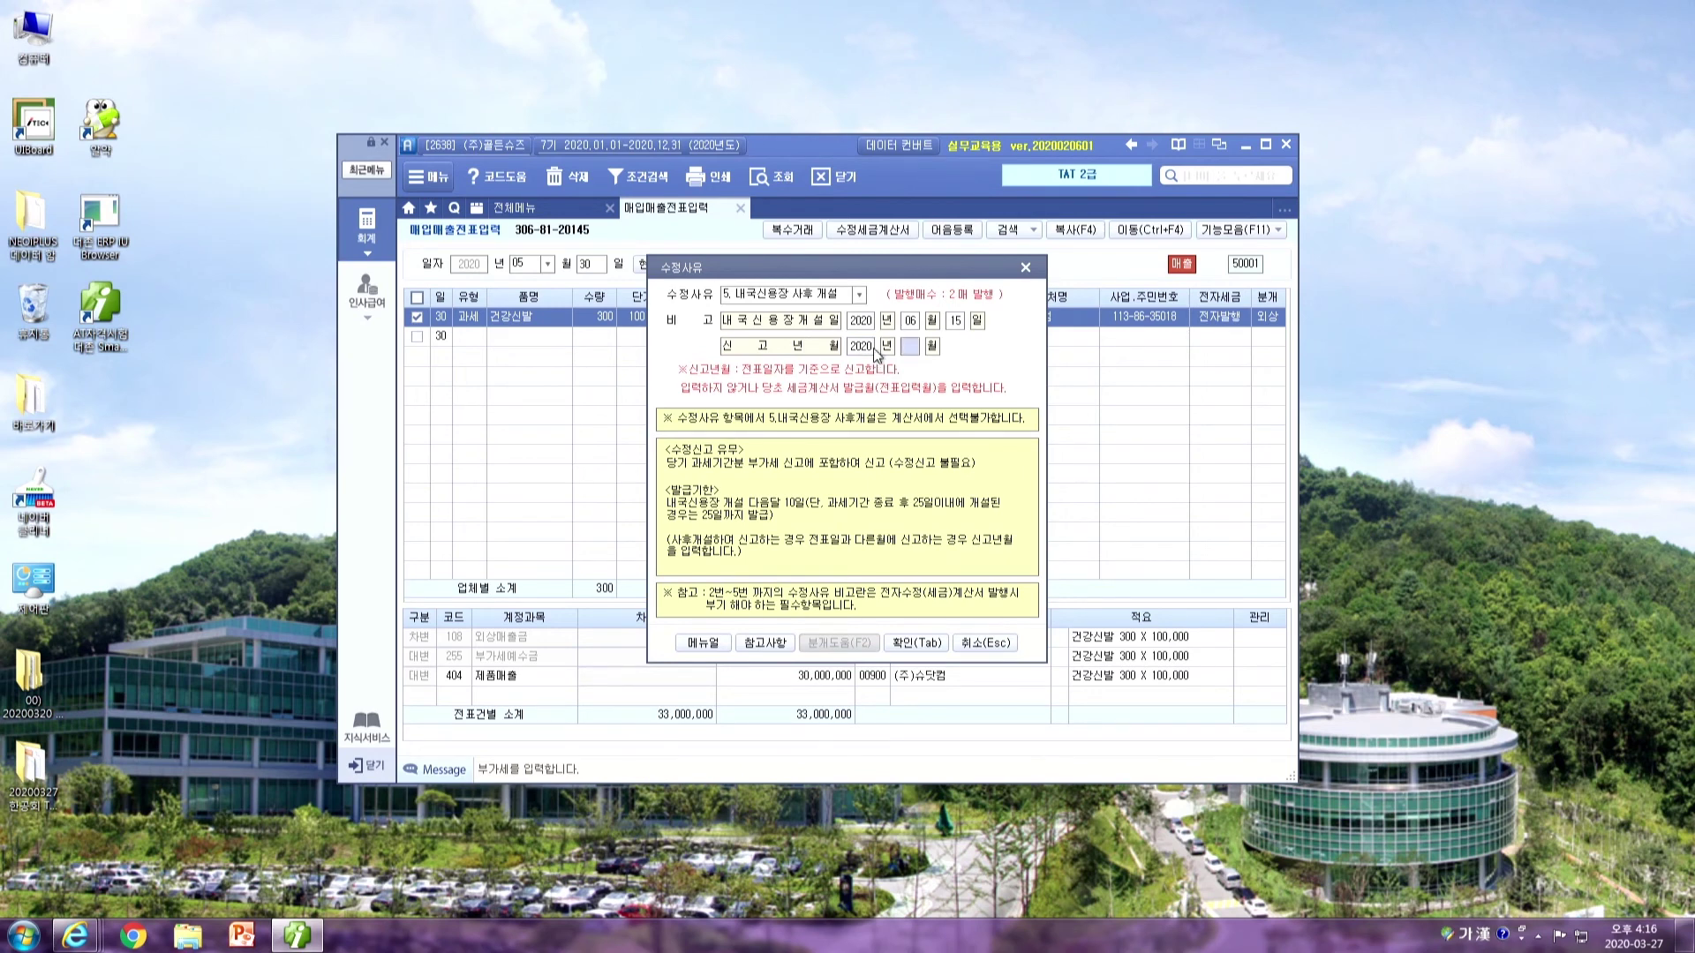
type(" 년 05")
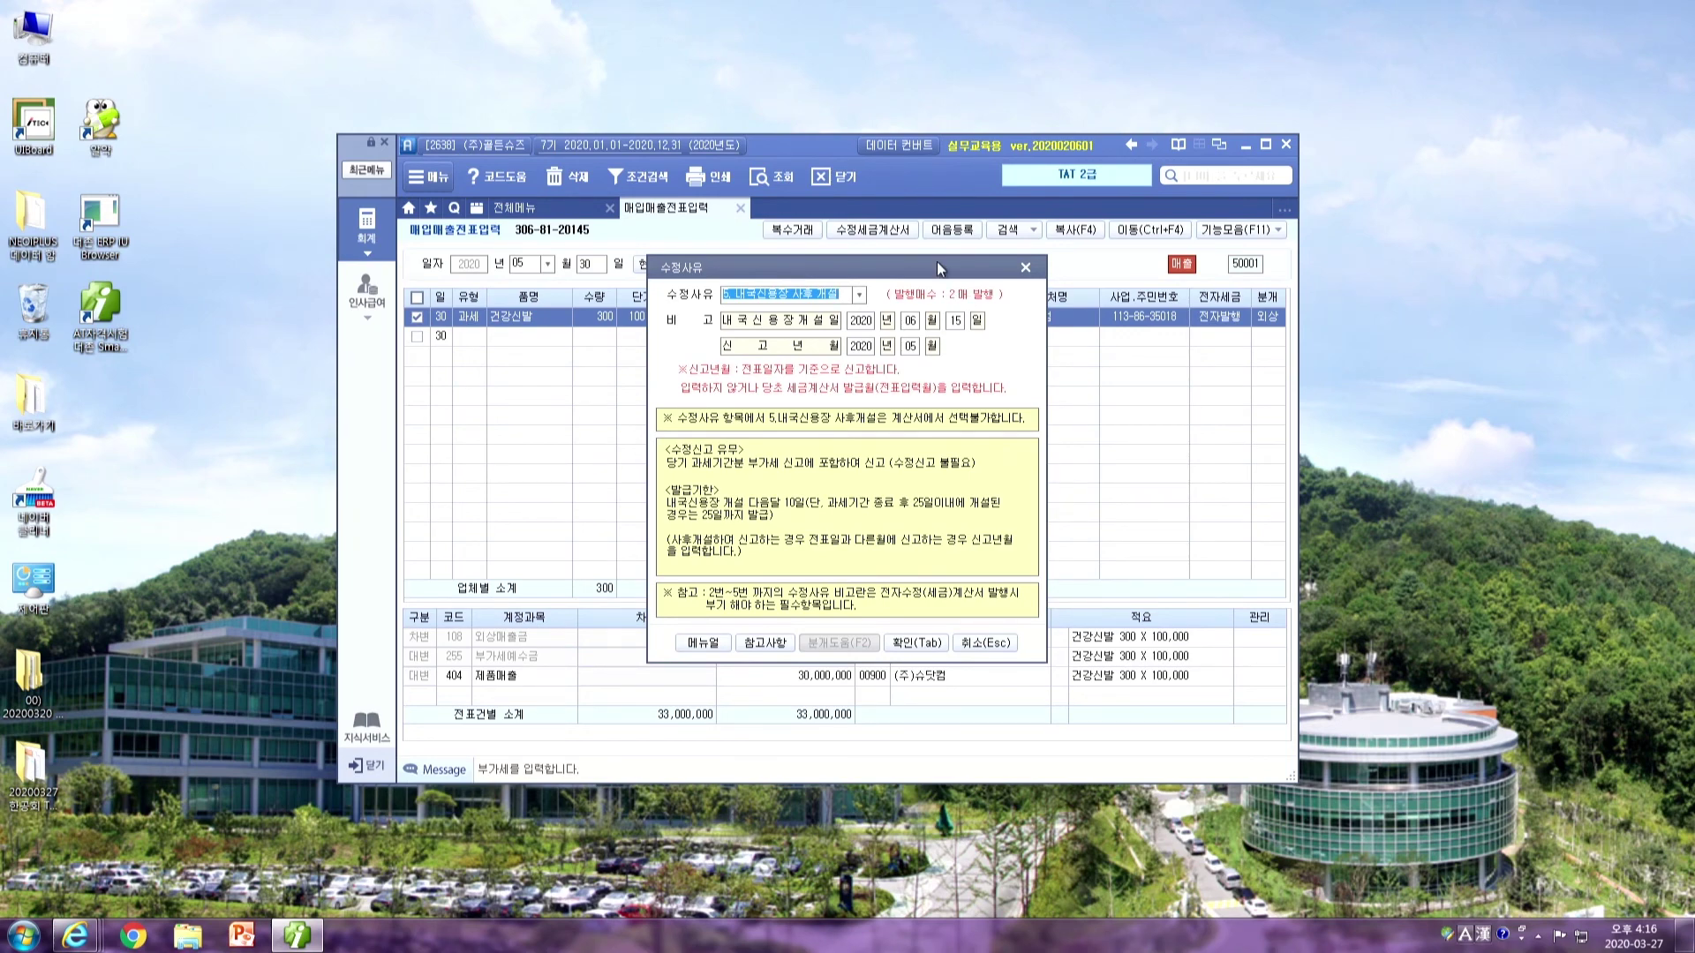
left_click_drag(936, 261, 918, 357)
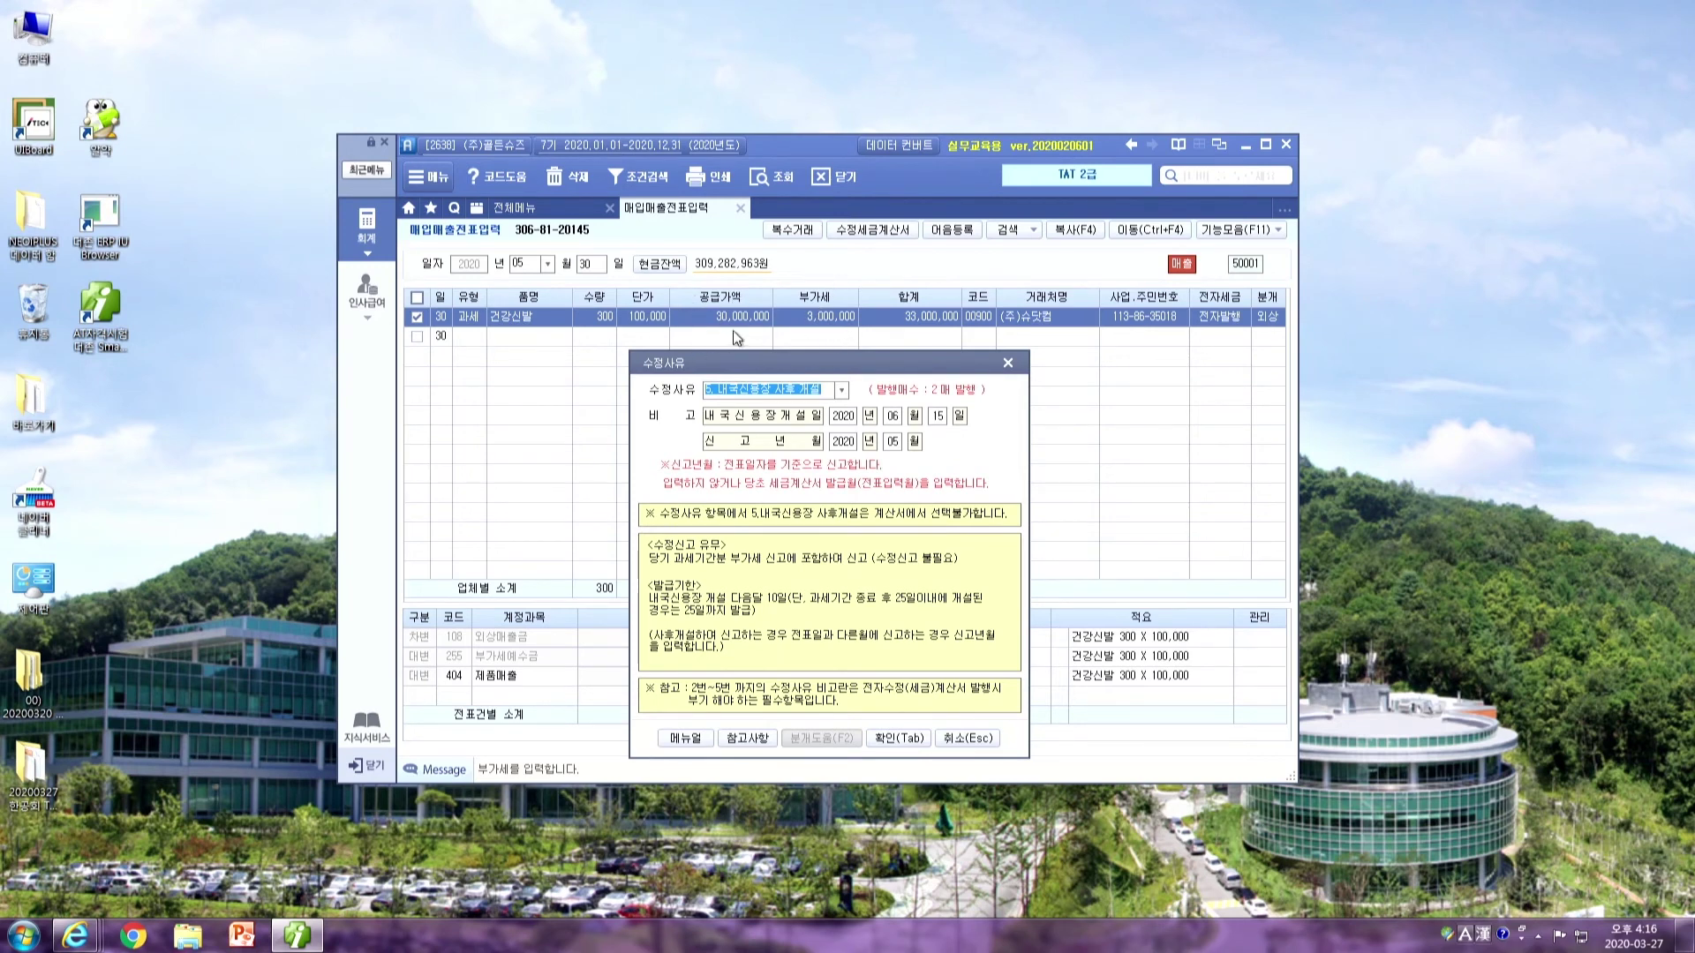
left_click_drag(857, 354, 857, 333)
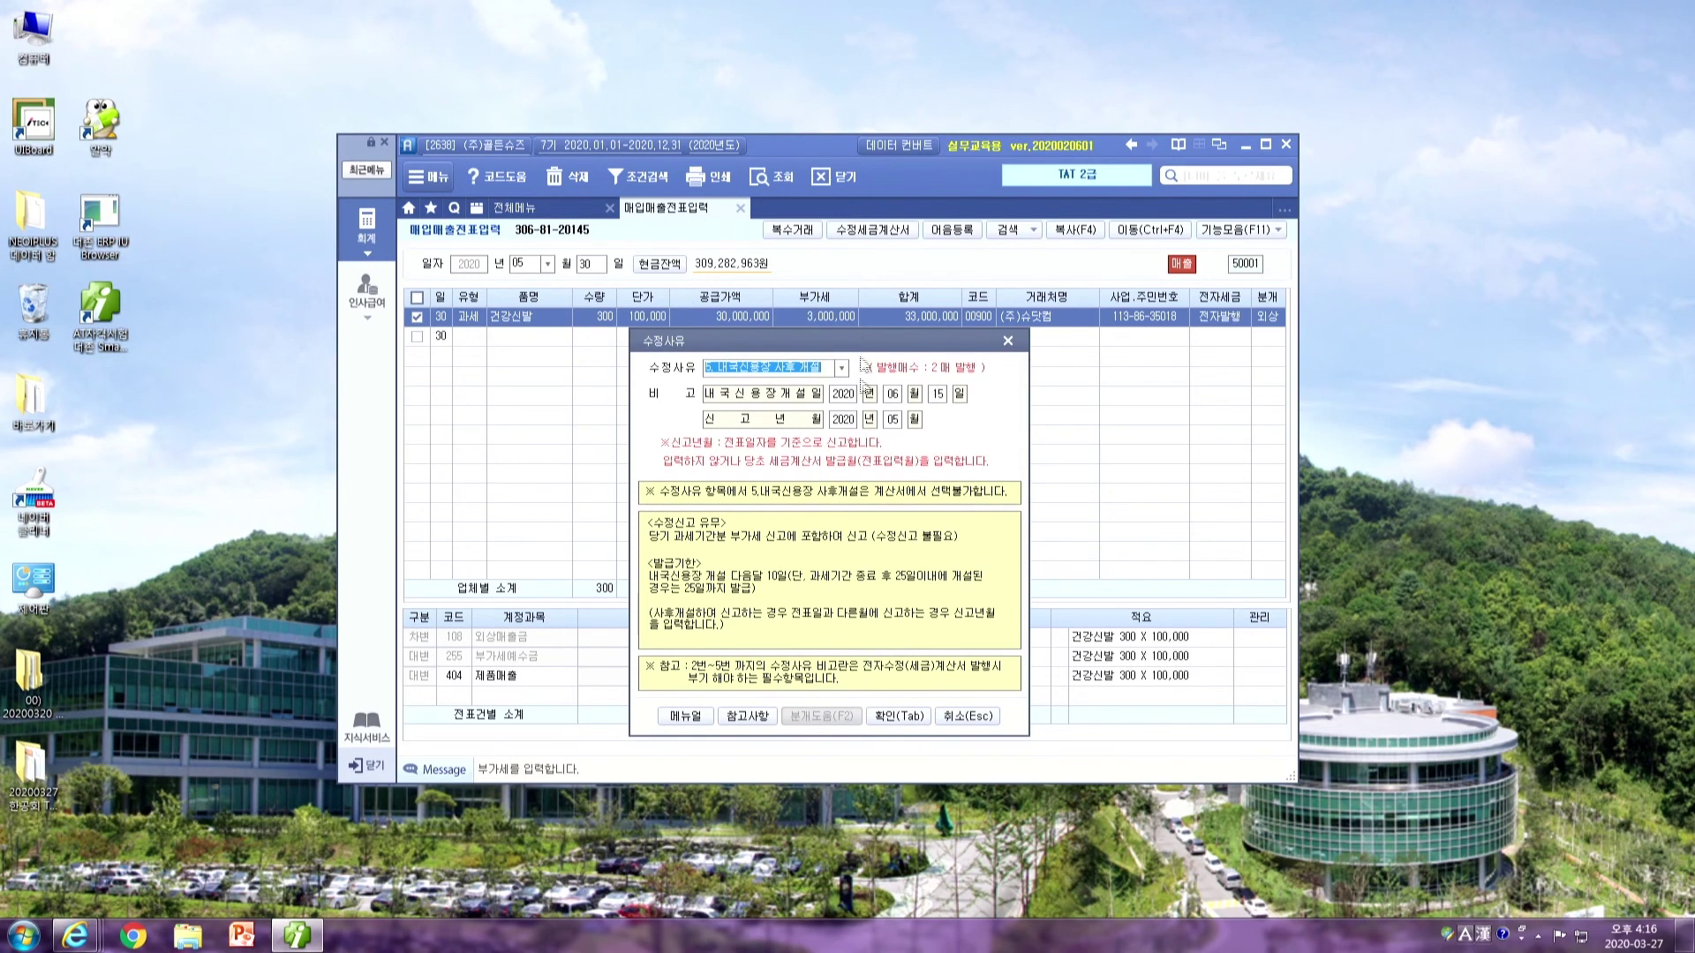
left_click(898, 715)
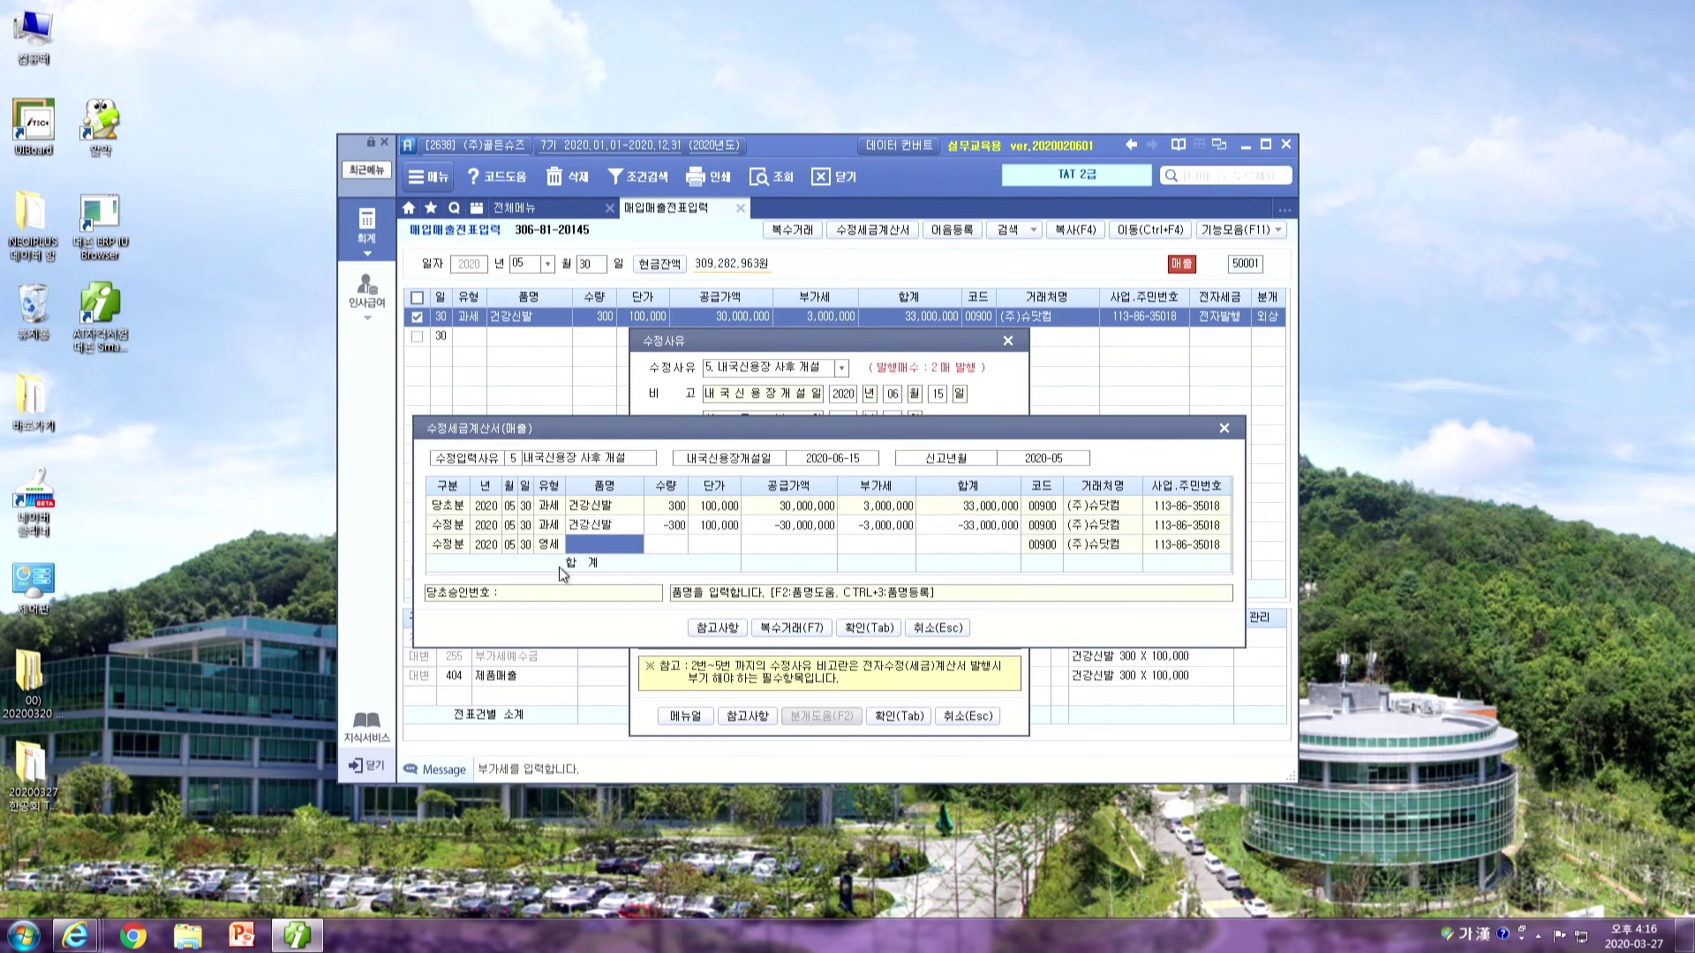
Fill in the zero-rated (영세) correction line with item 건강신발, quantity 300 and unit price 100,000, leaving the VAT blank
key("Return")
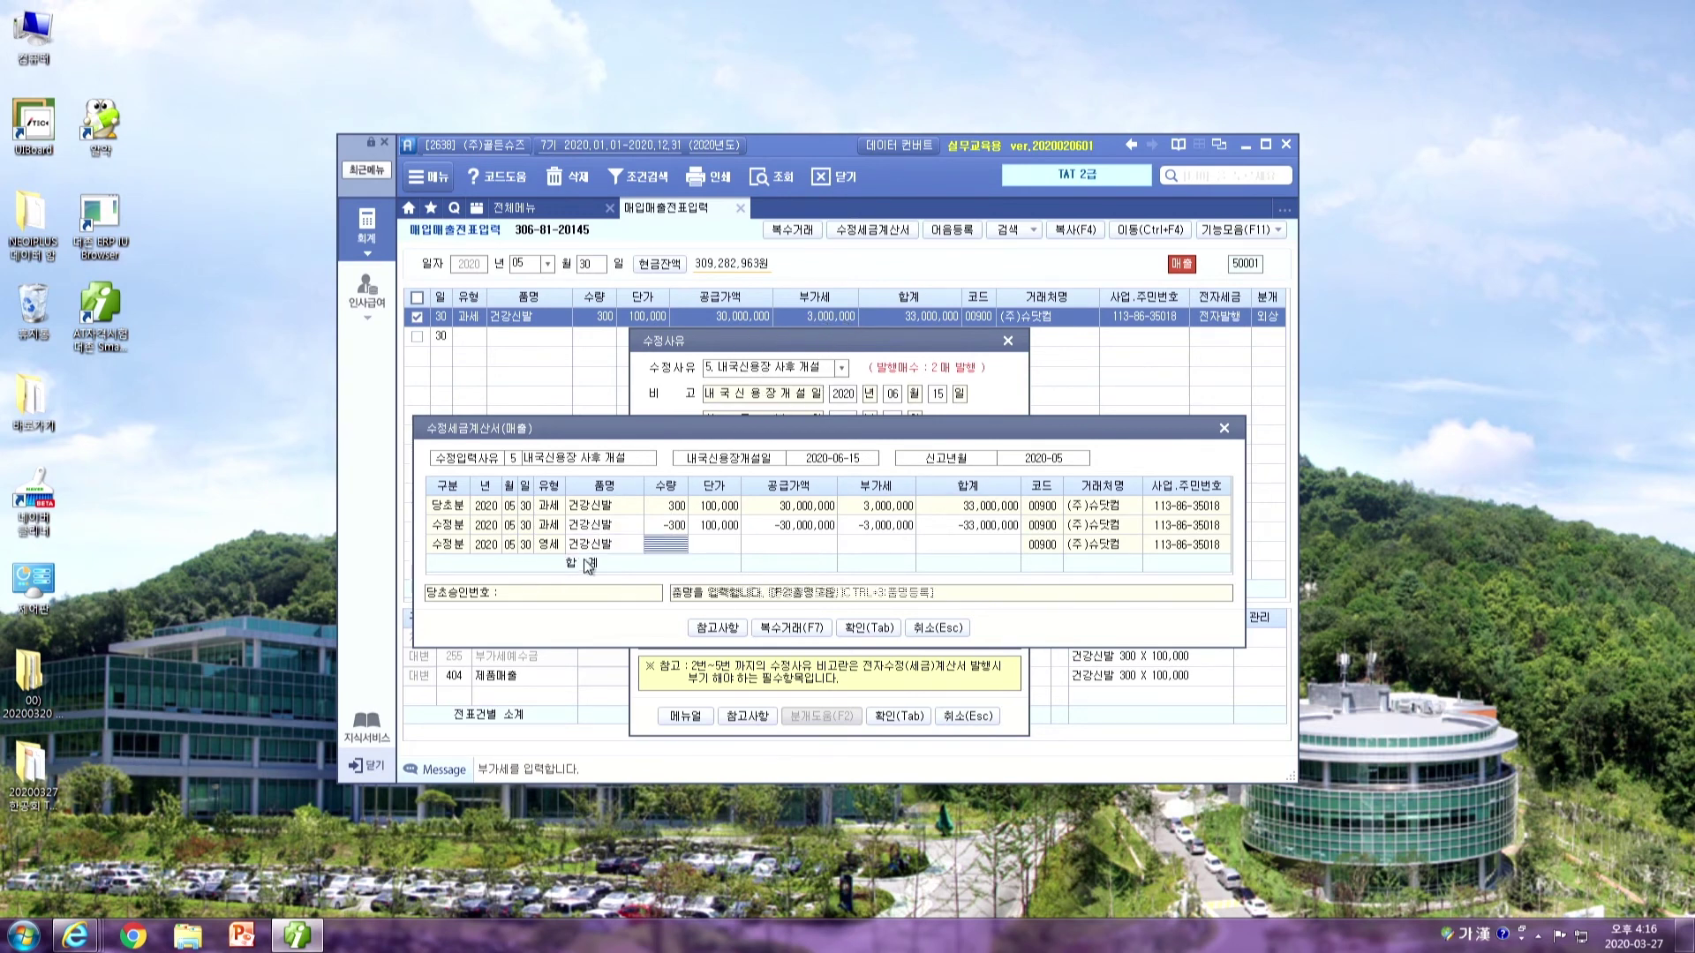
type("300")
key("Return")
type("100,000")
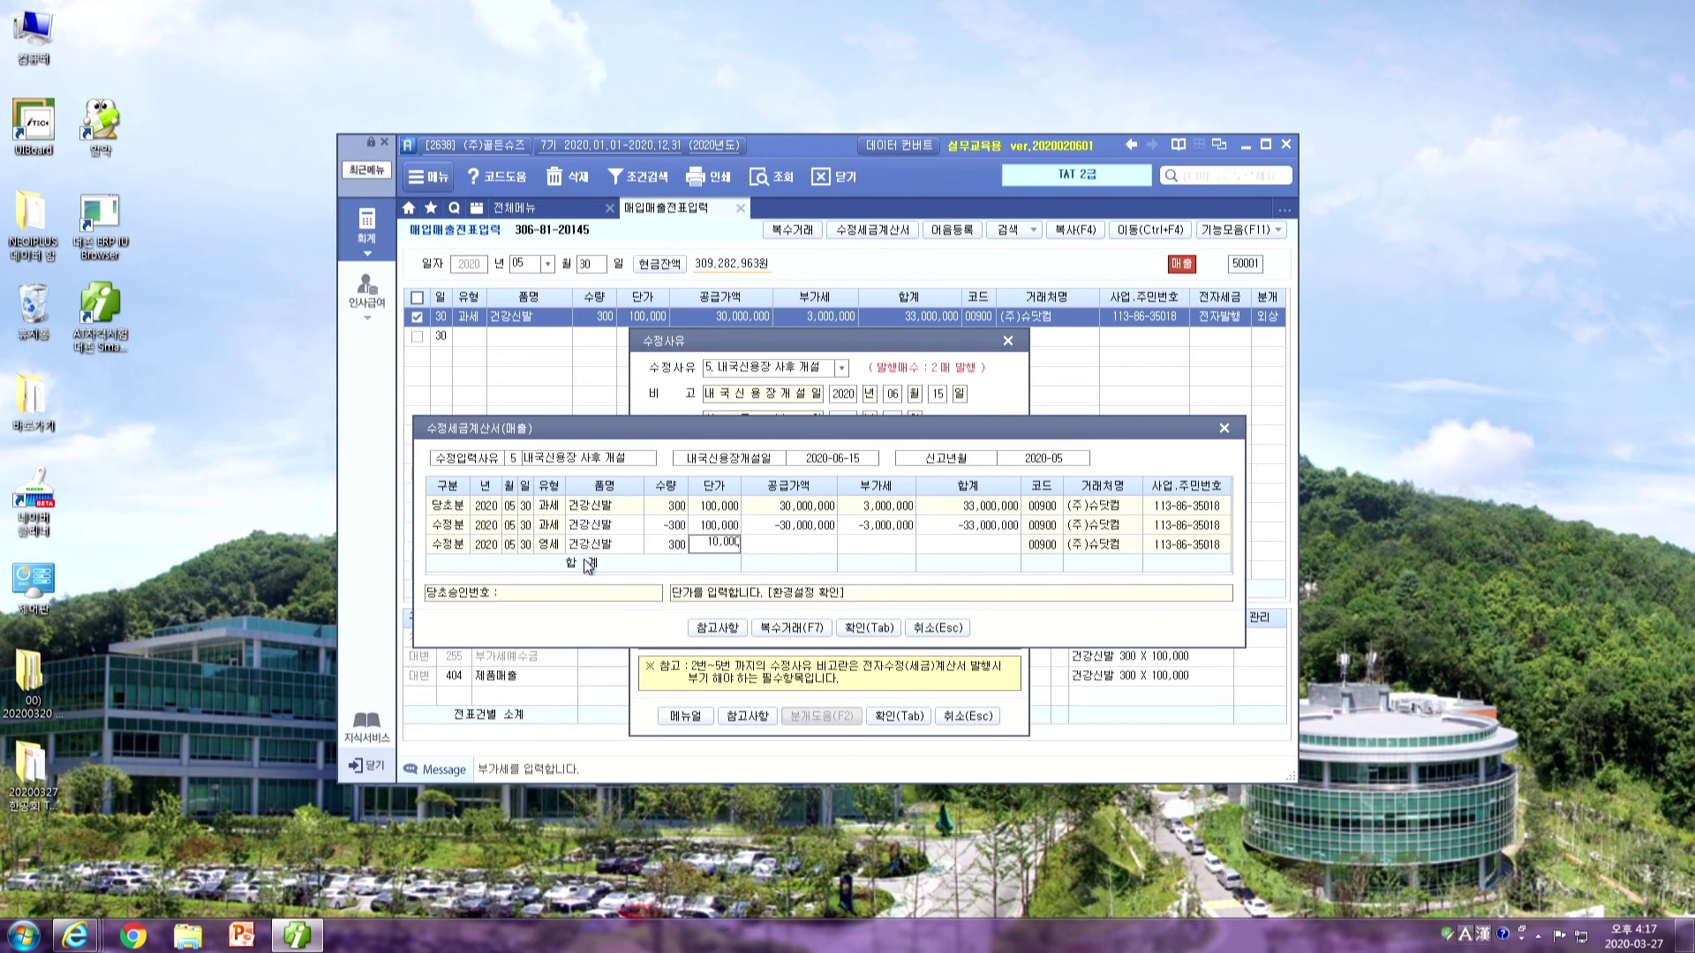
key("Return")
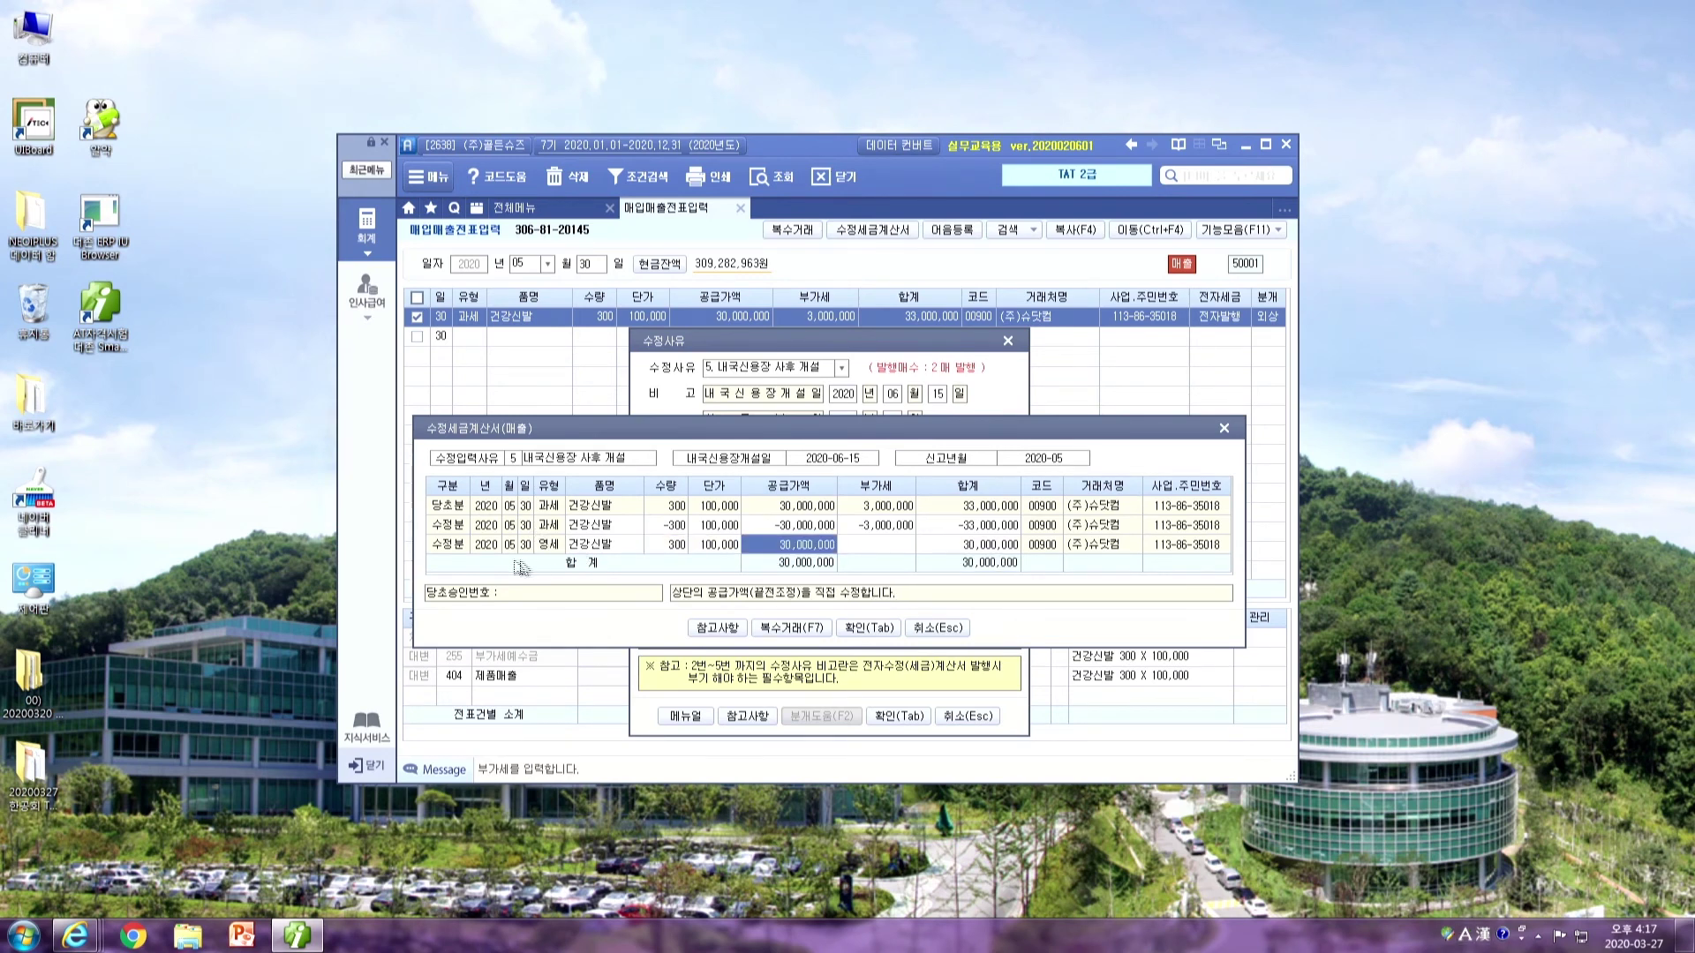
left_click(897, 540)
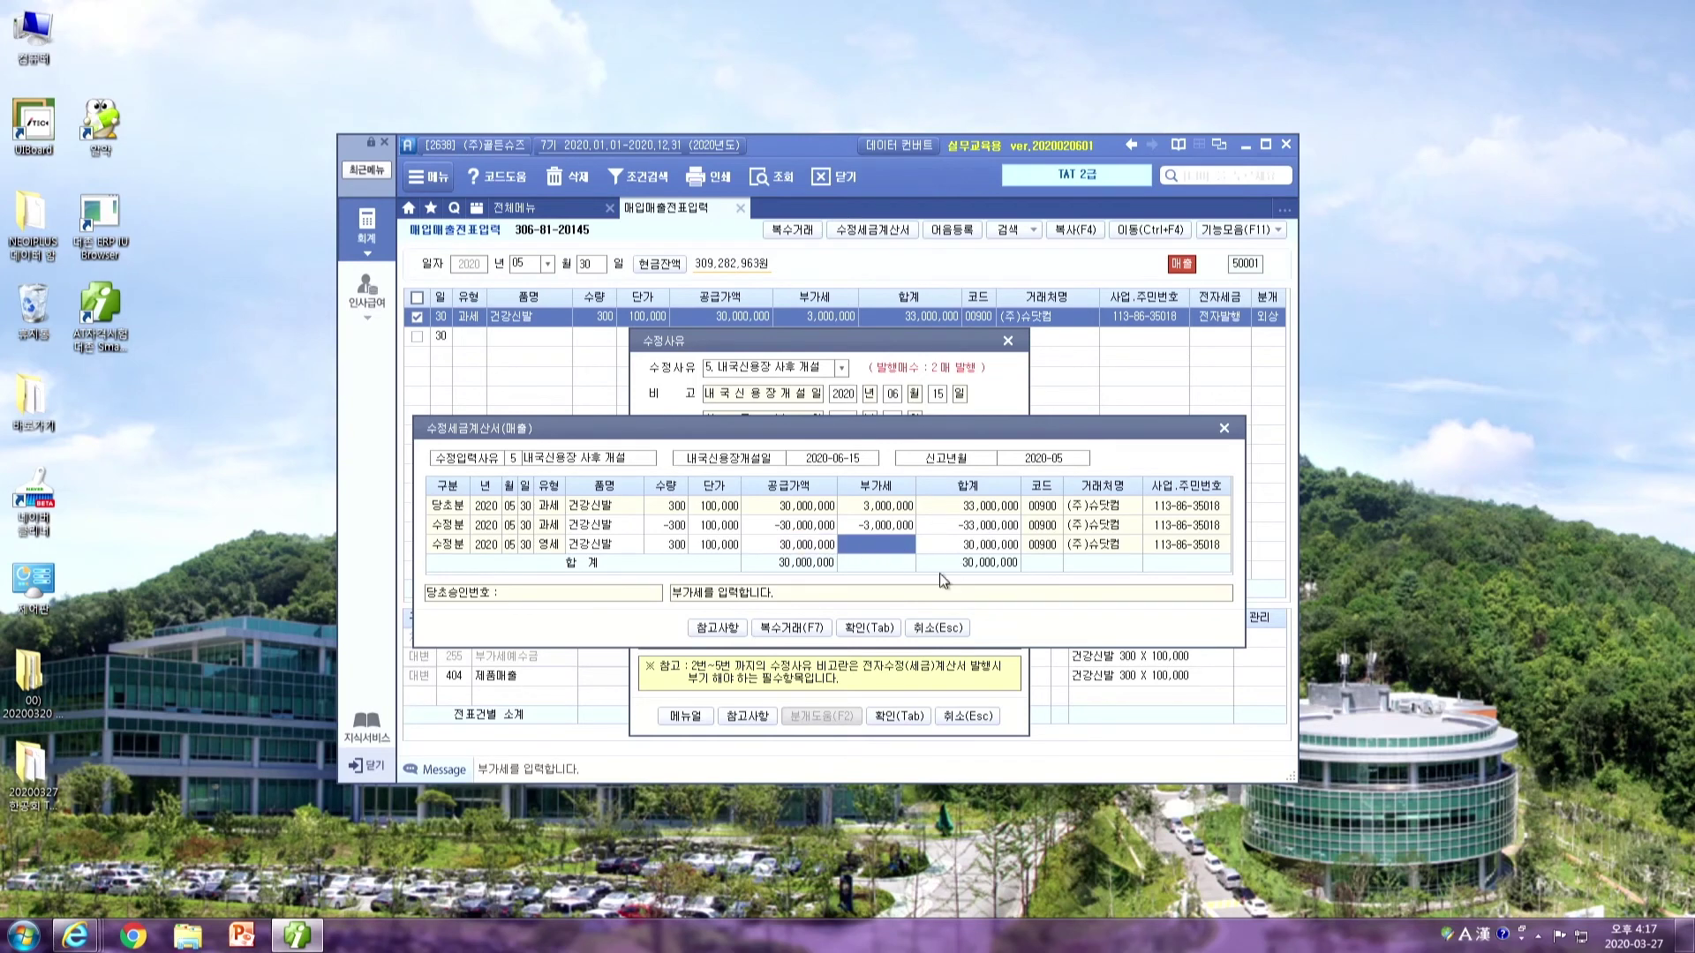
key("Return")
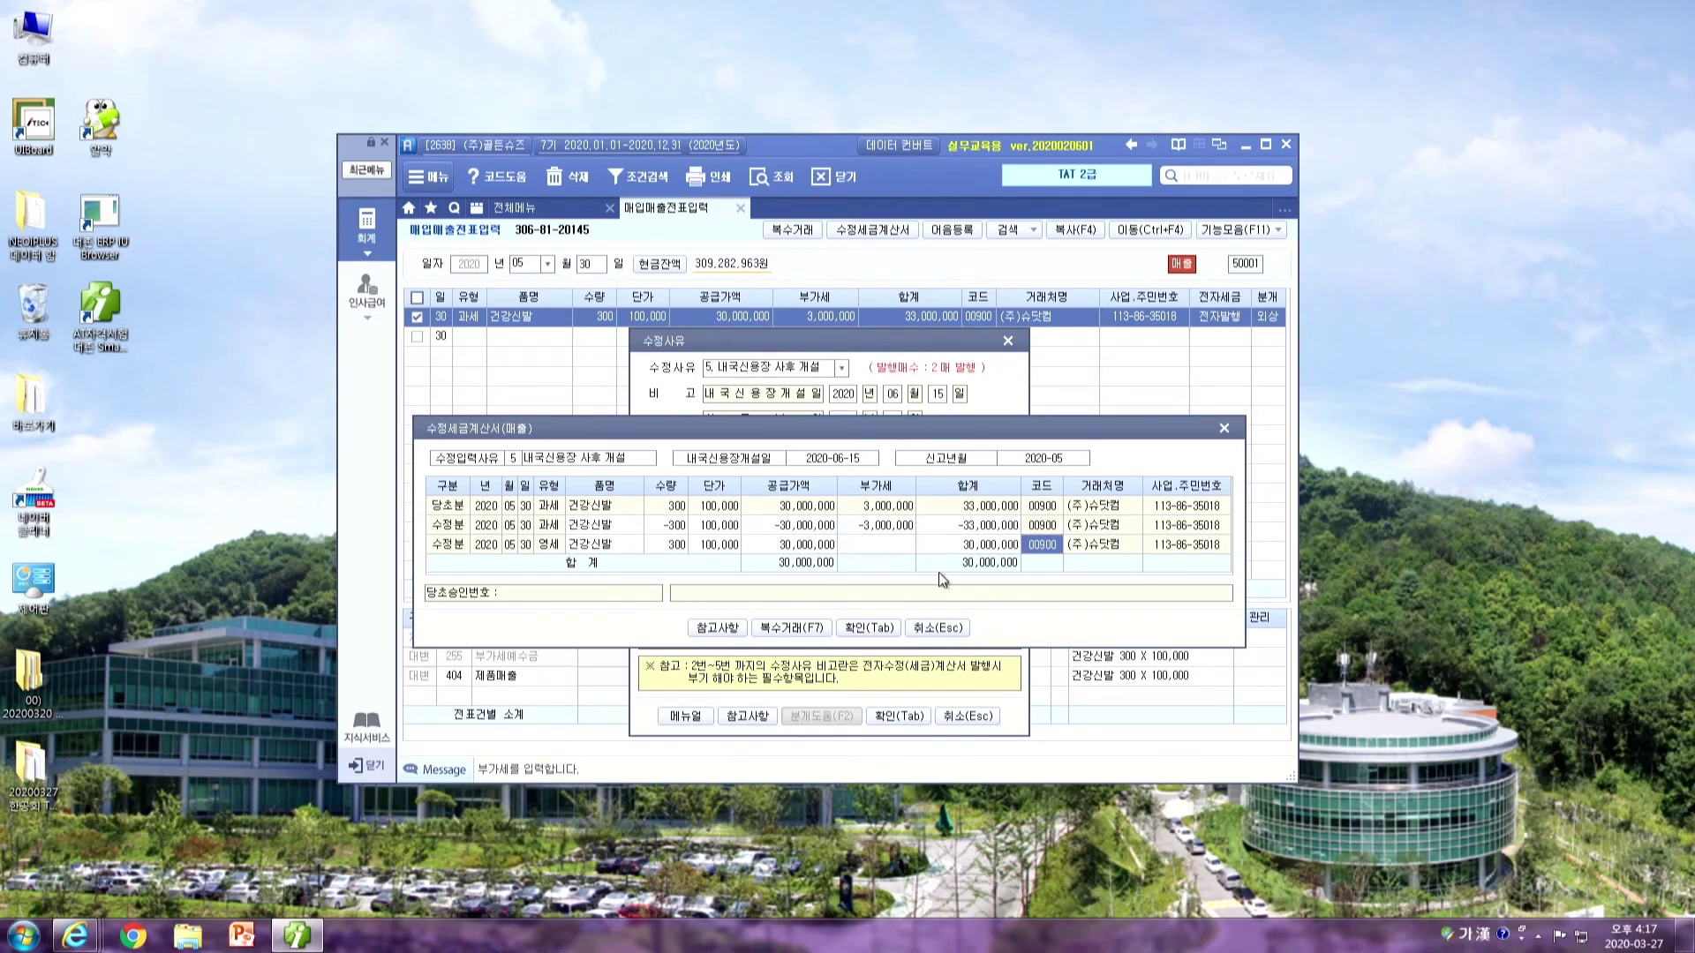
Review the 슈닷컴 correction lines and confirm the 수정세금계산서 to post them as vouchers
left_click(600, 530)
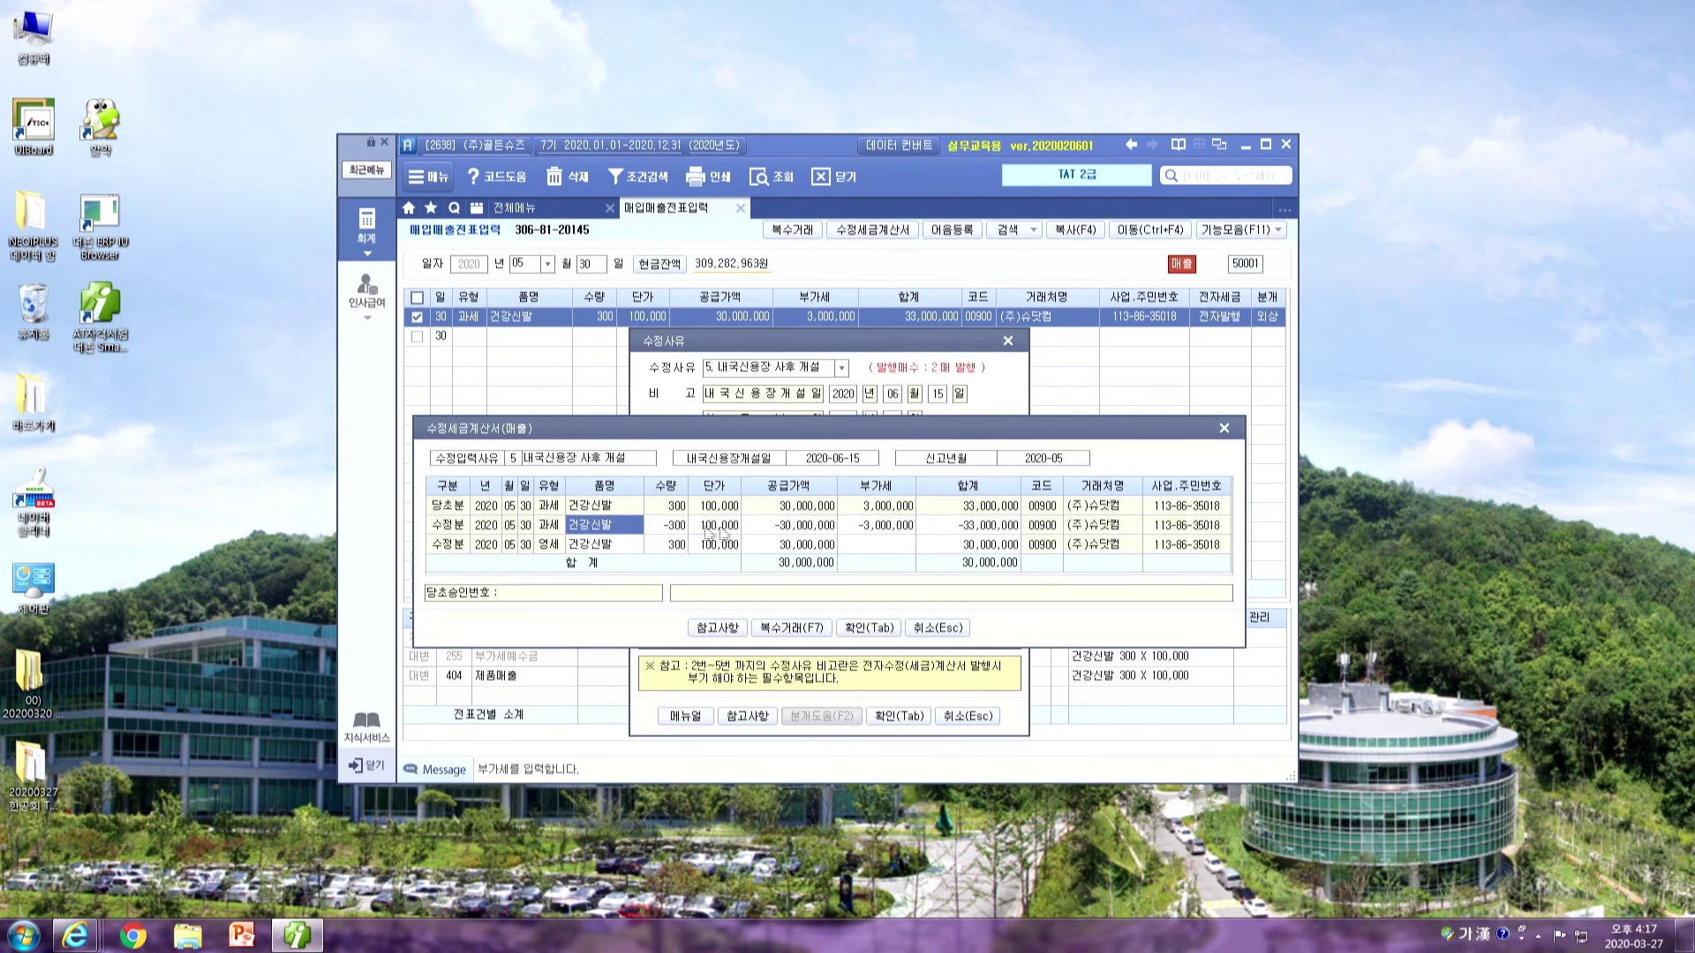
left_click(861, 628)
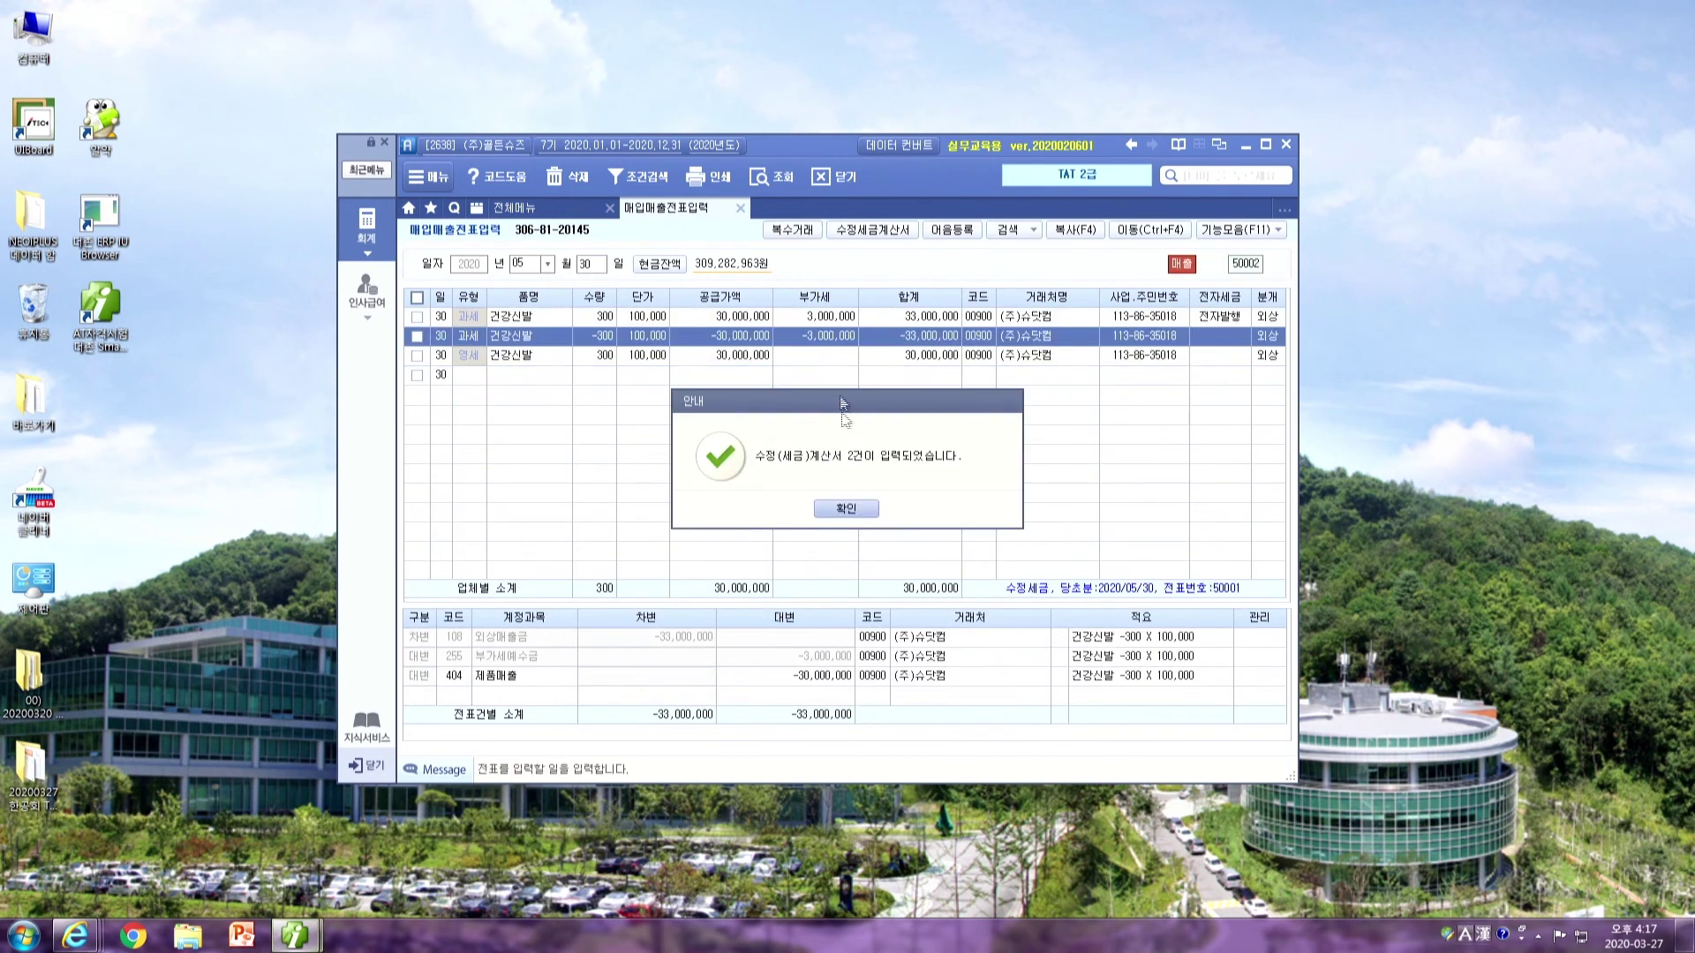
left_click(846, 510)
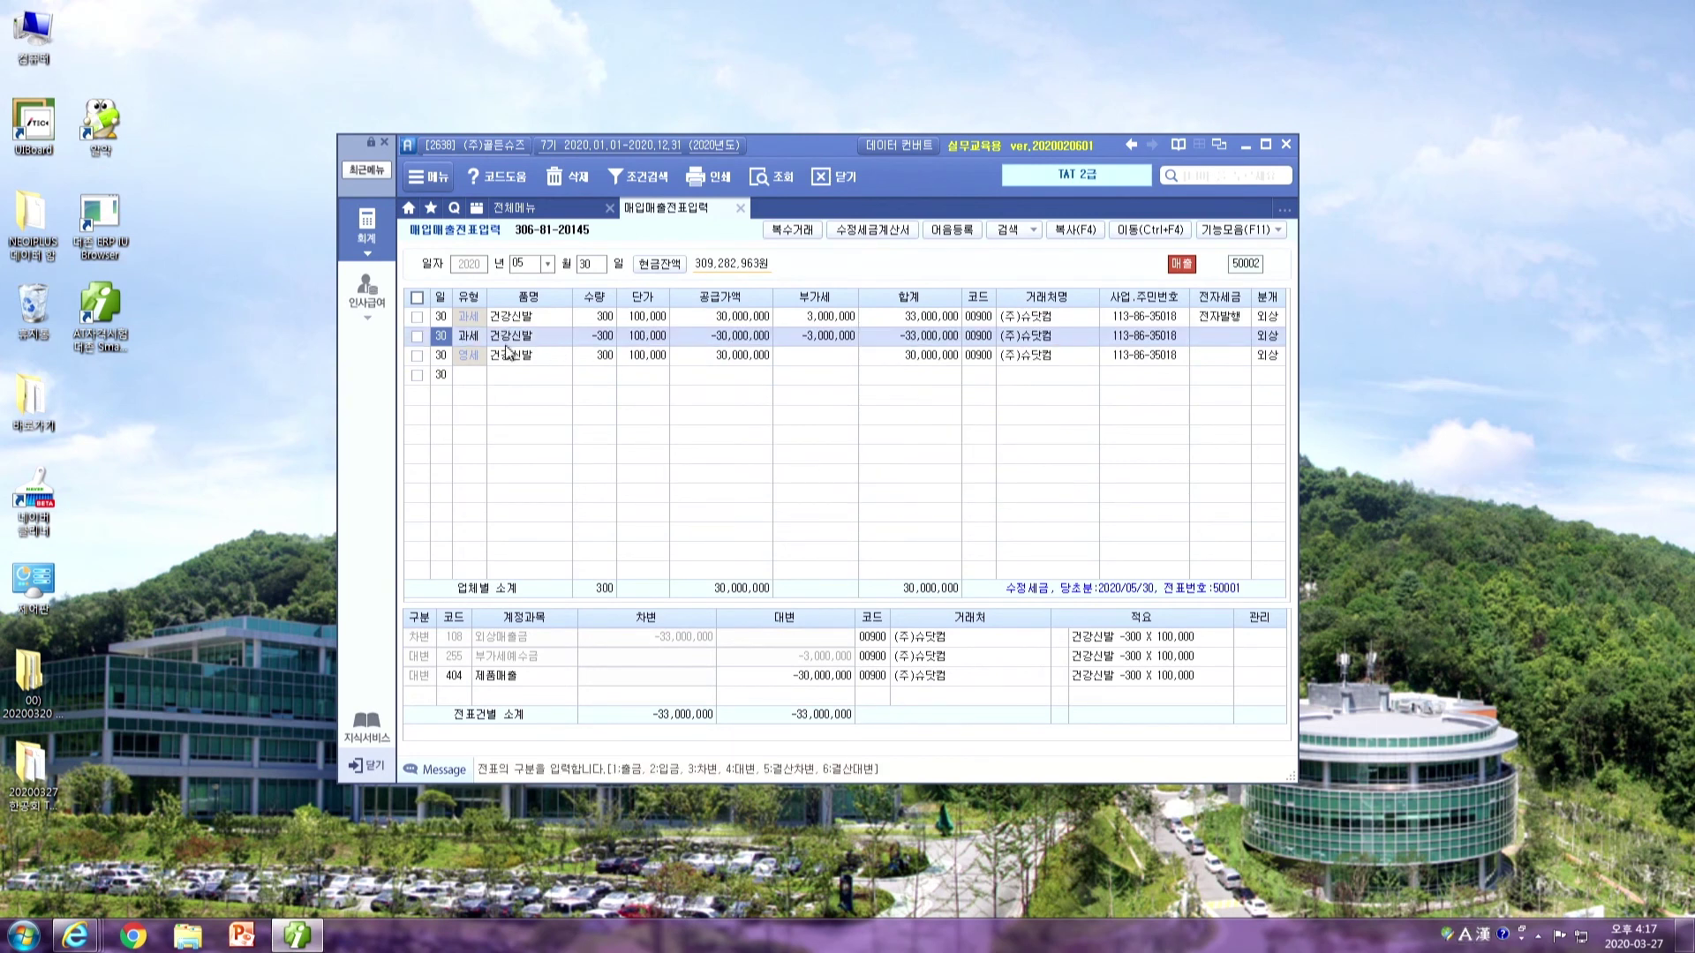
Compare the journal entries of the negative taxable (과세) and zero-rated (영세) 건강신발 lines, and check the original sale's 전자세금 field
left_click(737, 345)
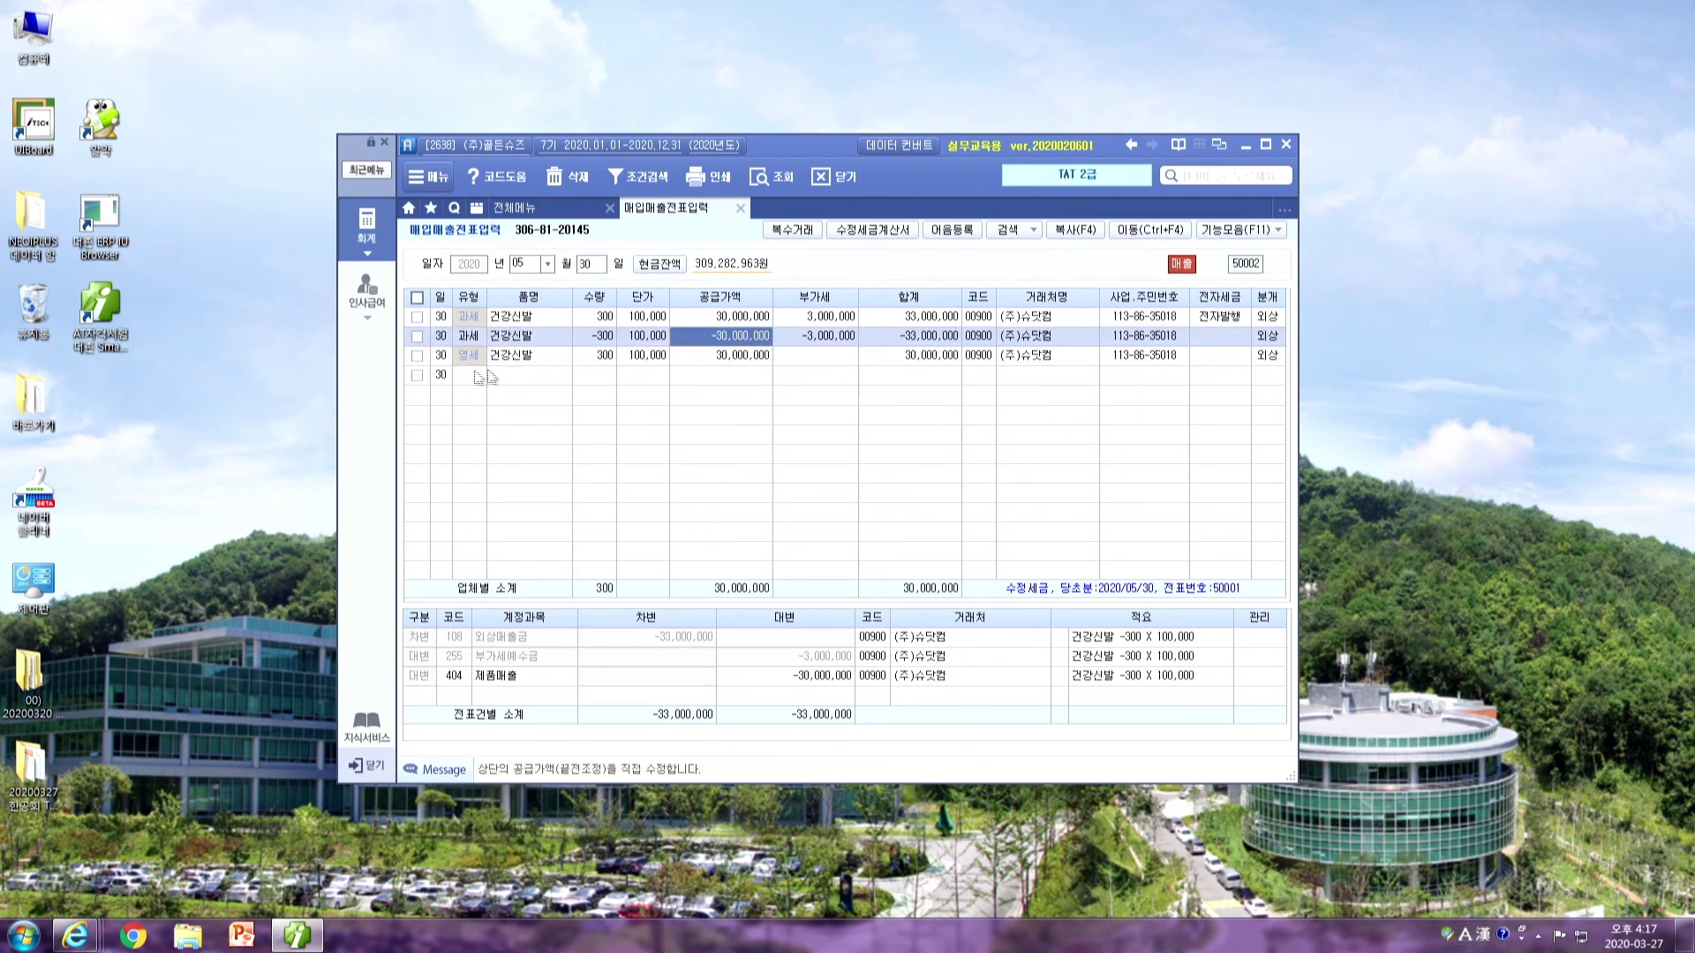
left_click(552, 357)
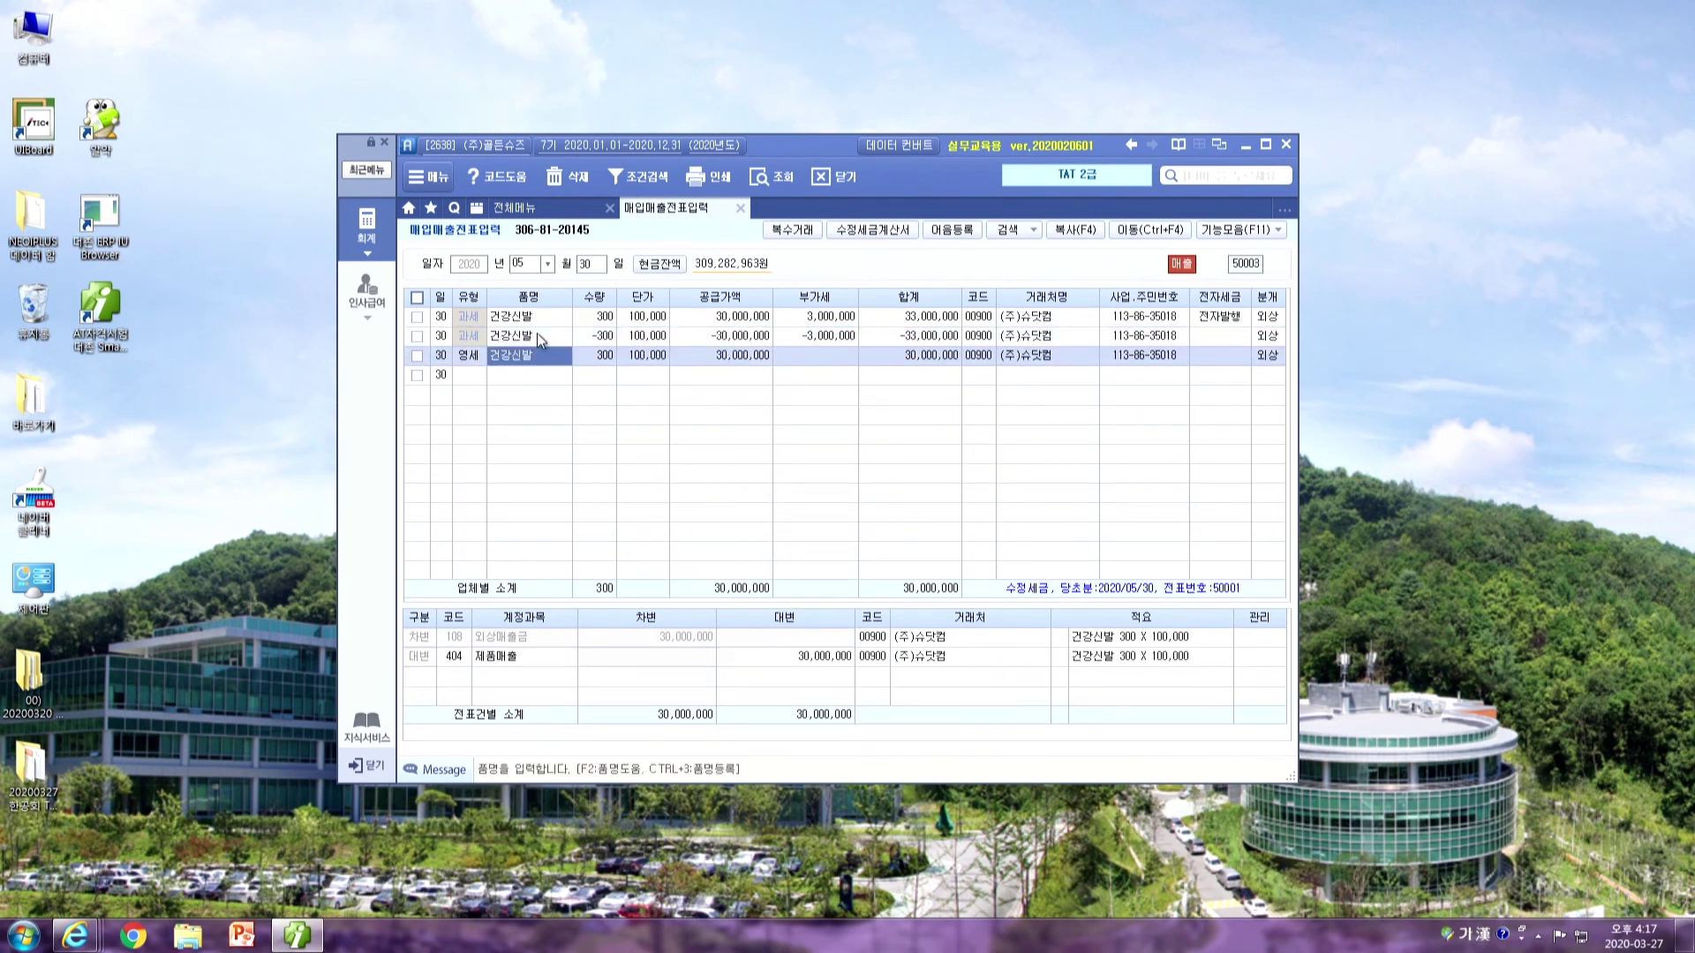
left_click(537, 332)
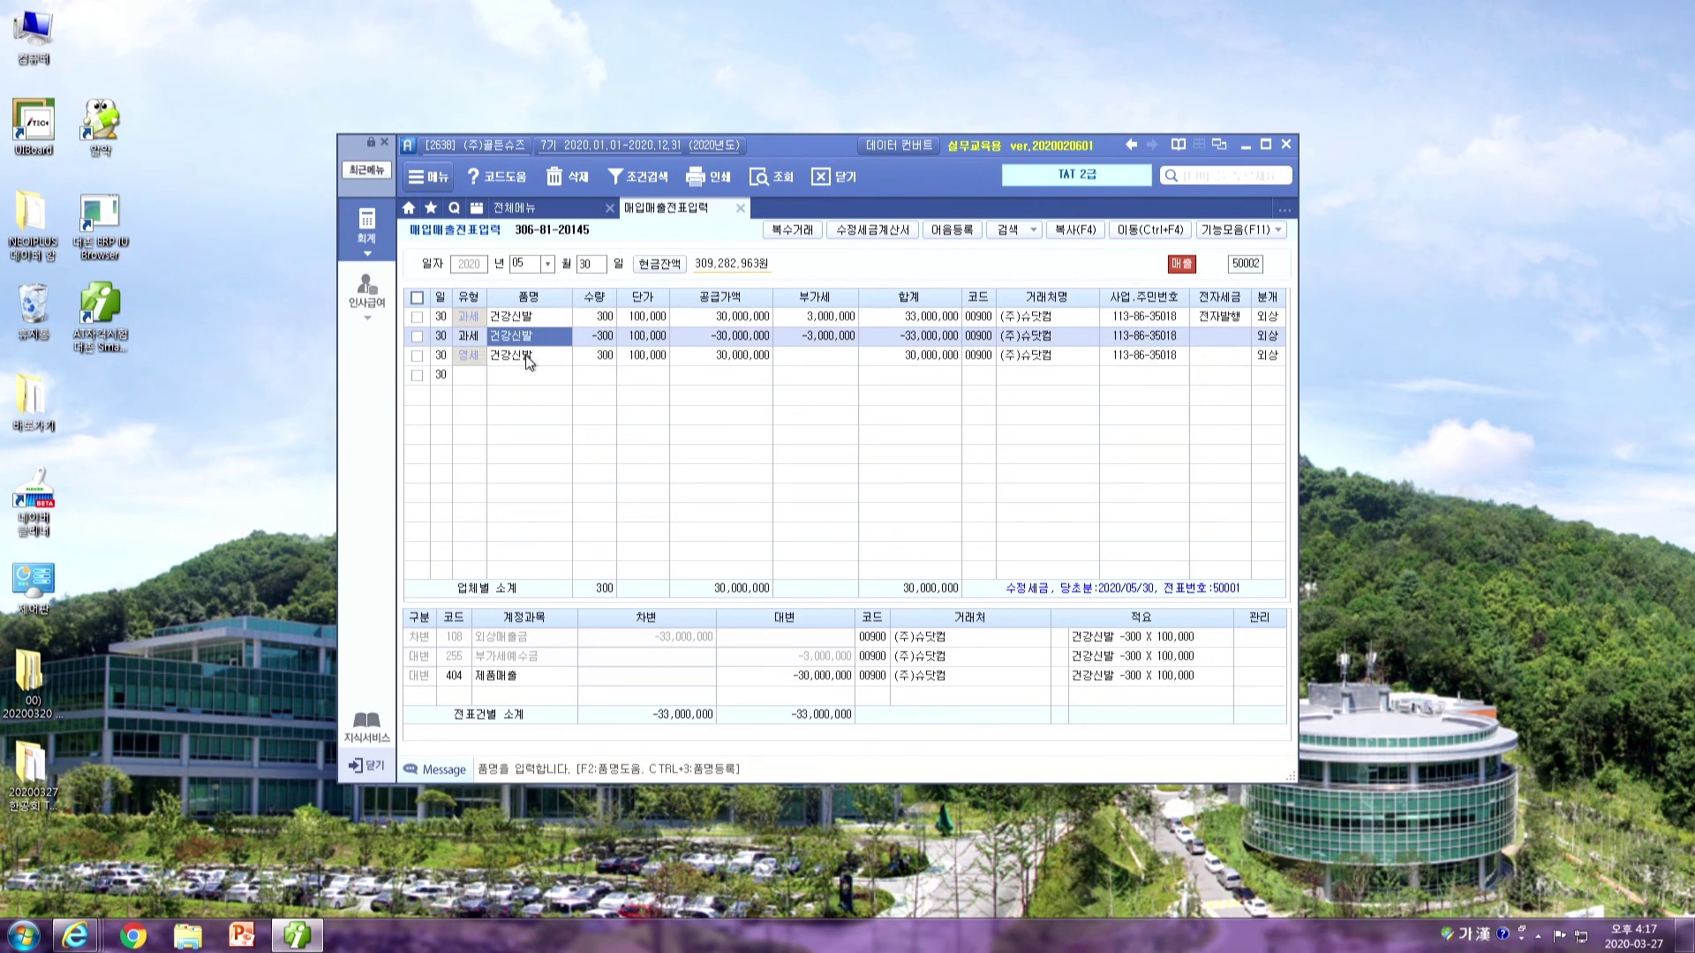
left_click(526, 355)
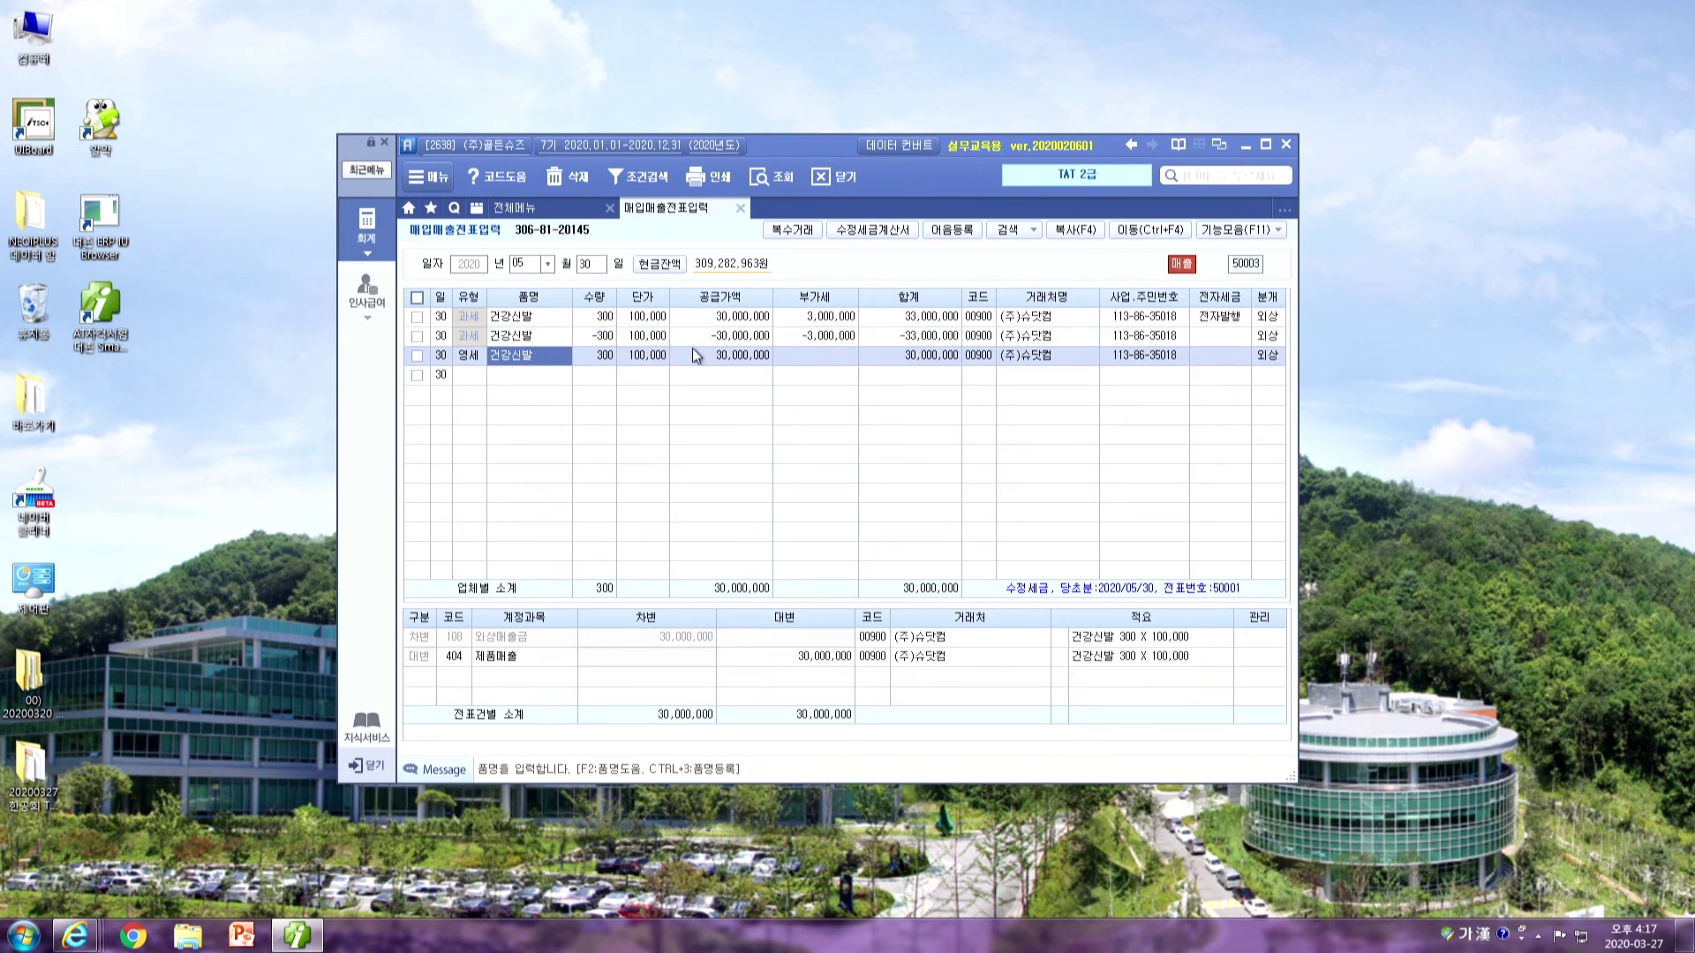
key("Up")
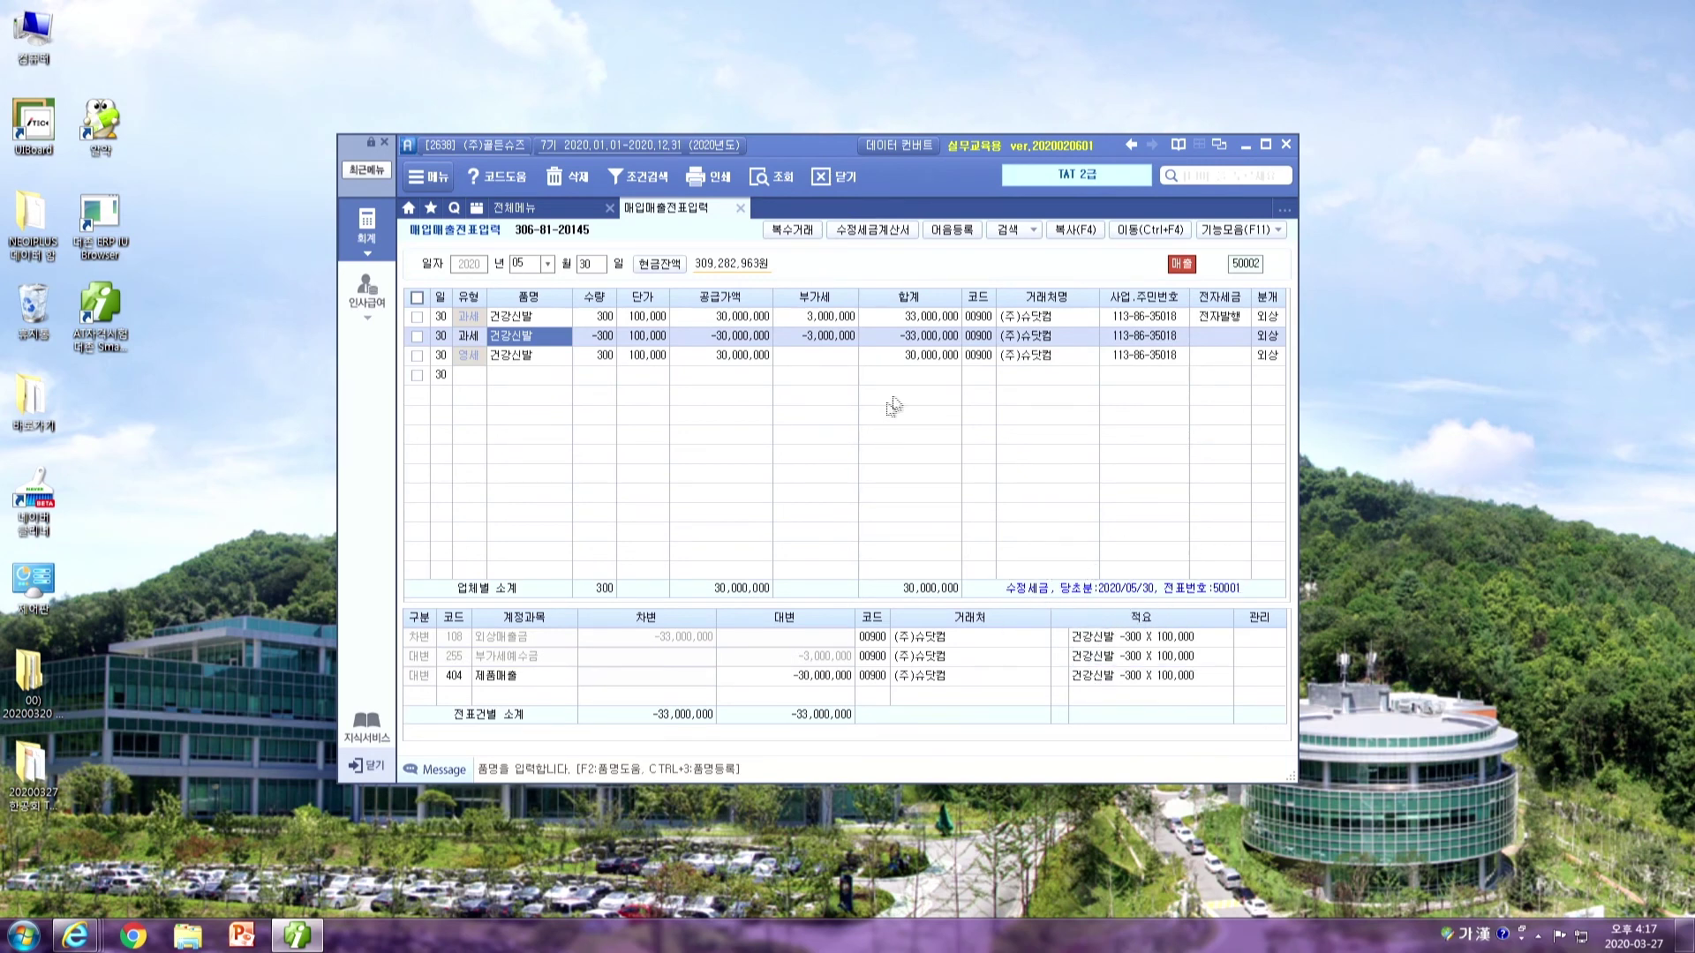
left_click(898, 358)
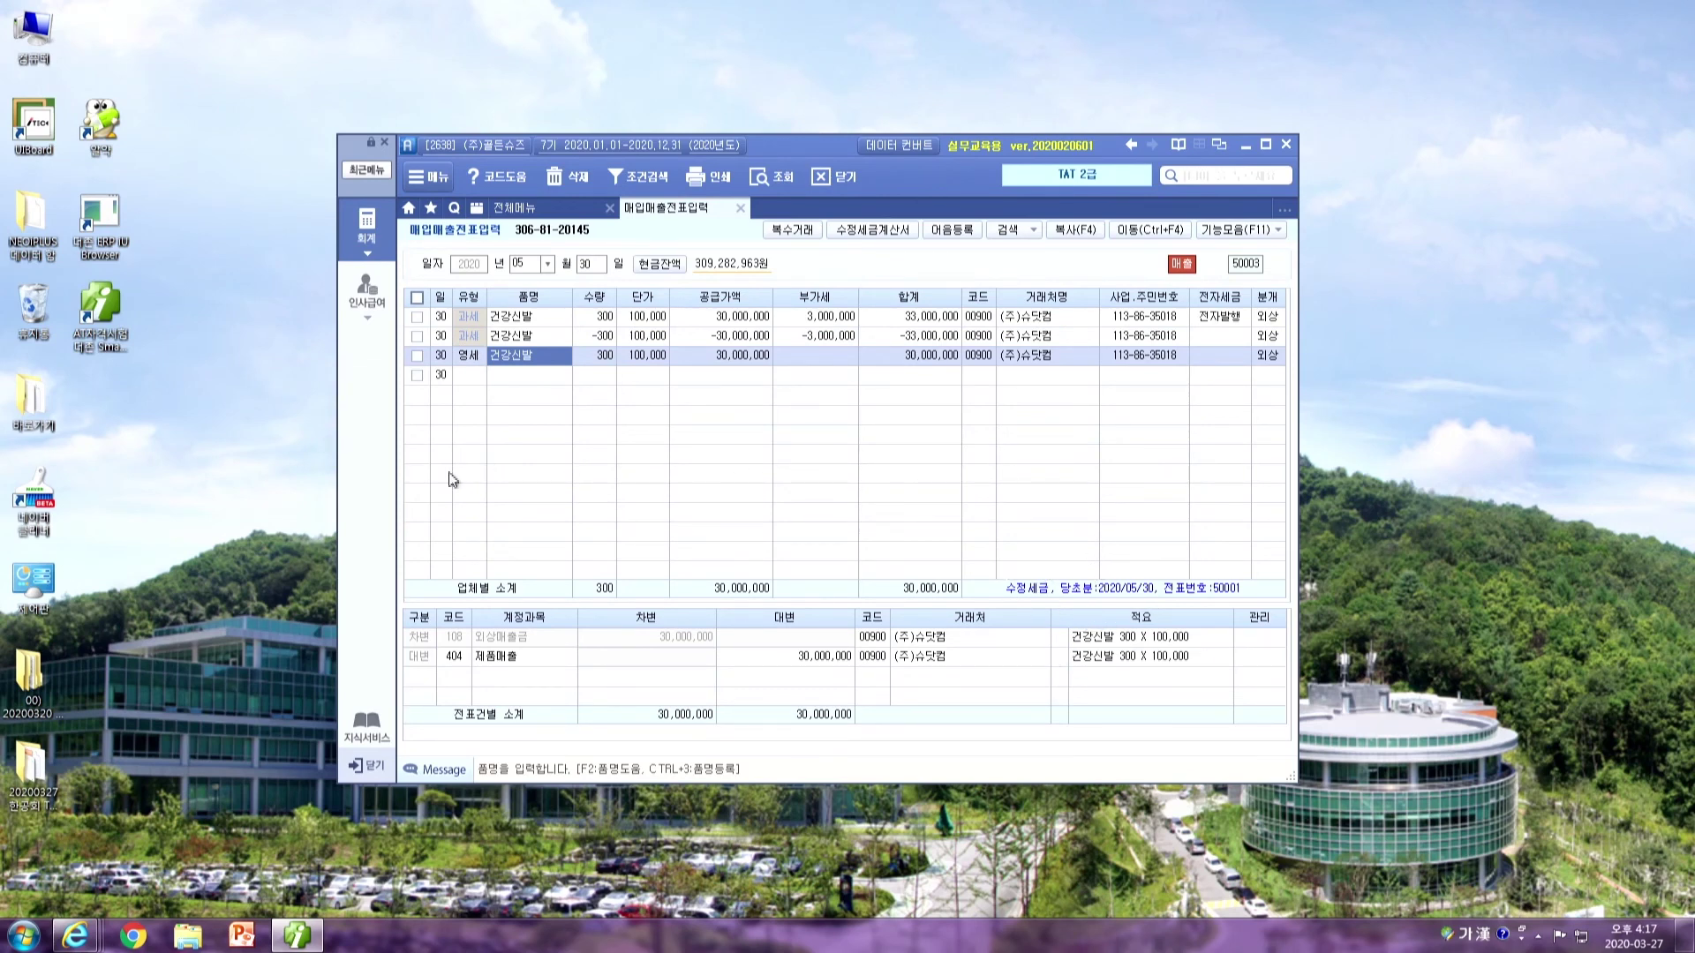
left_click(1216, 318)
Tick the negative taxable and the zero-rated correction entries of May 30, and bring up the full menu (전체메뉴)
left_click(417, 337)
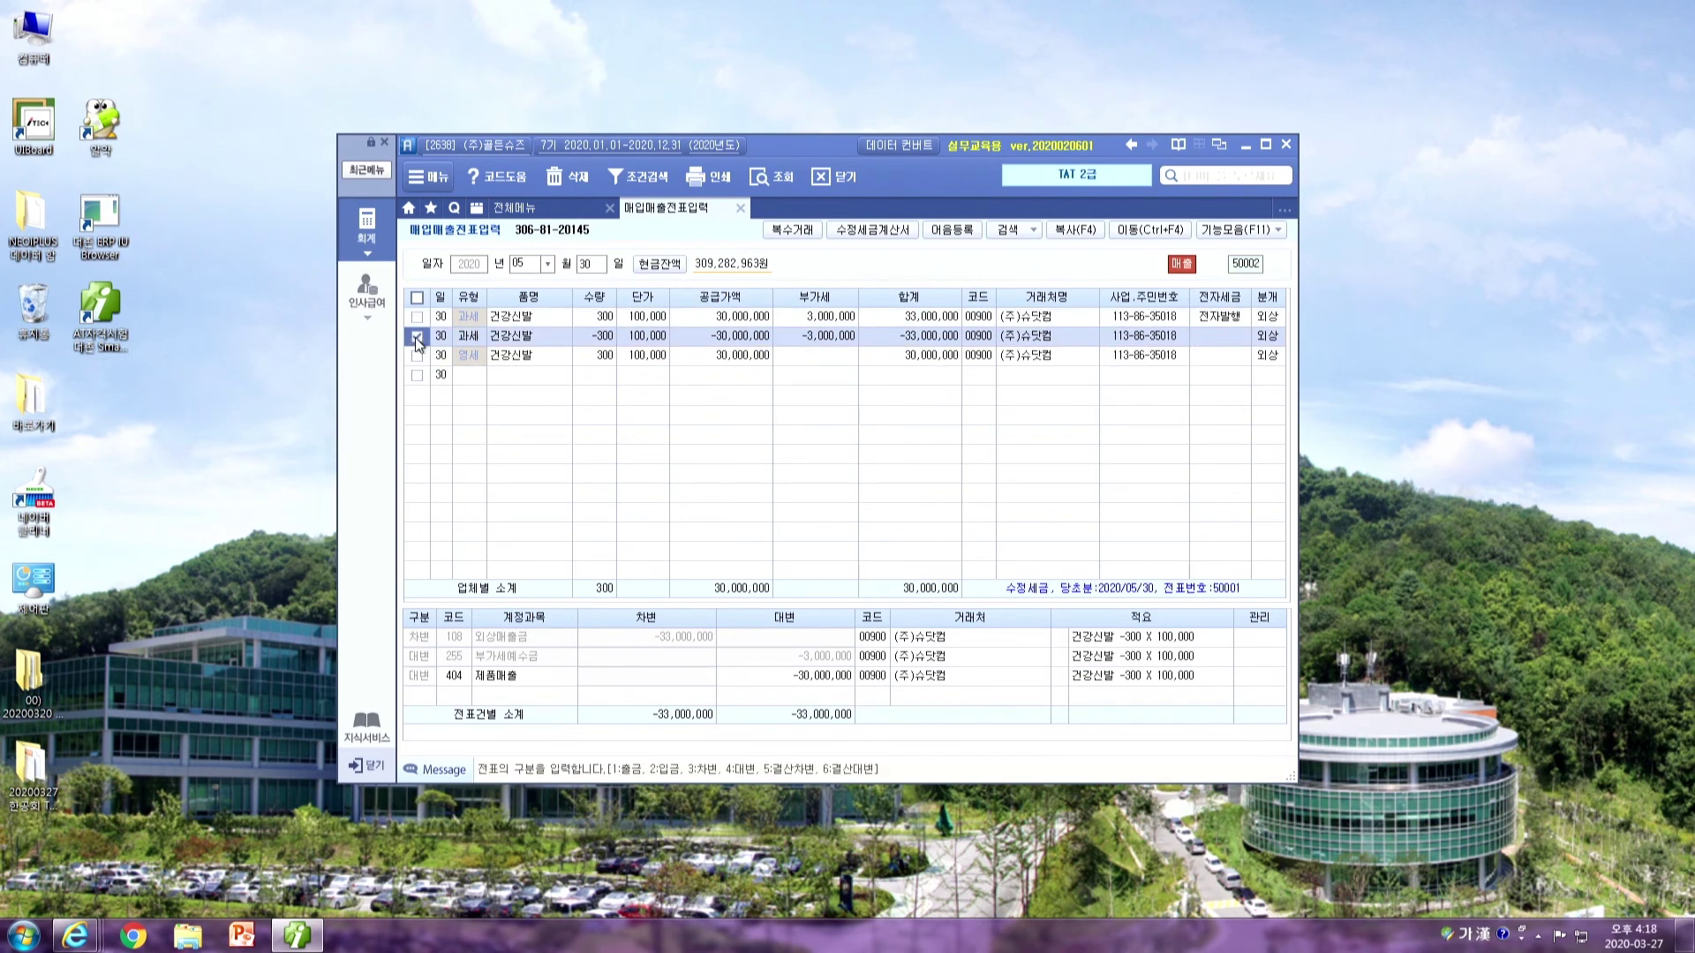
left_click(416, 355)
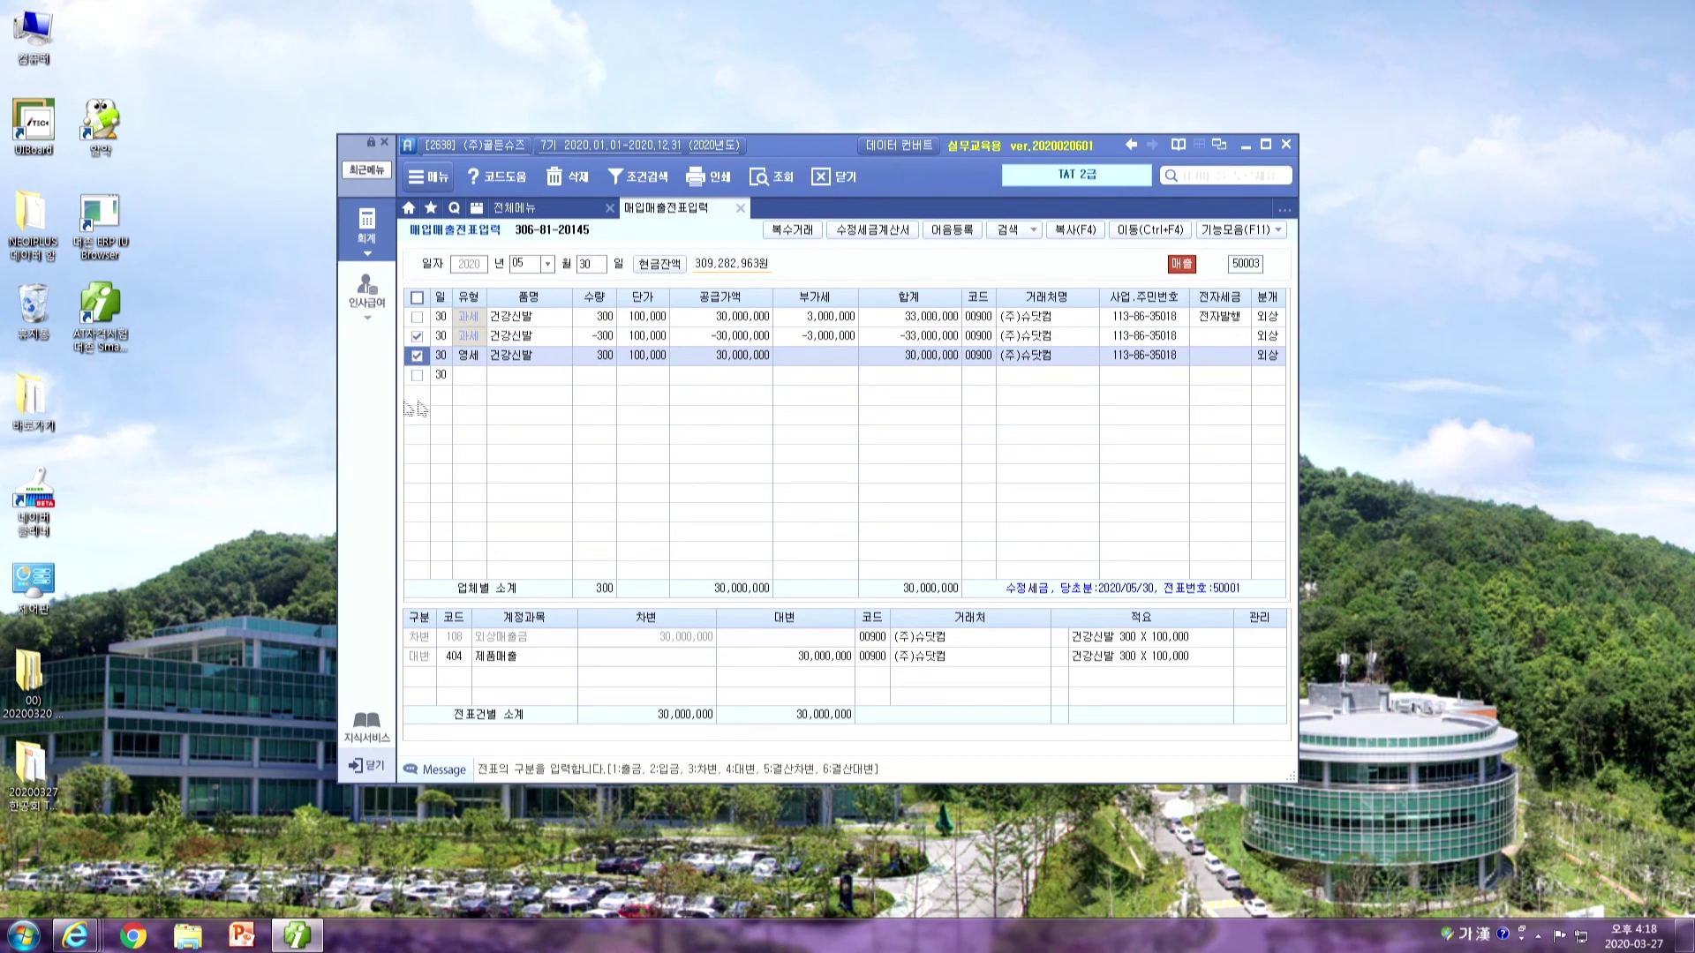
left_click(523, 205)
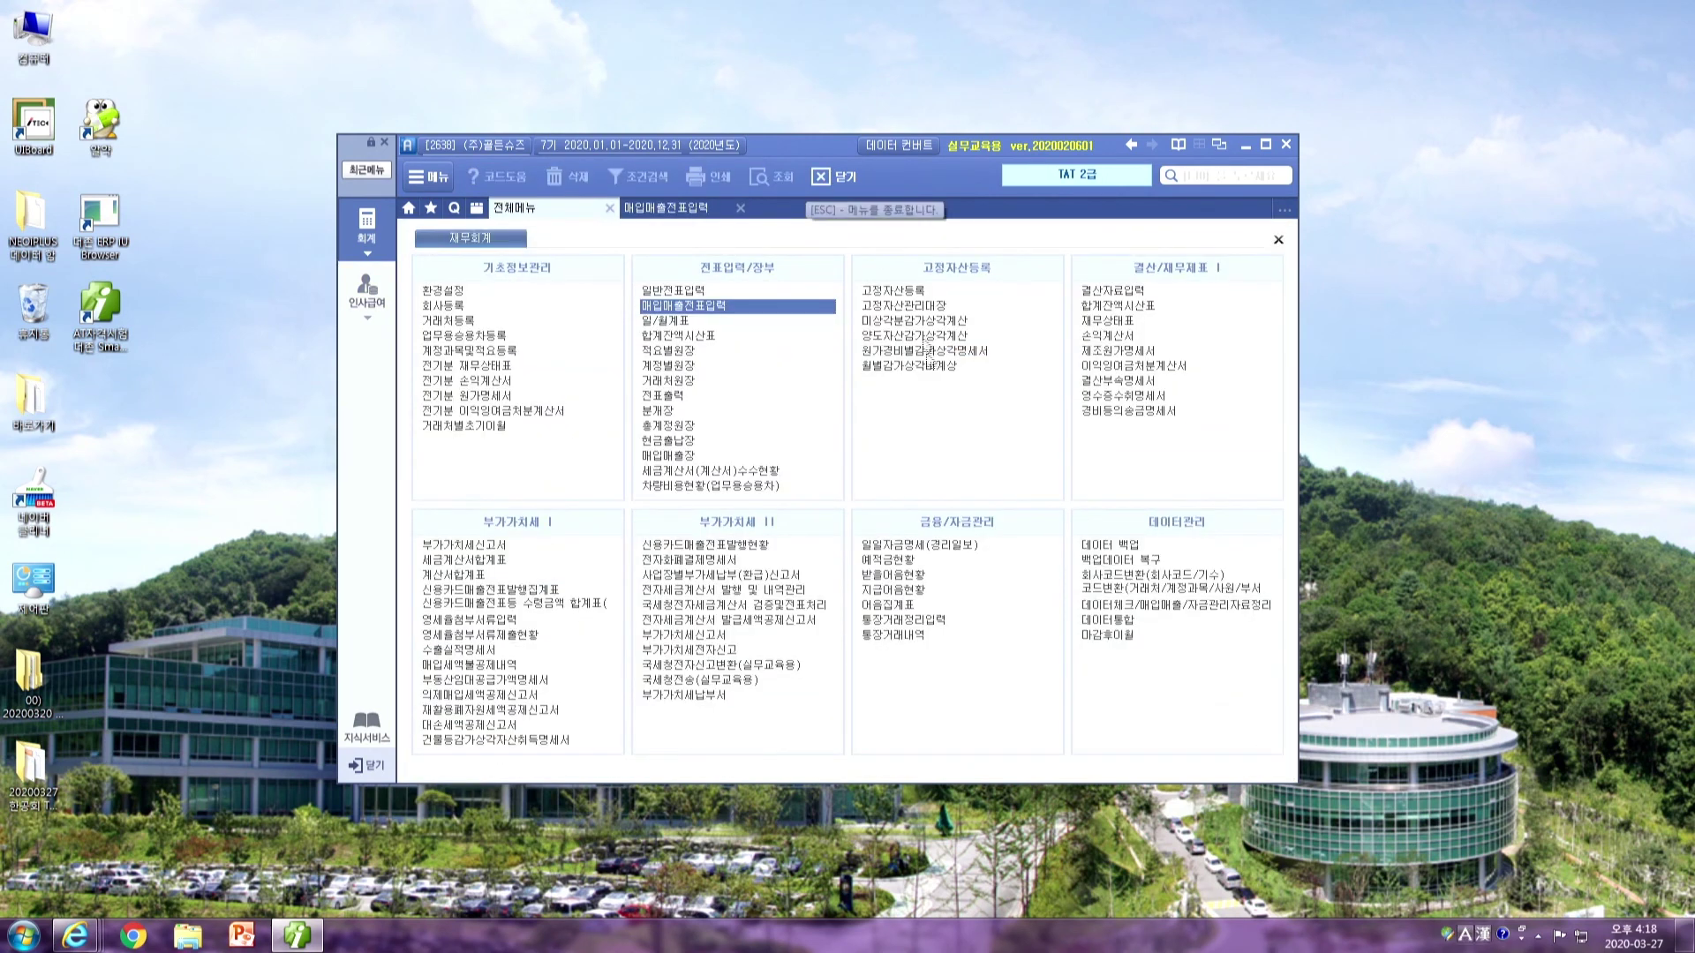
Open 전자세금계산서 발행 및 내역관리 and list the sales invoices dated May 30 for all customers
left_click(730, 592)
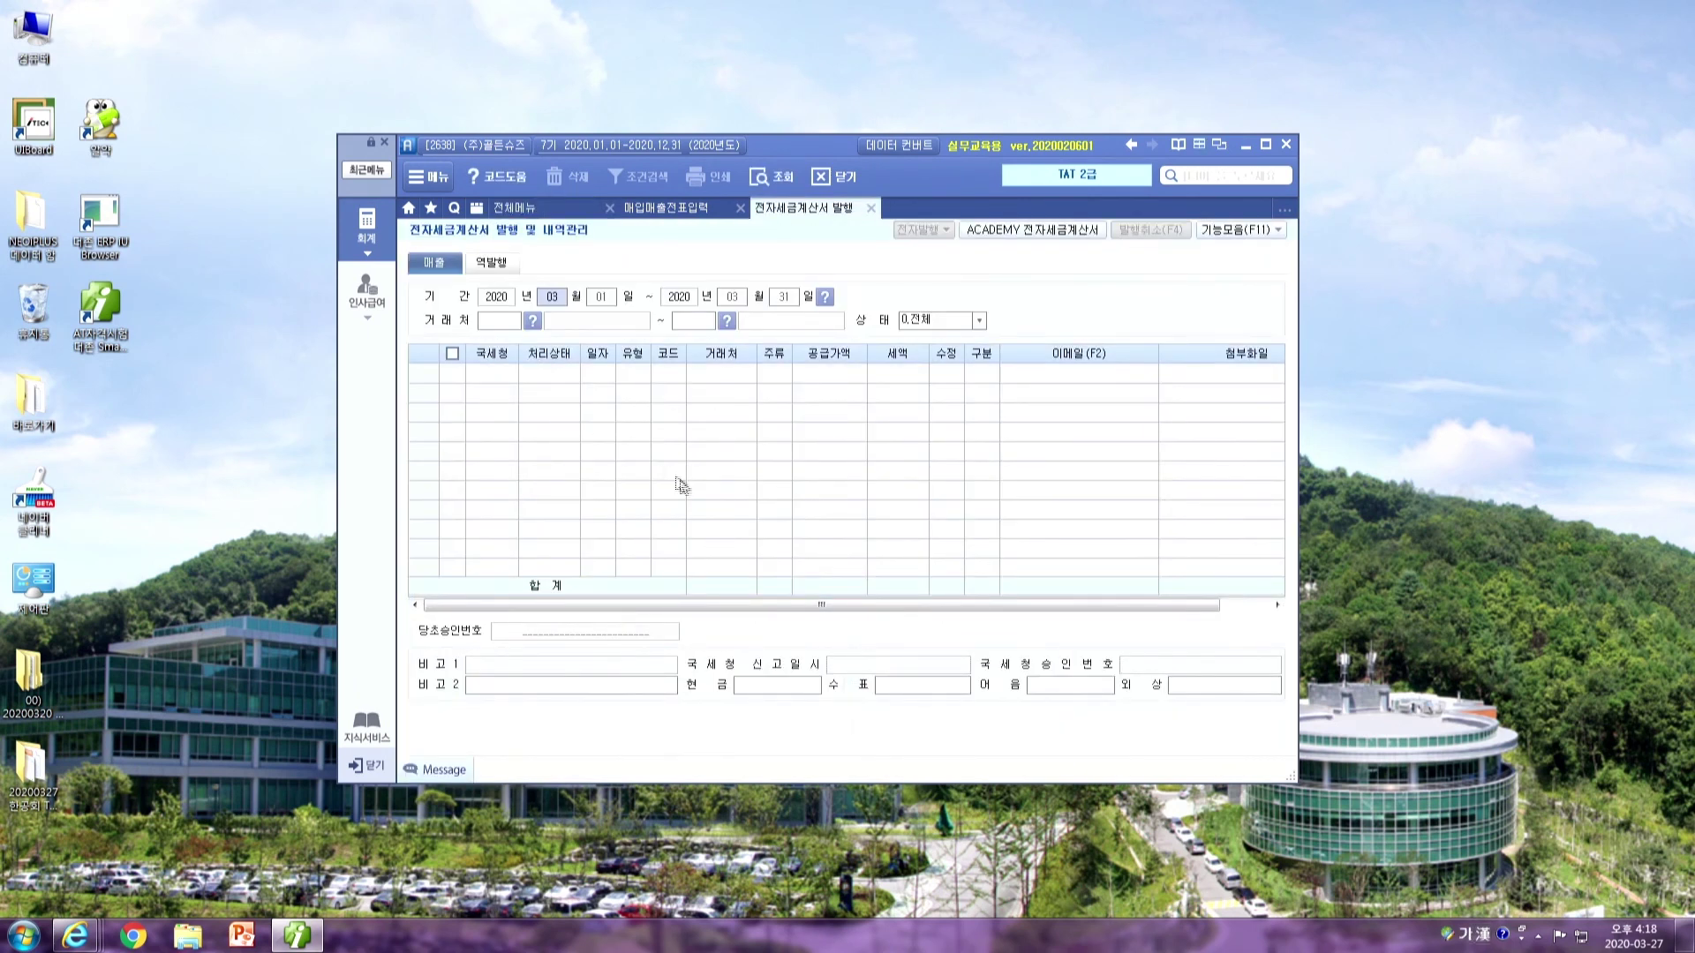
type("05300530")
key("Return")
key("Return")
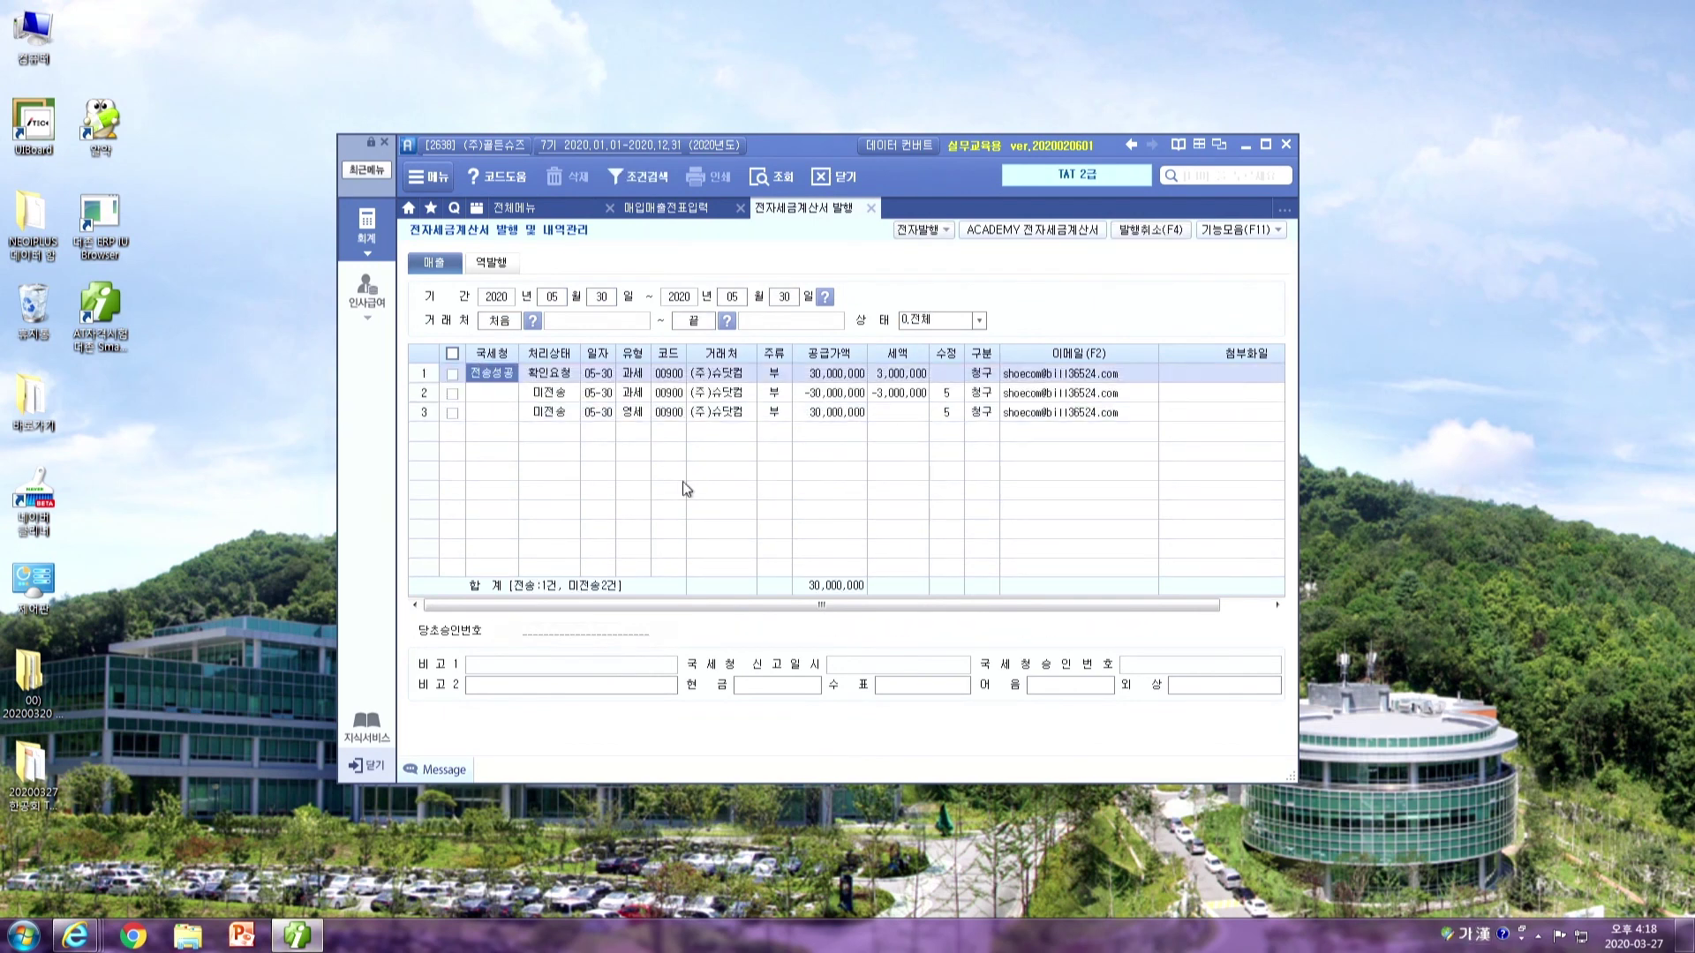
Select the negative taxable and the zero-rated 슈닷컴 corrections and issue both electronically, accepting the prefilled login
left_click(491, 393)
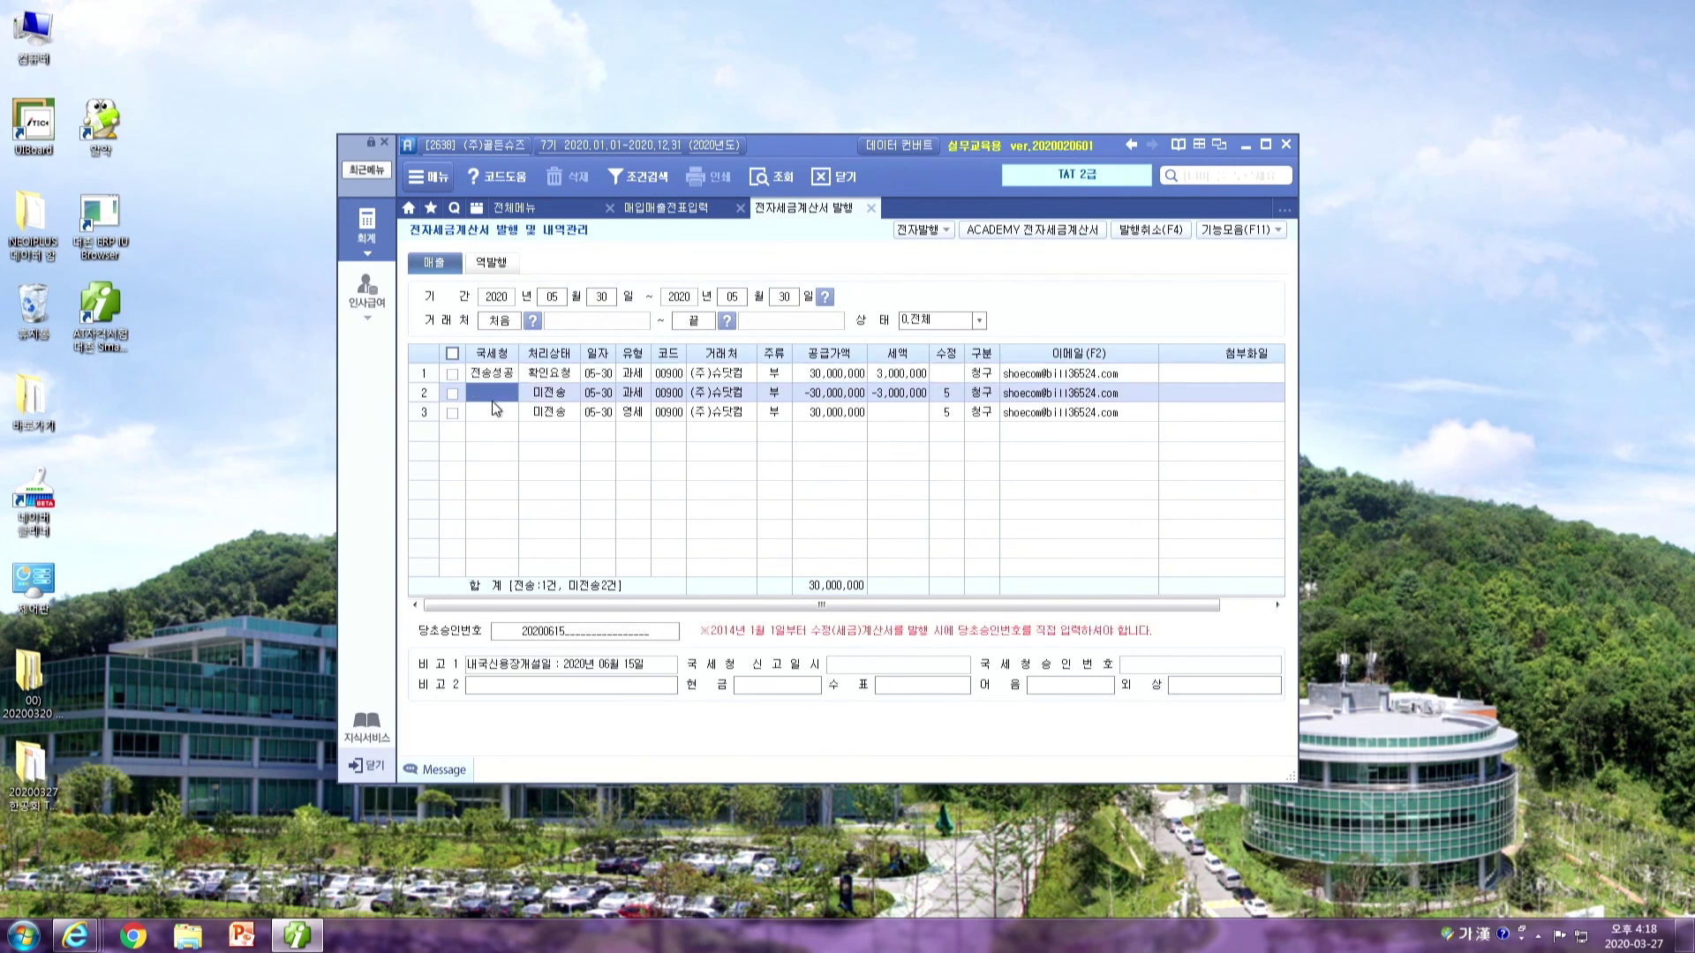
left_click(451, 394)
left_click(451, 413)
left_click(451, 397)
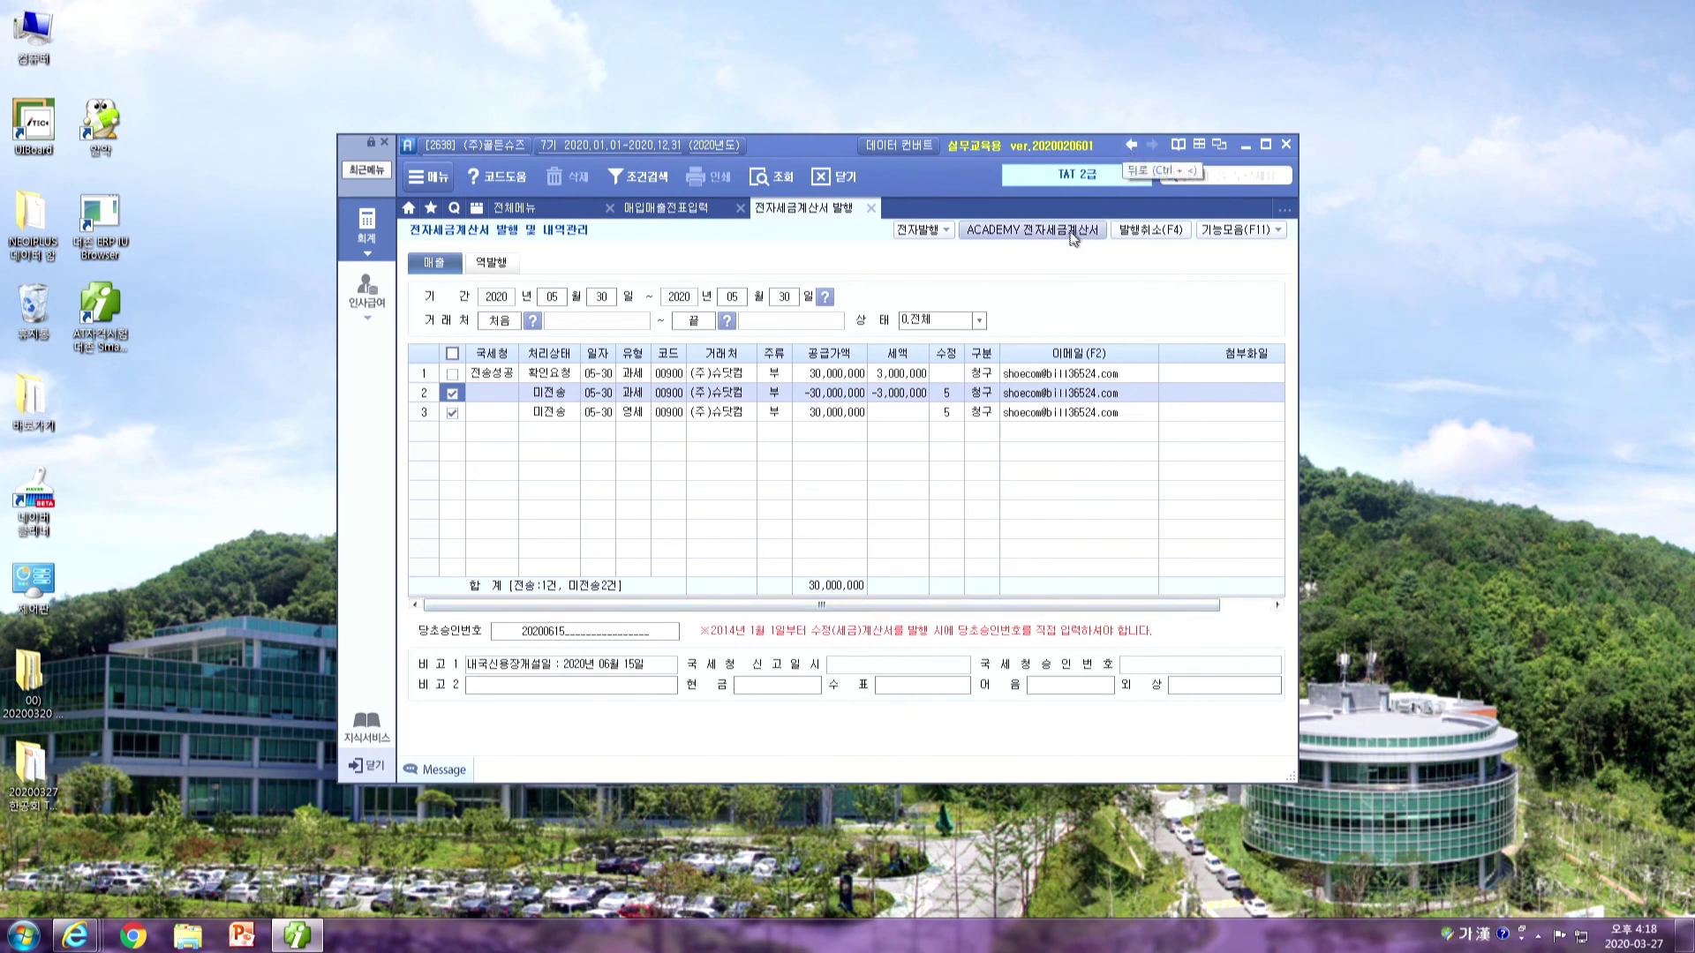
left_click(895, 232)
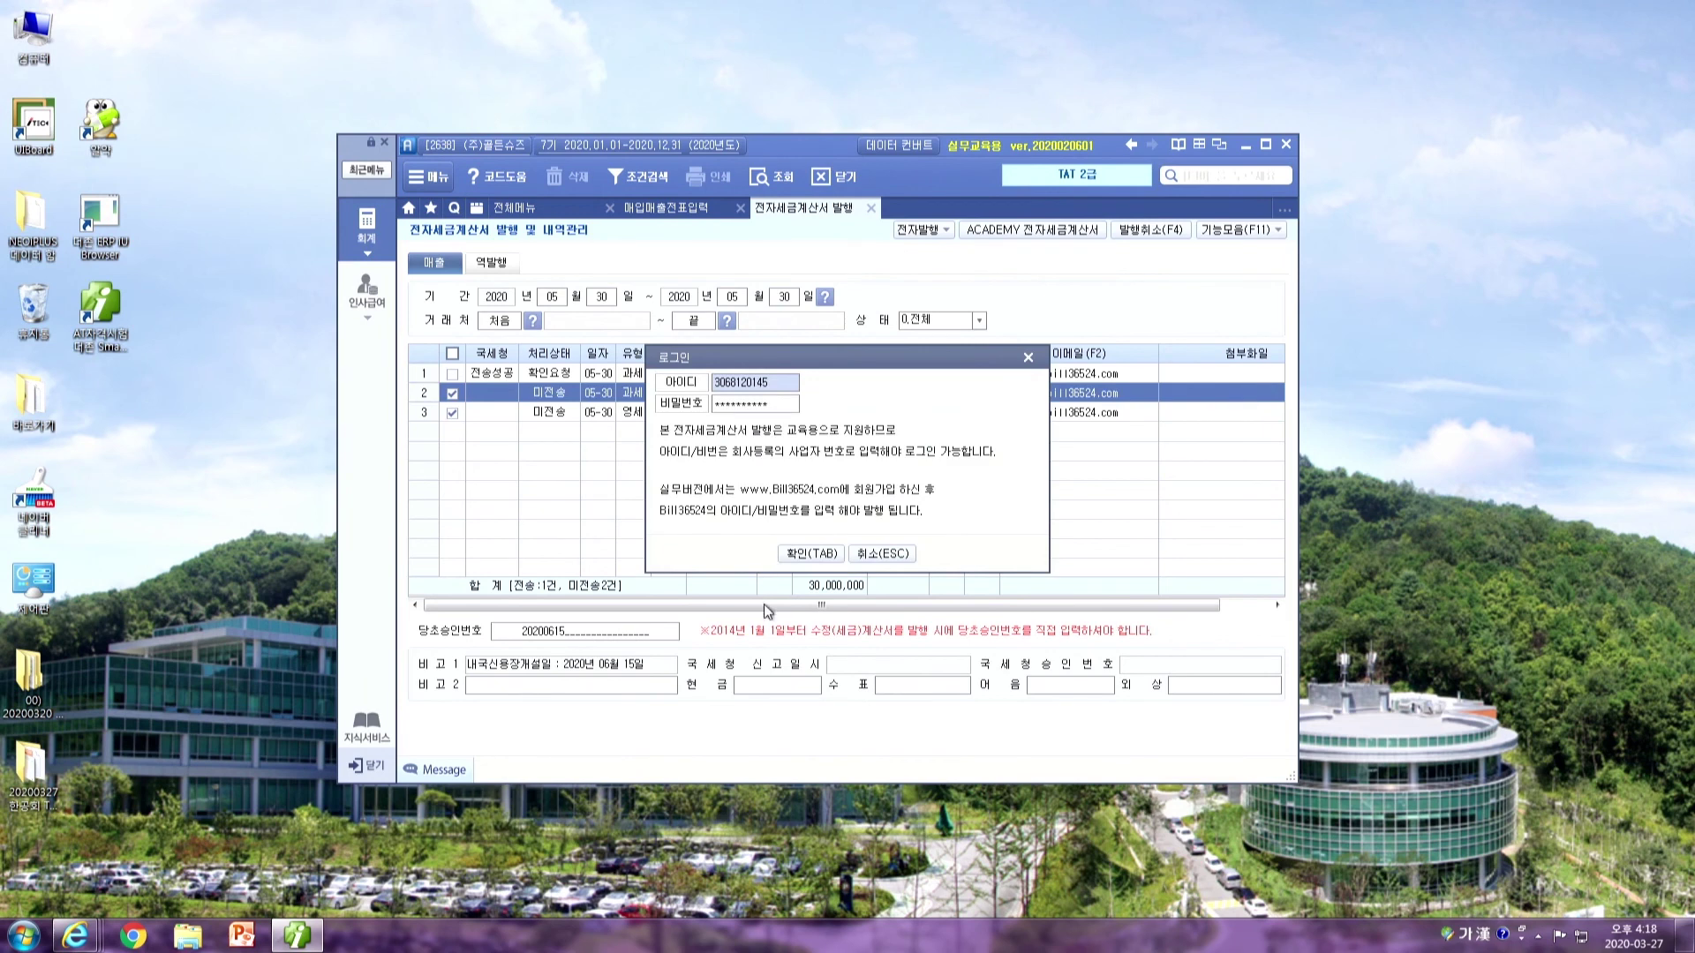
left_click(798, 556)
left_click(871, 728)
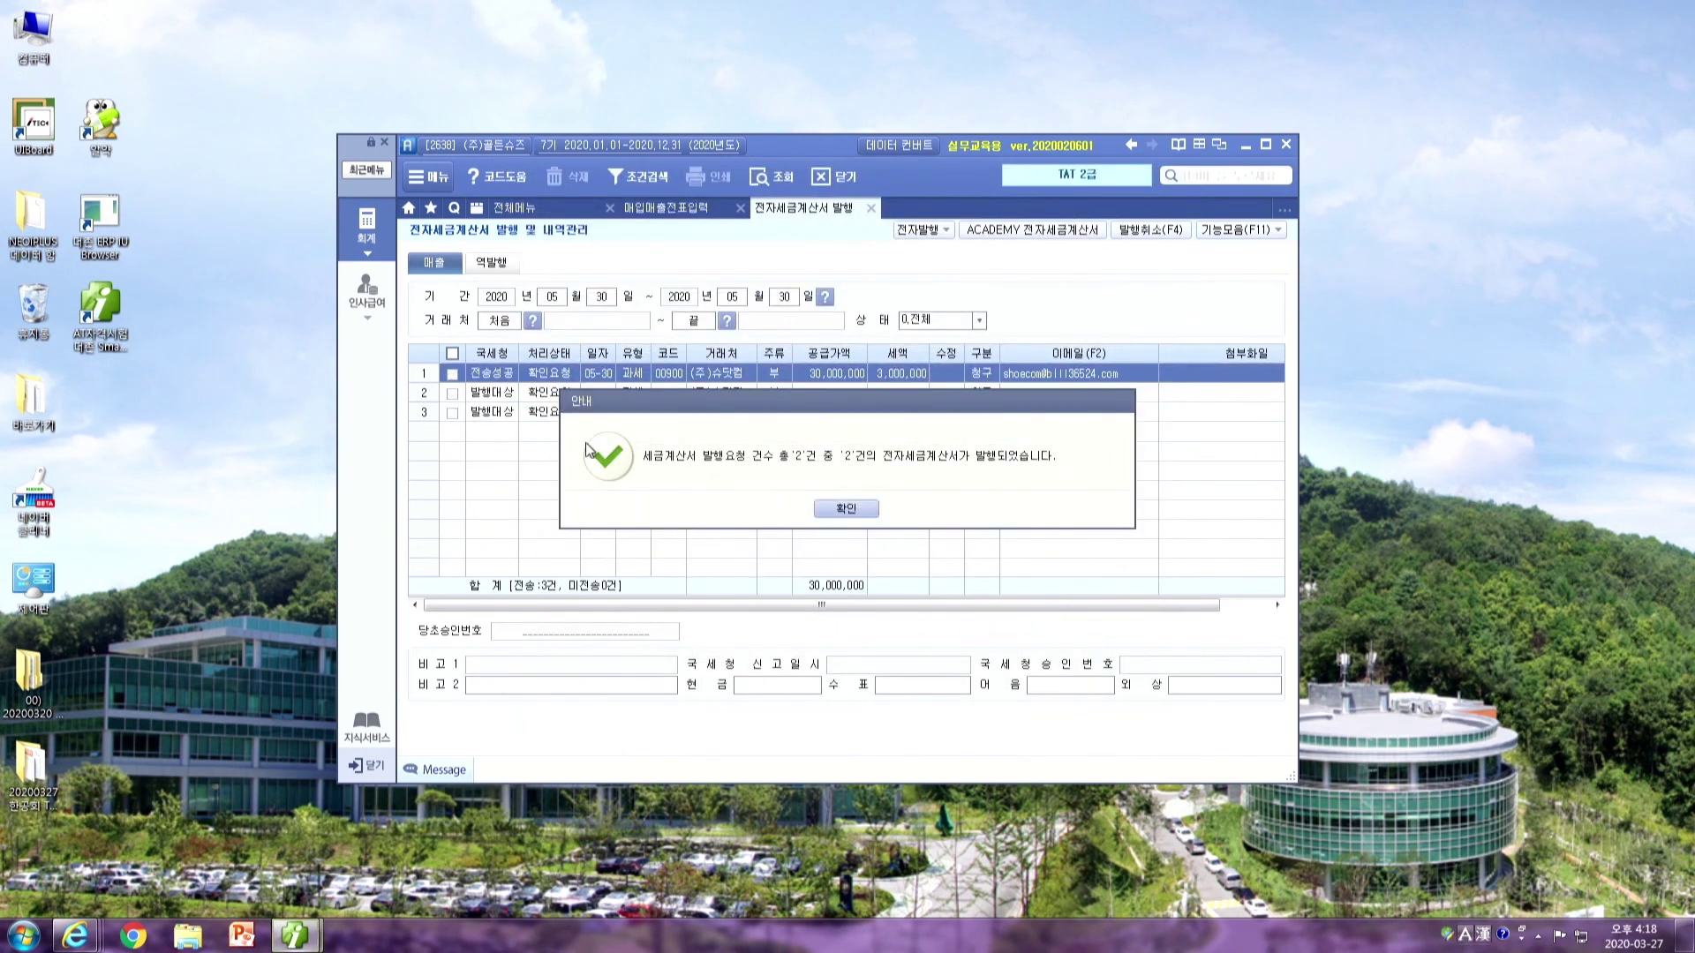
left_click(834, 510)
Open ACADEMY 전자세금계산서 for the two issued 슈닷컴 corrections and list the May 30 sales invoices
left_click(451, 393)
left_click(452, 412)
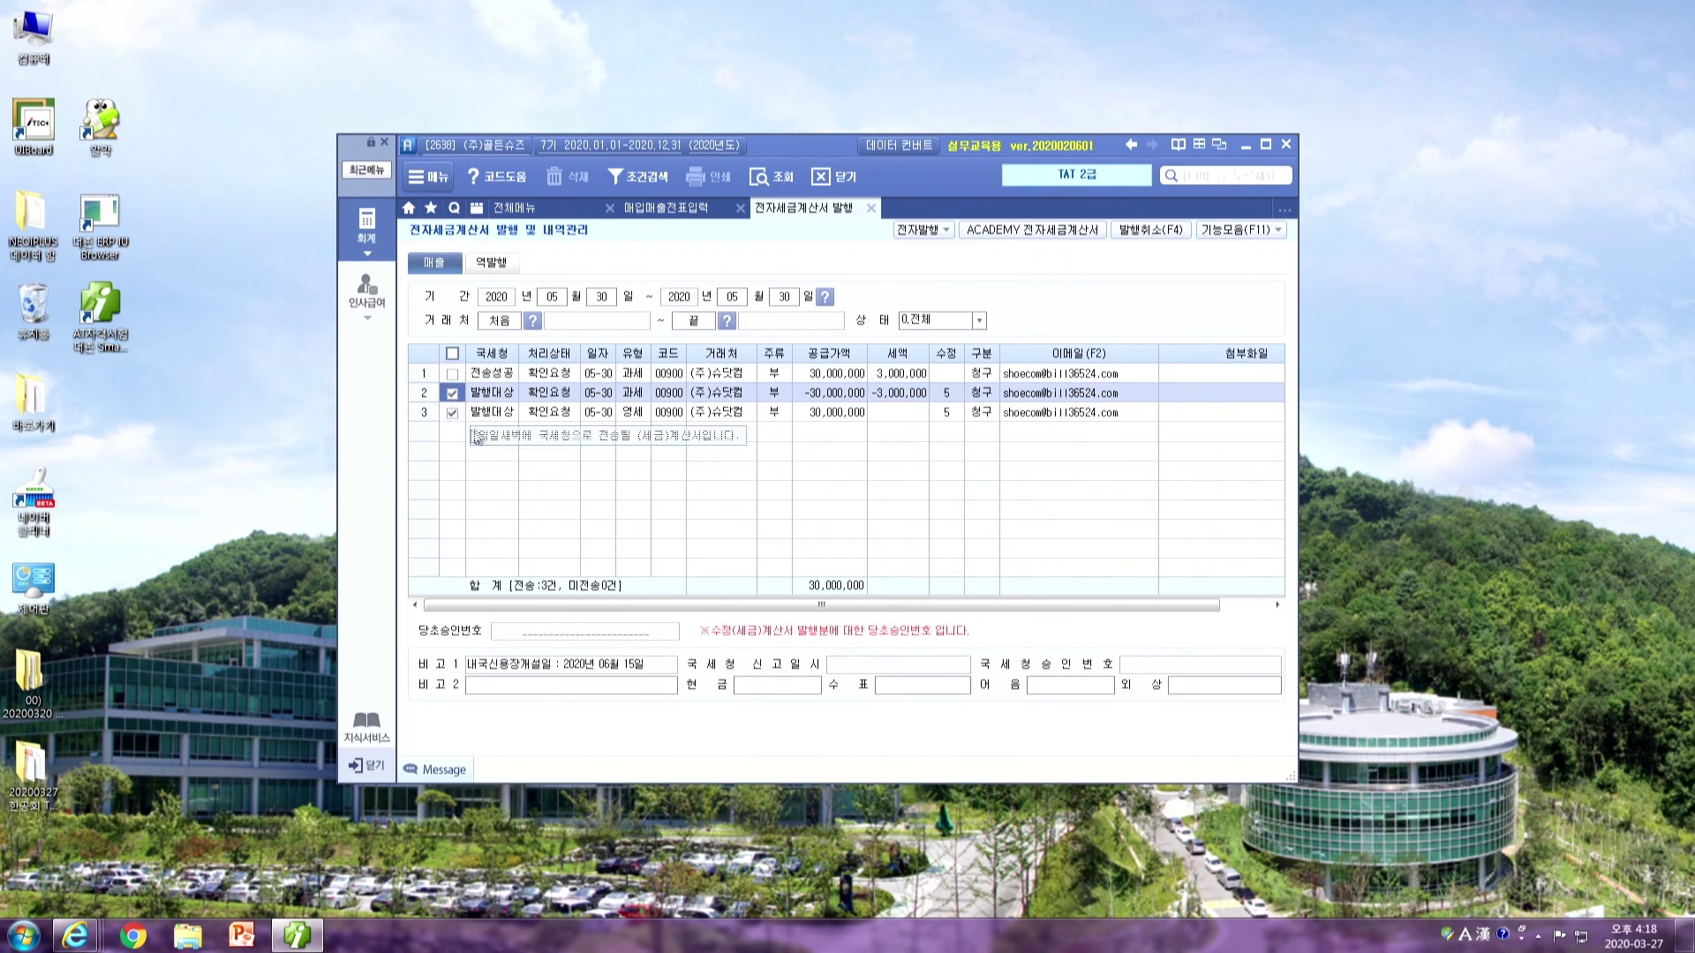
left_click(1059, 229)
left_click(652, 503)
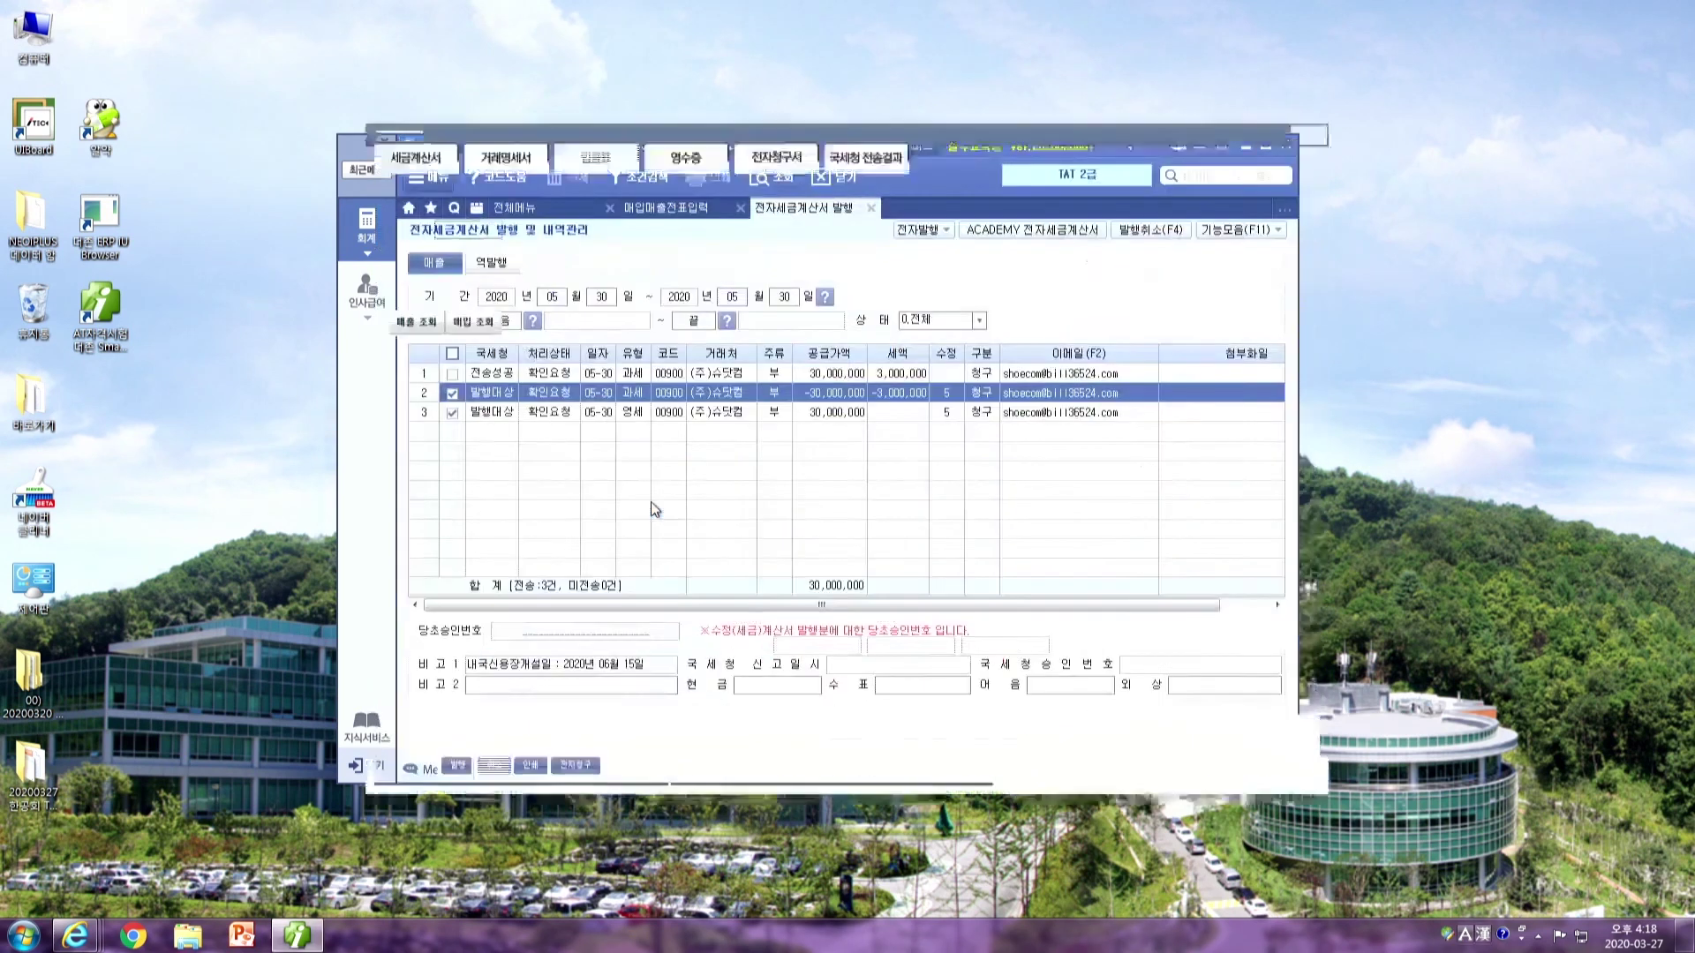
left_click(422, 323)
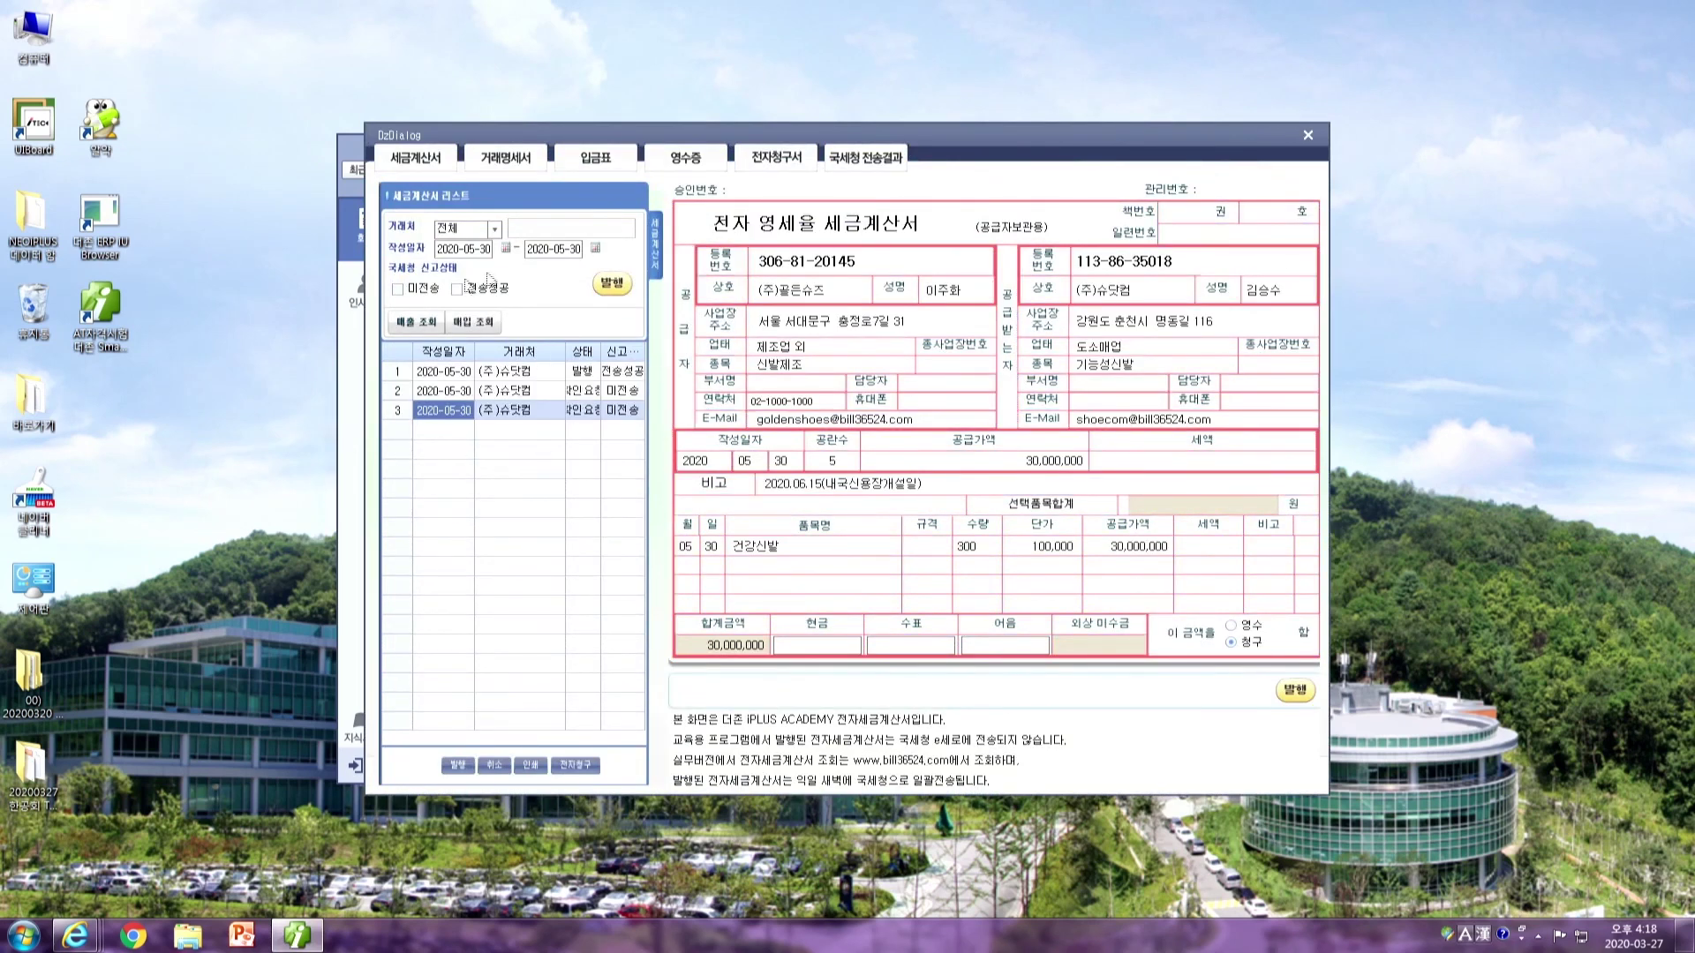
Issue the negative 수정세금계산서 and the 영세율 세금계산서 to 슈닷컴 from the ACADEMY list, and close it
left_click(582, 391)
left_click(612, 283)
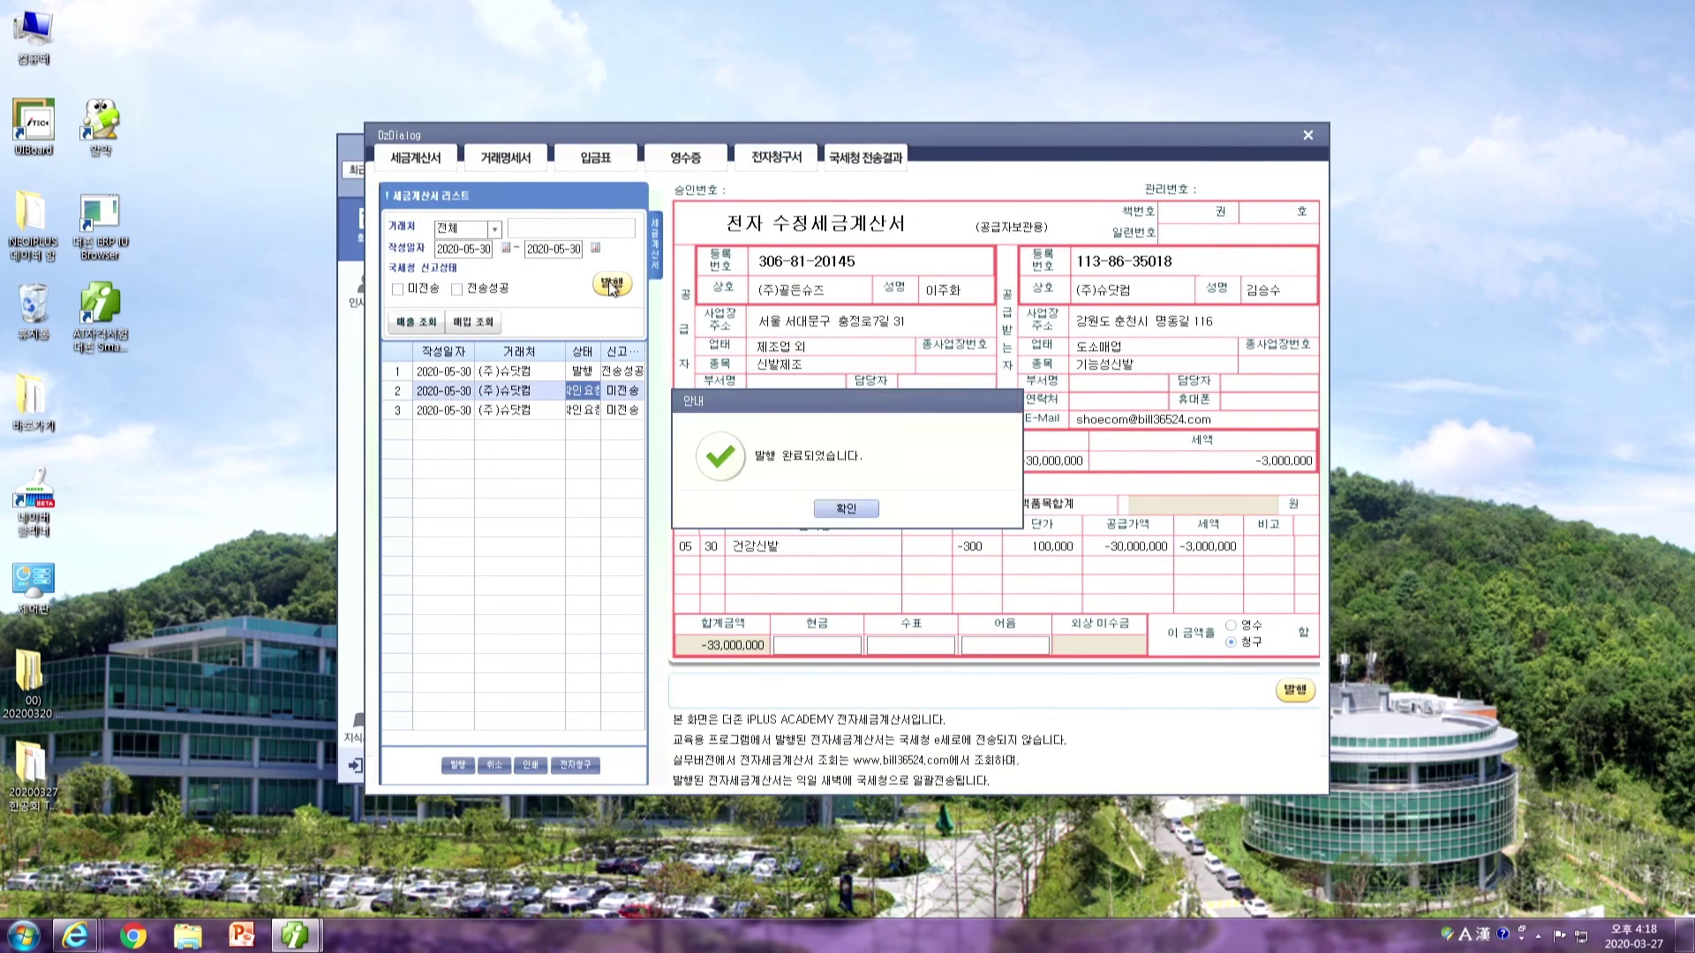
left_click(846, 509)
left_click(622, 287)
left_click(828, 509)
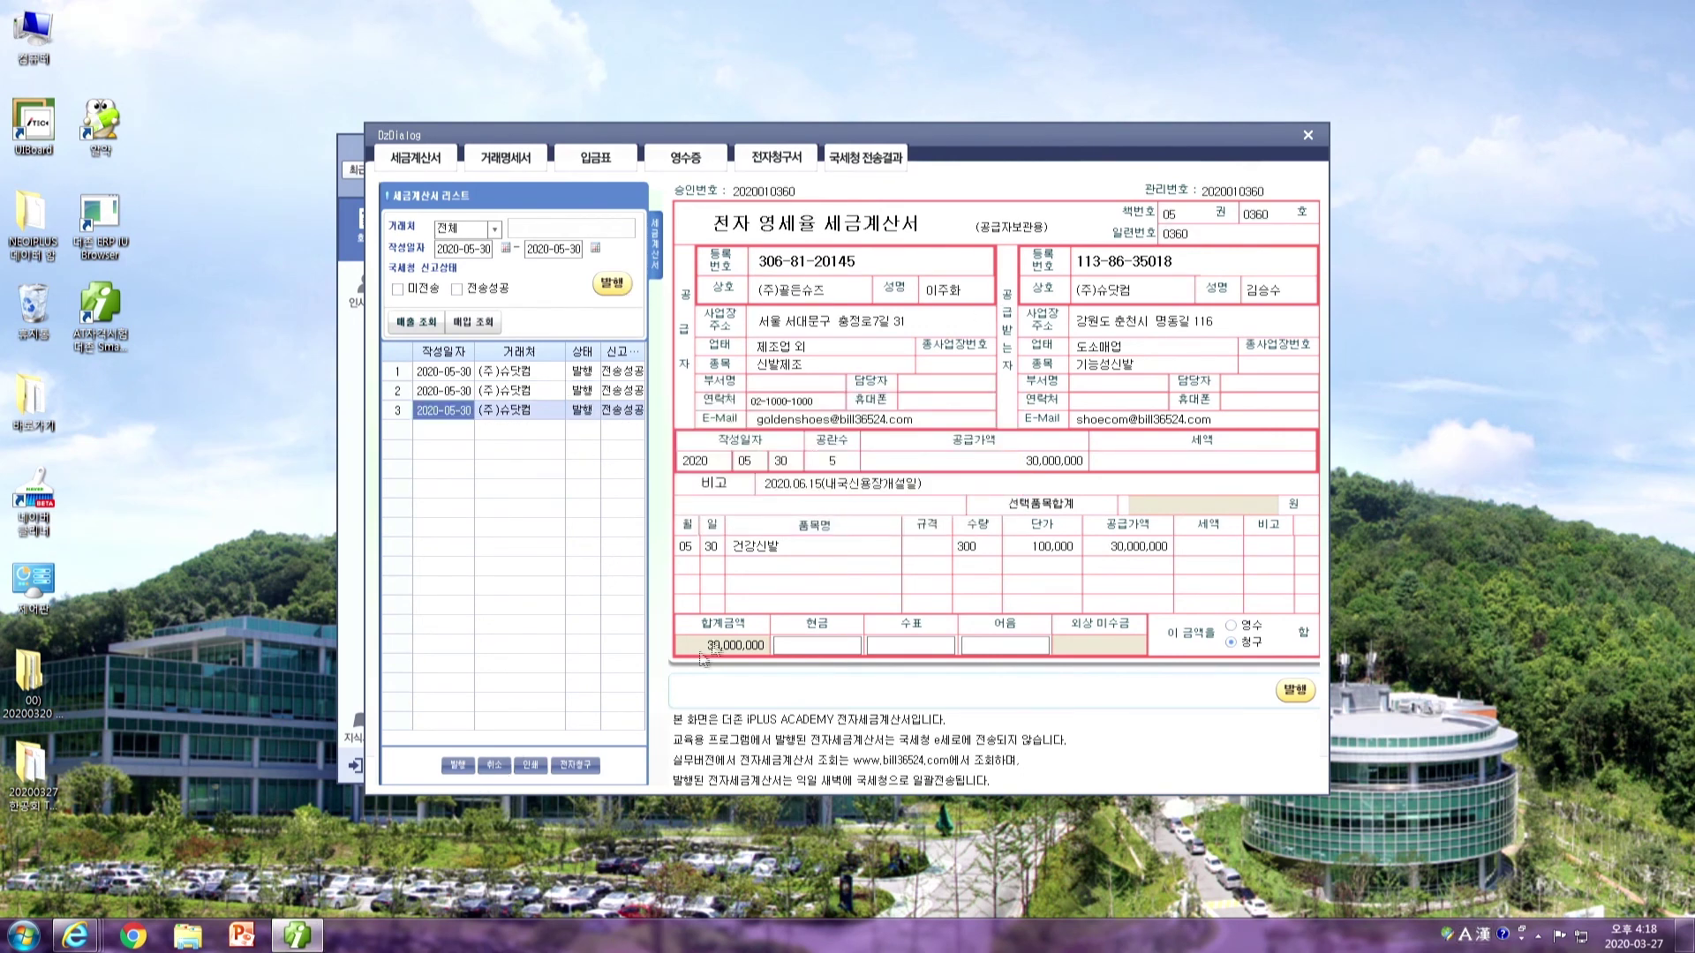
left_click(1307, 137)
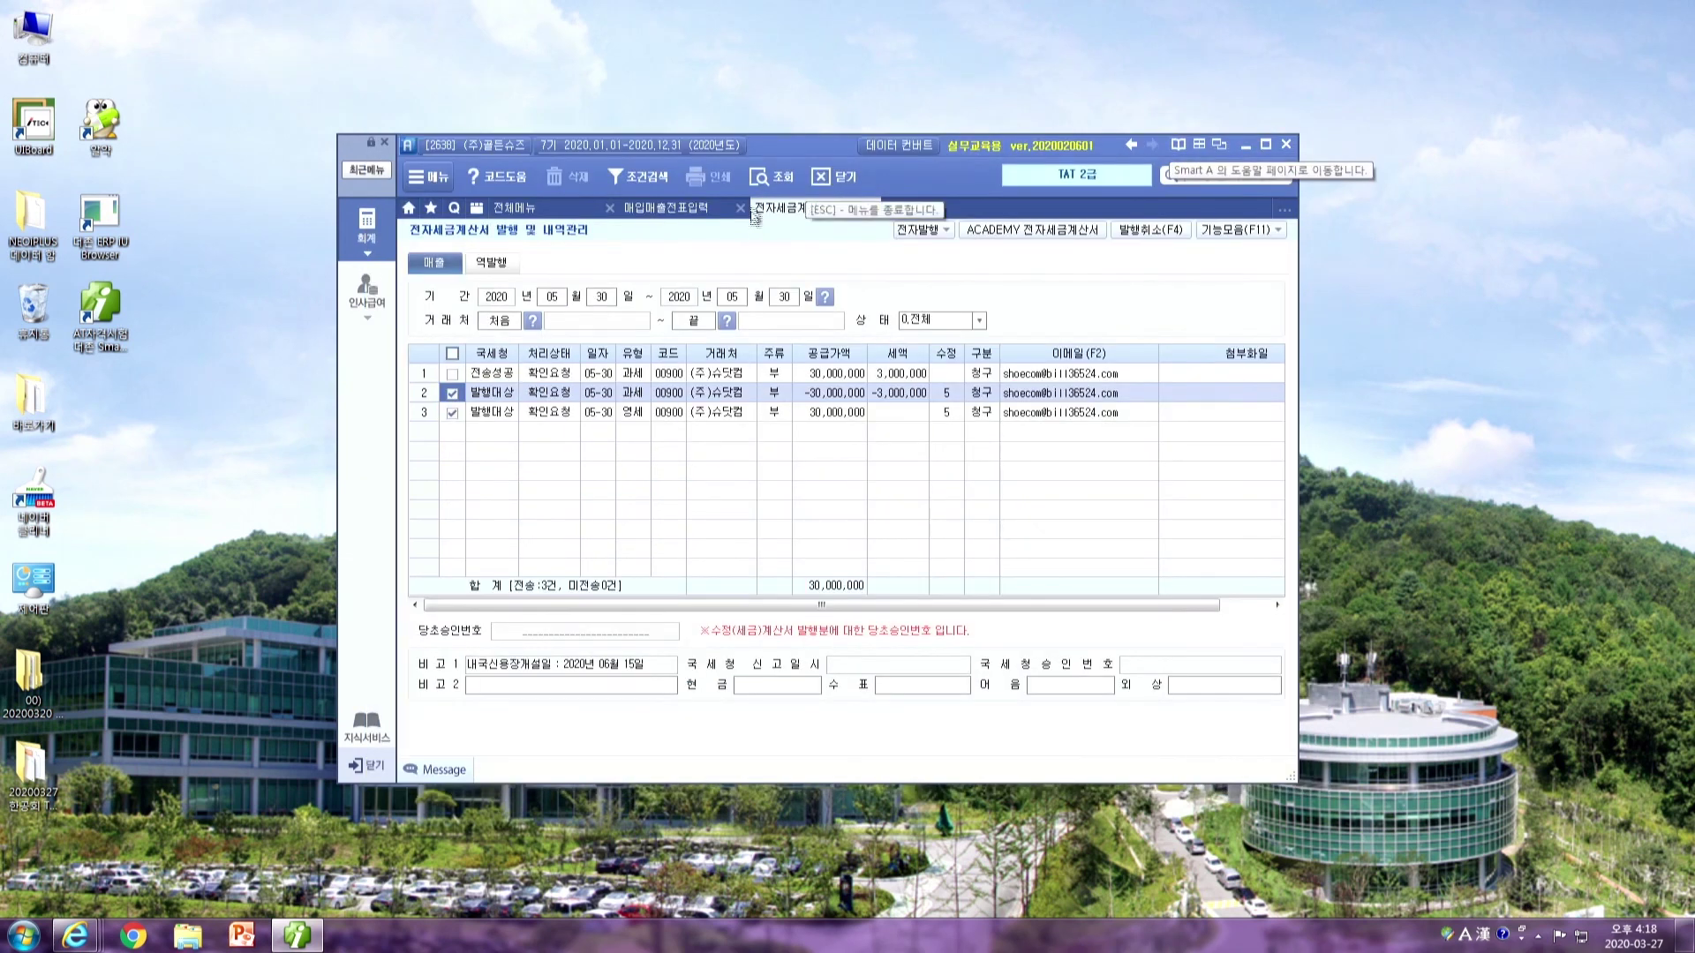
Check the 국세청 transmission status of the original 슈닷컴 invoice and its two corrections
left_click(502, 390)
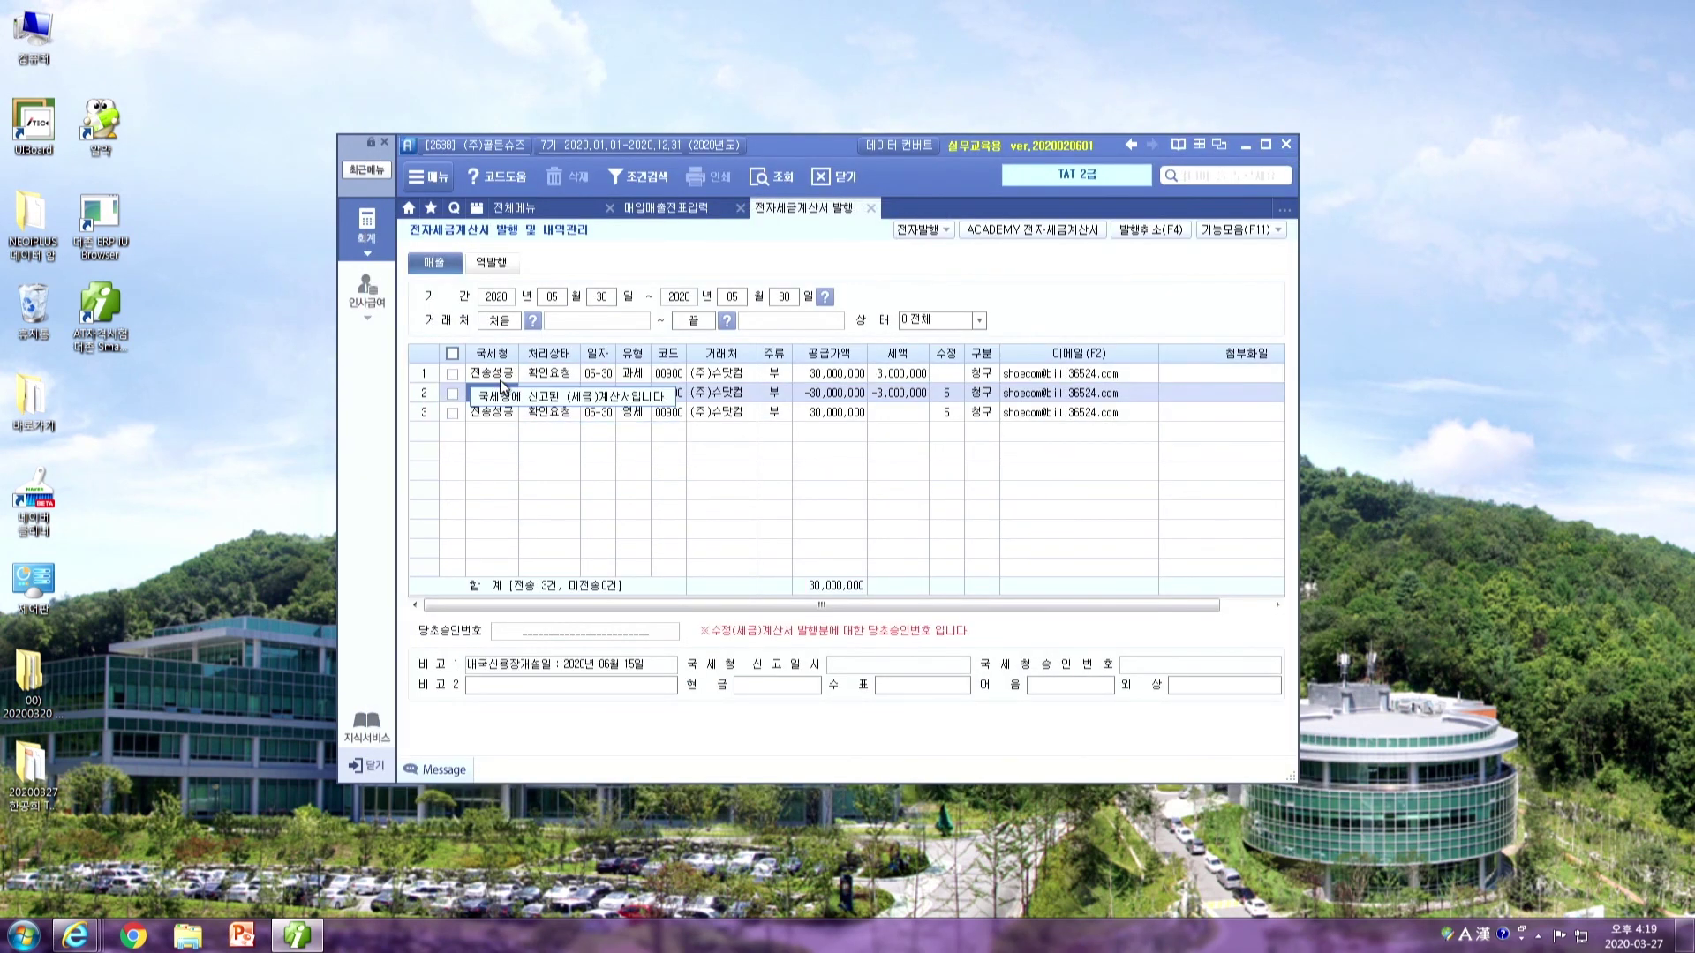
left_click(498, 378)
left_click(840, 369)
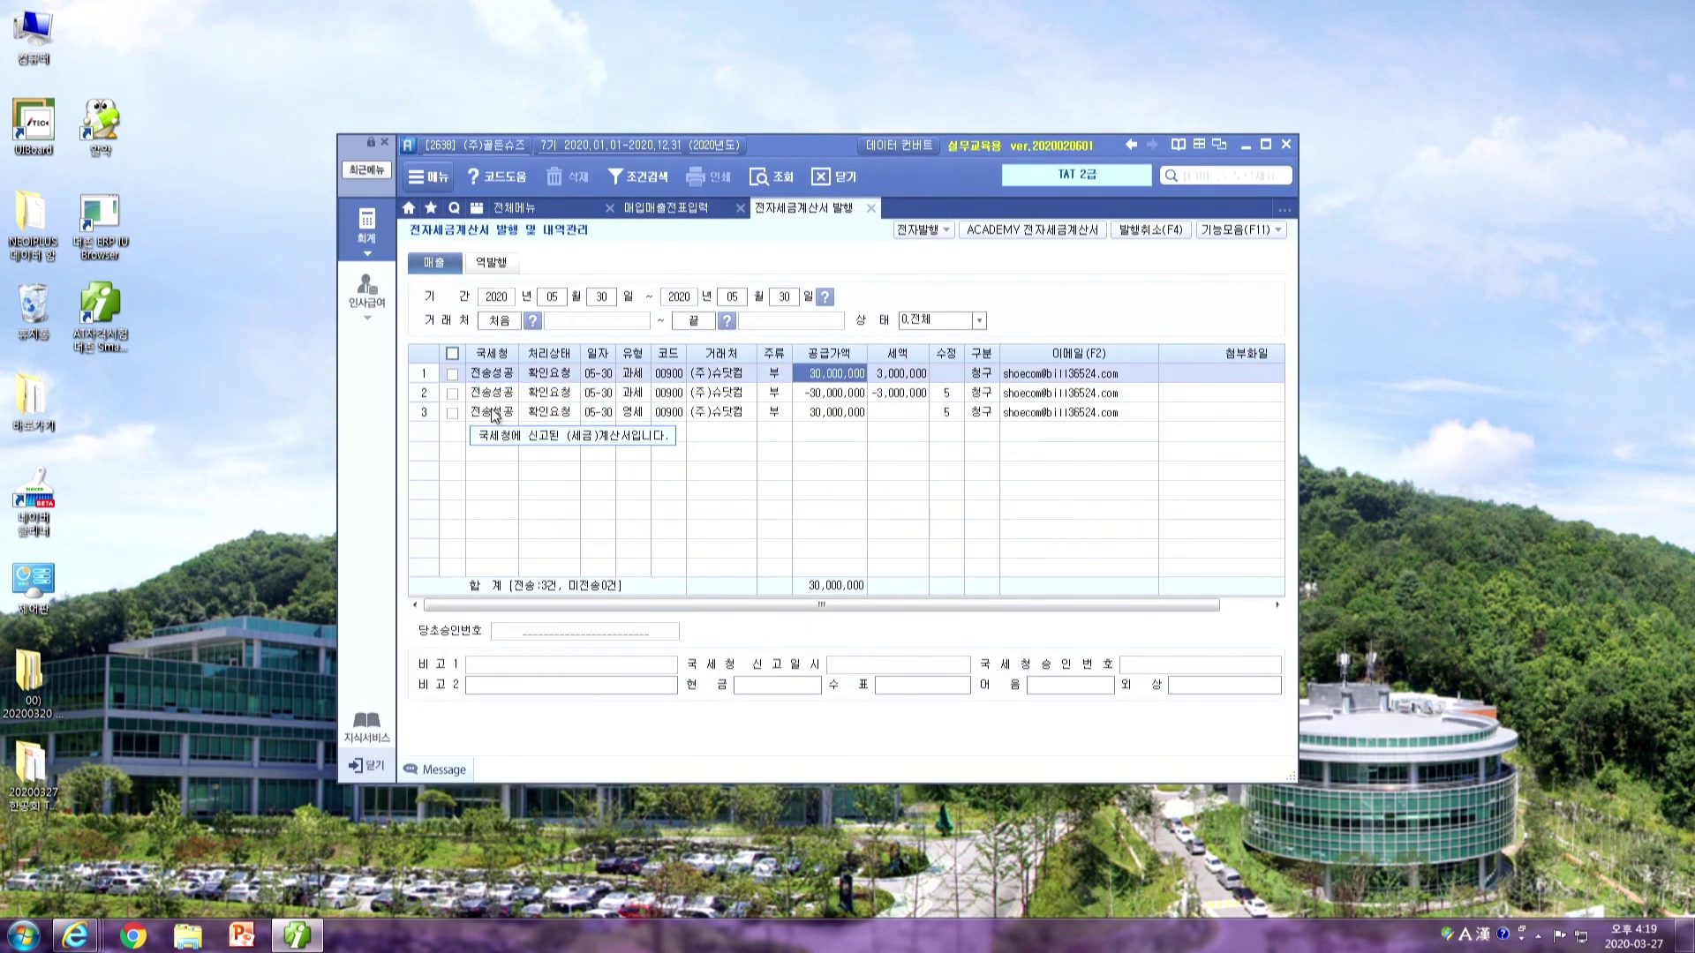
left_click(489, 400)
left_click(485, 413)
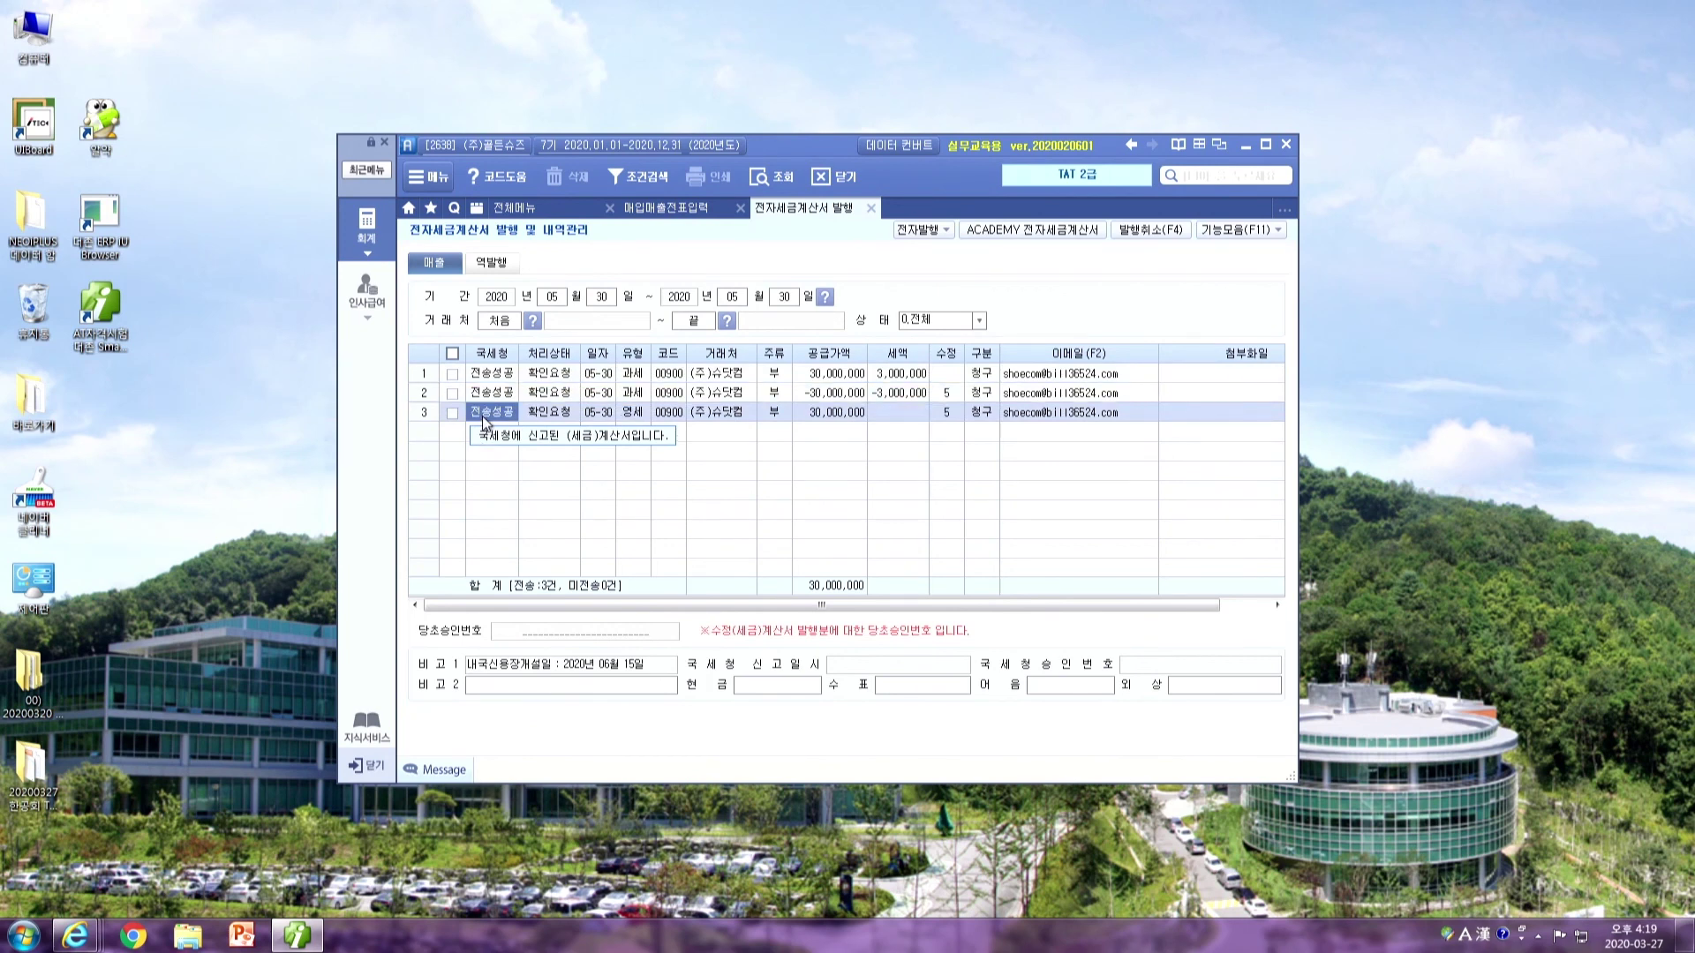
Reload the May 30 entries in 매입매출전표입력 to check the 전자세금 field of both corrections, and close both work screens
left_click(660, 209)
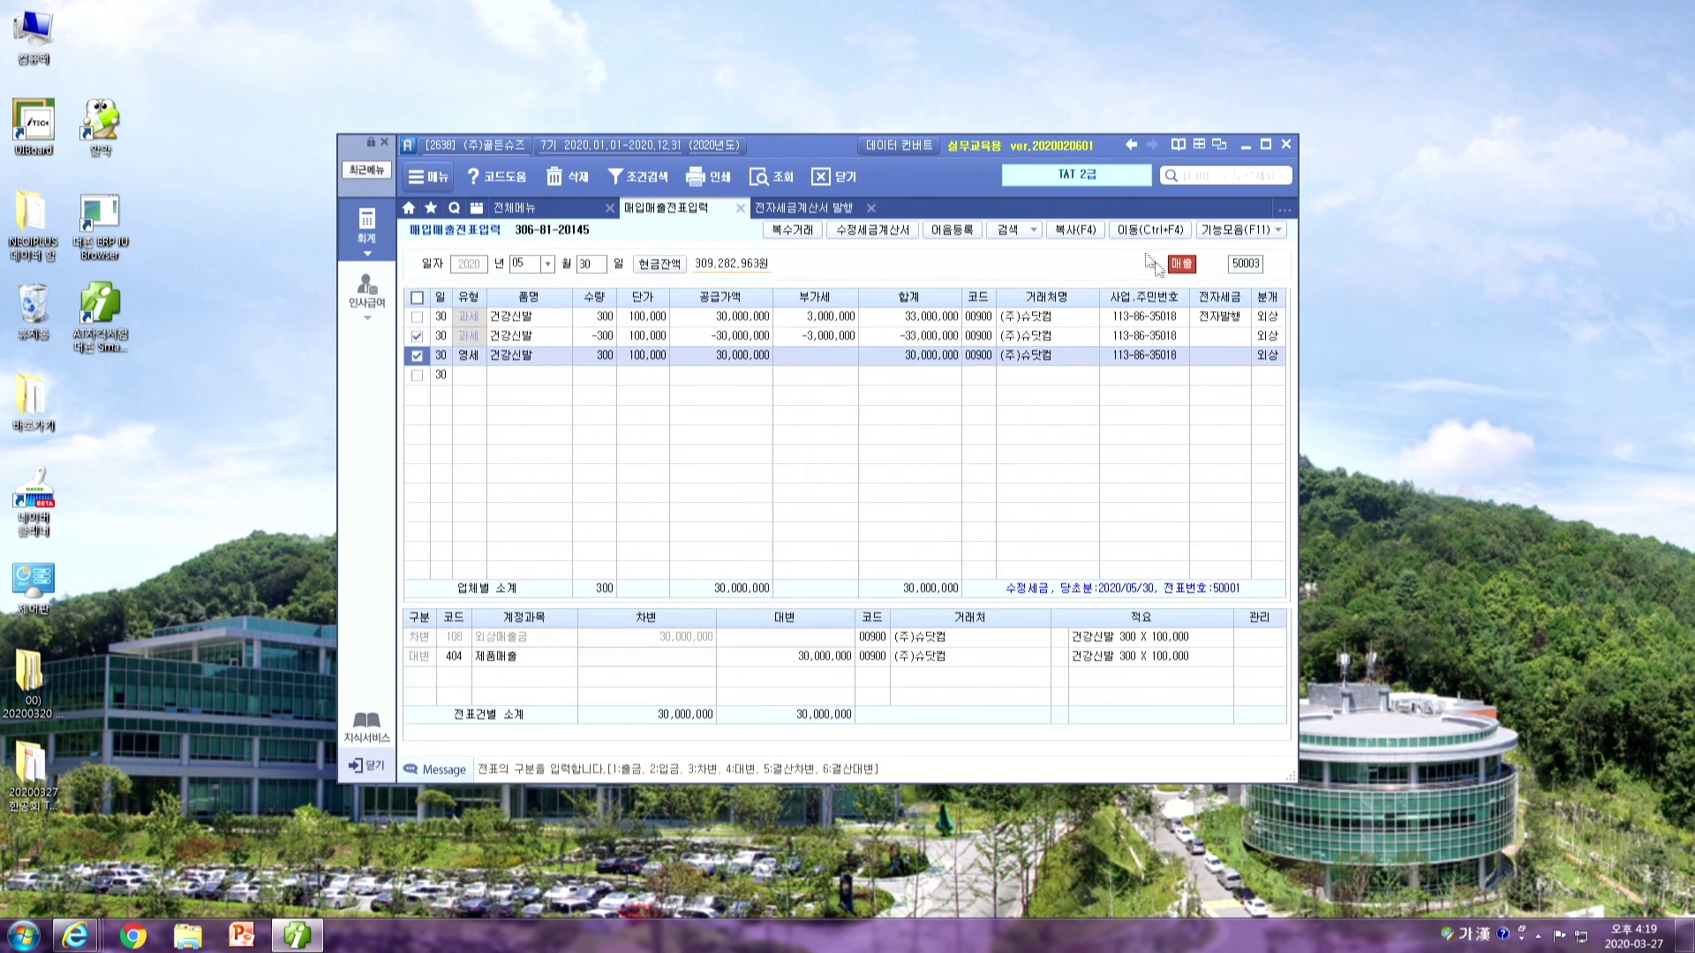
left_click(777, 180)
left_click(1213, 337)
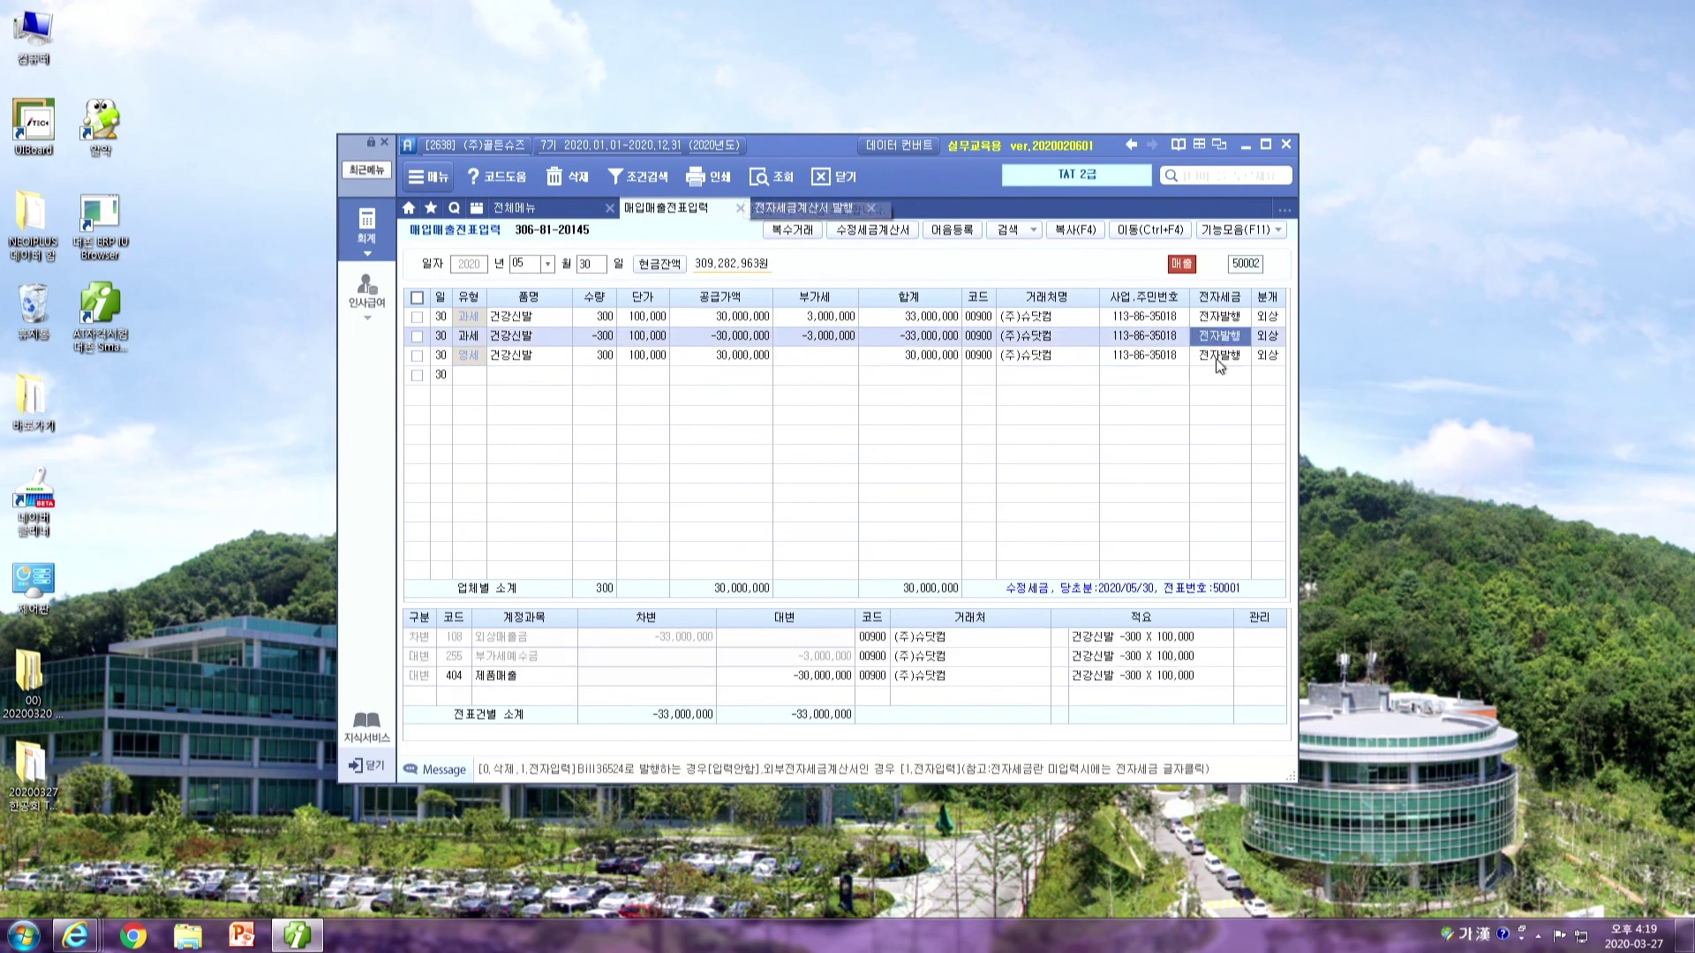
left_click(1217, 358)
left_click(1226, 338)
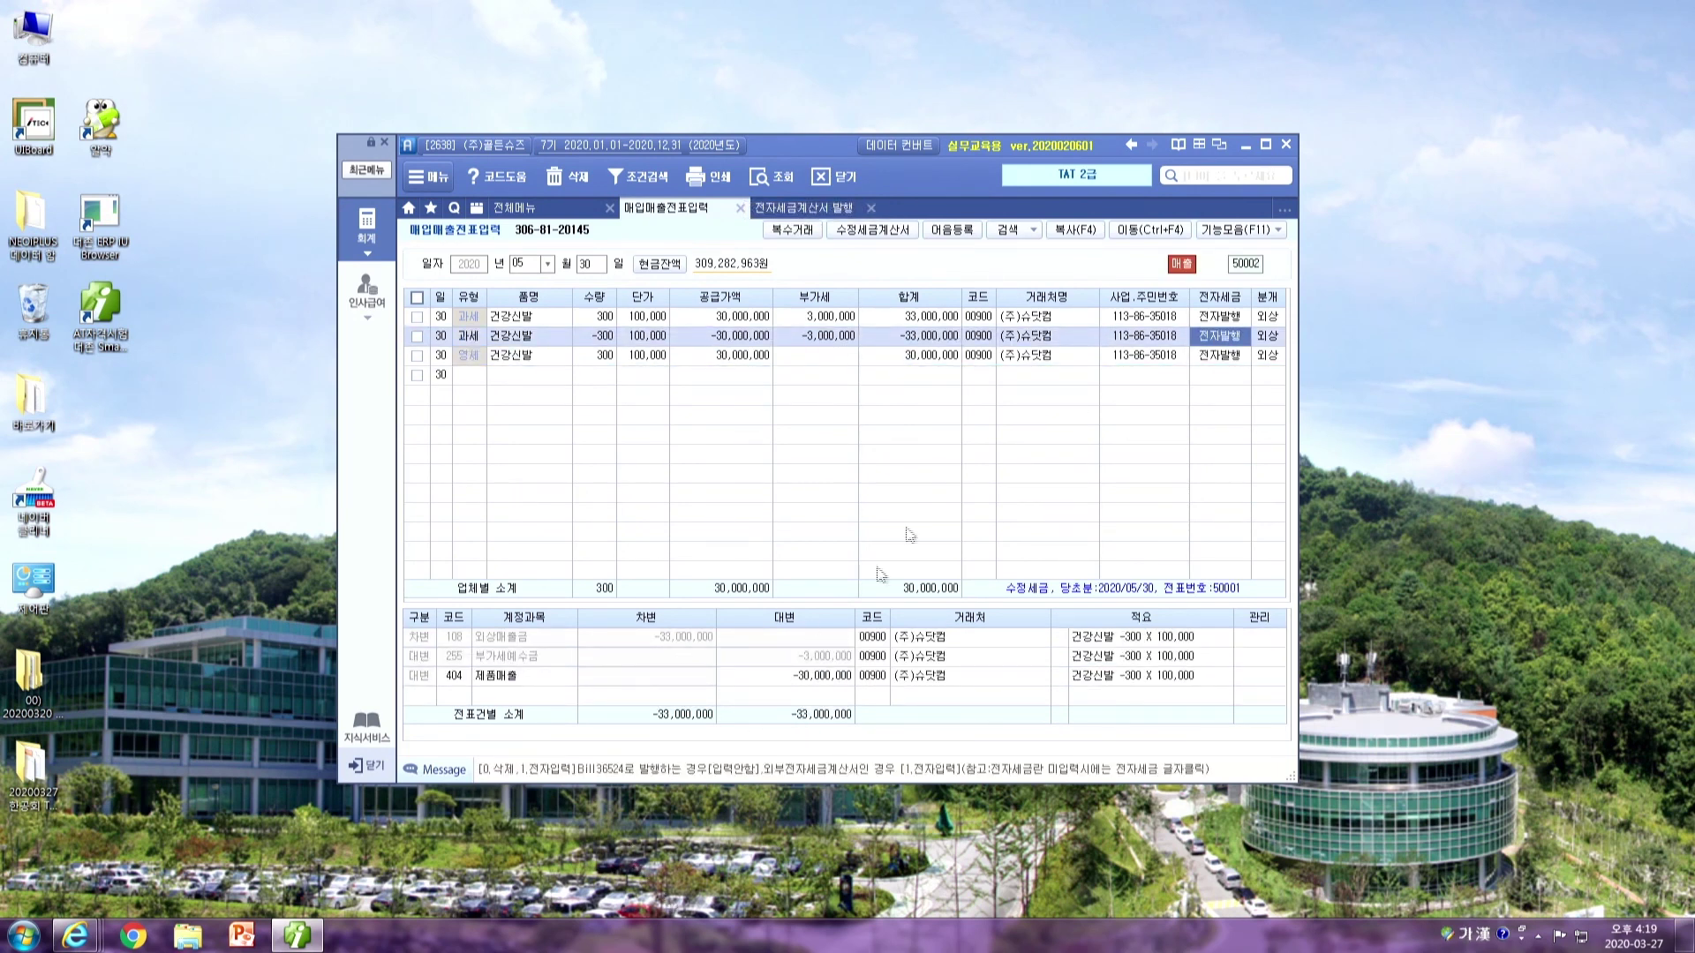
left_click(1126, 358)
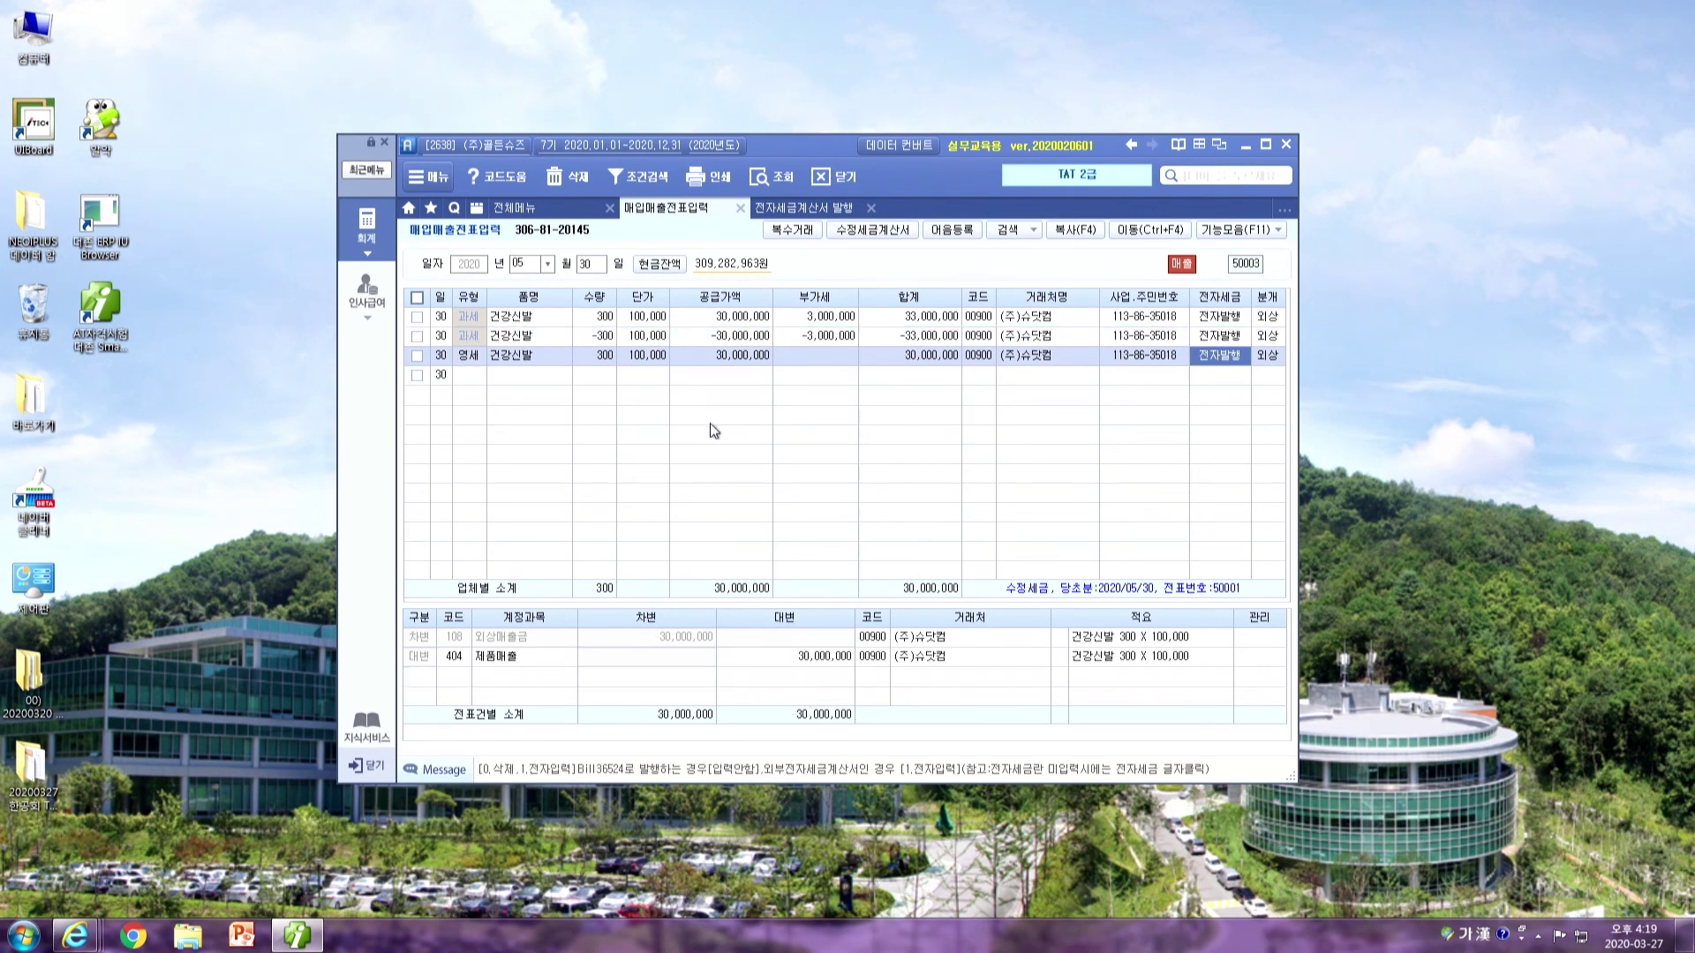
left_click(871, 209)
left_click(740, 209)
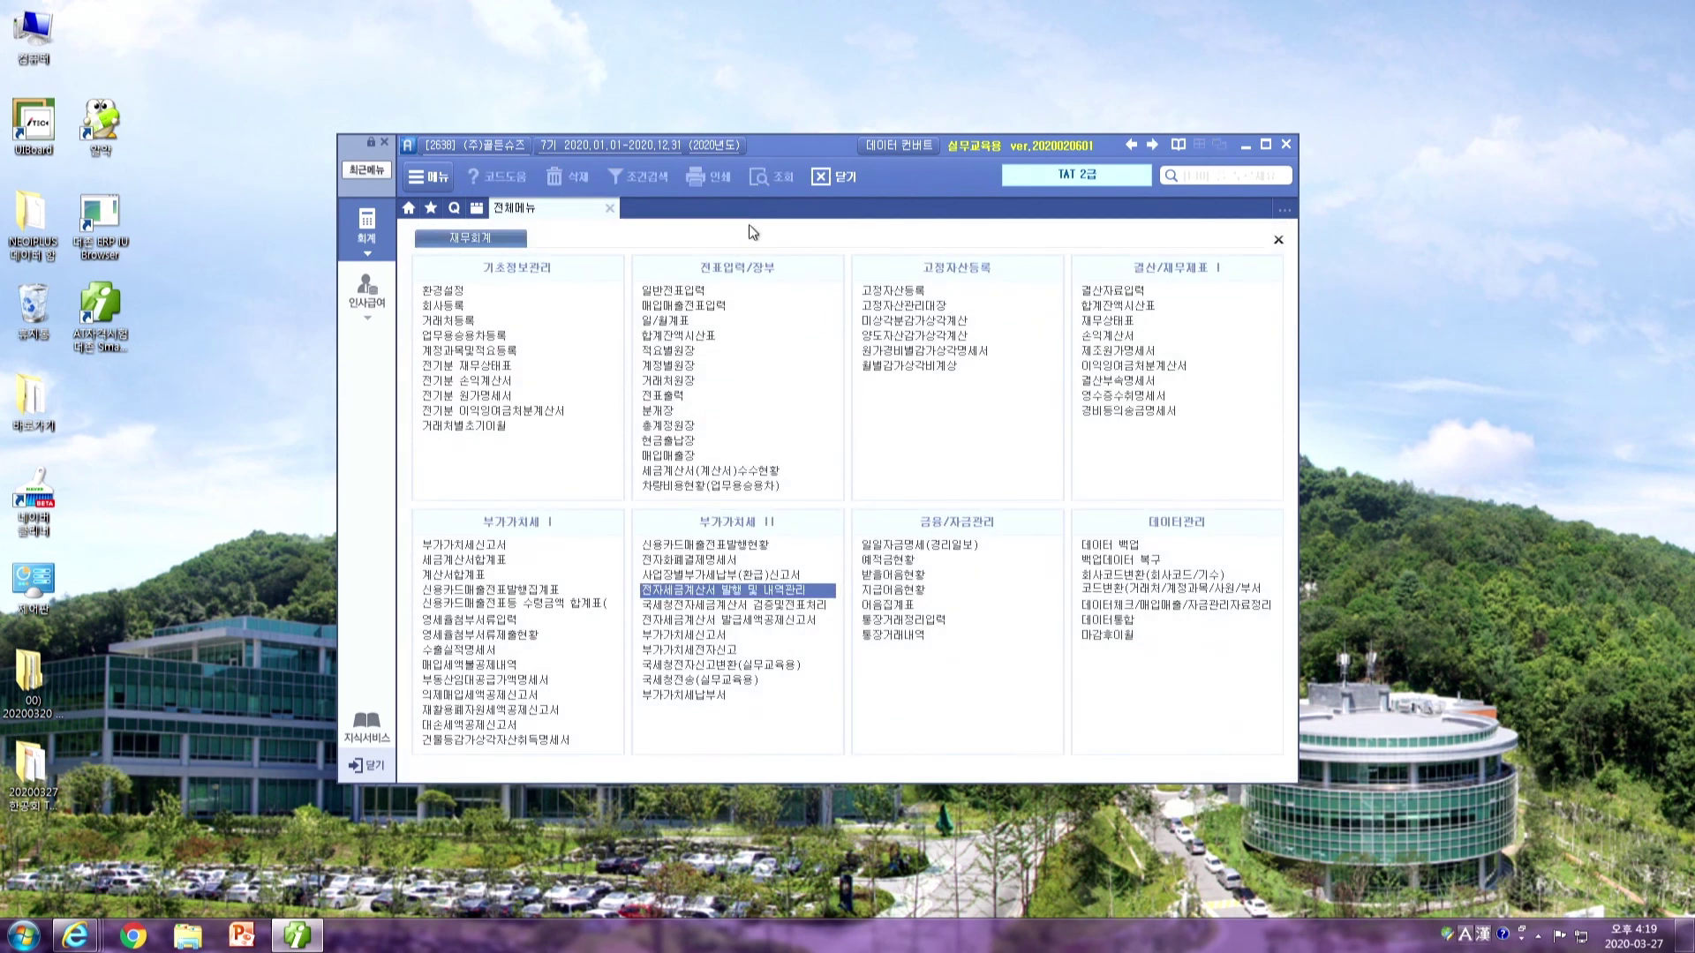